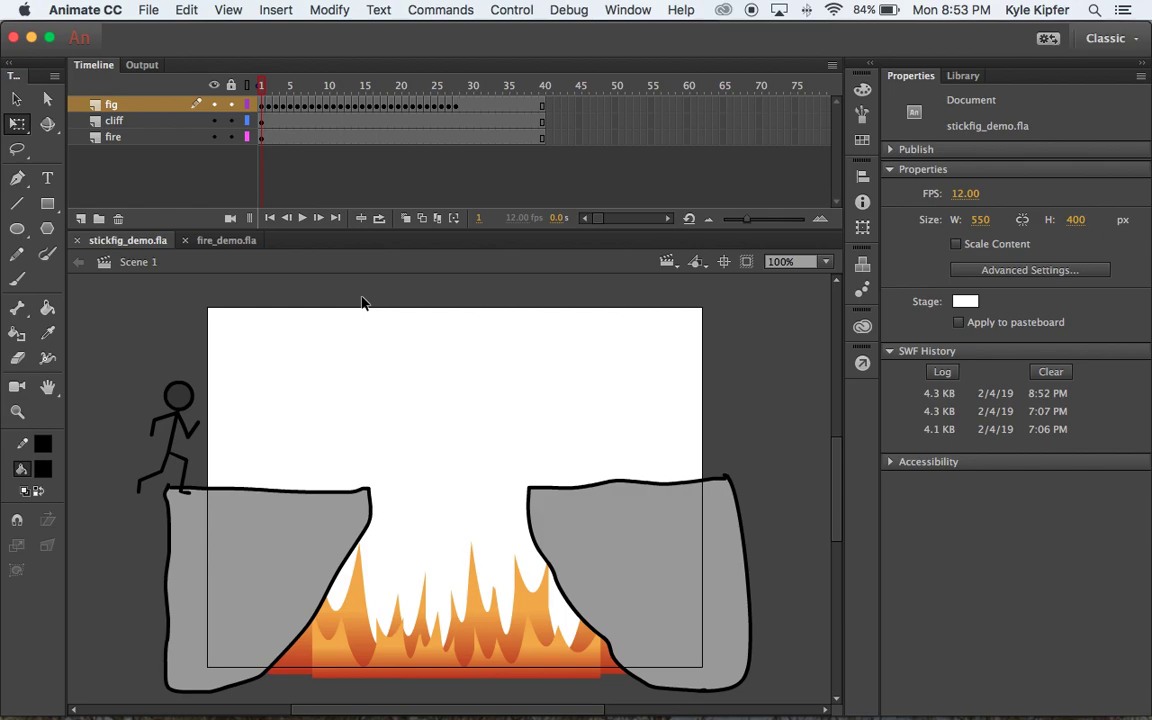
Preview the finished stickfig_demo animation as a test movie and scrub through its timeline.
{"action": "key", "text": "super+Return"}
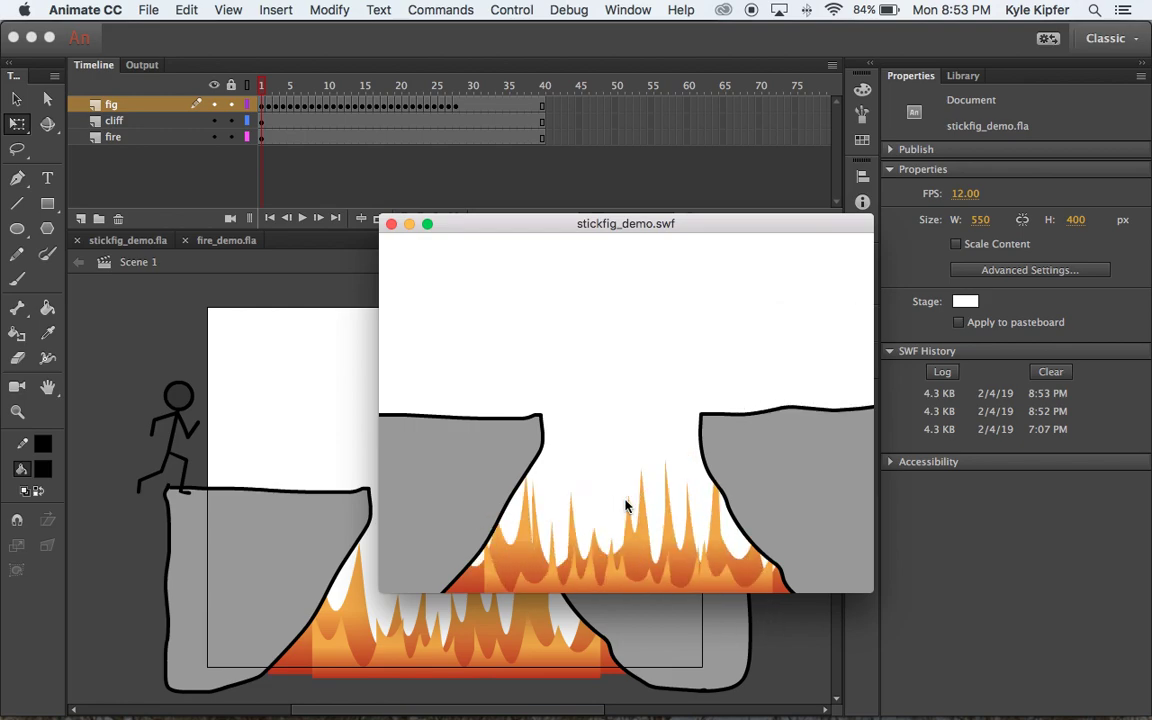
{"action": "left_click", "coordinate": [391, 224]}
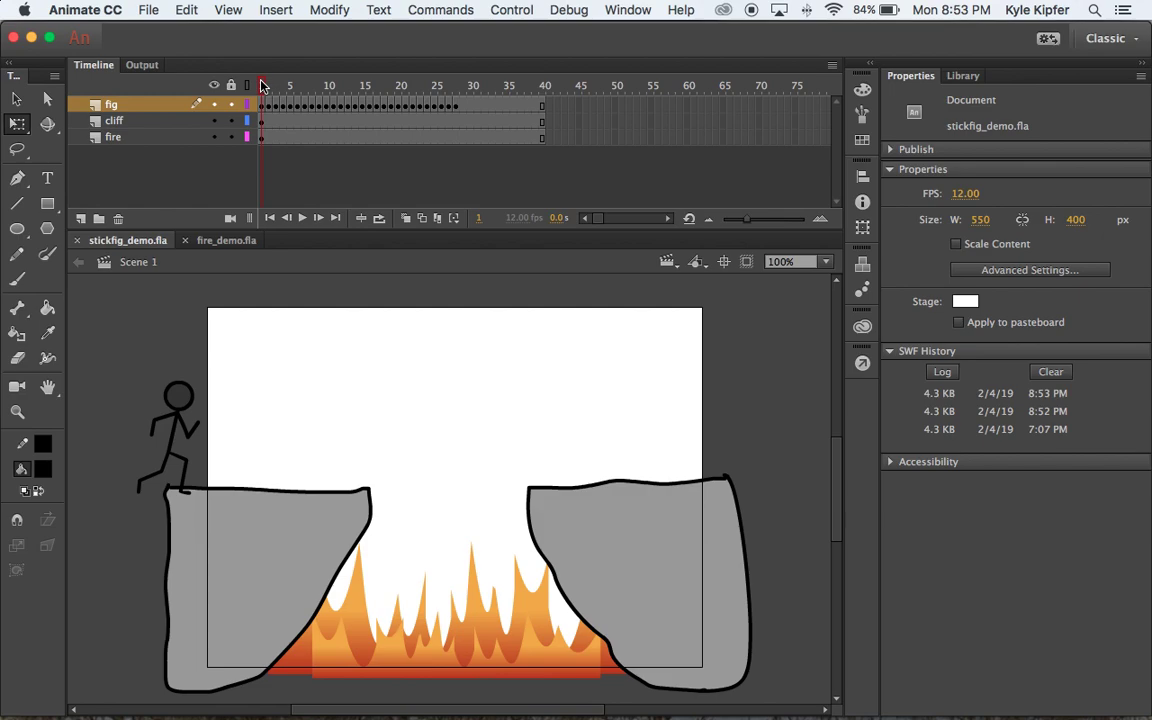
{"action": "left_click_drag", "start_coordinate": [265, 87], "coordinate": [193, 184]}
Create a new ActionScript 3.0 document with the frame rate set to 12 fps.
{"action": "left_click", "coordinate": [148, 10]}
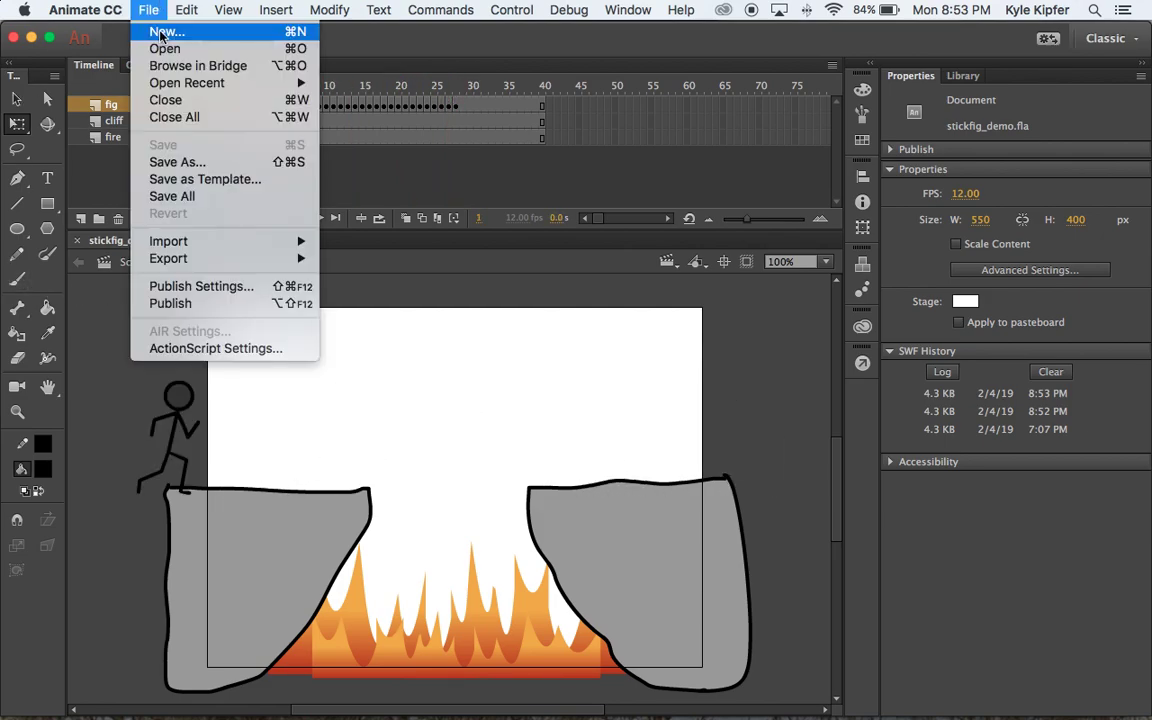
{"action": "left_click", "coordinate": [161, 37]}
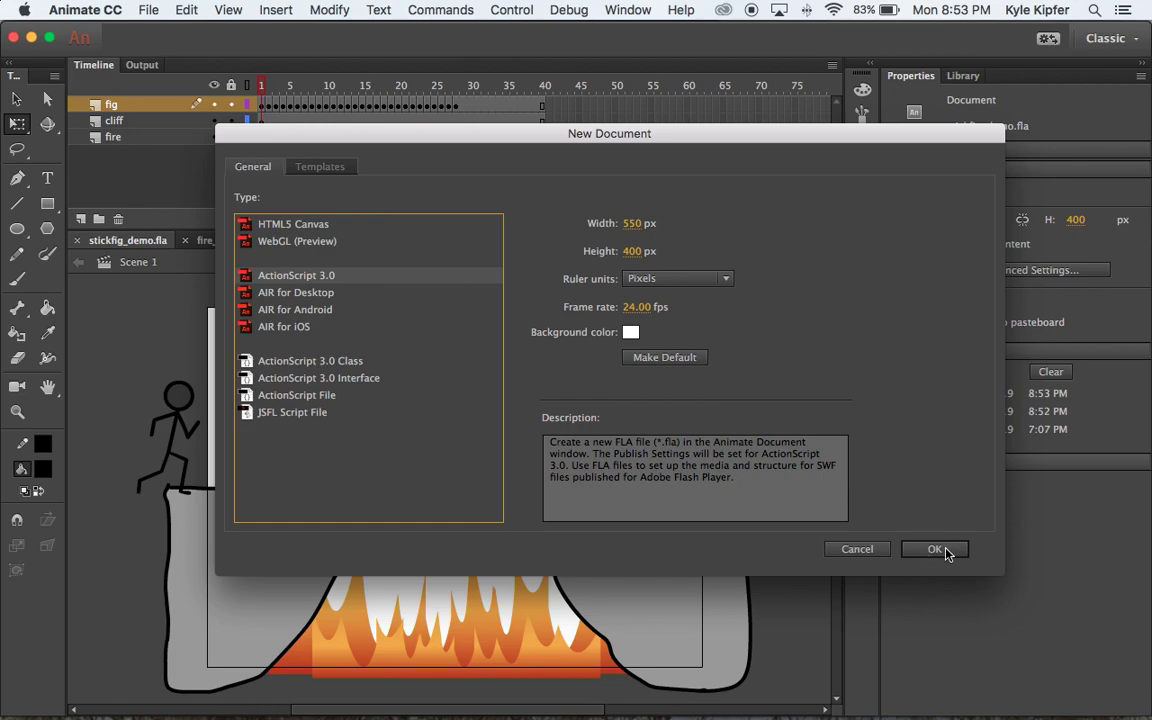
{"action": "left_click_drag", "start_coordinate": [705, 135], "coordinate": [647, 114]}
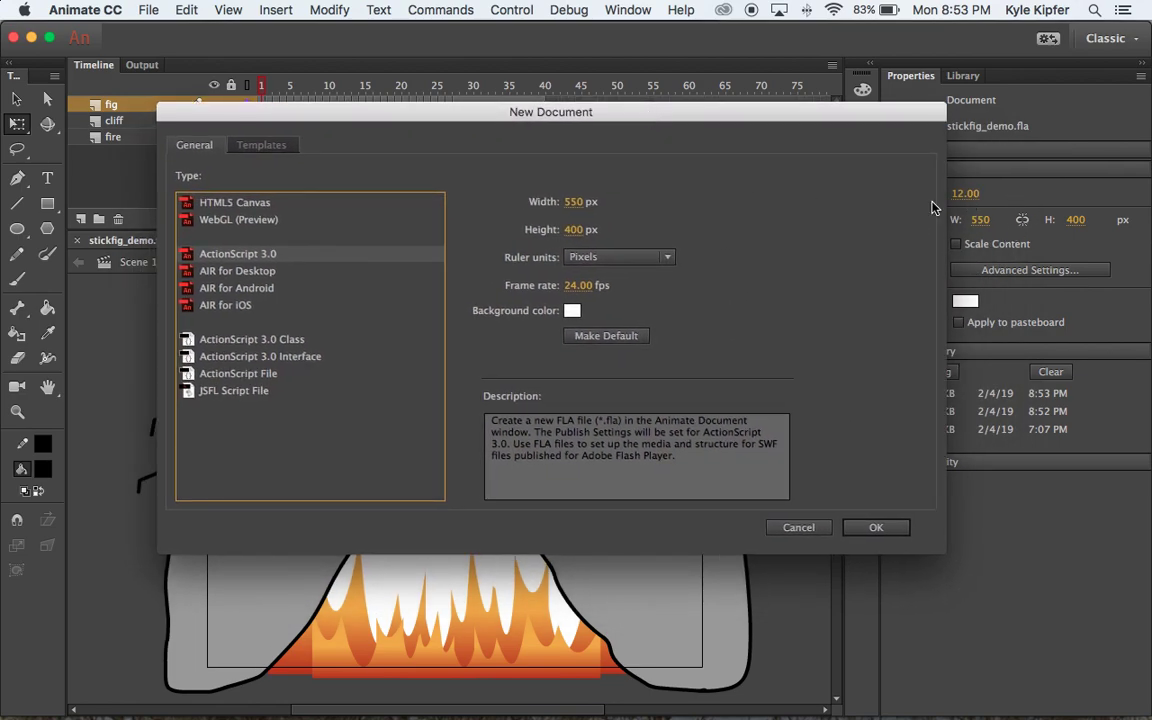
{"action": "left_click", "coordinate": [585, 285]}
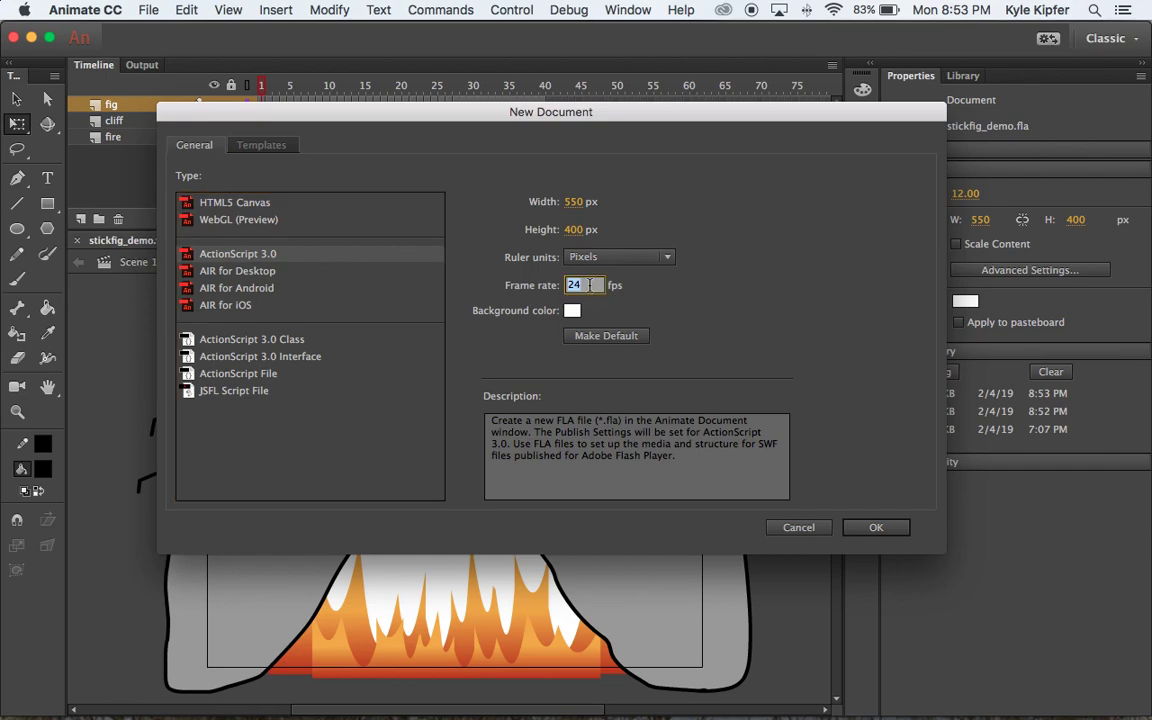
{"action": "type", "text": "12"}
{"action": "left_click", "coordinate": [875, 527]}
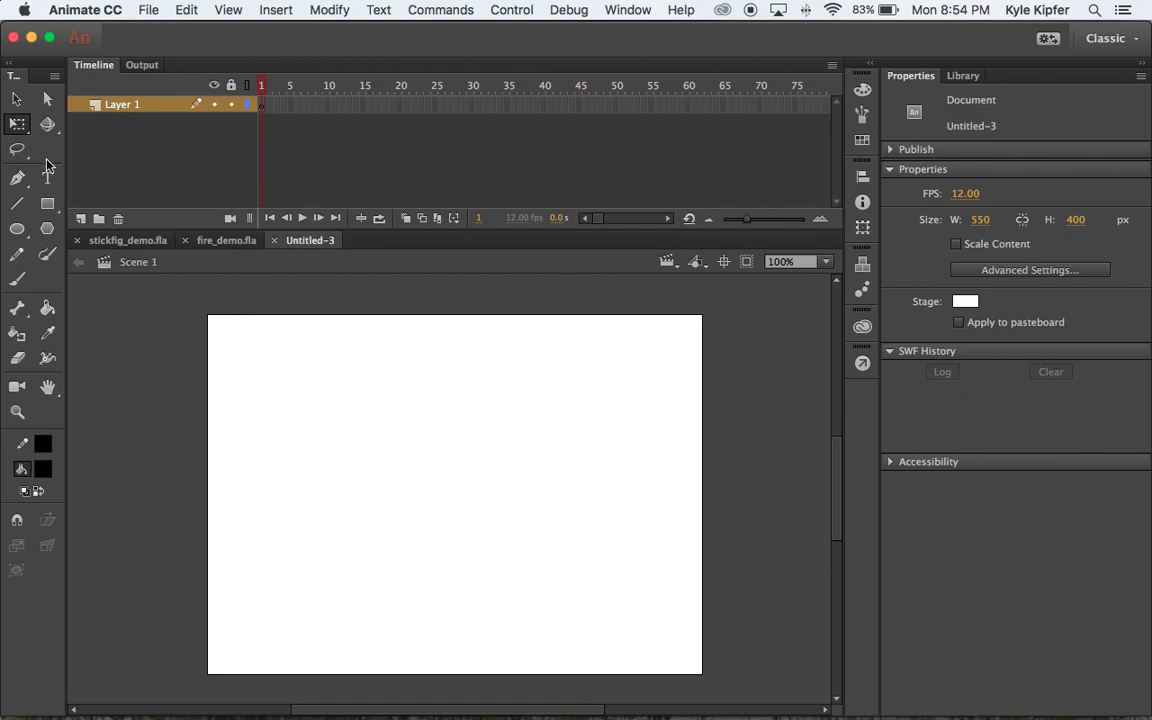
Draw a closed cliff outline with the Pencil tool in black, overlapping the stage's lower-left corner.
{"action": "left_click", "coordinate": [24, 258]}
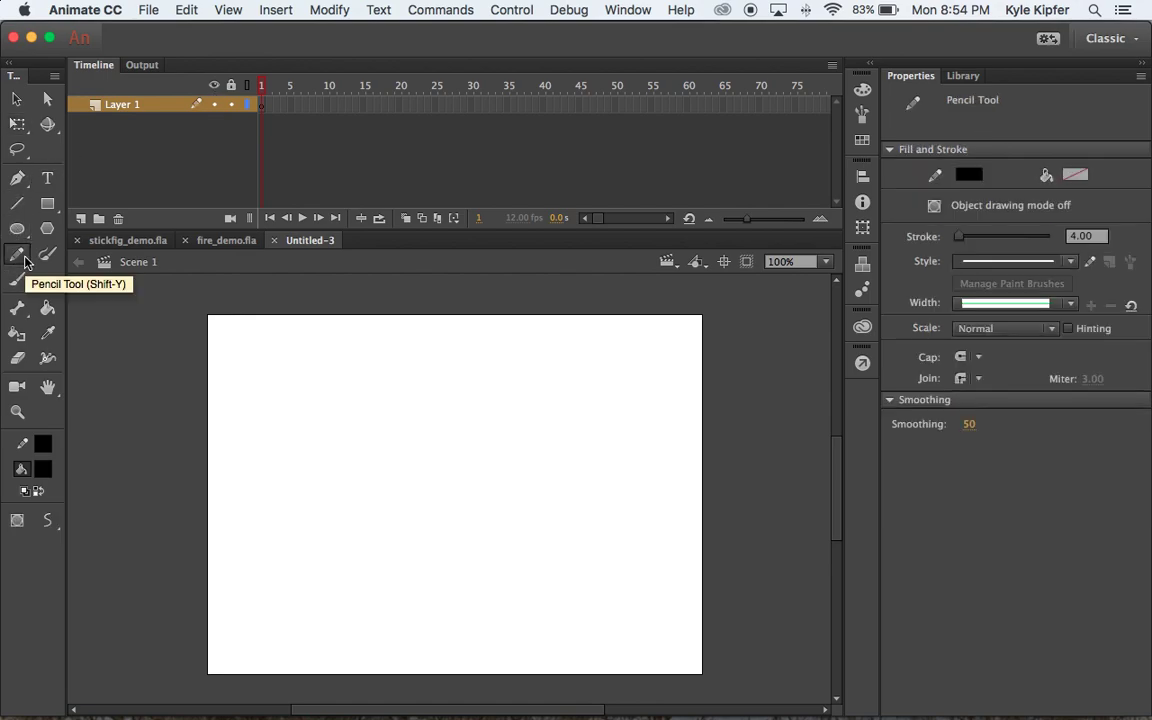
{"action": "left_click", "coordinate": [44, 447]}
{"action": "left_click", "coordinate": [48, 447]}
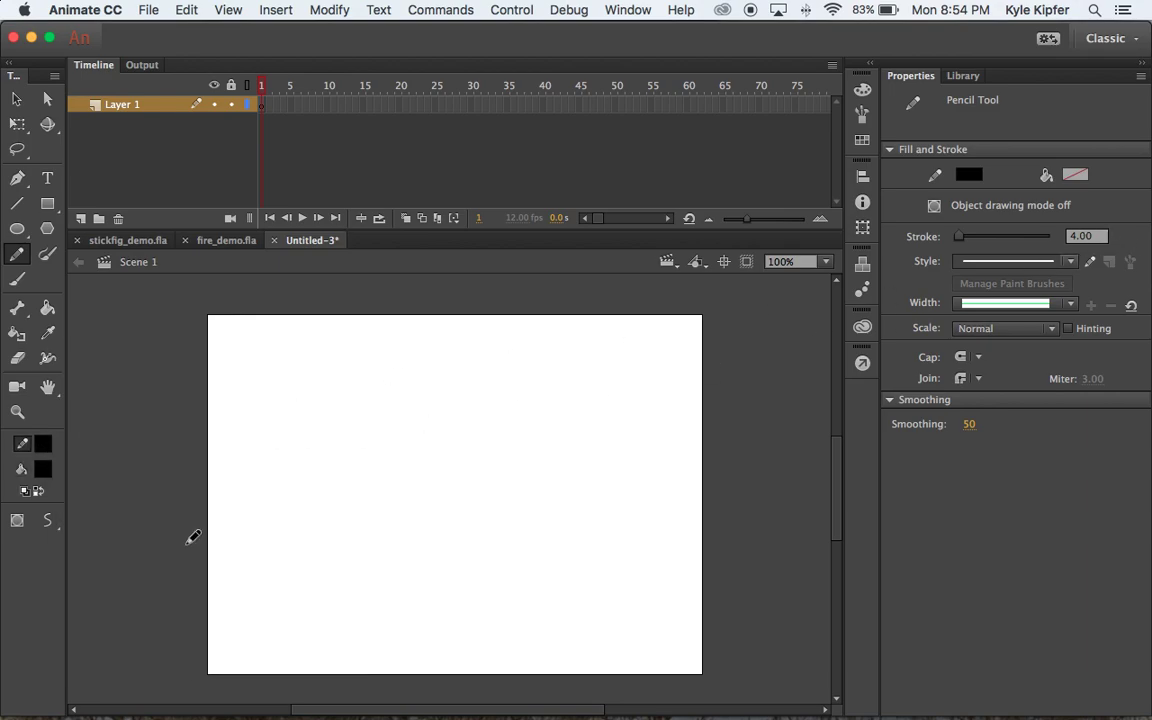
{"action": "mouse_move", "coordinate": [168, 494]}
{"action": "left_mouse_down"}
{"action": "mouse_move", "coordinate": [372, 495]}
{"action": "mouse_move", "coordinate": [353, 521]}
{"action": "mouse_move", "coordinate": [313, 692]}
{"action": "mouse_move", "coordinate": [175, 693]}
{"action": "mouse_move", "coordinate": [166, 492]}
{"action": "left_mouse_up"}
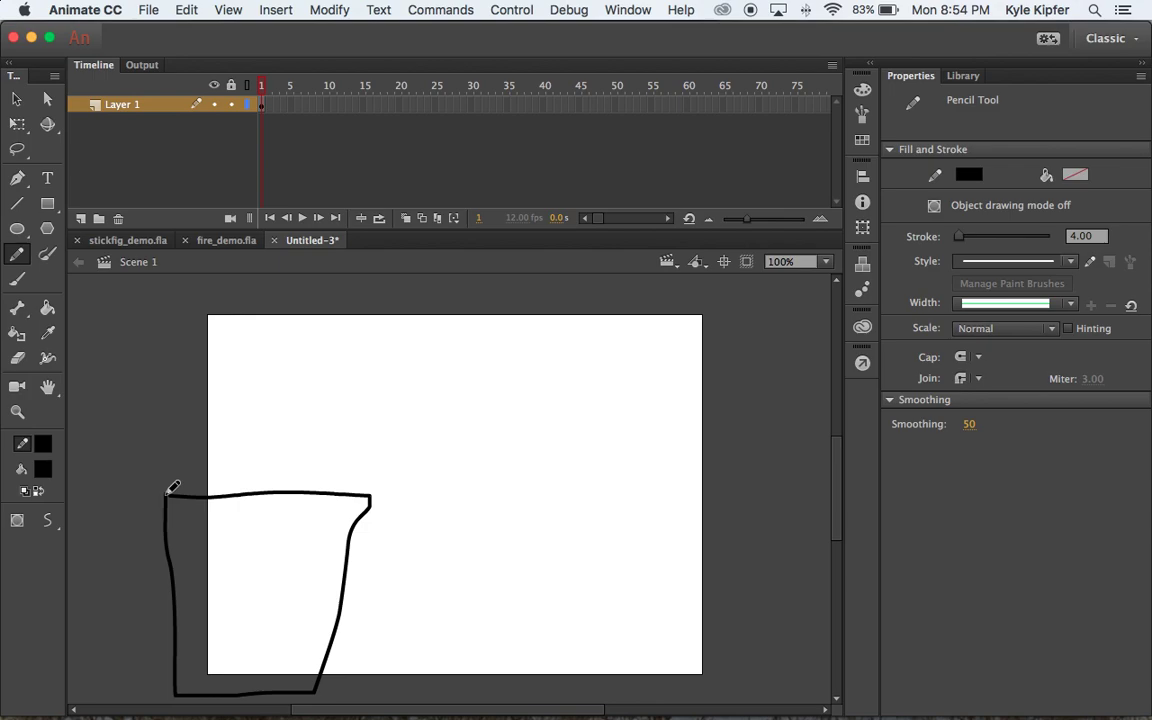
Keep the pencil mode on Smooth and draw a second closed cliff outline across the stage's lower-right corner.
{"action": "left_click", "coordinate": [48, 520]}
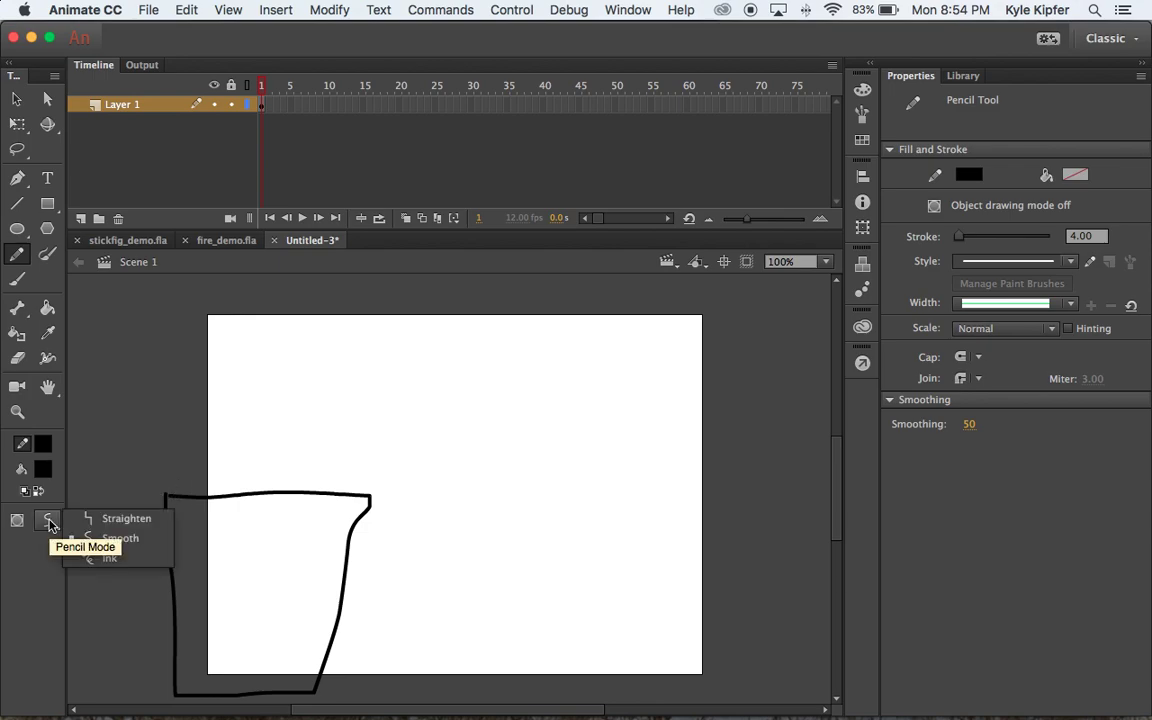
{"action": "left_click", "coordinate": [128, 540]}
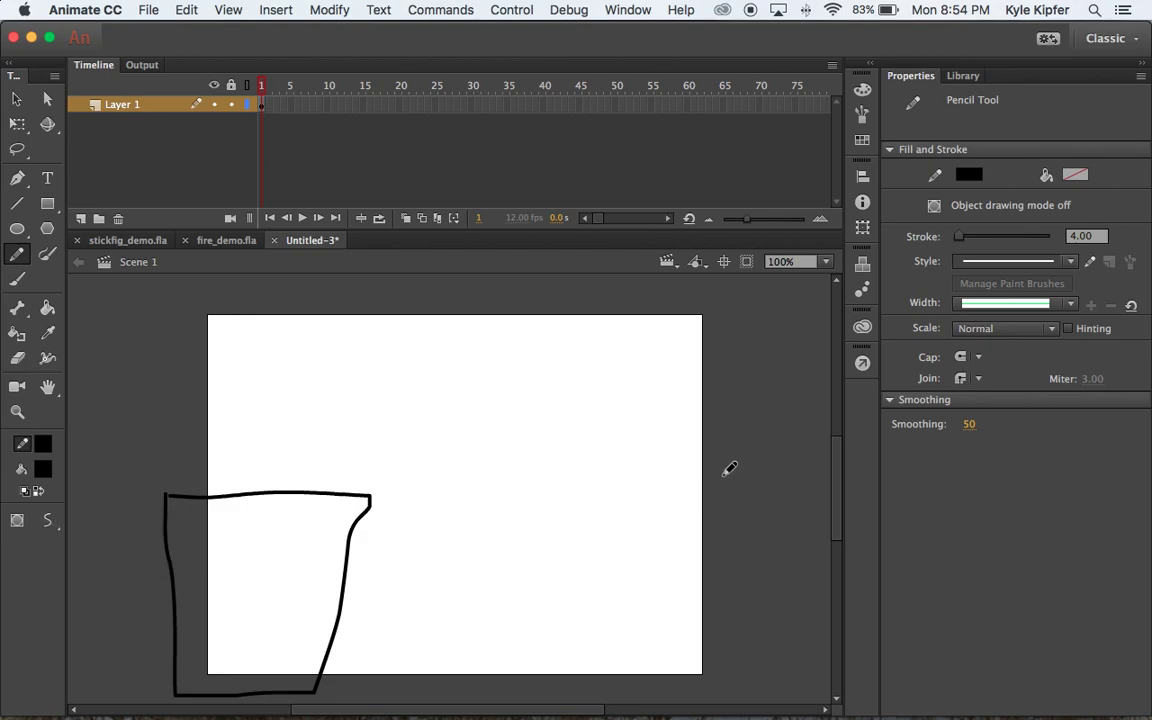
{"action": "mouse_move", "coordinate": [724, 474]}
{"action": "left_mouse_down"}
{"action": "mouse_move", "coordinate": [544, 480]}
{"action": "mouse_move", "coordinate": [549, 536]}
{"action": "mouse_move", "coordinate": [617, 689]}
{"action": "mouse_move", "coordinate": [736, 692]}
{"action": "mouse_move", "coordinate": [743, 679]}
{"action": "mouse_move", "coordinate": [730, 468]}
{"action": "left_mouse_up"}
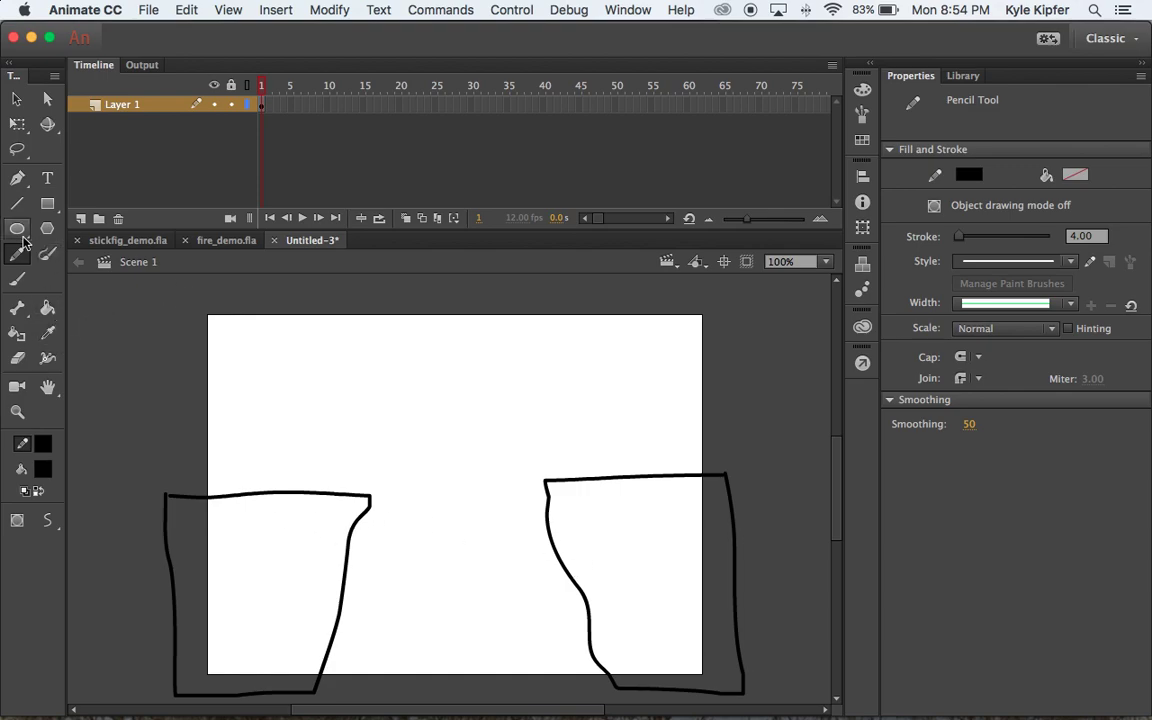
Fill both cliff outlines with grey using the Paint Bucket set to Close Large Gaps.
{"action": "left_click", "coordinate": [45, 310]}
{"action": "left_click", "coordinate": [42, 469]}
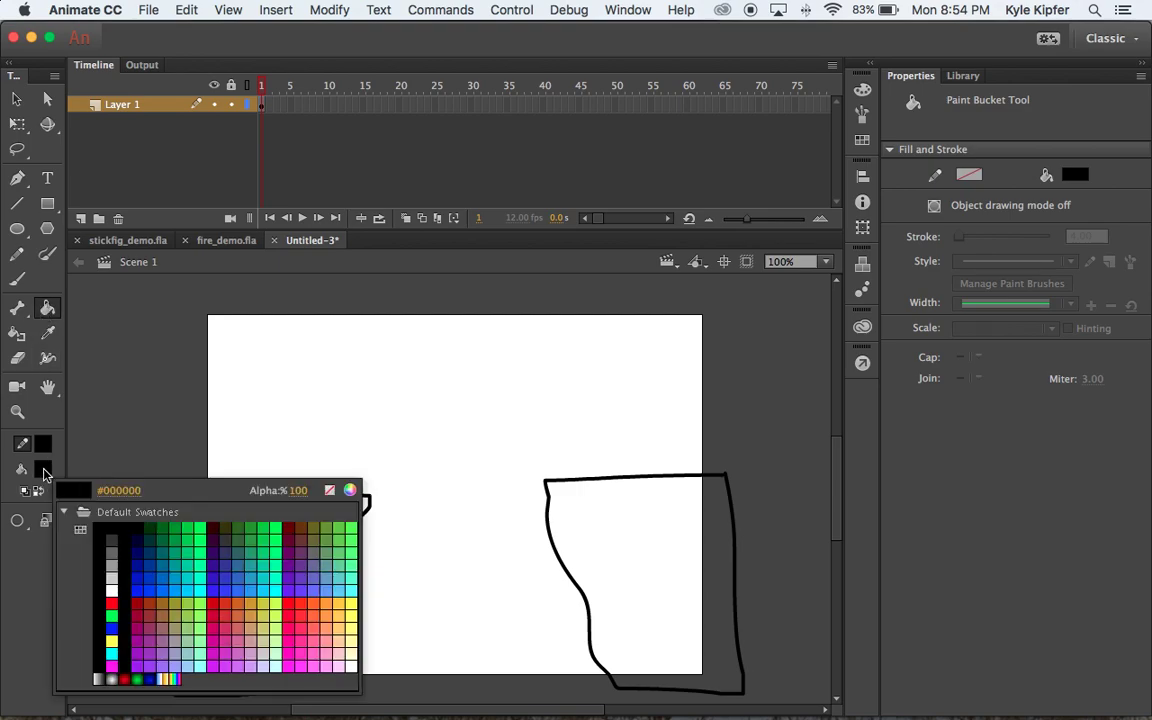
{"action": "left_click", "coordinate": [112, 556]}
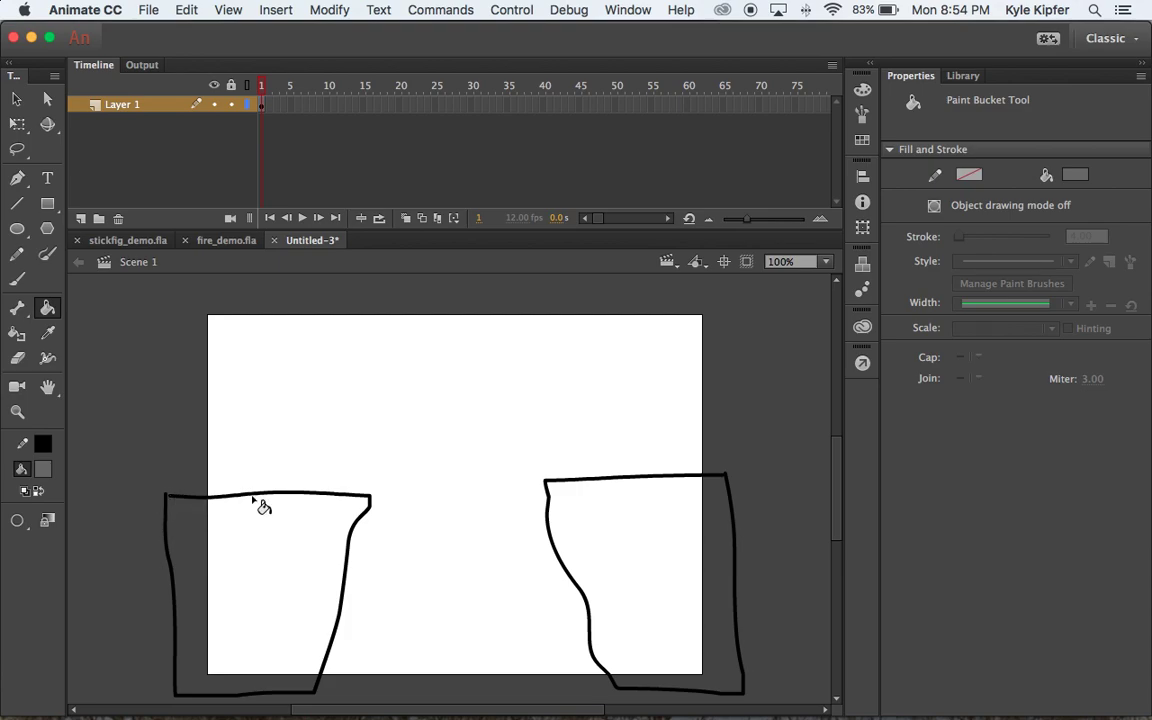
{"action": "left_click", "coordinate": [17, 522]}
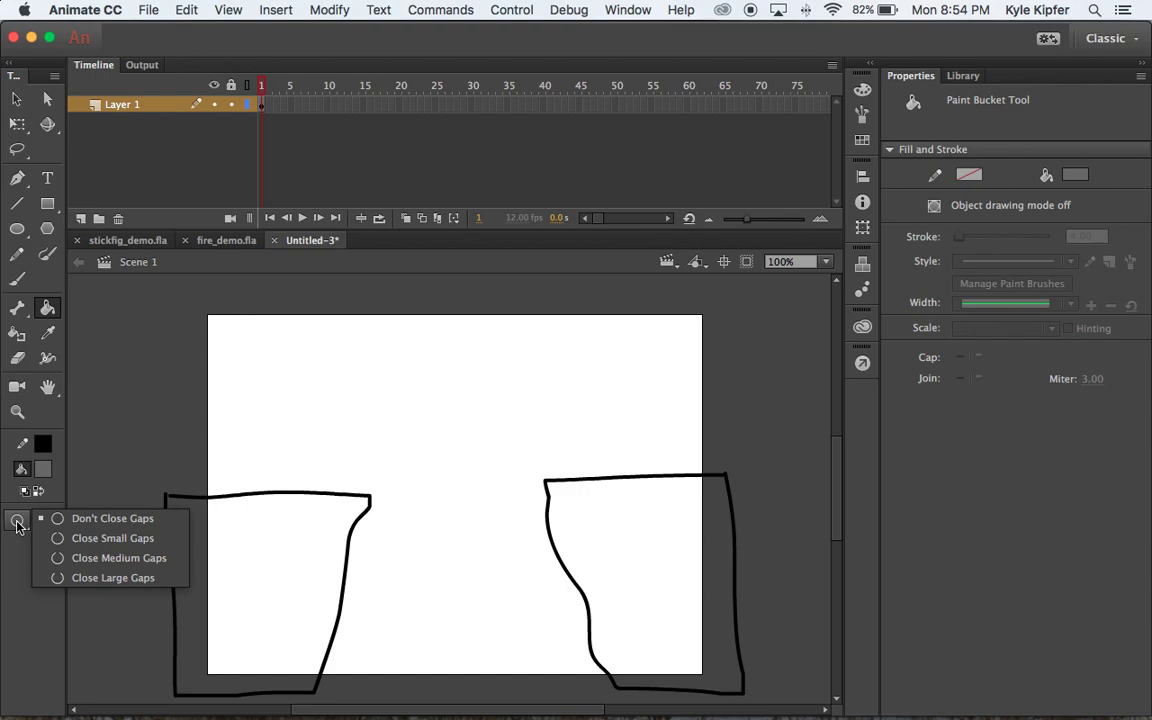
{"action": "left_click", "coordinate": [97, 577]}
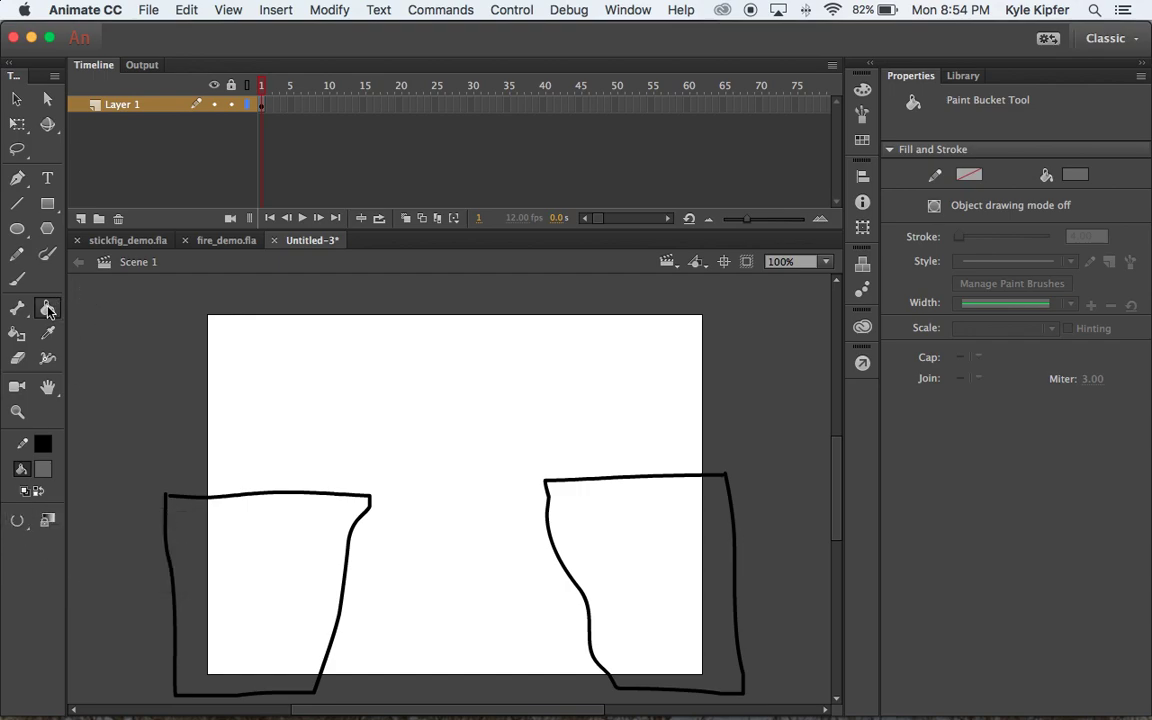
{"action": "left_click", "coordinate": [260, 543]}
{"action": "left_click", "coordinate": [608, 547]}
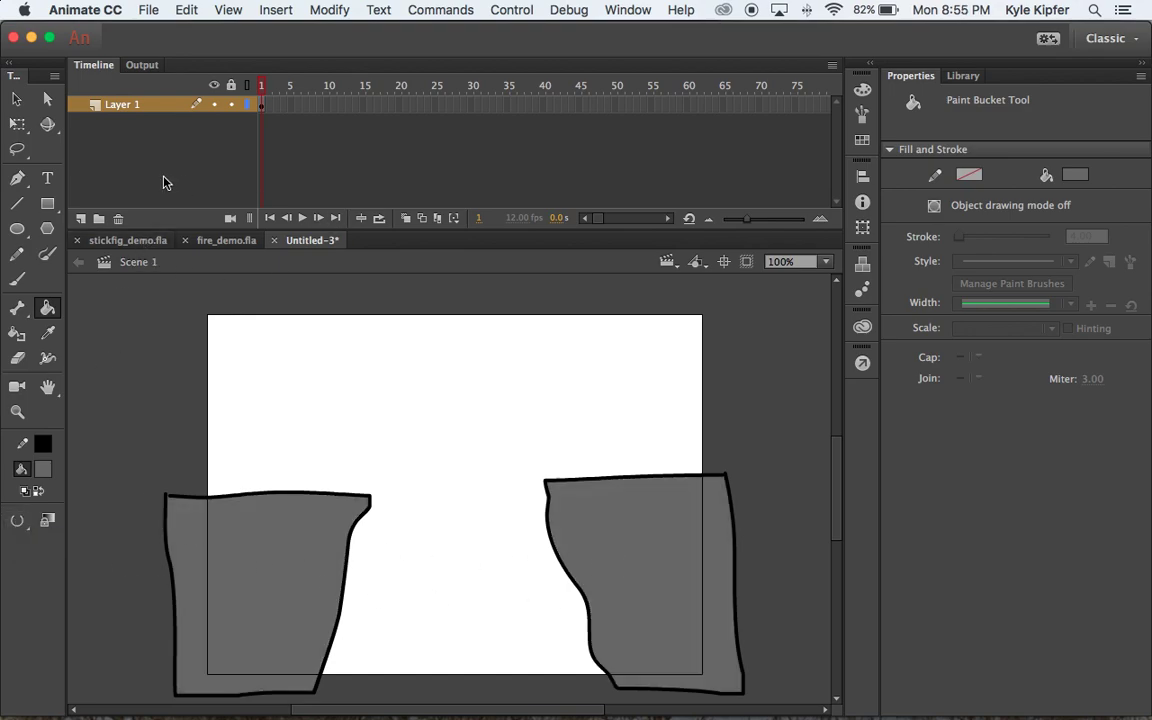
Rename the layer holding the cliff drawings as cliff.
{"action": "double_click", "coordinate": [128, 108]}
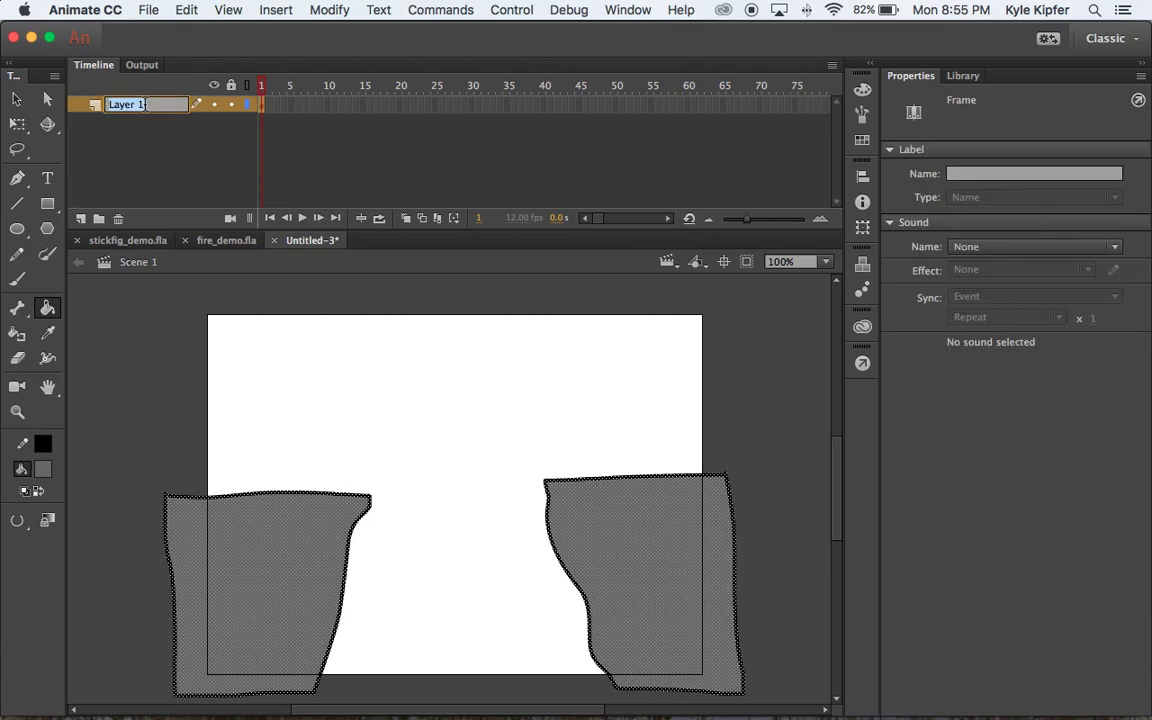
{"action": "type", "text": "cliff"}
{"action": "key", "text": "Return"}
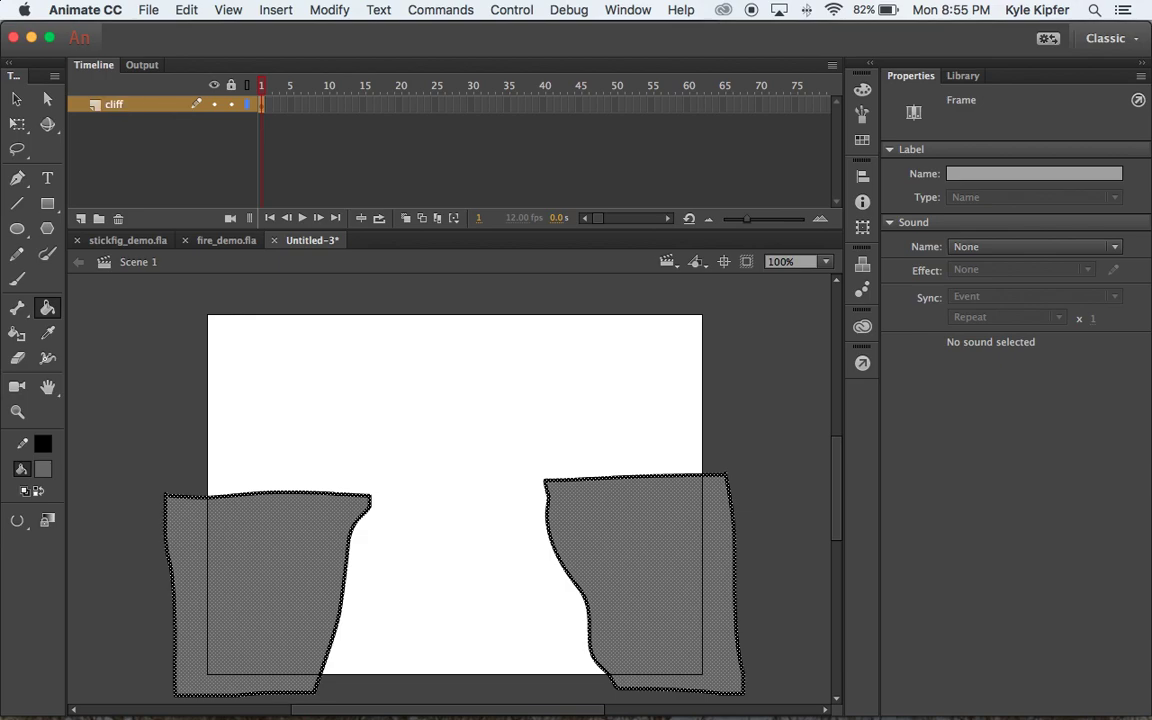
Add a new layer above the cliff layer and name it stickfigure.
{"action": "left_click", "coordinate": [80, 218]}
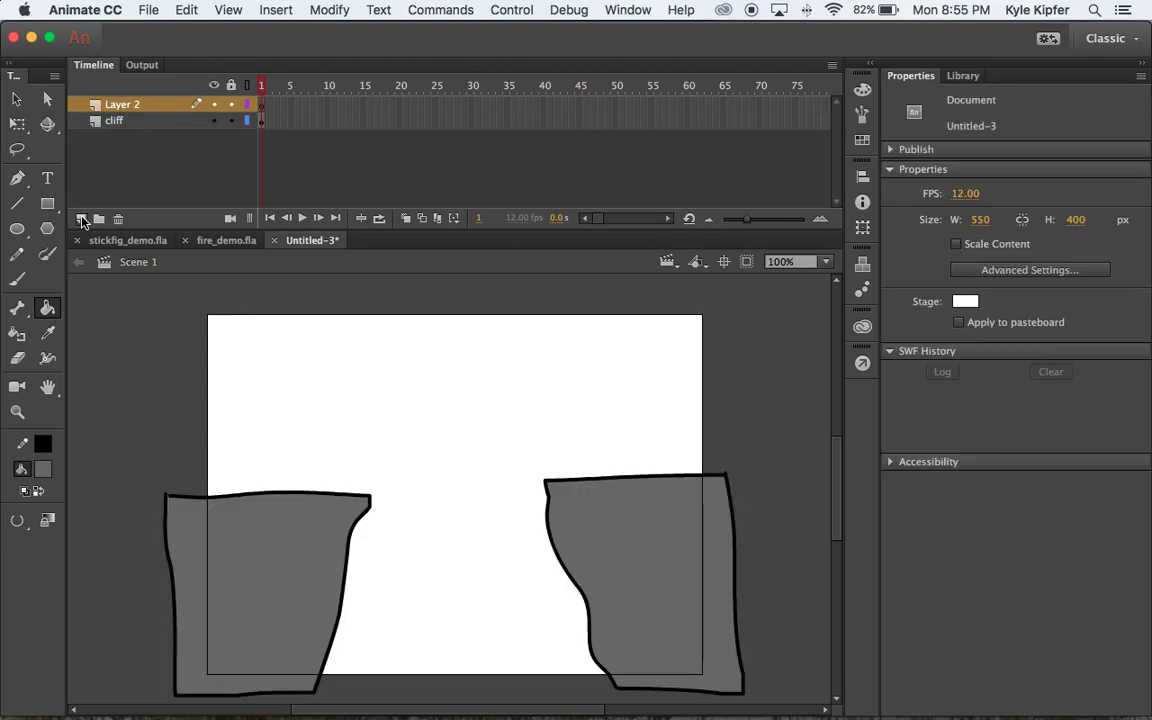
{"action": "double_click", "coordinate": [128, 104]}
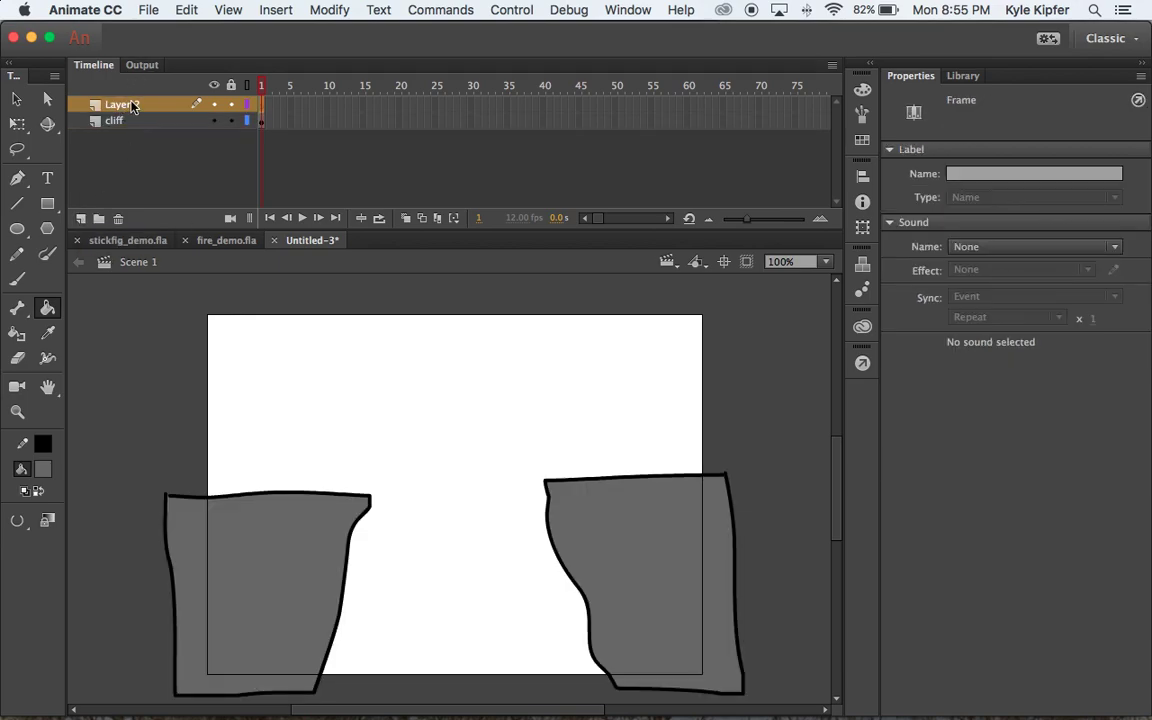
{"action": "type", "text": "stickfigure"}
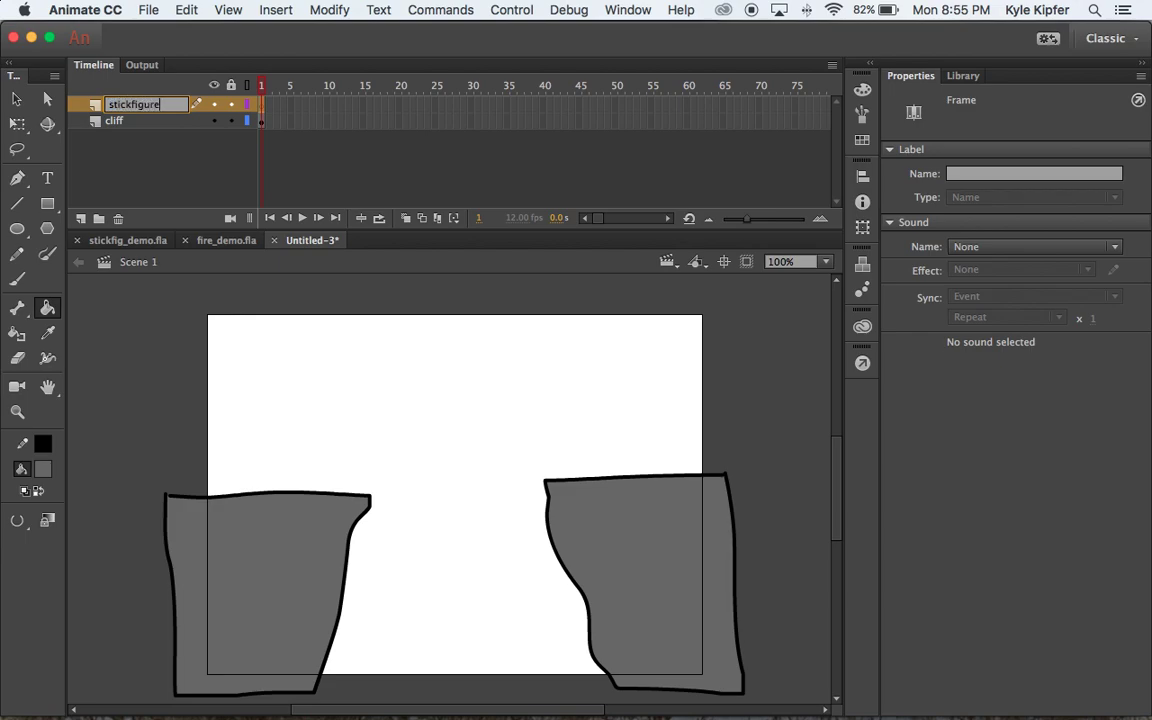
{"action": "key", "text": "Return"}
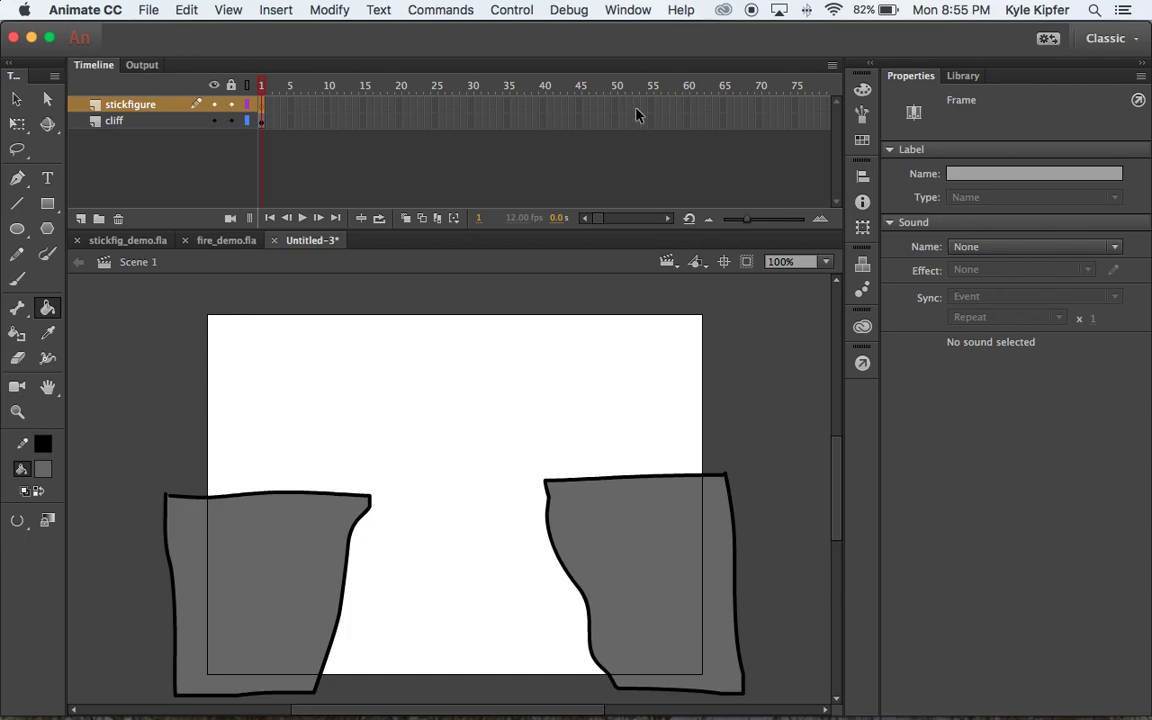
Extend both the stickfigure and cliff layers to frame 40 by inserting frames.
{"action": "left_click", "coordinate": [543, 104]}
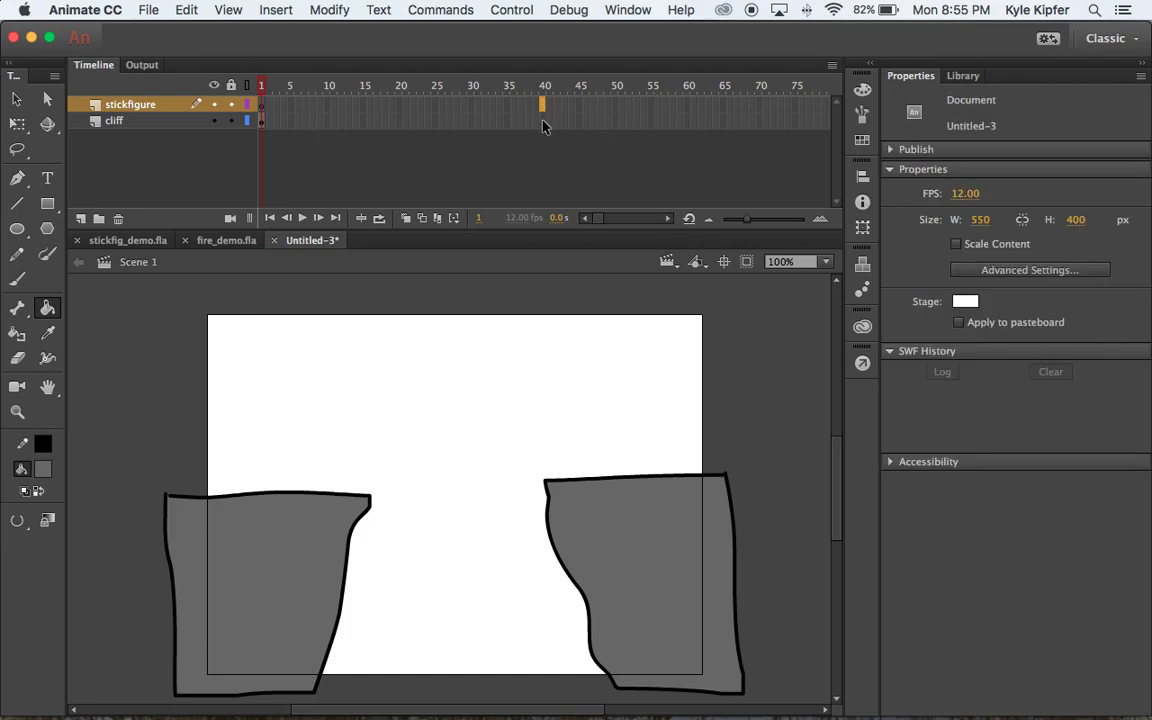
{"action": "left_click", "coordinate": [543, 121]}
{"action": "left_click", "coordinate": [544, 104]}
{"action": "left_click", "coordinate": [544, 104]}
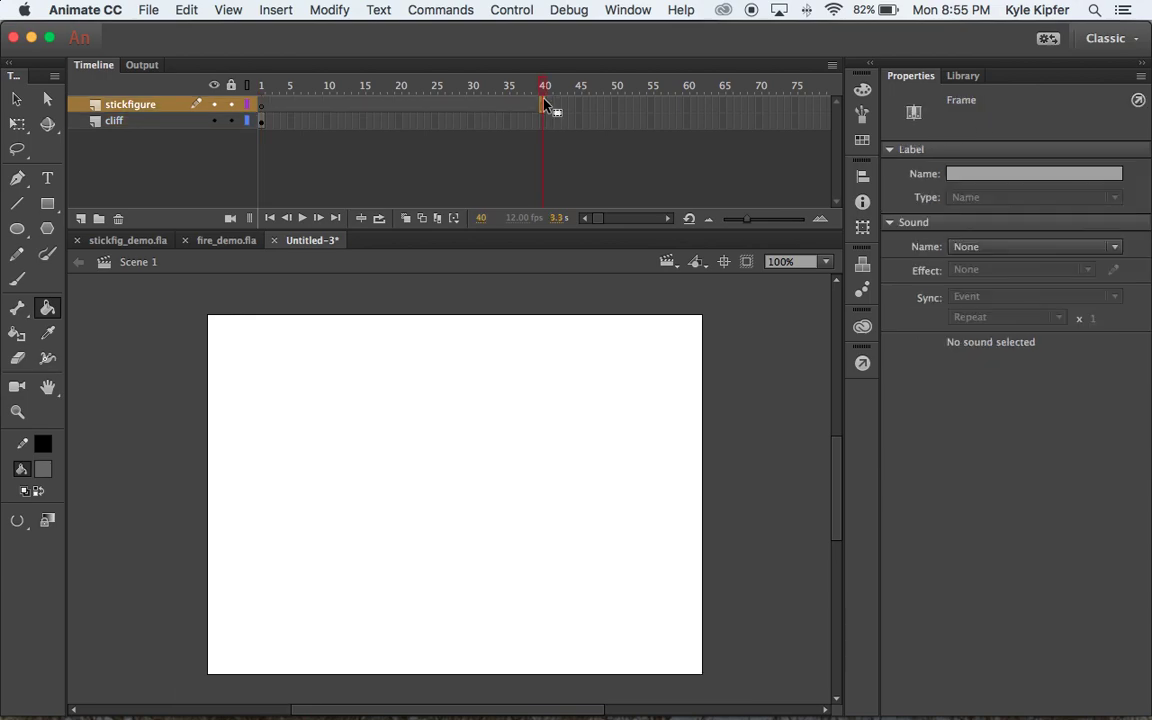
{"action": "left_click", "coordinate": [541, 121]}
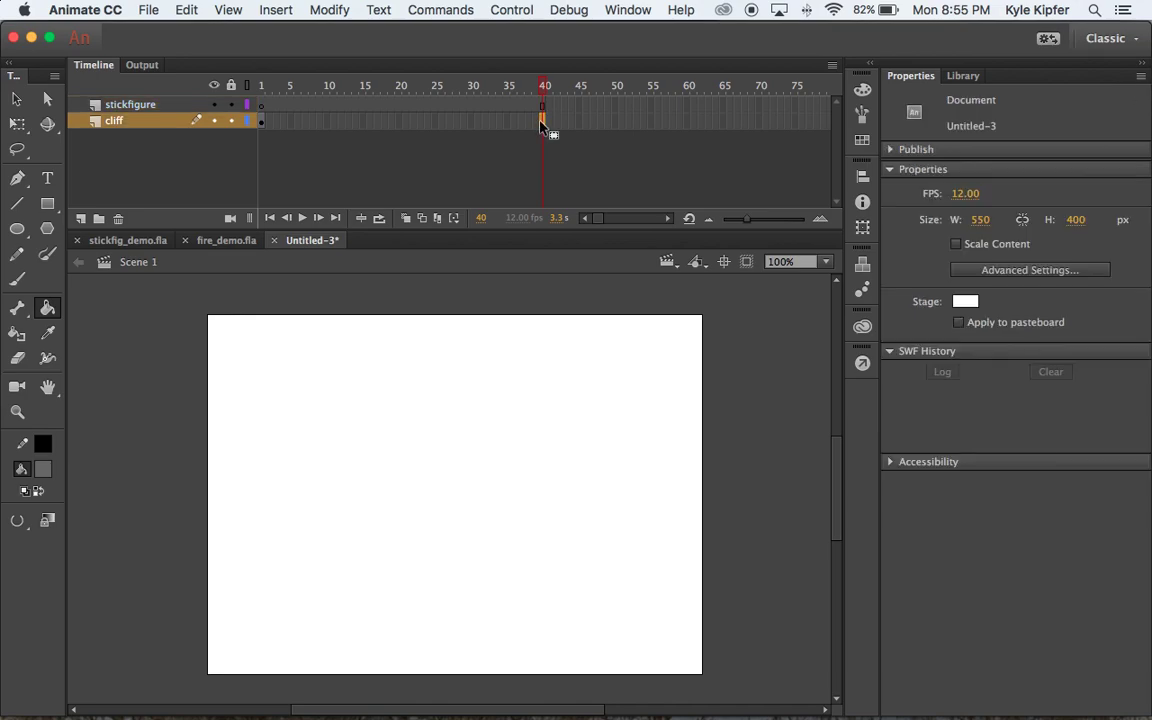
{"action": "key", "text": "F5"}
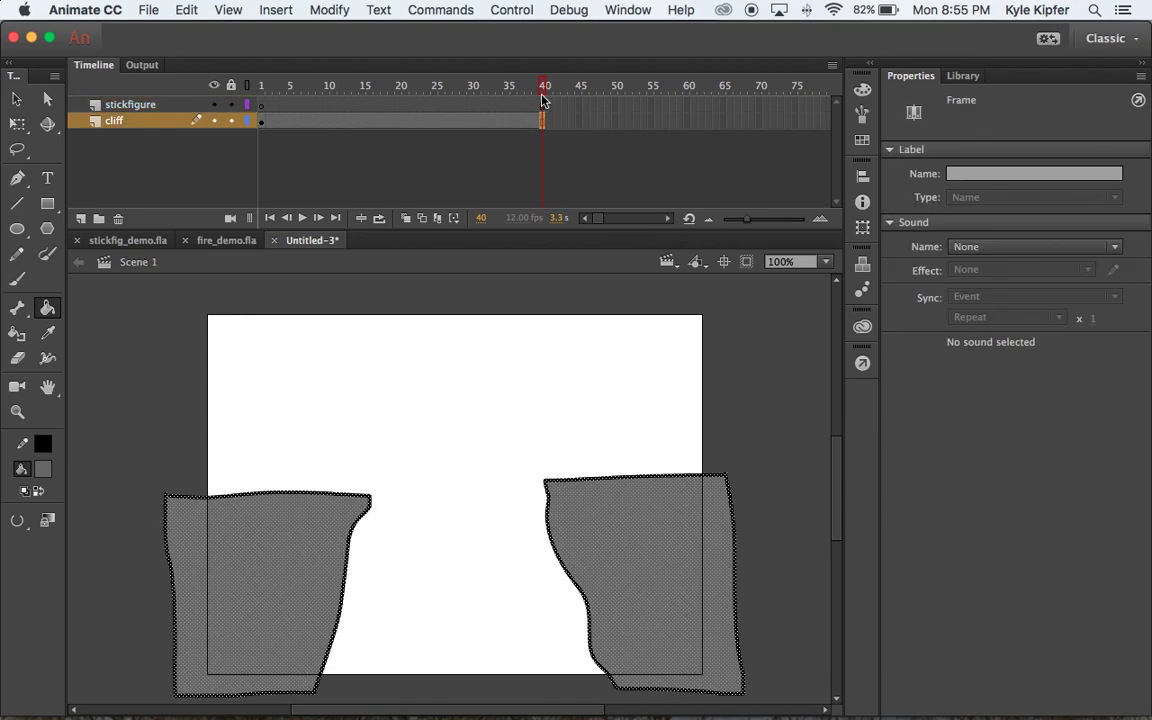
On frame 1 of the stickfigure layer, draw a small dark grey circle with a black outline as the head, off-stage above the left cliff.
{"action": "left_click_drag", "start_coordinate": [545, 90], "coordinate": [239, 68]}
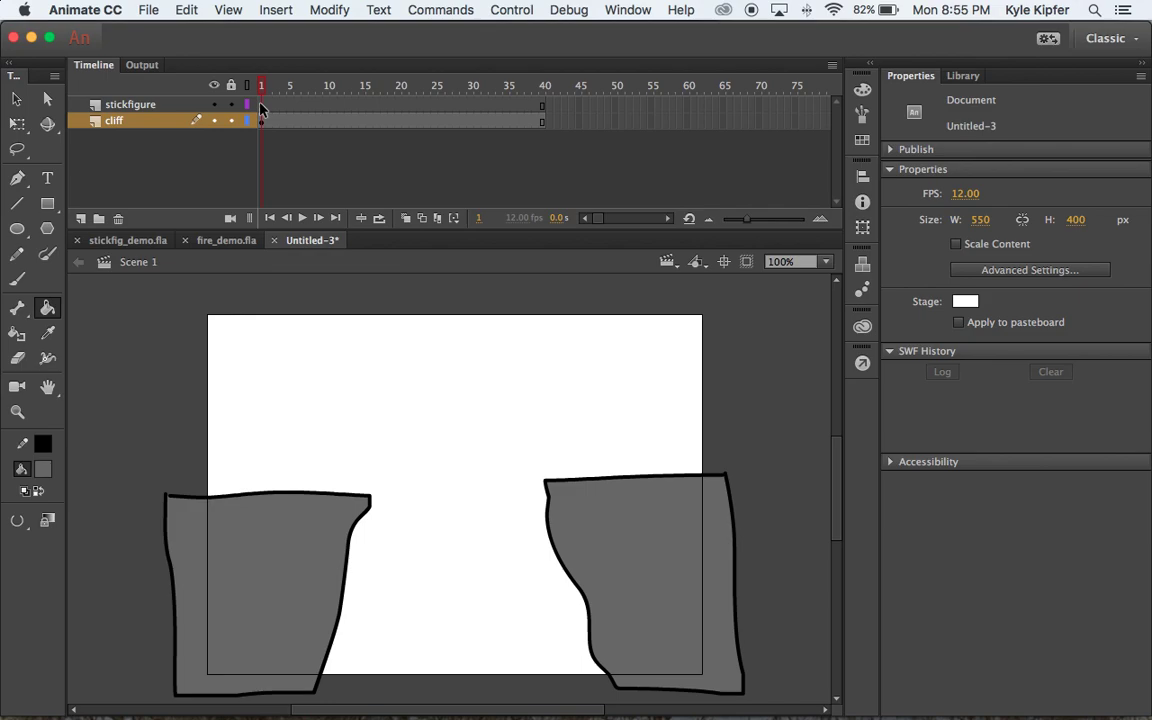
{"action": "left_click", "coordinate": [261, 104]}
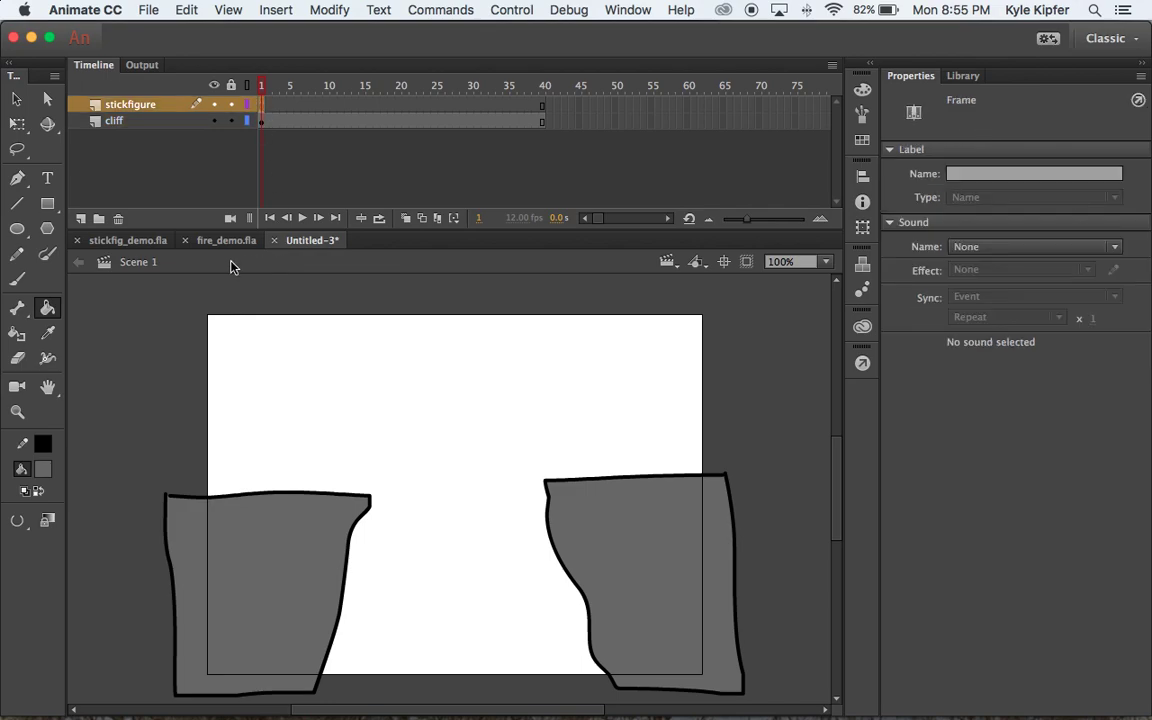
{"action": "left_click", "coordinate": [22, 232]}
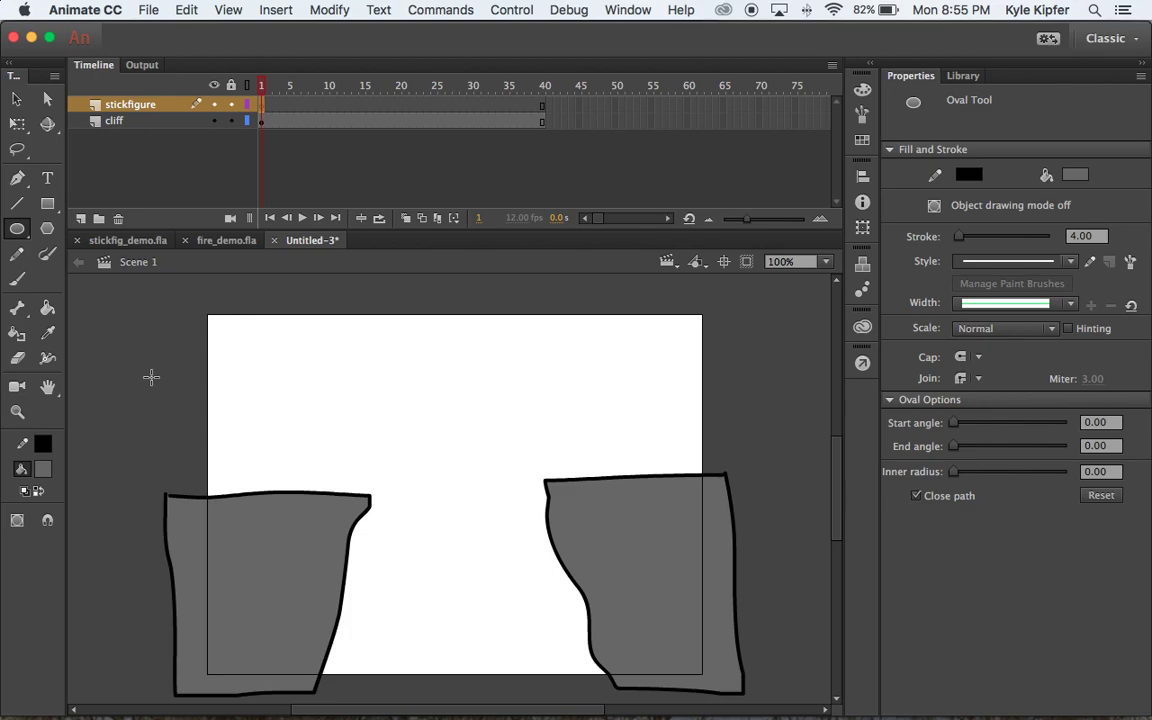
{"action": "left_click", "coordinate": [43, 472]}
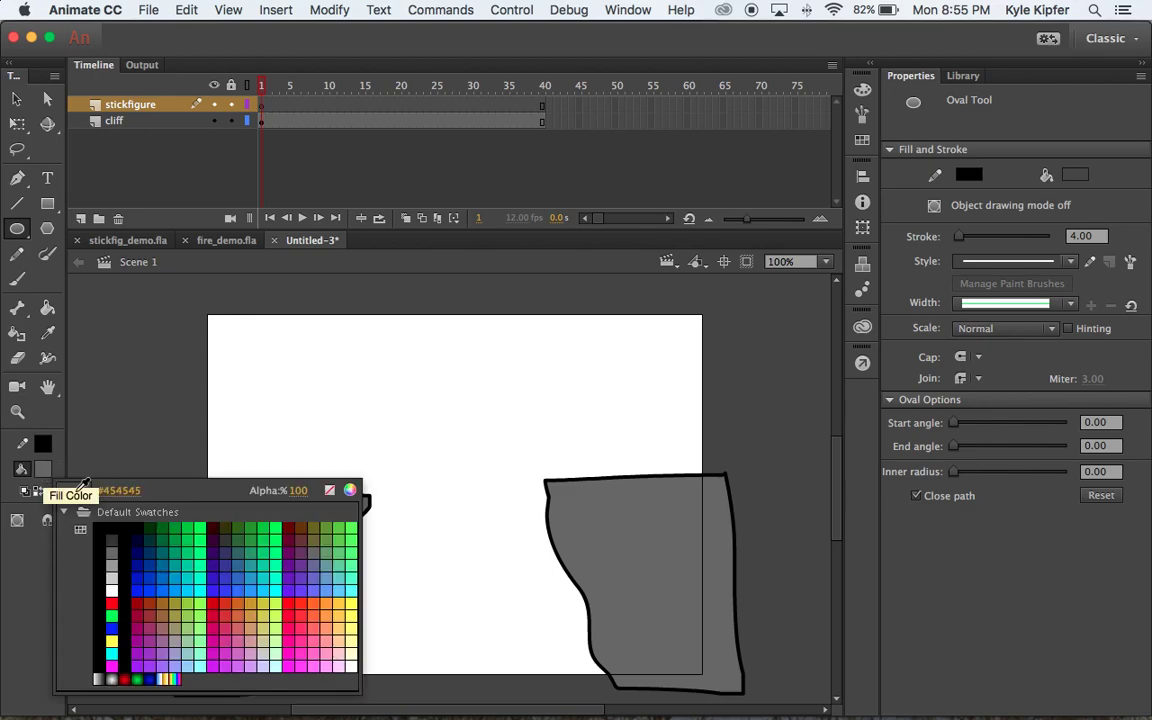
{"action": "left_click", "coordinate": [100, 490]}
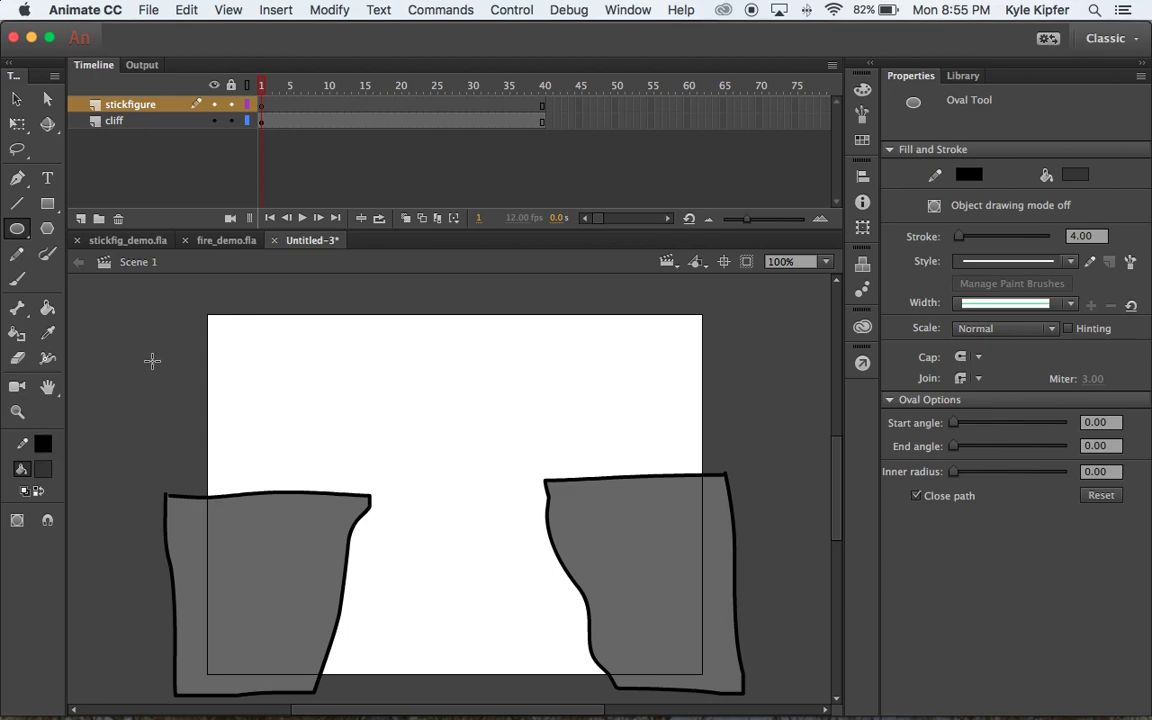
{"action": "left_click_drag", "start_coordinate": [146, 357], "coordinate": [179, 391]}
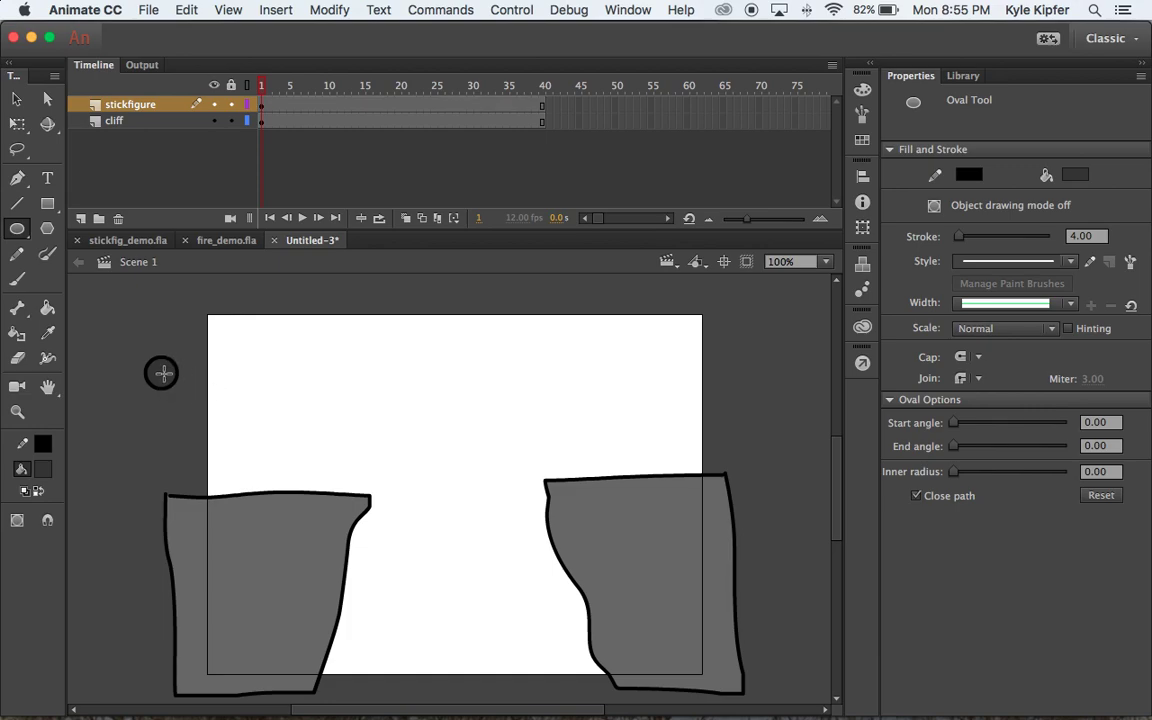
With the Pen tool, draw a leaning torso down from the head, continuing into a bent front leg and foot.
{"action": "left_click", "coordinate": [18, 178]}
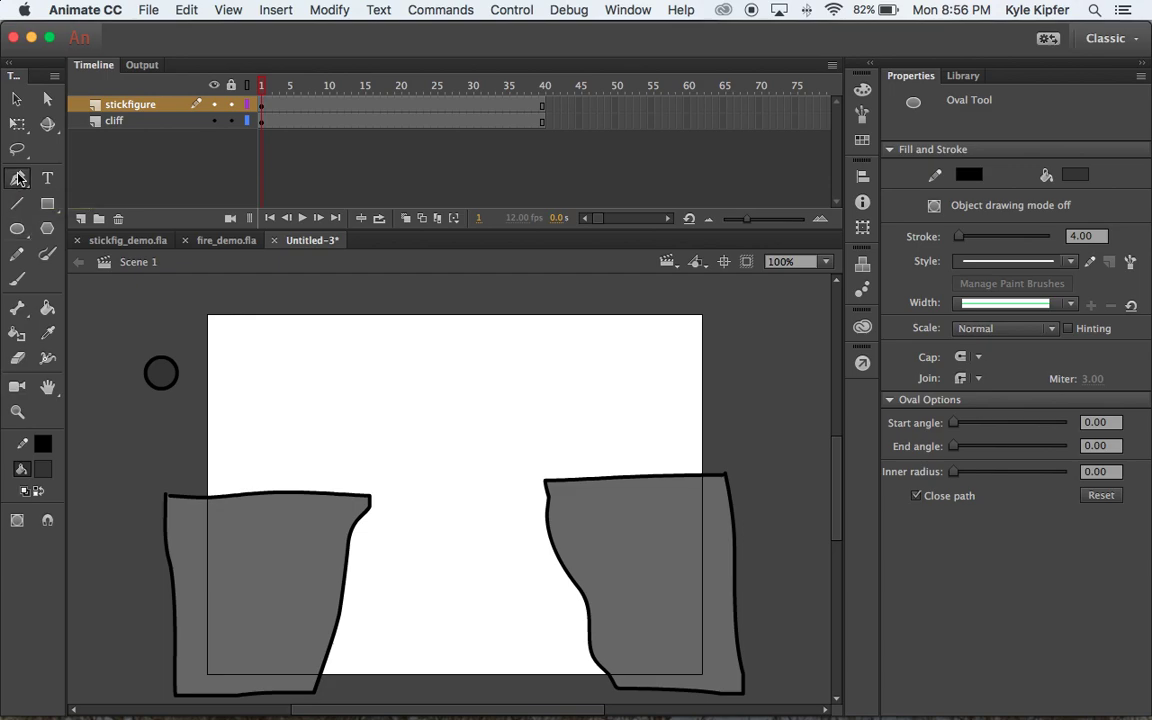
{"action": "left_click", "coordinate": [14, 258]}
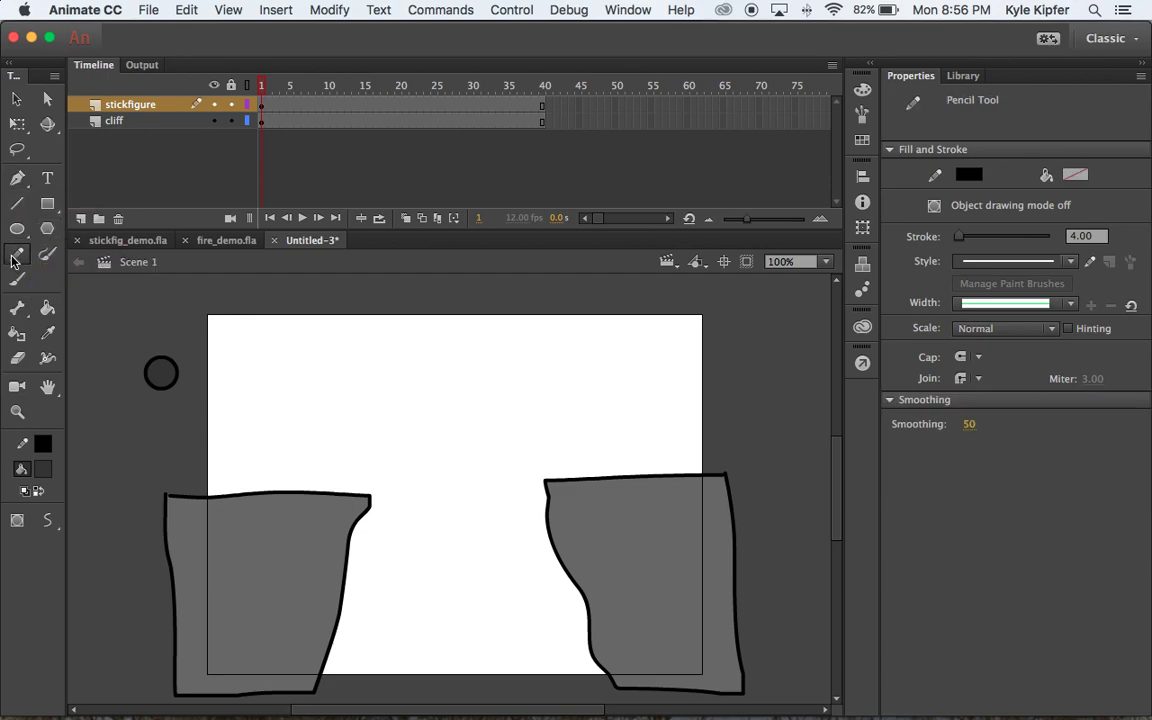
{"action": "left_click", "coordinate": [20, 179]}
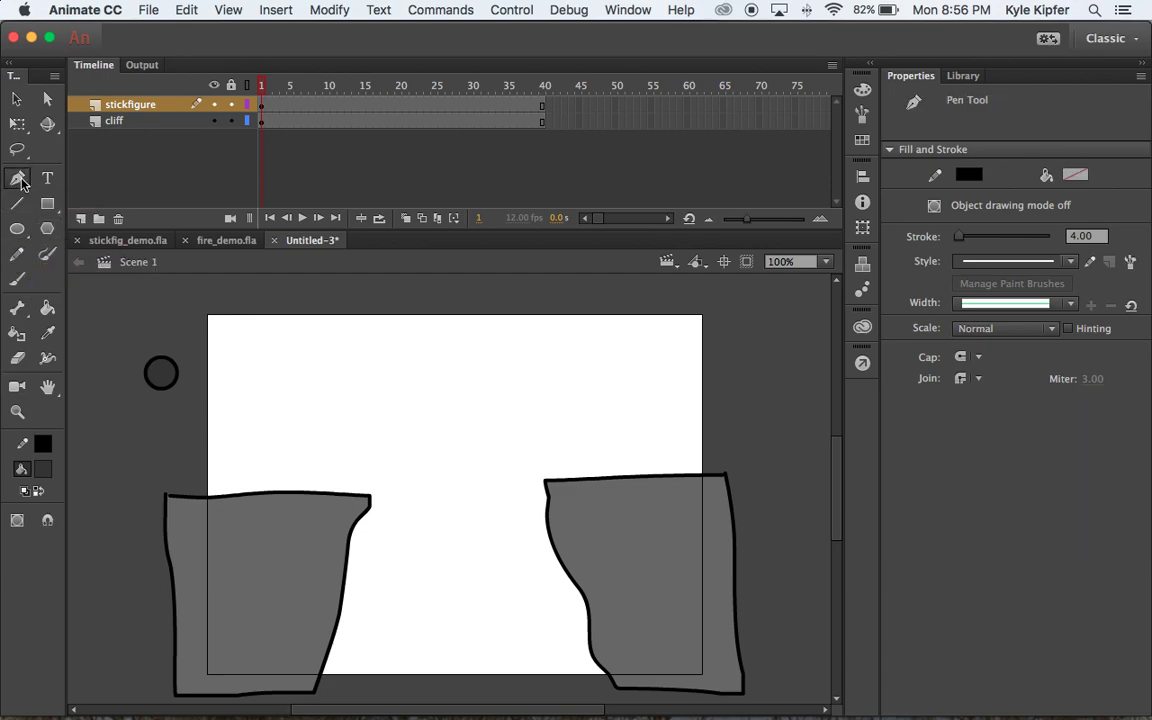
{"action": "left_click", "coordinate": [160, 397]}
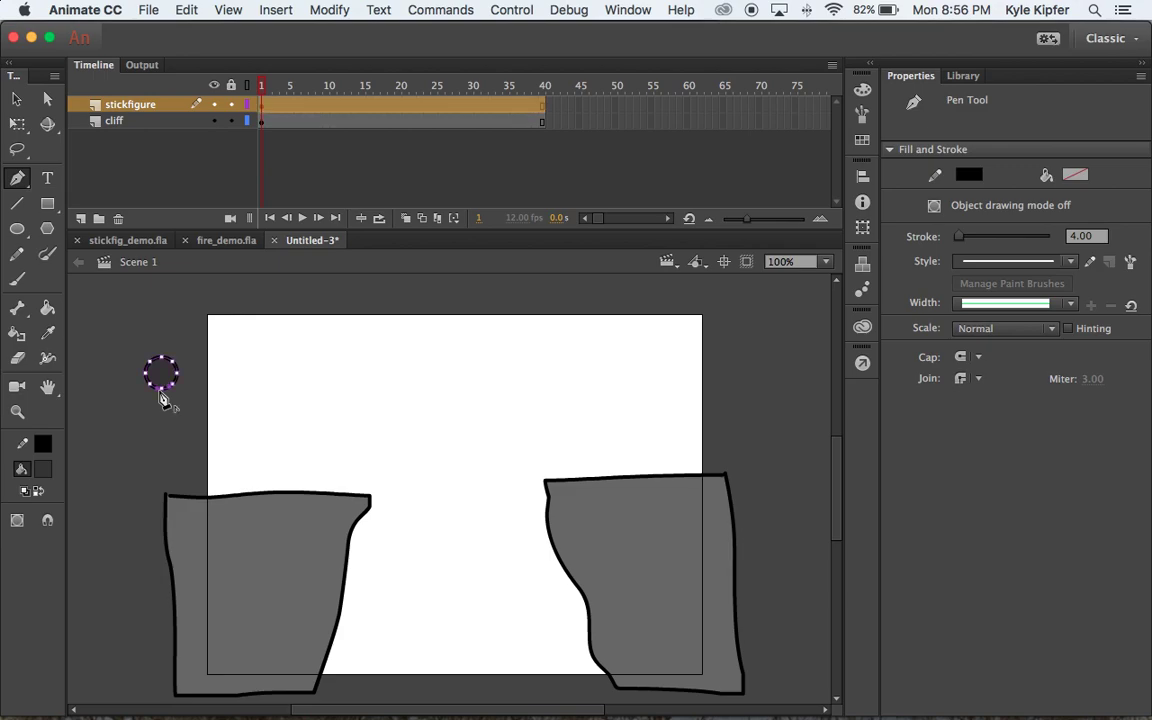
{"action": "left_click", "coordinate": [149, 442]}
{"action": "left_click", "coordinate": [172, 455]}
{"action": "left_click", "coordinate": [164, 487]}
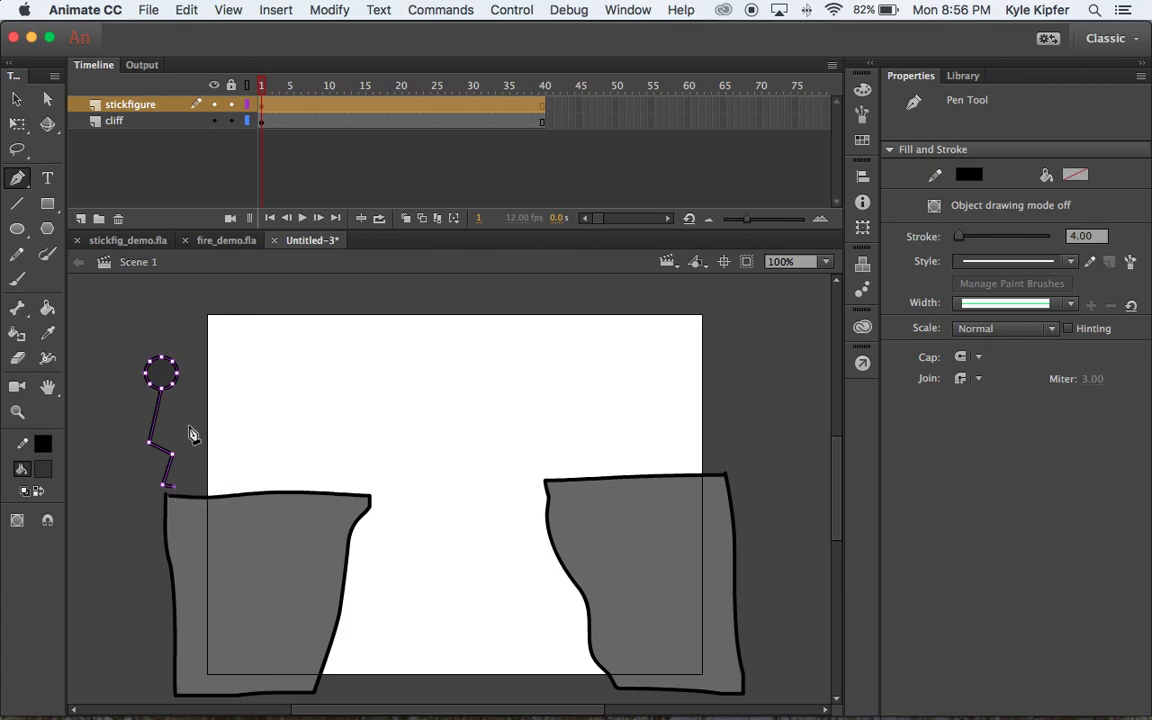
{"action": "left_click", "coordinate": [17, 100]}
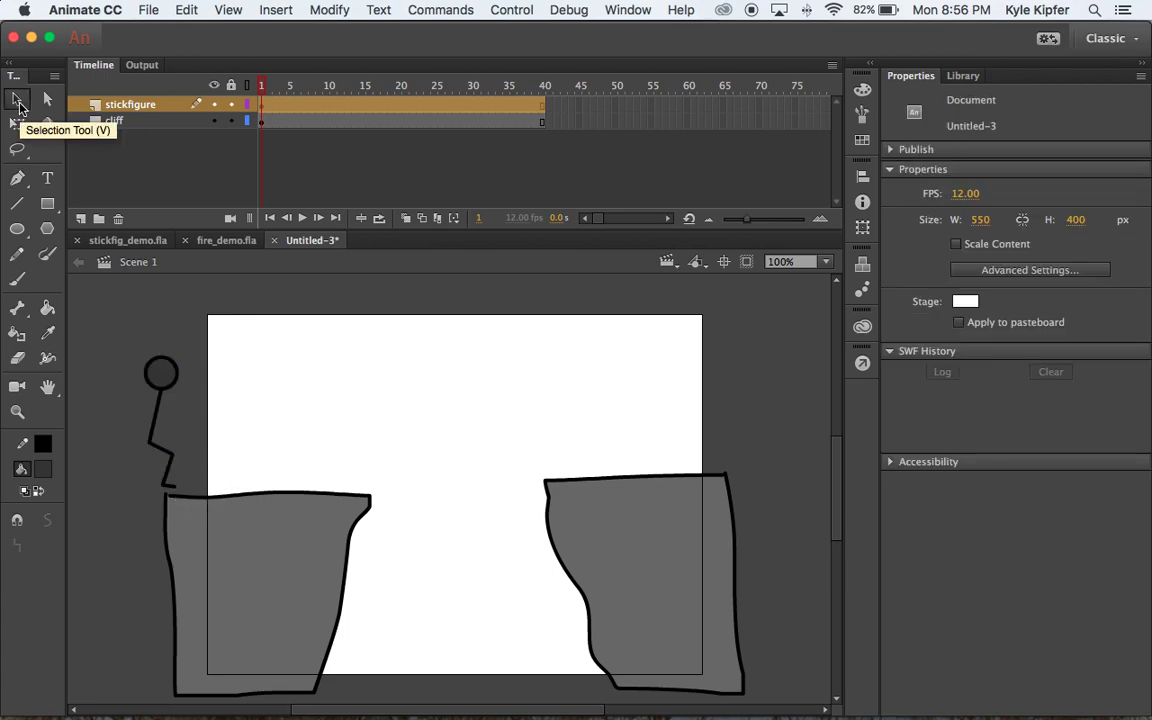
Add a back leg with a trailing foot from the figure's hip and adjust its bend at the knee.
{"action": "left_click", "coordinate": [17, 178]}
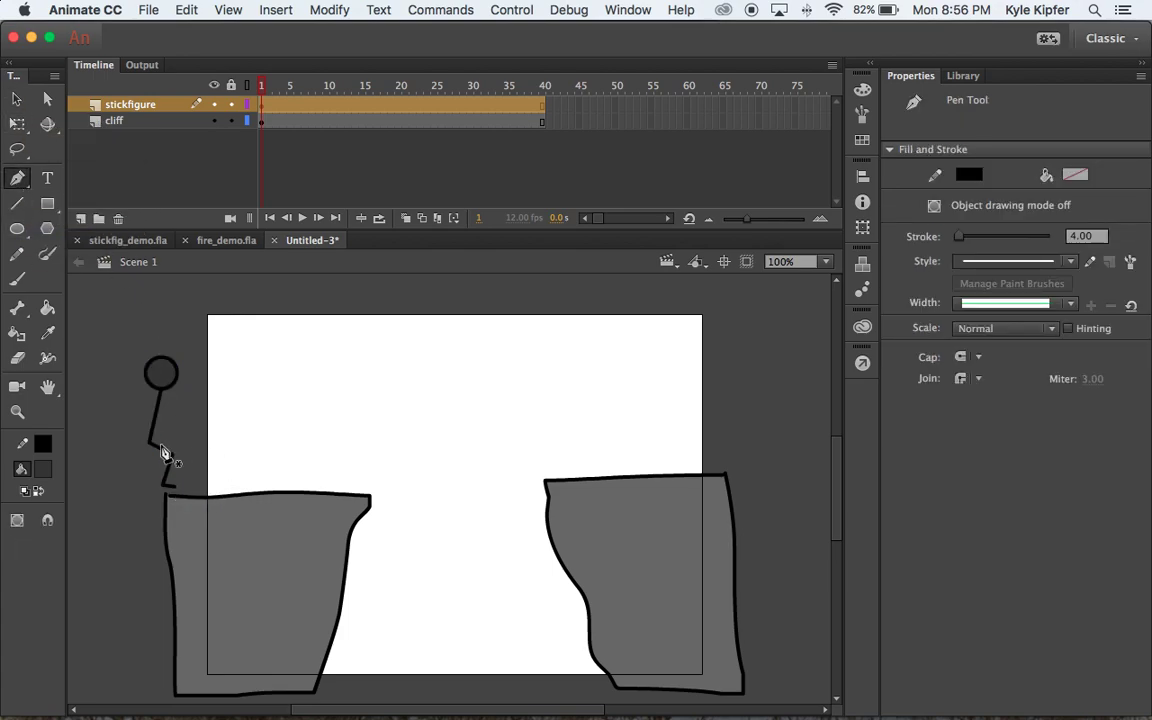
{"action": "left_click", "coordinate": [151, 449]}
{"action": "left_click", "coordinate": [149, 471]}
{"action": "left_click", "coordinate": [134, 476]}
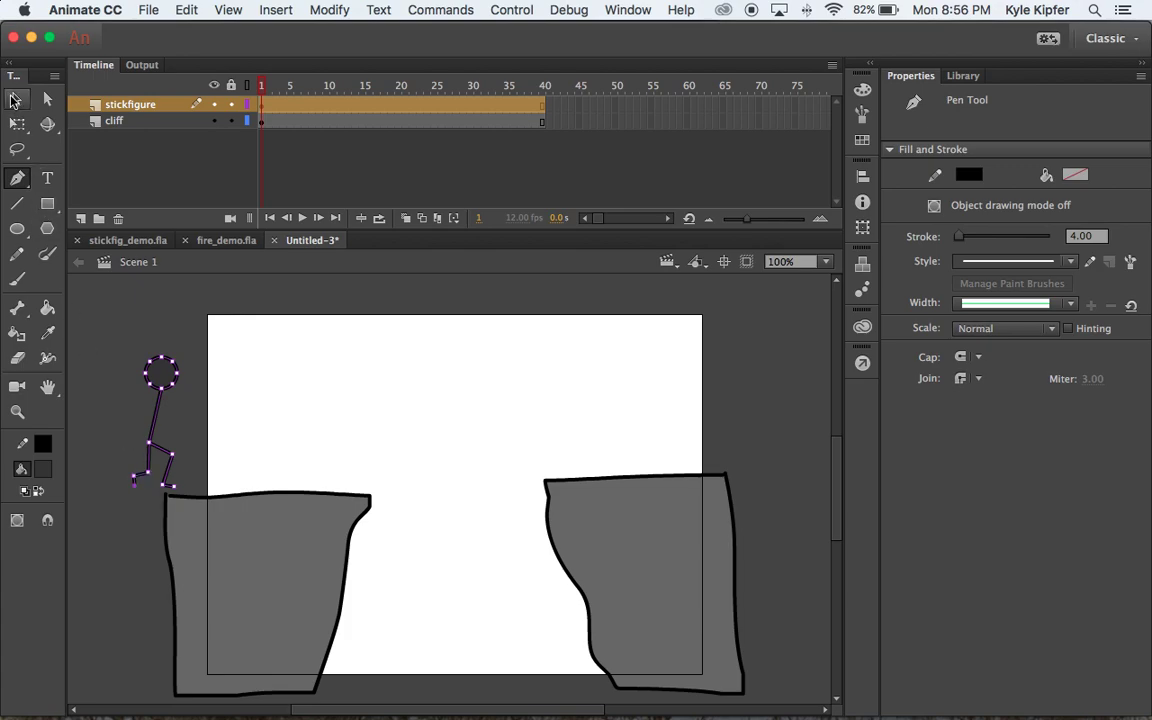
{"action": "left_click", "coordinate": [14, 100]}
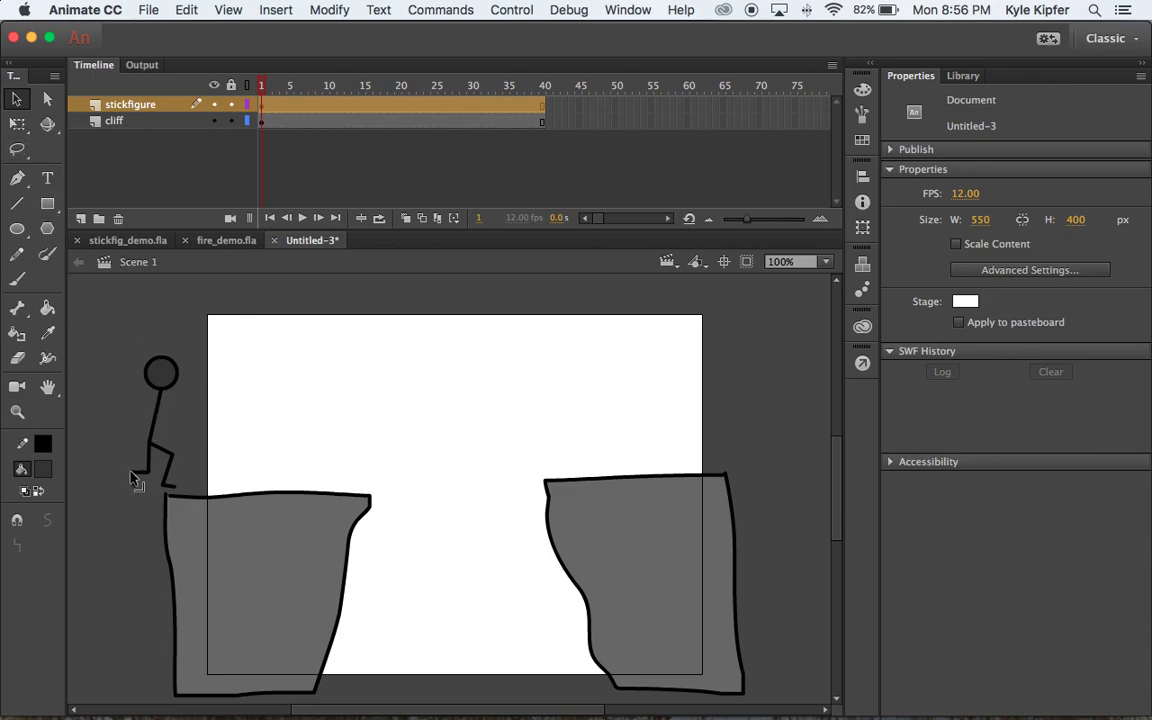
{"action": "left_click", "coordinate": [158, 483]}
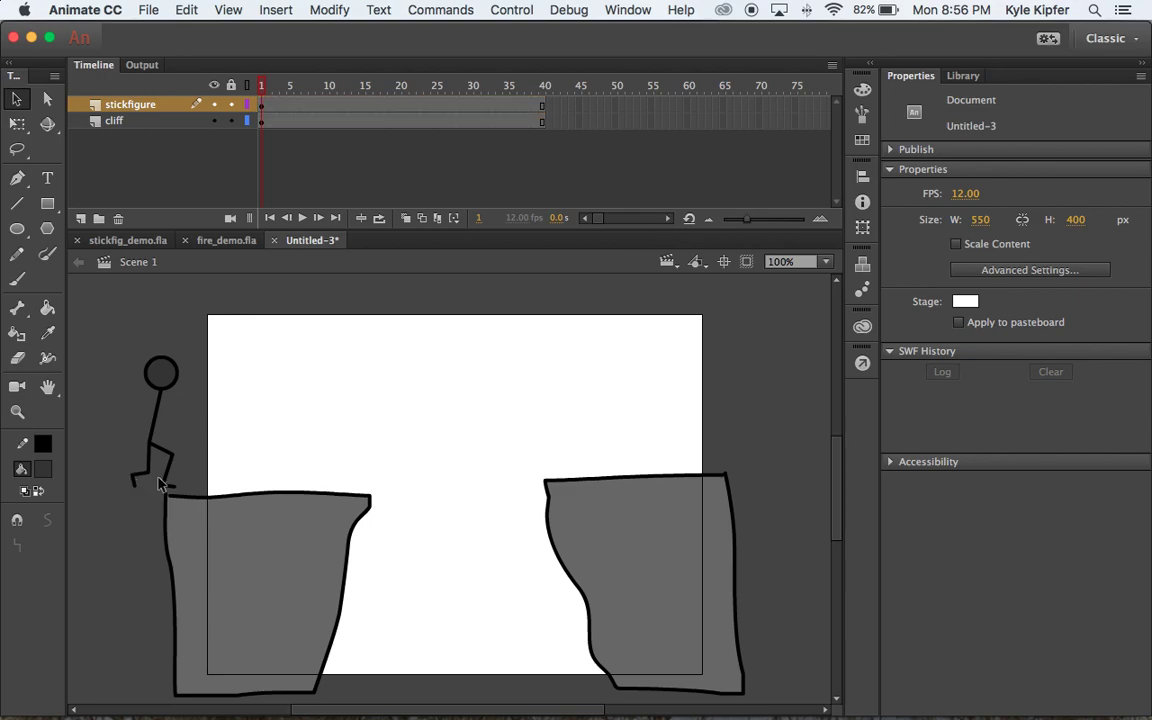
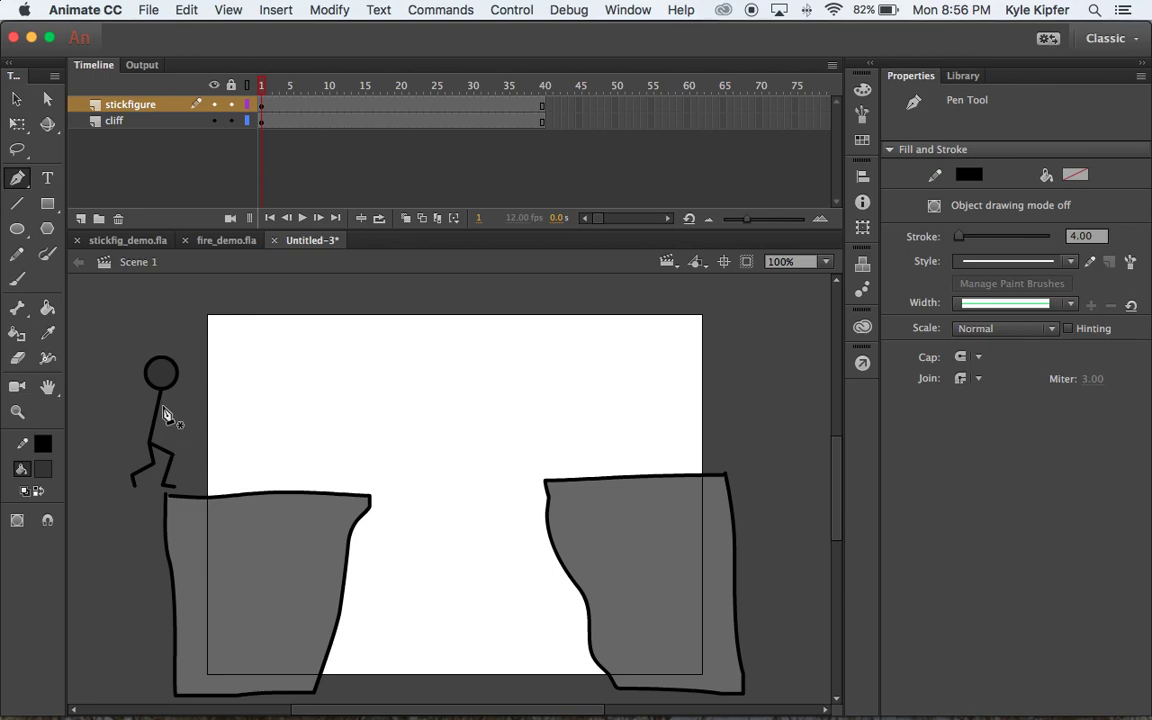
Draw both bent arms from the figure's upper torso, one swinging back with the forearm down and one forward with the forearm up.
{"action": "left_click", "coordinate": [160, 410]}
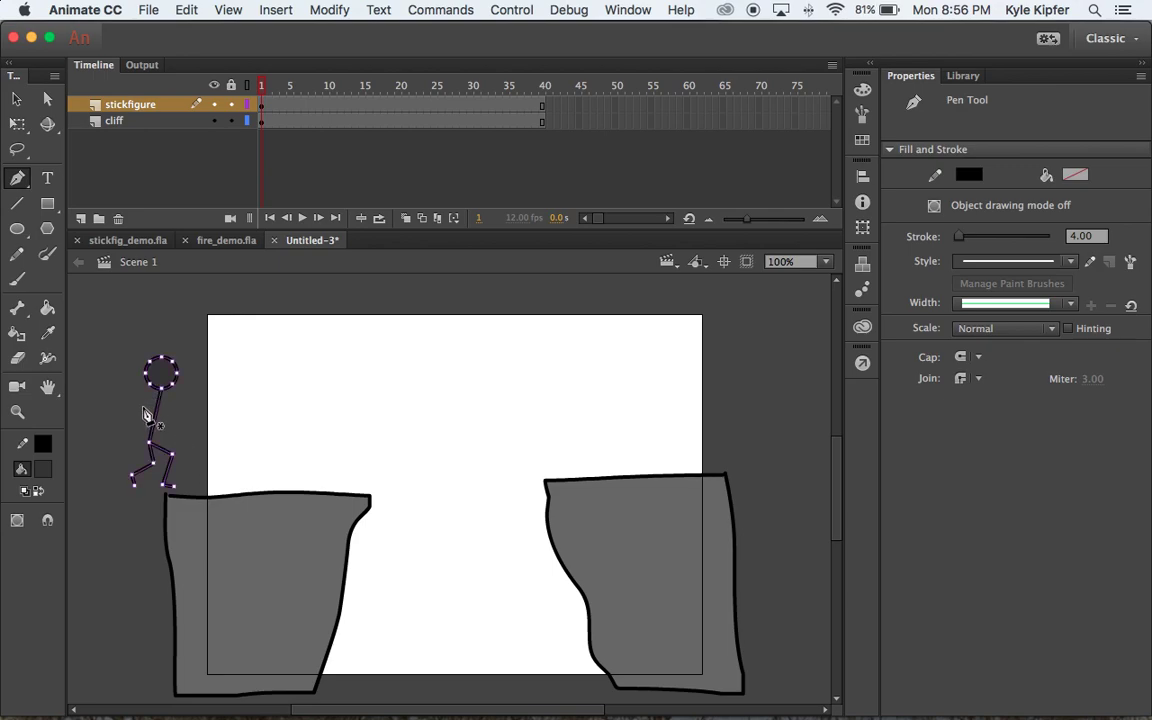
{"action": "left_click", "coordinate": [132, 403]}
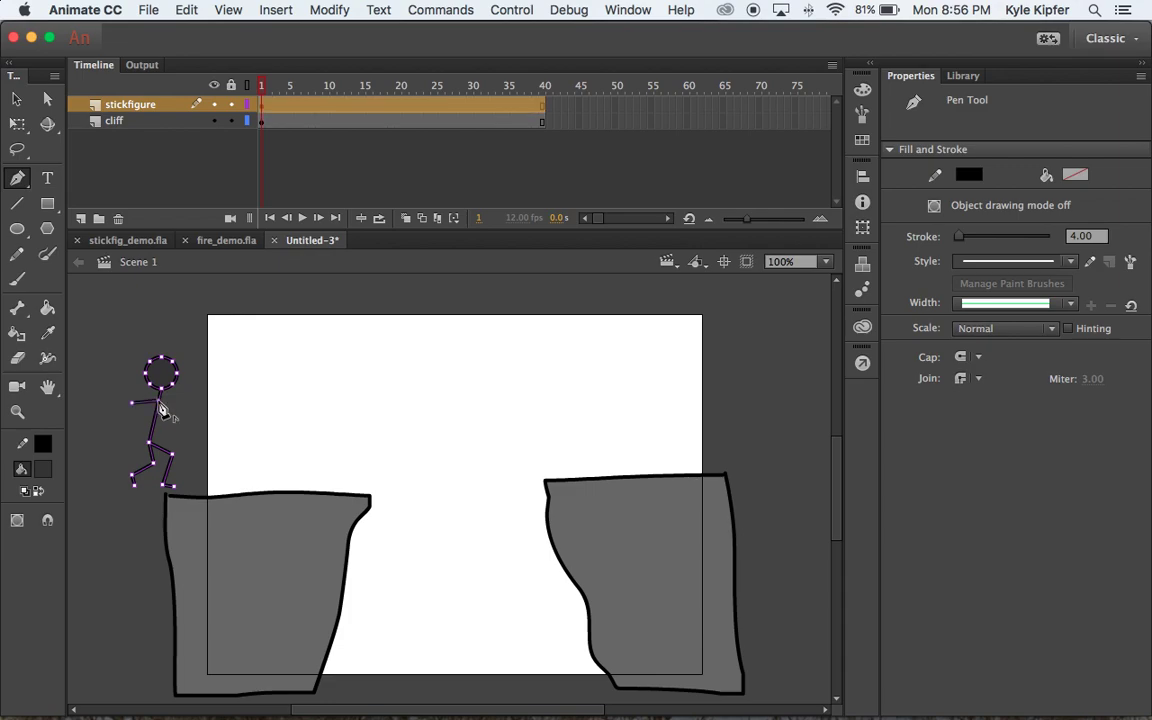
{"action": "left_click", "coordinate": [17, 100]}
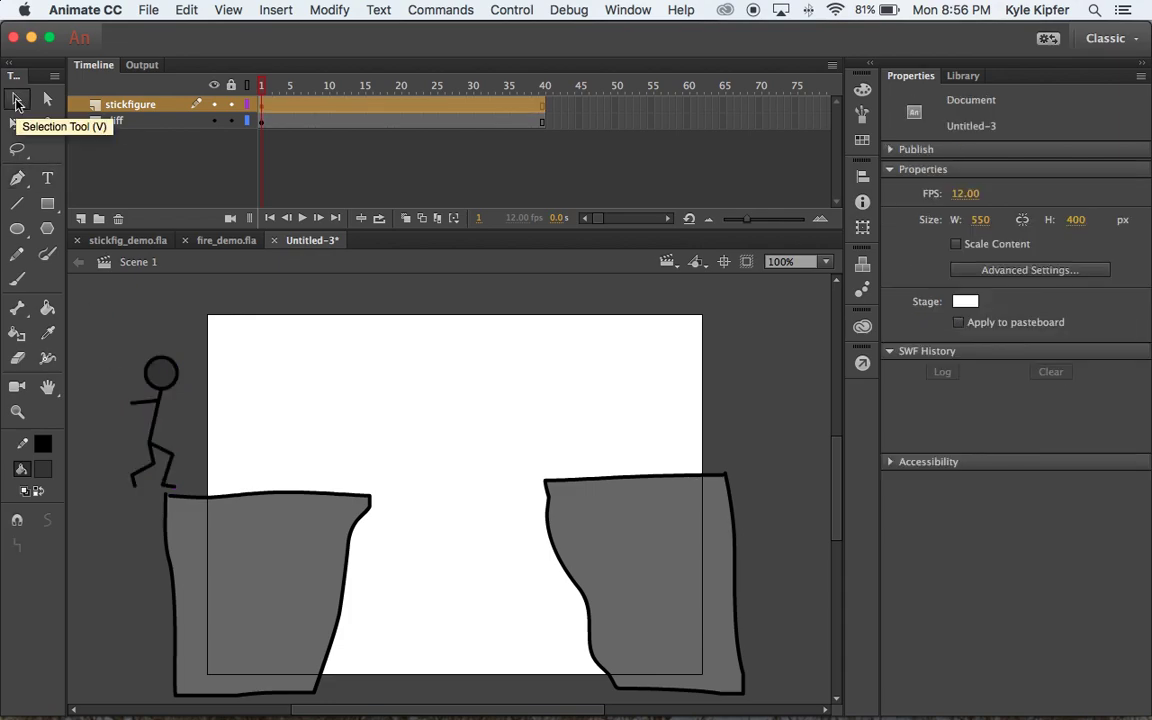
{"action": "left_click", "coordinate": [18, 179]}
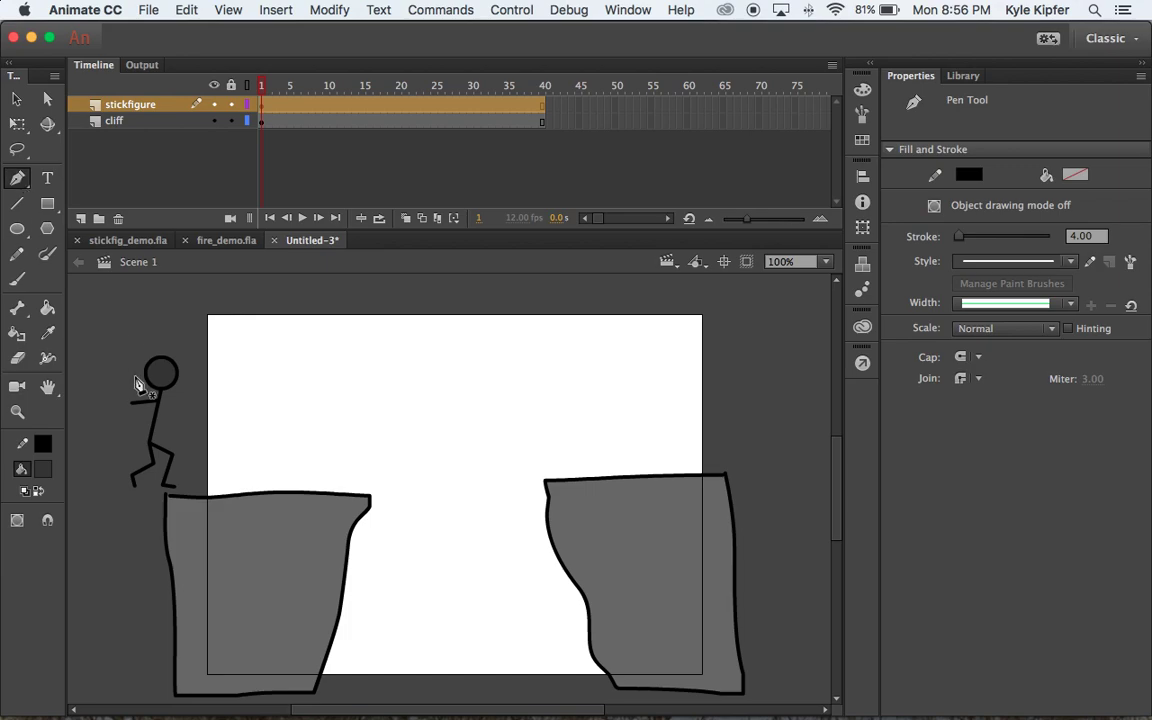
{"action": "left_click", "coordinate": [158, 400]}
{"action": "left_click", "coordinate": [131, 403]}
{"action": "left_click", "coordinate": [133, 424]}
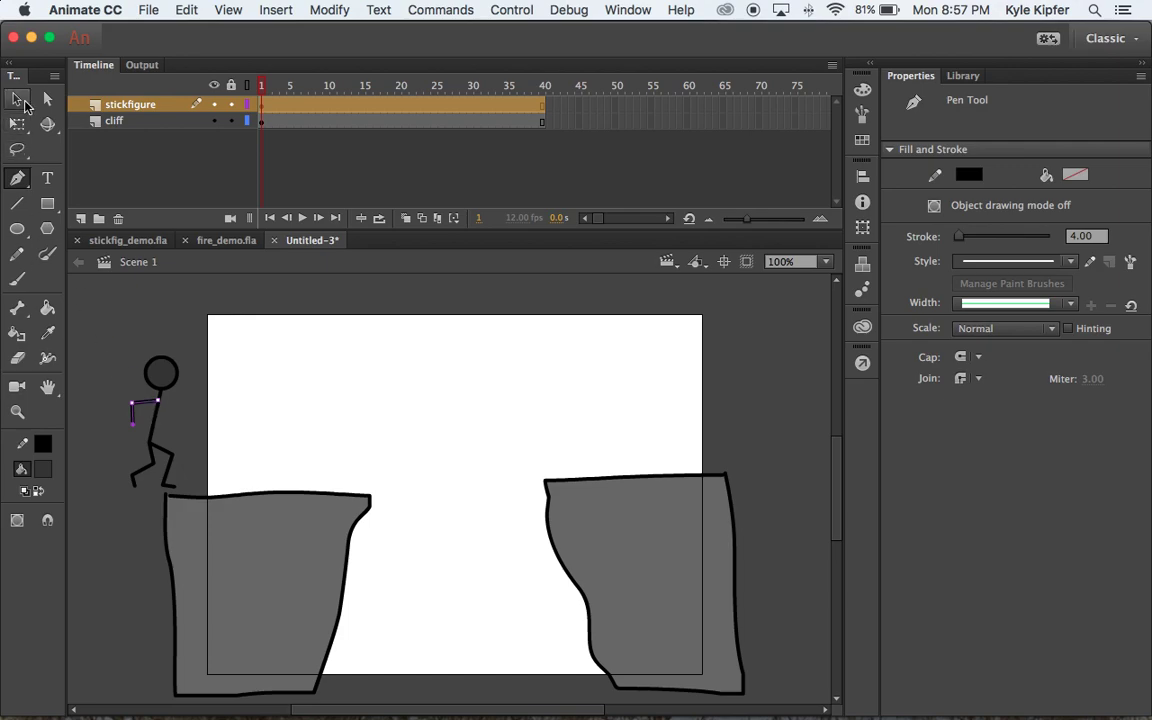
{"action": "left_click", "coordinate": [22, 102]}
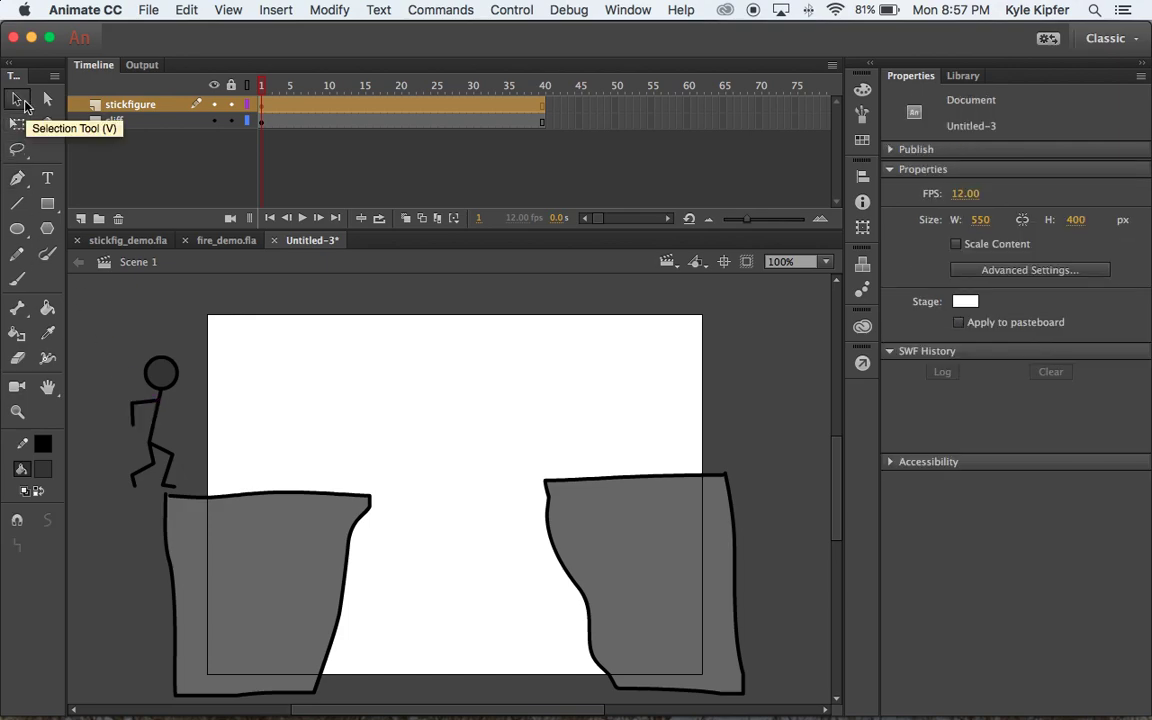
{"action": "left_click", "coordinate": [18, 178]}
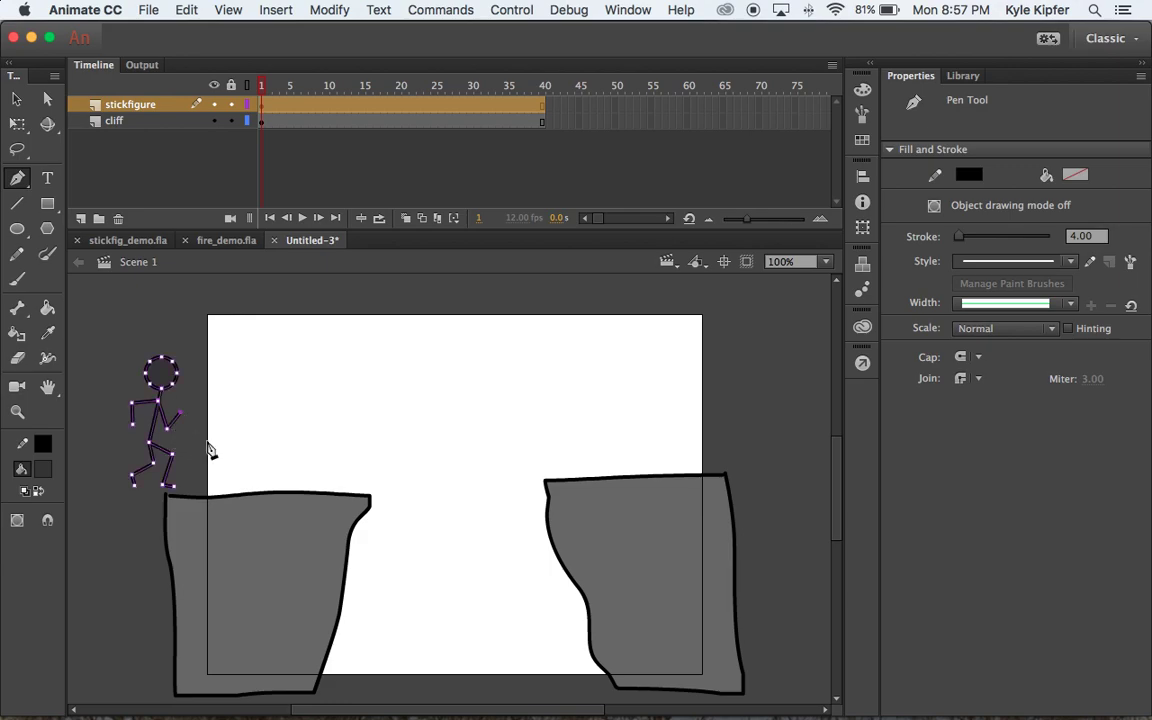
{"action": "left_click", "coordinate": [16, 99]}
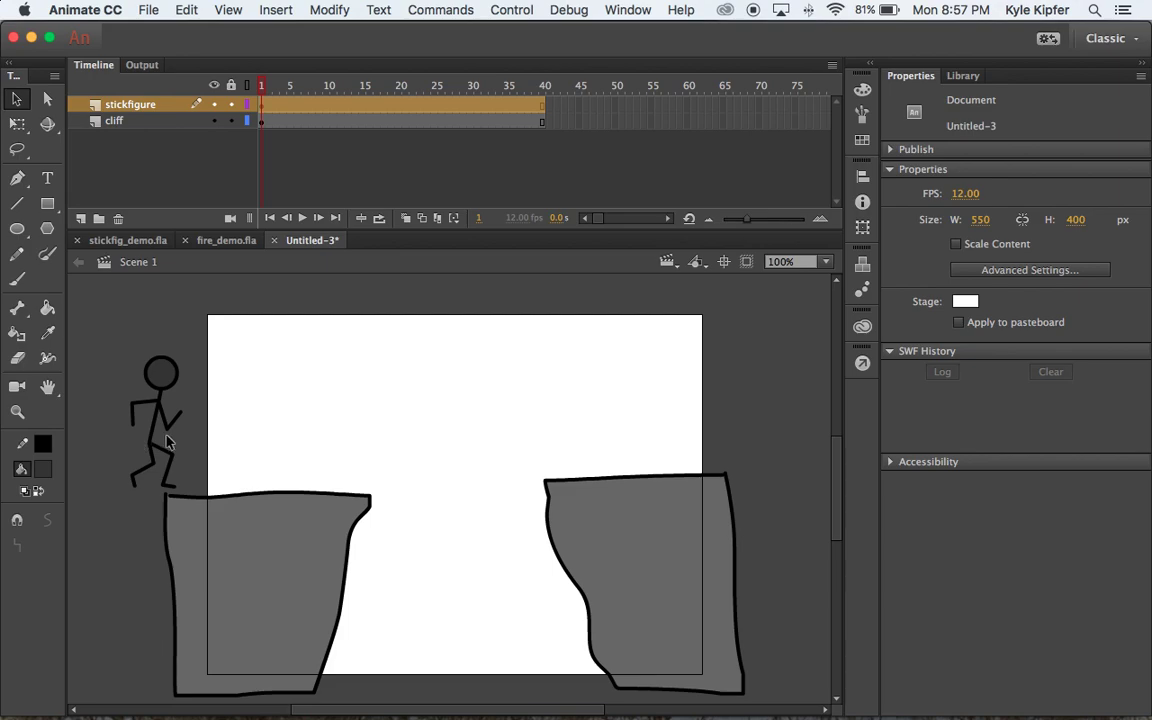
Refine the limbs into a running pose and move the whole frame 1 figure down so its feet touch the left cliff's surface.
{"action": "left_click_drag", "start_coordinate": [155, 452], "coordinate": [155, 441]}
{"action": "left_click_drag", "start_coordinate": [155, 447], "coordinate": [158, 472]}
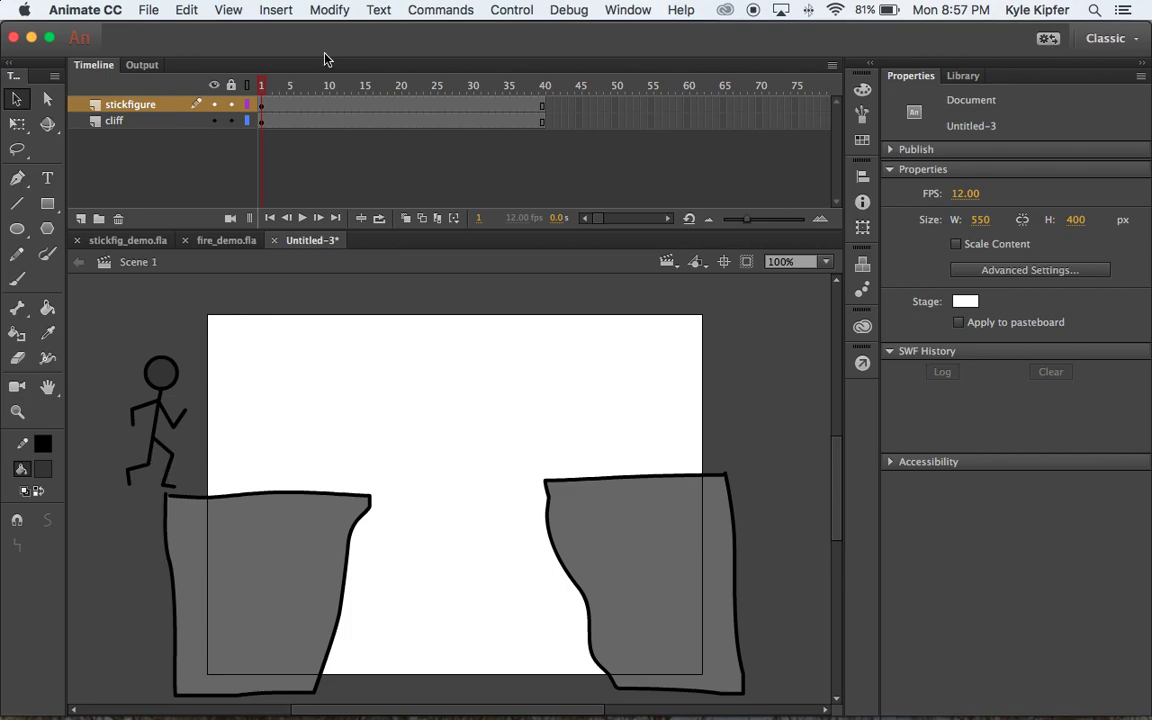
{"action": "left_click", "coordinate": [261, 104]}
{"action": "left_click_drag", "start_coordinate": [160, 375], "coordinate": [177, 398]}
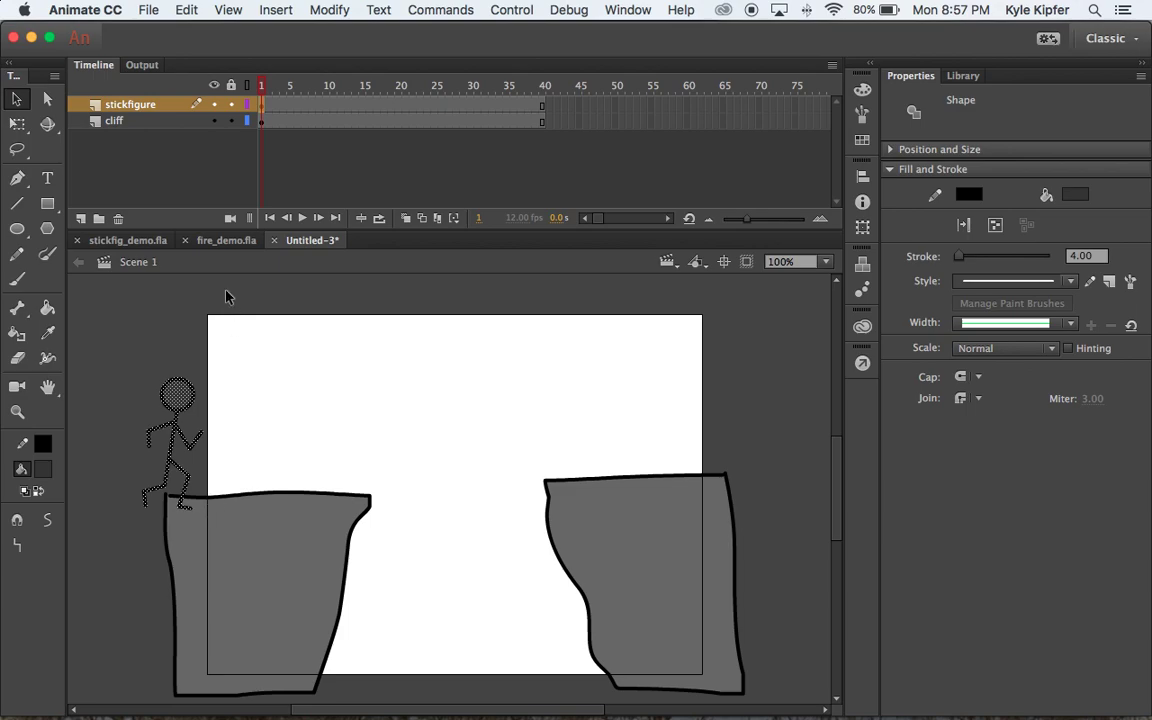
Insert a keyframe at frame 2 of the stickfigure layer and move the figure right along the cliff onto the stage edge.
{"action": "left_click", "coordinate": [268, 104]}
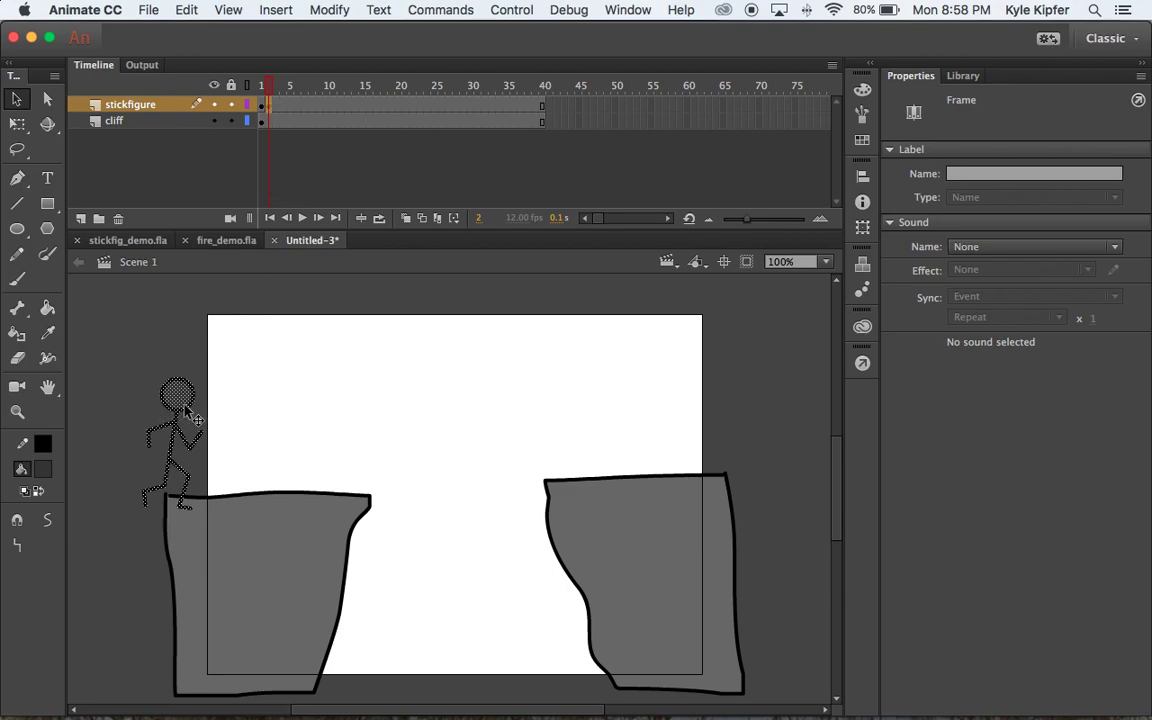
{"action": "left_click_drag", "start_coordinate": [181, 408], "coordinate": [226, 411]}
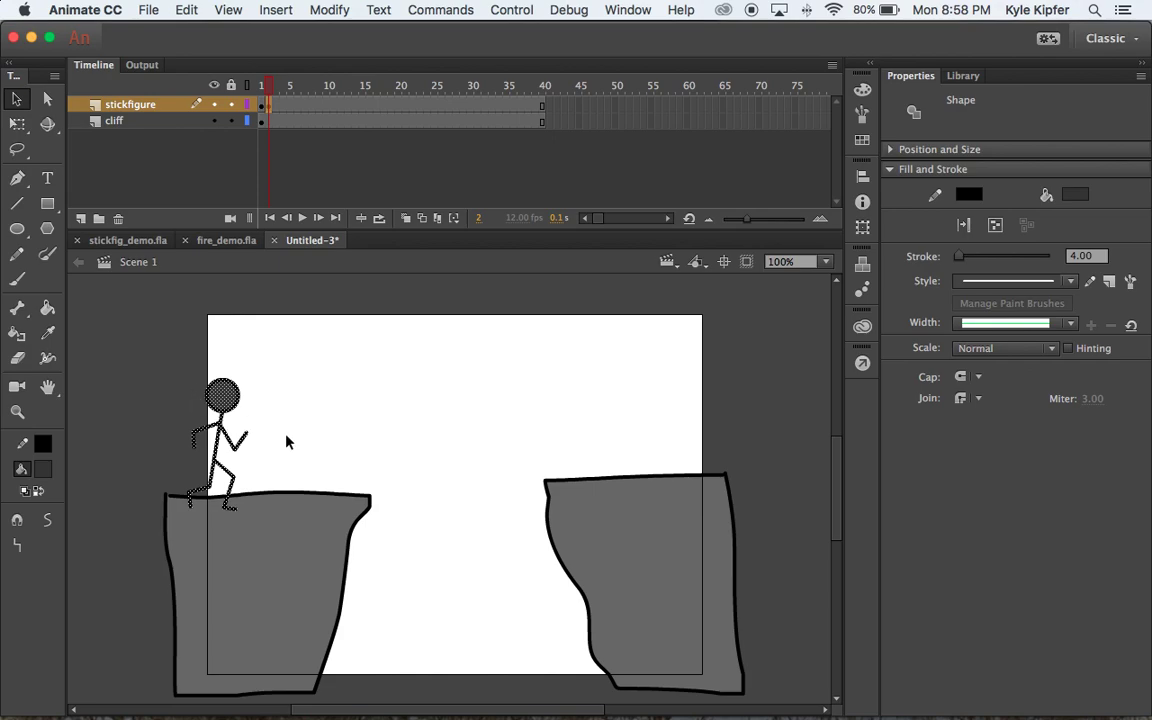
{"action": "left_click", "coordinate": [296, 404]}
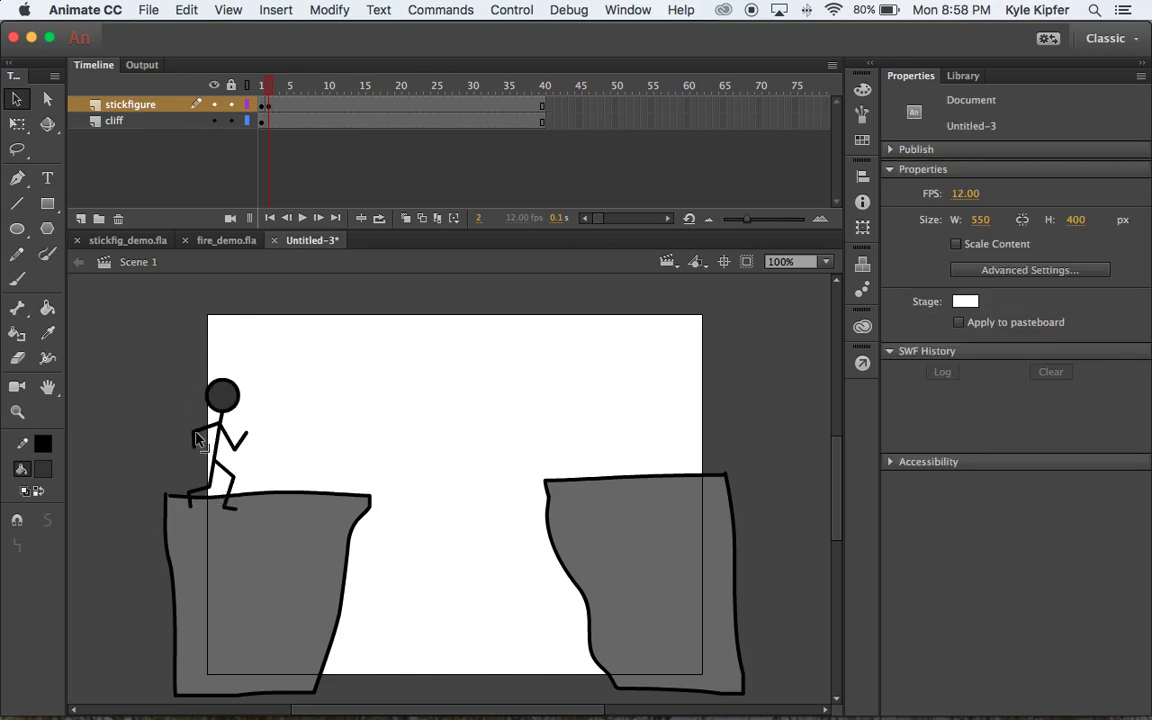
Reshape the frame 2 figure's arms and legs into a mid-stride pose with the limbs drawn close to the body.
{"action": "left_click_drag", "start_coordinate": [197, 455], "coordinate": [228, 467]}
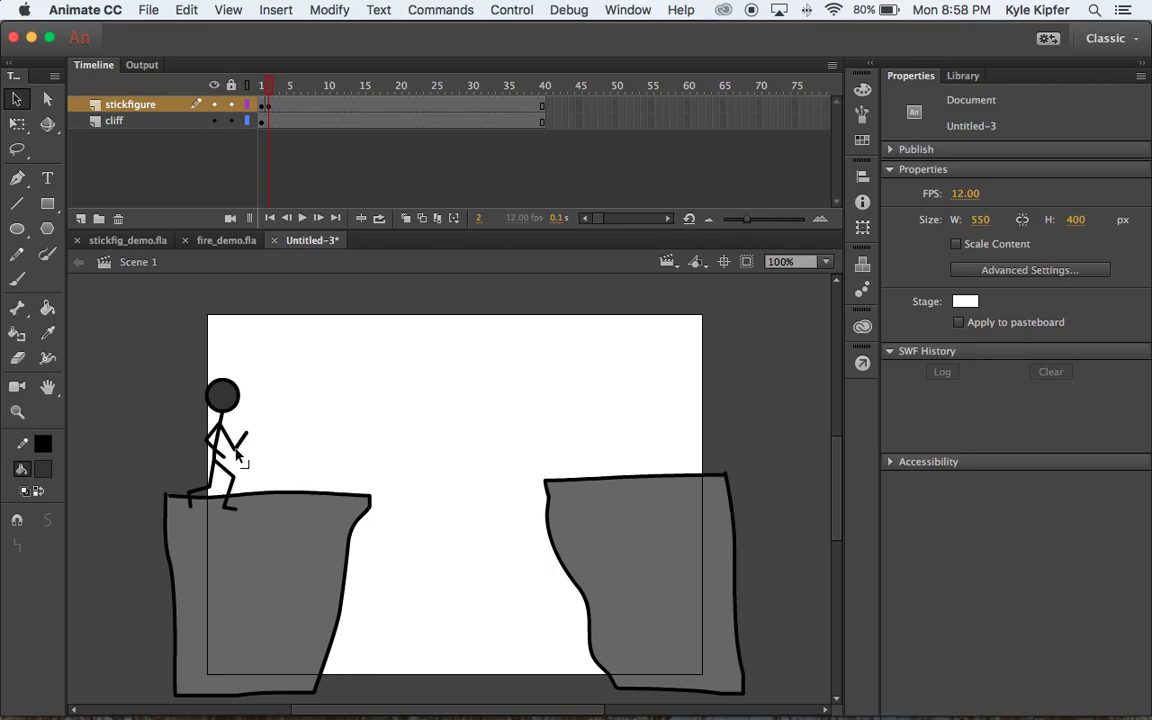
{"action": "mouse_move", "coordinate": [237, 455]}
{"action": "left_mouse_down"}
{"action": "mouse_move", "coordinate": [226, 455]}
{"action": "mouse_move", "coordinate": [232, 444]}
{"action": "mouse_move", "coordinate": [238, 458]}
{"action": "left_mouse_up"}
{"action": "left_click_drag", "start_coordinate": [216, 497], "coordinate": [220, 486]}
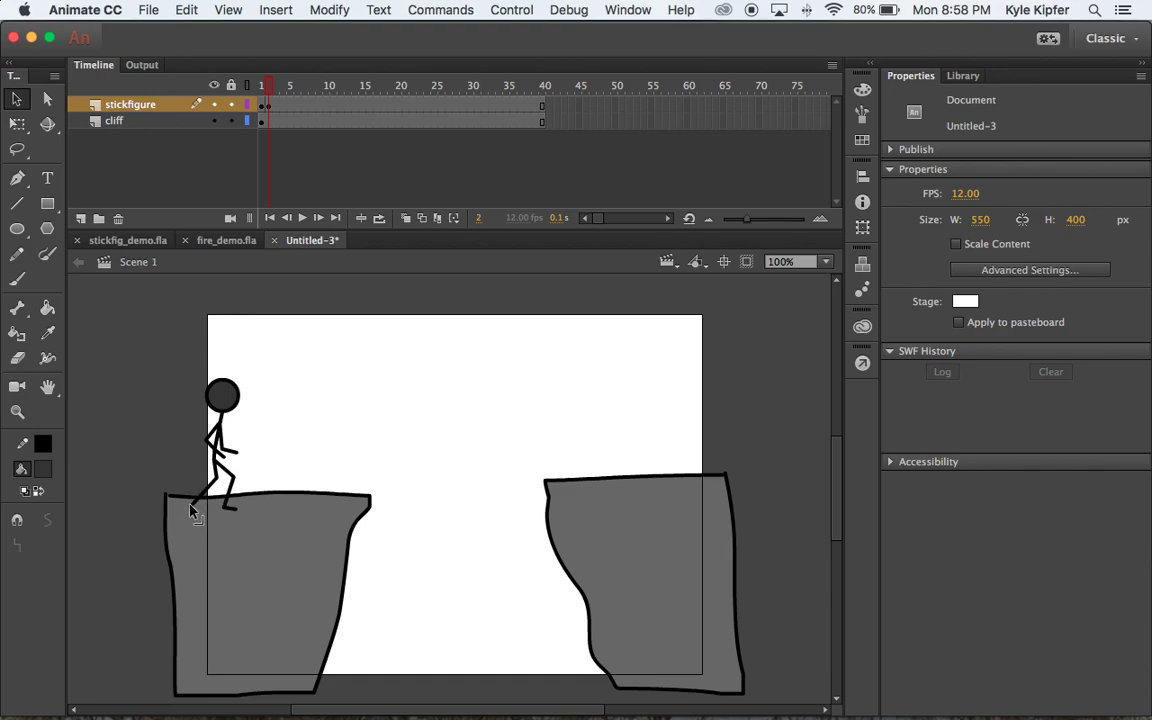
{"action": "left_click_drag", "start_coordinate": [192, 507], "coordinate": [215, 508]}
{"action": "mouse_move", "coordinate": [219, 501]}
{"action": "left_mouse_down"}
{"action": "mouse_move", "coordinate": [191, 508]}
{"action": "mouse_move", "coordinate": [213, 512]}
{"action": "mouse_move", "coordinate": [206, 495]}
{"action": "left_mouse_up"}
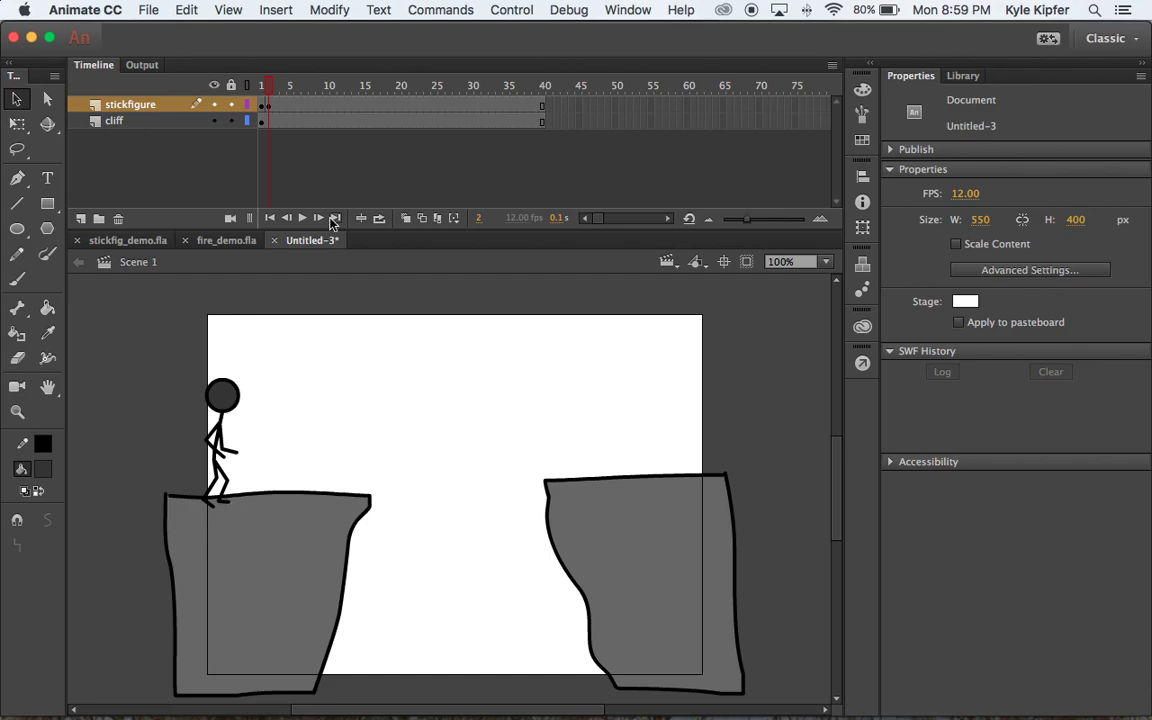
{"action": "mouse_move", "coordinate": [269, 86]}
{"action": "left_mouse_down"}
{"action": "mouse_move", "coordinate": [258, 86]}
{"action": "mouse_move", "coordinate": [269, 86]}
{"action": "left_mouse_up"}
{"action": "mouse_move", "coordinate": [226, 466]}
{"action": "left_mouse_down"}
{"action": "mouse_move", "coordinate": [228, 448]}
{"action": "mouse_move", "coordinate": [240, 463]}
{"action": "mouse_move", "coordinate": [230, 434]}
{"action": "mouse_move", "coordinate": [222, 445]}
{"action": "mouse_move", "coordinate": [229, 456]}
{"action": "mouse_move", "coordinate": [239, 436]}
{"action": "left_mouse_up"}
{"action": "left_click_drag", "start_coordinate": [267, 85], "coordinate": [273, 88]}
Copy the frame 1 figure into a new keyframe at frame 3, replacing its contents, and place it ahead of the frame 2 position.
{"action": "left_click", "coordinate": [262, 107]}
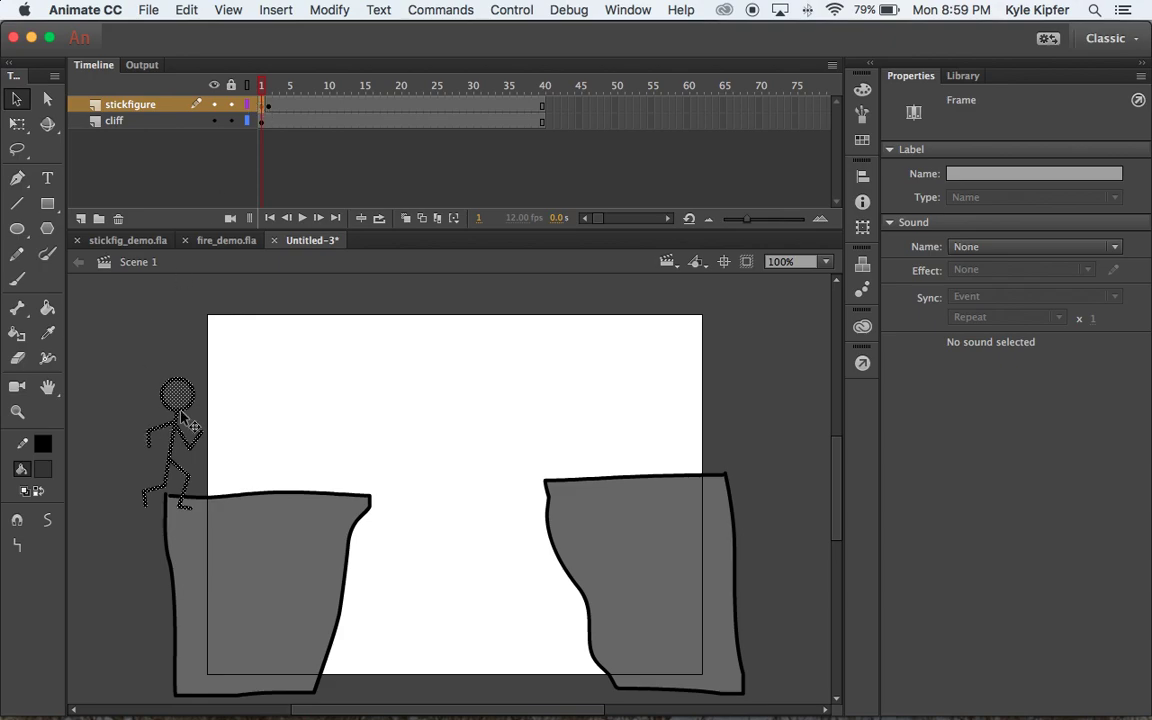
{"action": "left_click", "coordinate": [276, 105]}
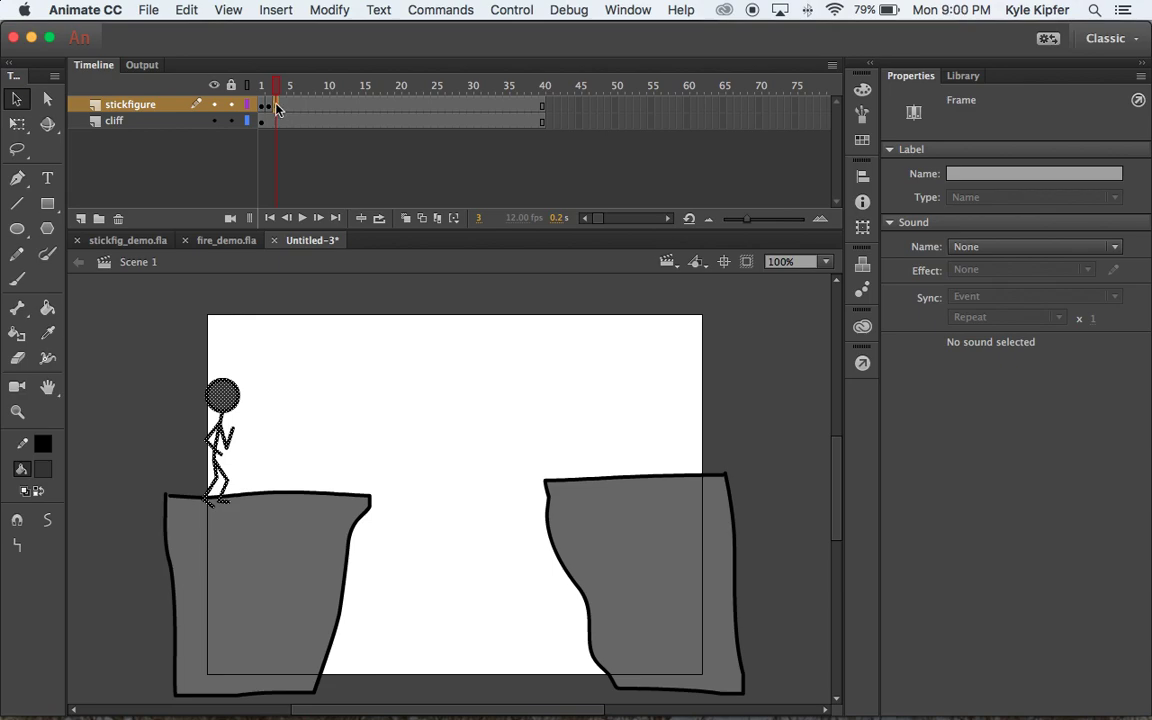
{"action": "key", "text": "Delete"}
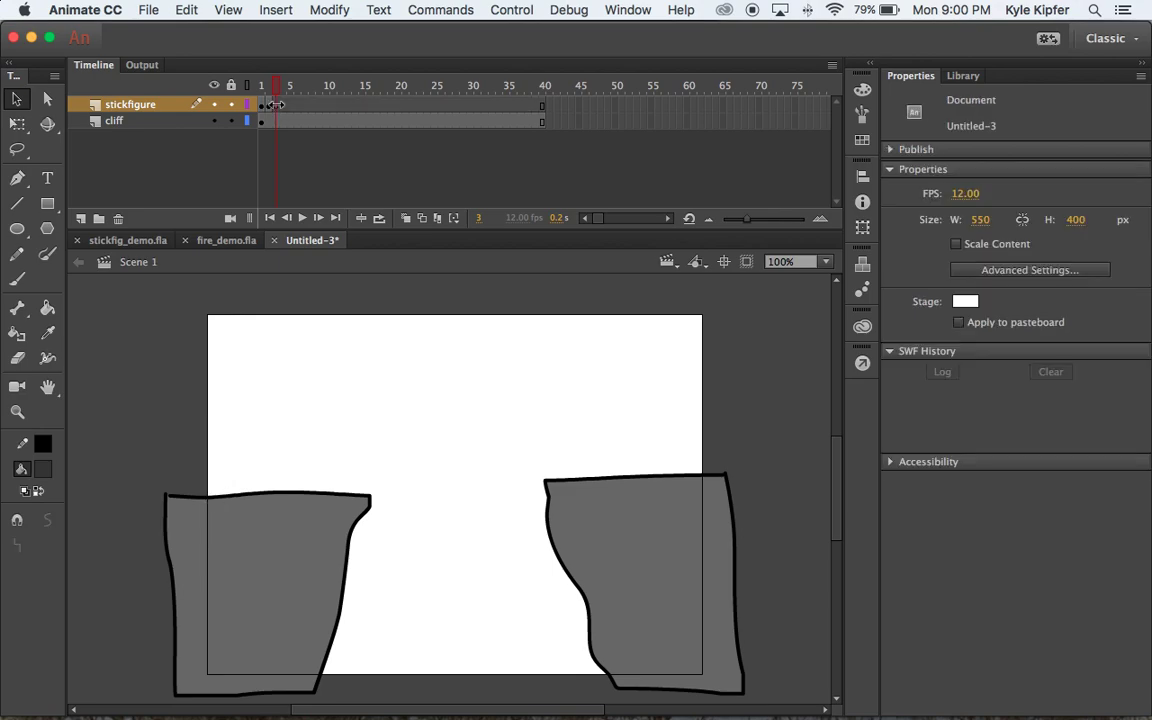
{"action": "key", "text": "super+v"}
{"action": "left_click_drag", "start_coordinate": [461, 457], "coordinate": [259, 403]}
{"action": "left_click_drag", "start_coordinate": [260, 405], "coordinate": [267, 386]}
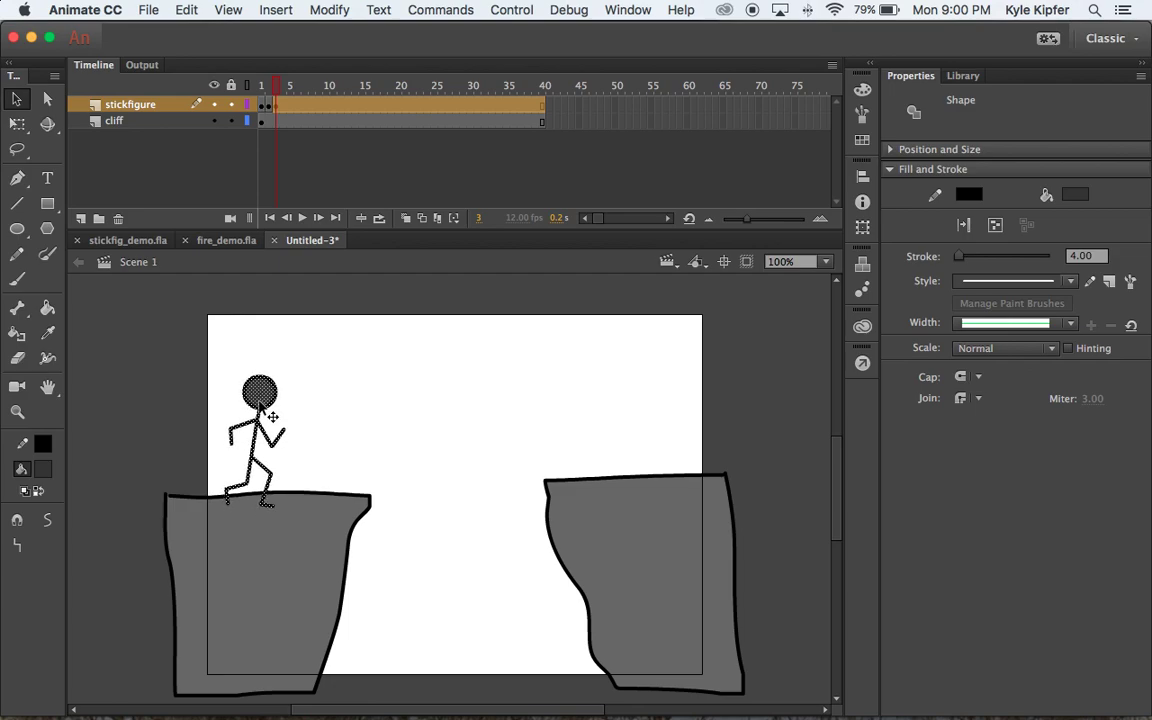
Compare frames 1 to 3 of the run, turn on onion skin outlines and extend the onion range to about frame 13.
{"action": "left_click", "coordinate": [267, 106]}
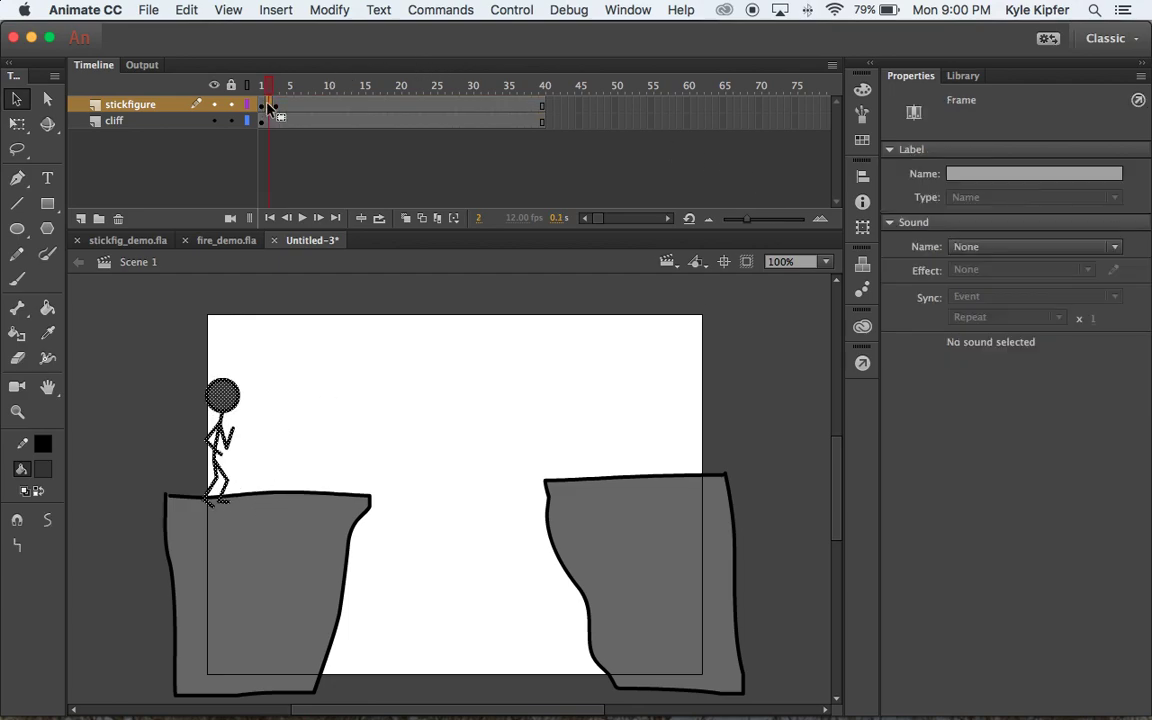
{"action": "left_click", "coordinate": [262, 106]}
{"action": "left_click", "coordinate": [268, 106]}
{"action": "left_click", "coordinate": [275, 106]}
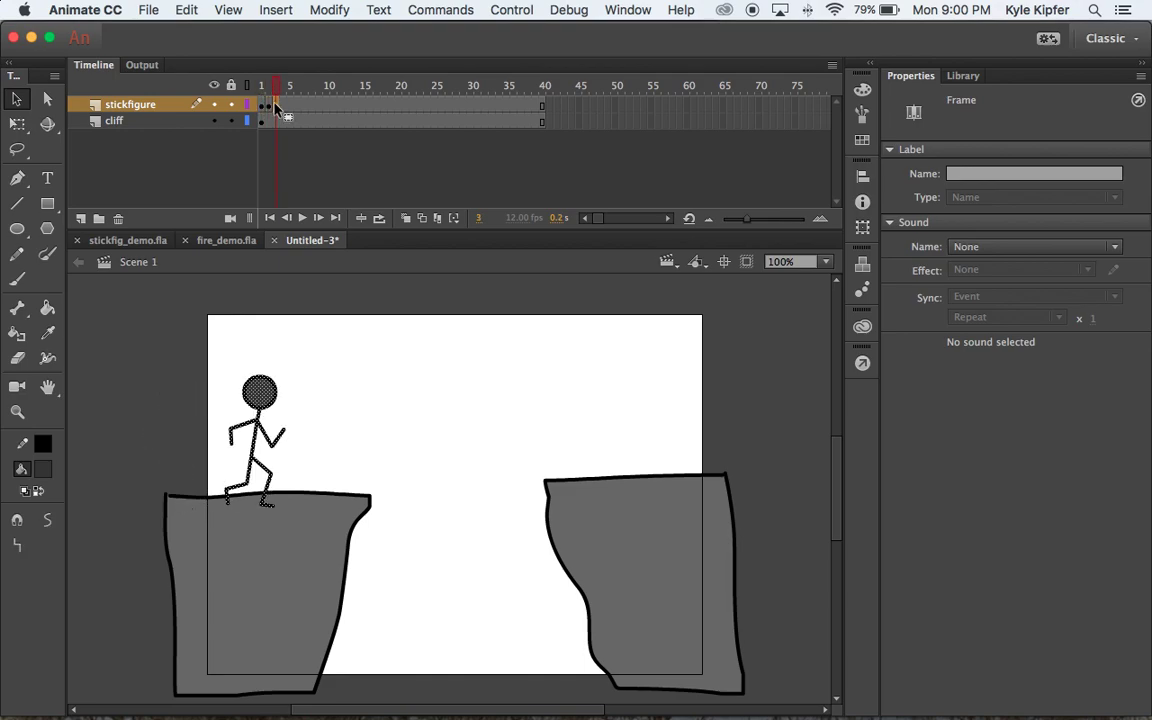
{"action": "left_click", "coordinate": [421, 224]}
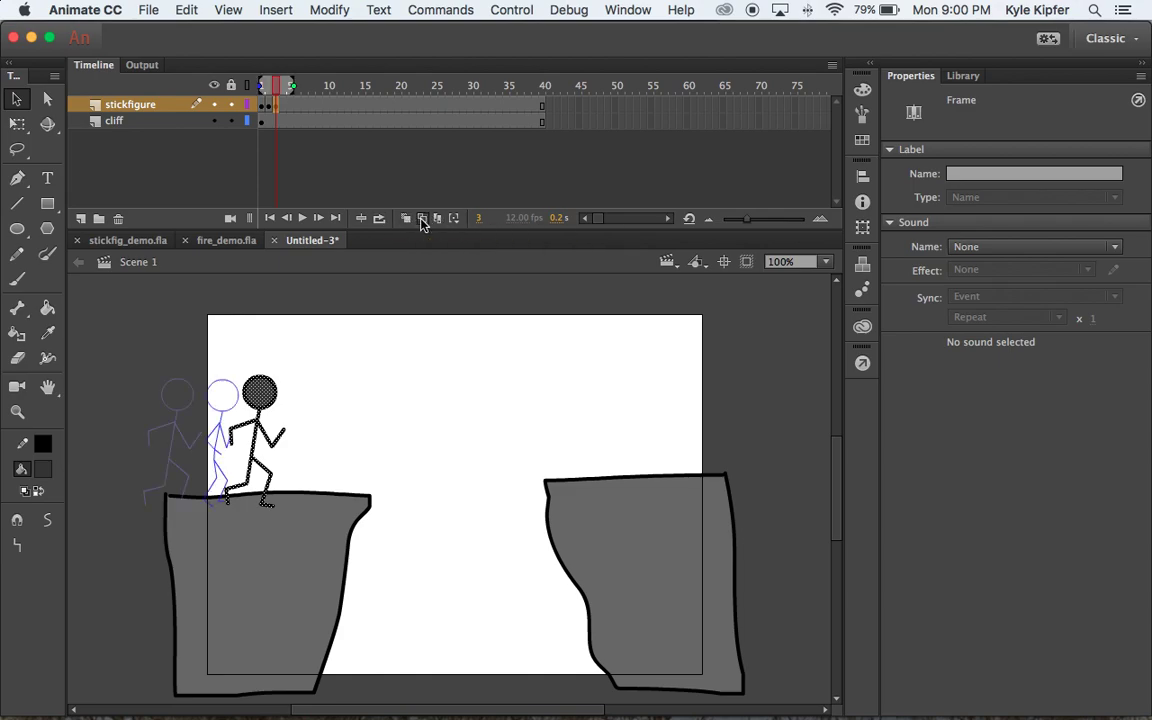
{"action": "mouse_move", "coordinate": [293, 86]}
{"action": "left_mouse_down"}
{"action": "mouse_move", "coordinate": [465, 86]}
{"action": "mouse_move", "coordinate": [349, 87]}
{"action": "left_mouse_up"}
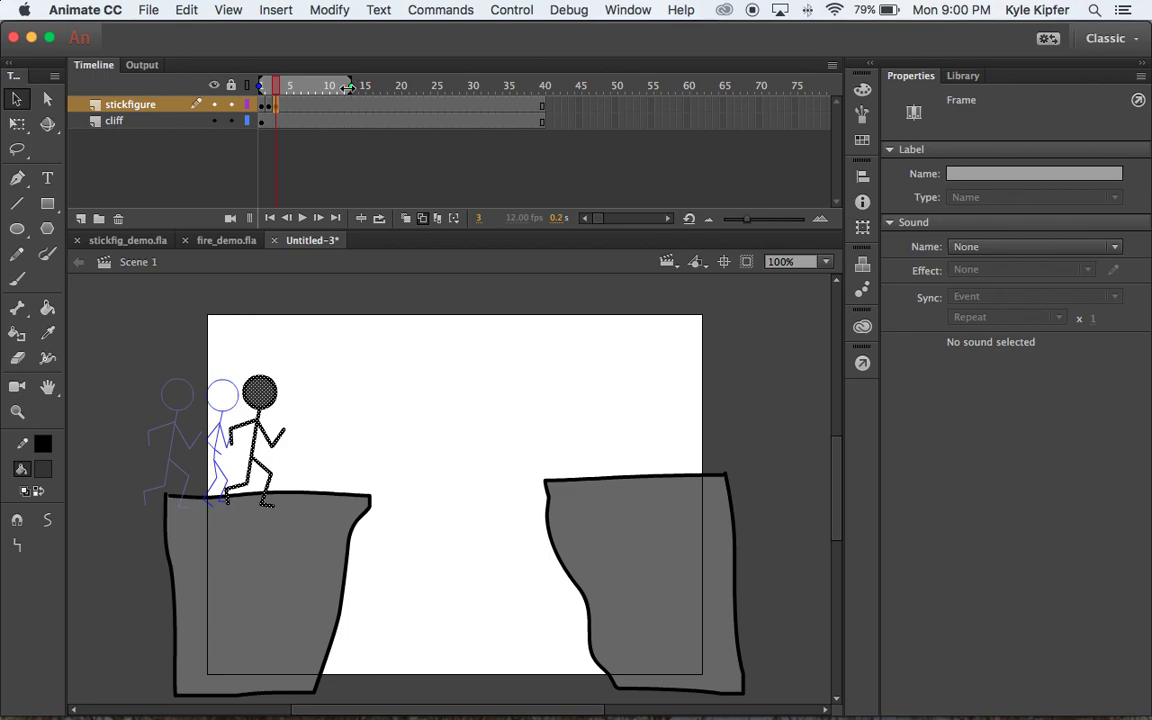
Scrub back and forth through frames 1 to 3 to check the poses against their onion skin outlines.
{"action": "left_click", "coordinate": [278, 88]}
{"action": "left_click", "coordinate": [272, 88]}
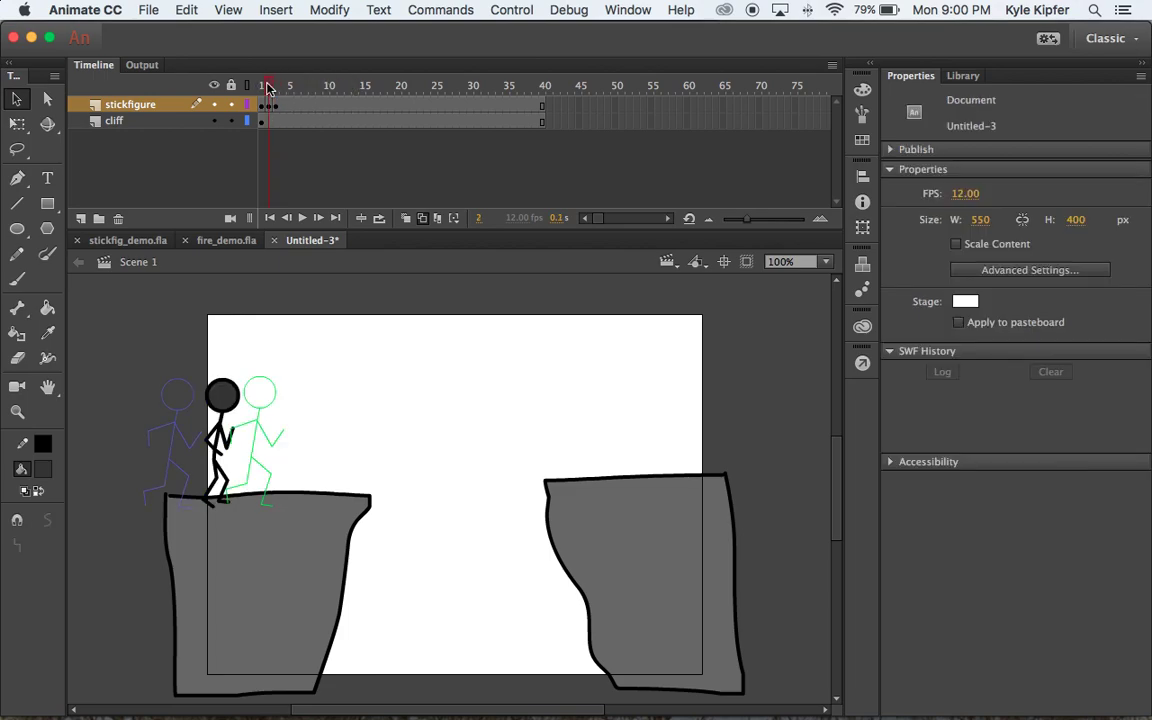
{"action": "left_click", "coordinate": [263, 88]}
{"action": "left_click", "coordinate": [268, 88]}
{"action": "left_click", "coordinate": [276, 88]}
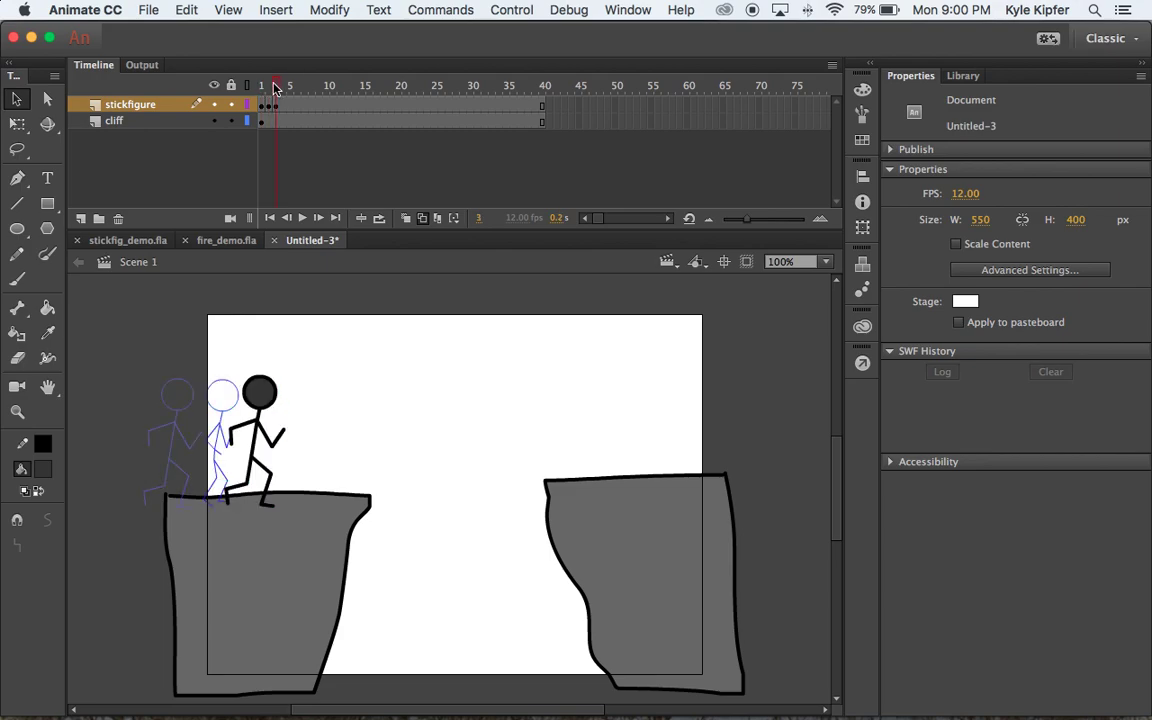
{"action": "left_click", "coordinate": [269, 88]}
{"action": "left_click", "coordinate": [264, 88]}
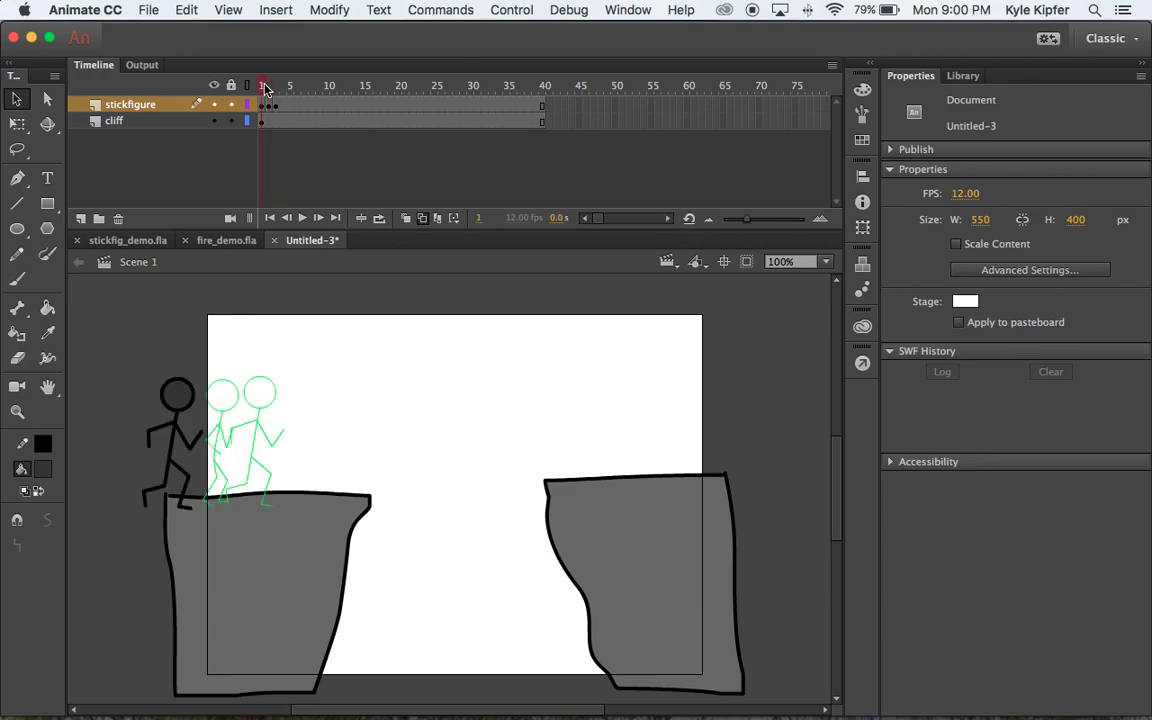
{"action": "mouse_move", "coordinate": [262, 88]}
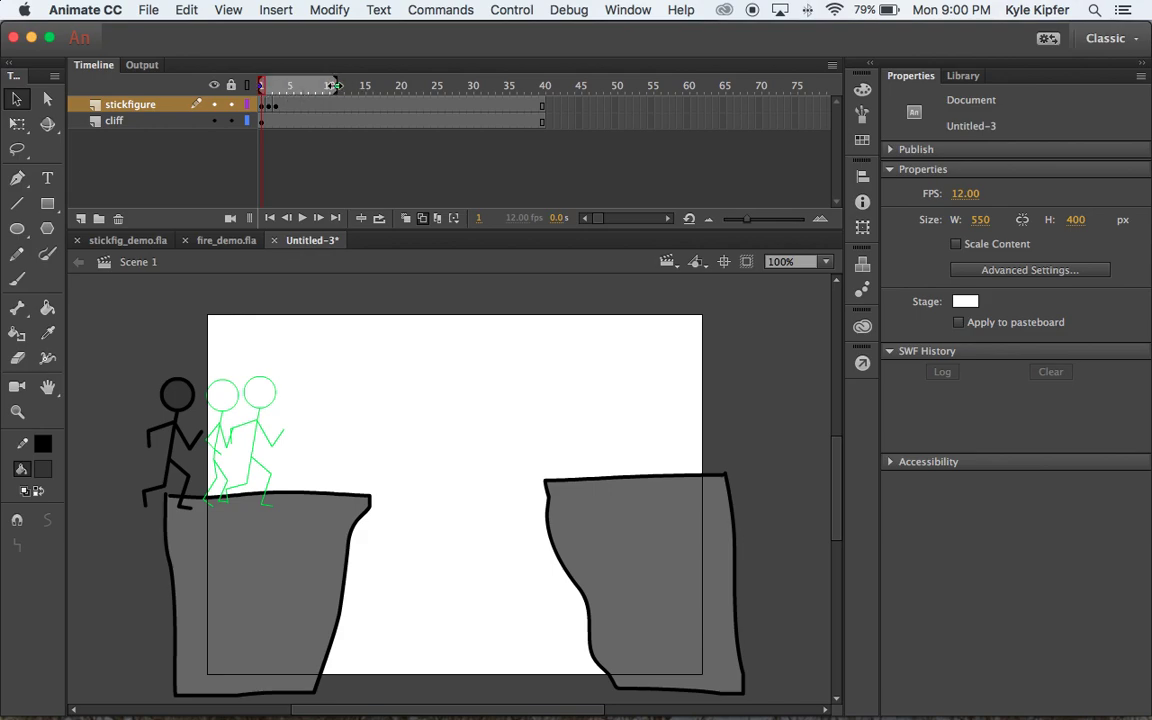
{"action": "left_click", "coordinate": [277, 105]}
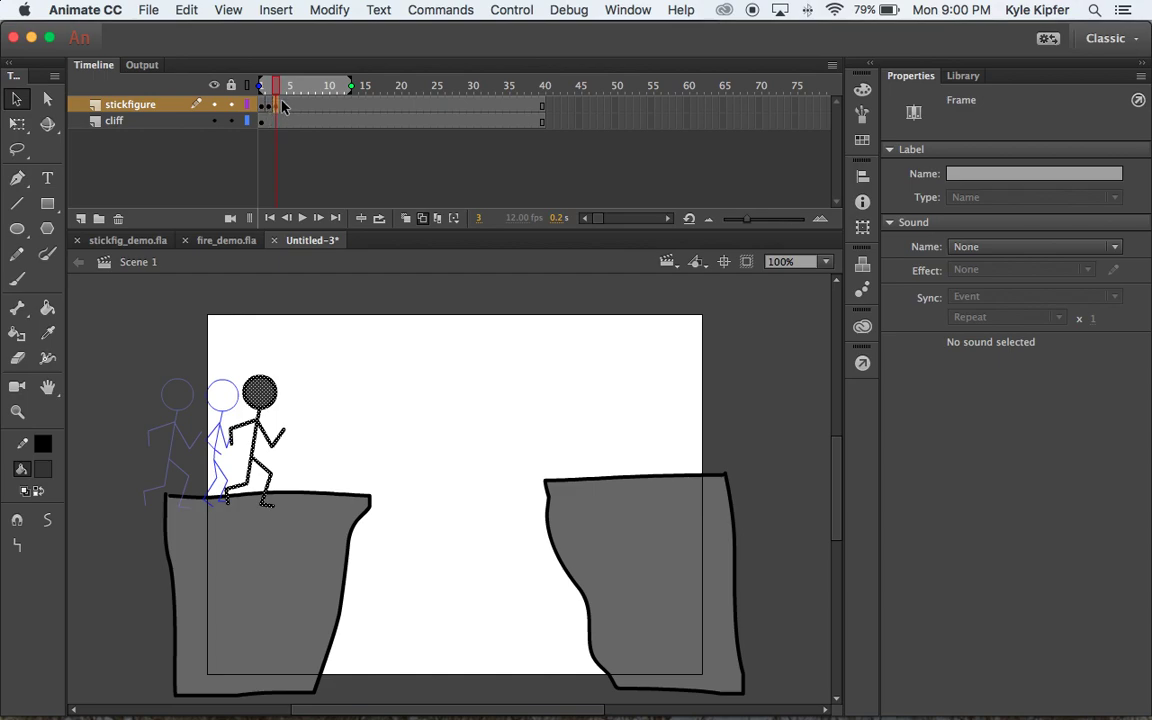
Copy the frame 2 figure into a blank keyframe at frame 4 and place it on the cliff just ahead of the frame 3 pose.
{"action": "left_click", "coordinate": [269, 106]}
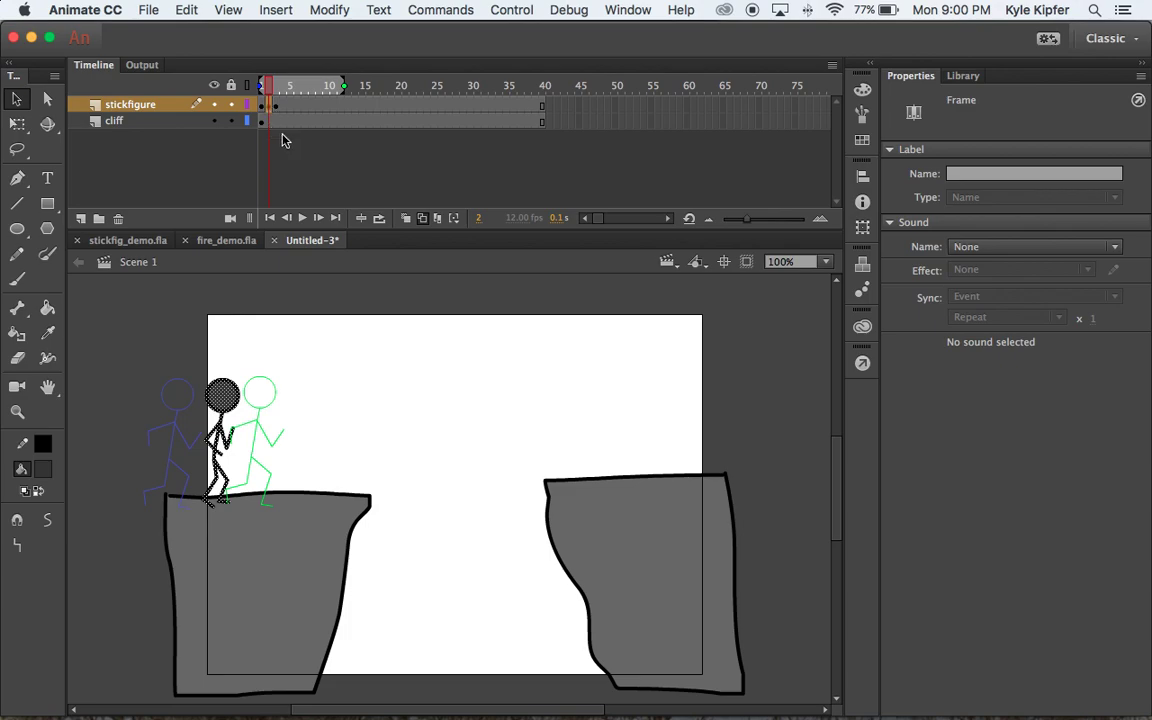
{"action": "left_click", "coordinate": [284, 108]}
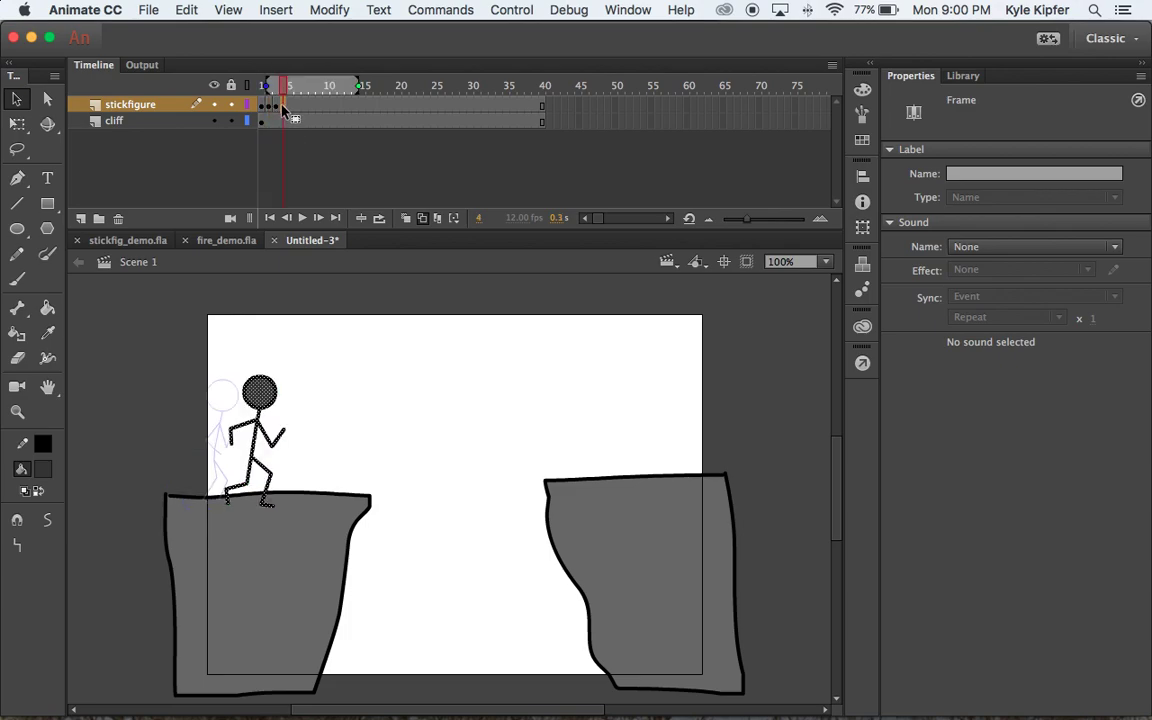
{"action": "key", "text": "F7"}
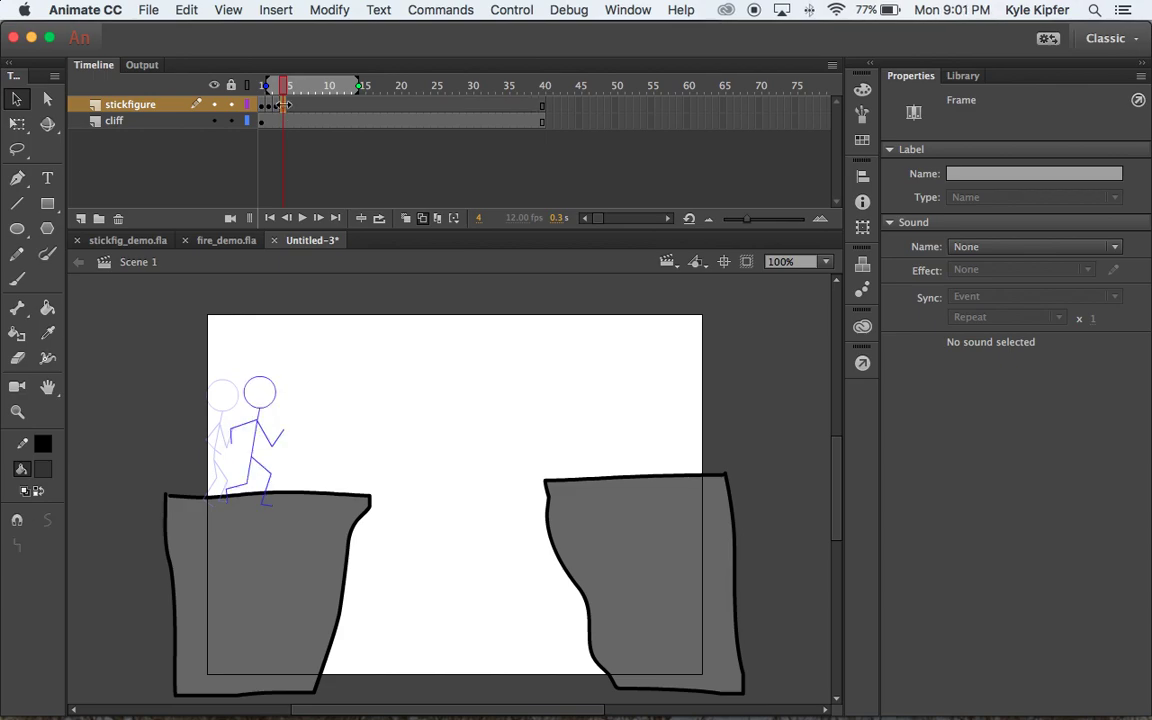
{"action": "key", "text": "ctrl+v"}
{"action": "left_click_drag", "start_coordinate": [463, 456], "coordinate": [301, 398]}
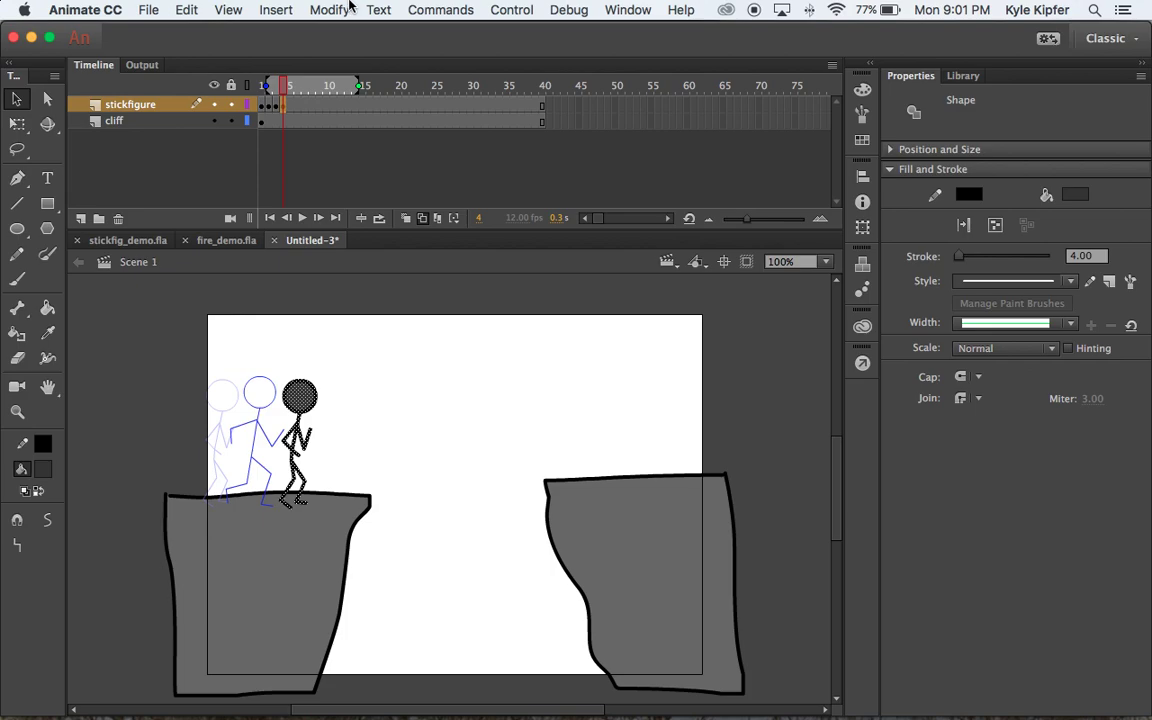
Copy the frame 3 figure into a new keyframe at frame 5, replacing its contents, and place it ahead of the frame 4 pose.
{"action": "left_click", "coordinate": [278, 107]}
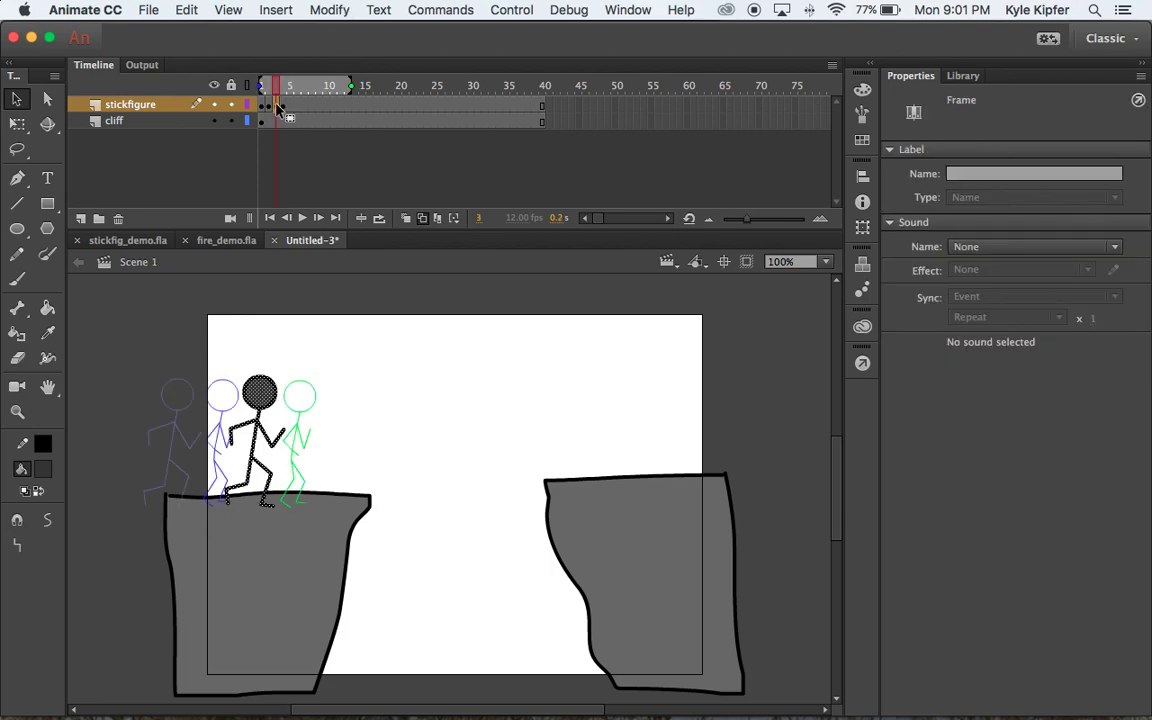
{"action": "left_click", "coordinate": [291, 108]}
{"action": "key", "text": "F6"}
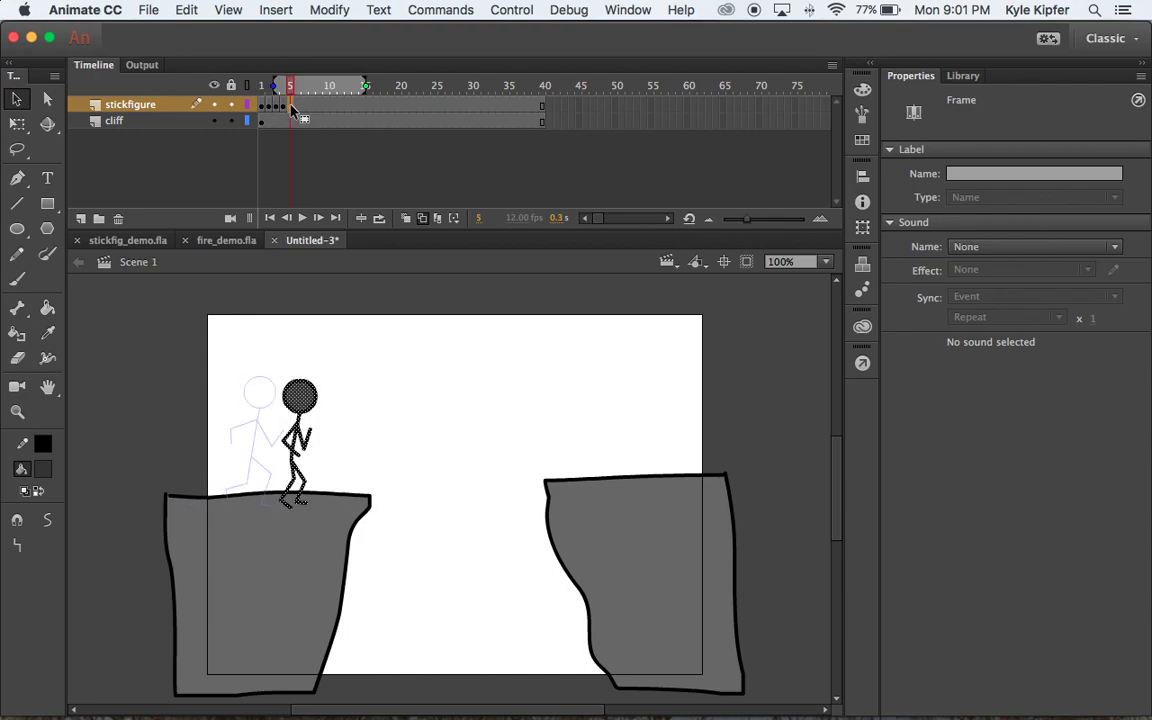
{"action": "key", "text": "Delete"}
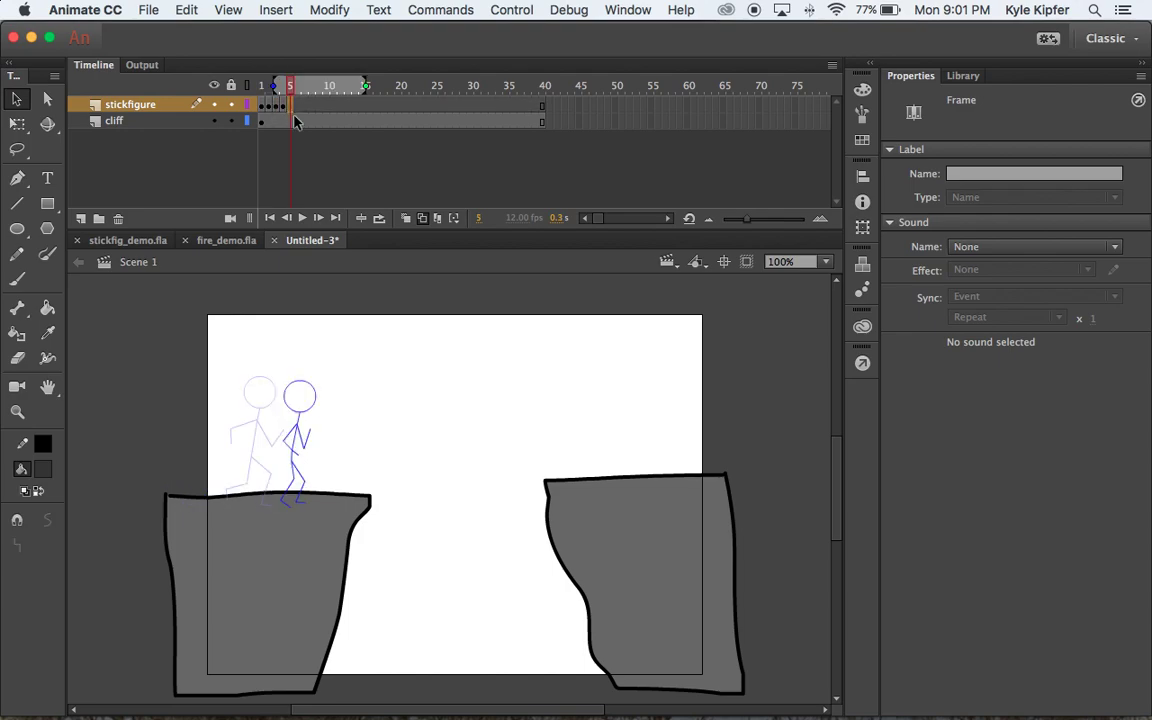
{"action": "key", "text": "super+v"}
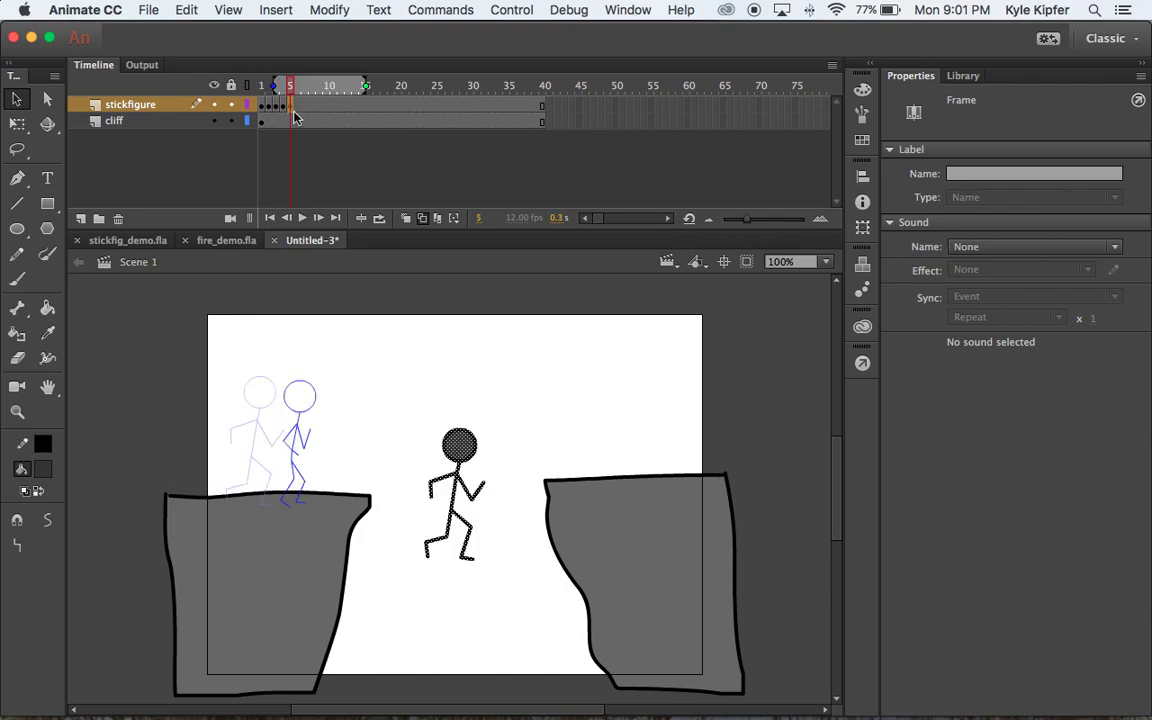
{"action": "left_click_drag", "start_coordinate": [435, 429], "coordinate": [338, 404]}
Review the run from frame 1 and shift the figures in frames 3, 4 and 5 slightly left to tighten their spacing.
{"action": "left_click_drag", "start_coordinate": [291, 88], "coordinate": [258, 88]}
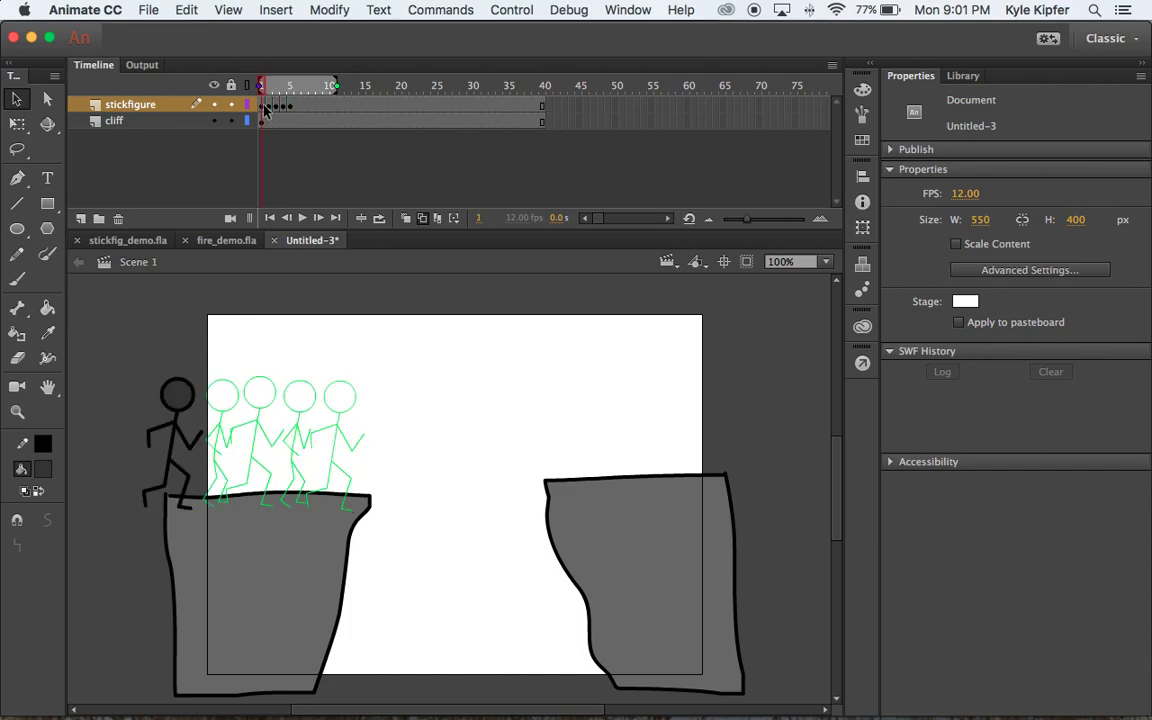
{"action": "left_click", "coordinate": [268, 106]}
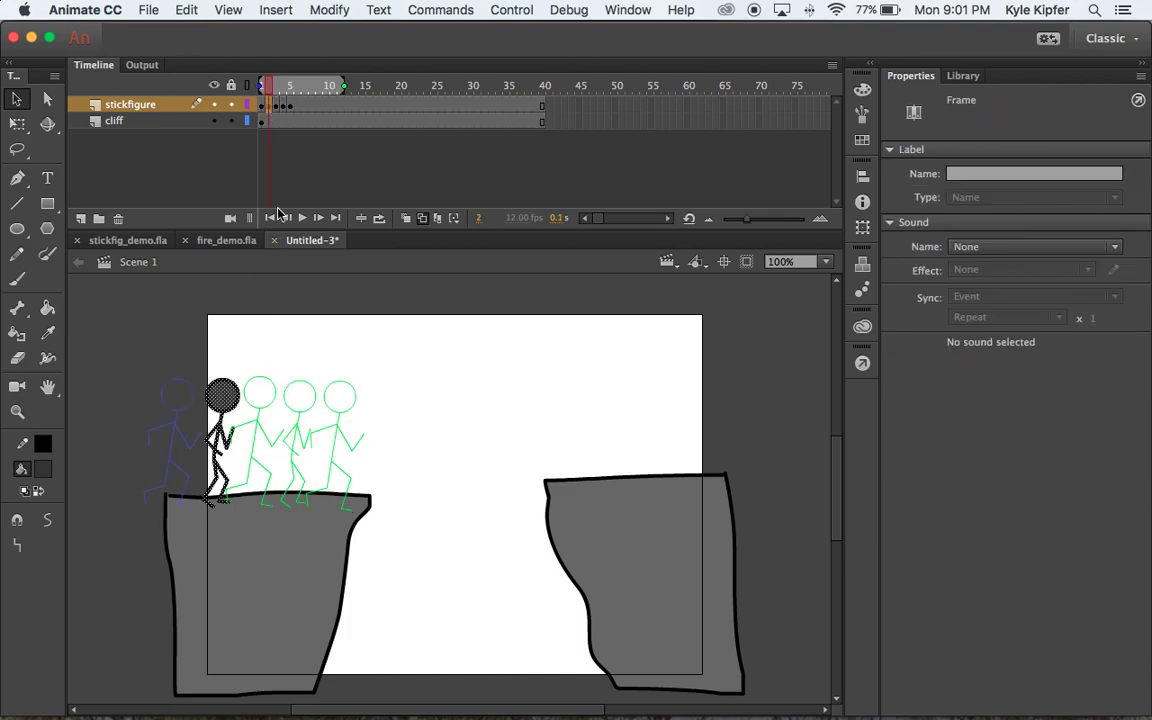
{"action": "left_click", "coordinate": [280, 108]}
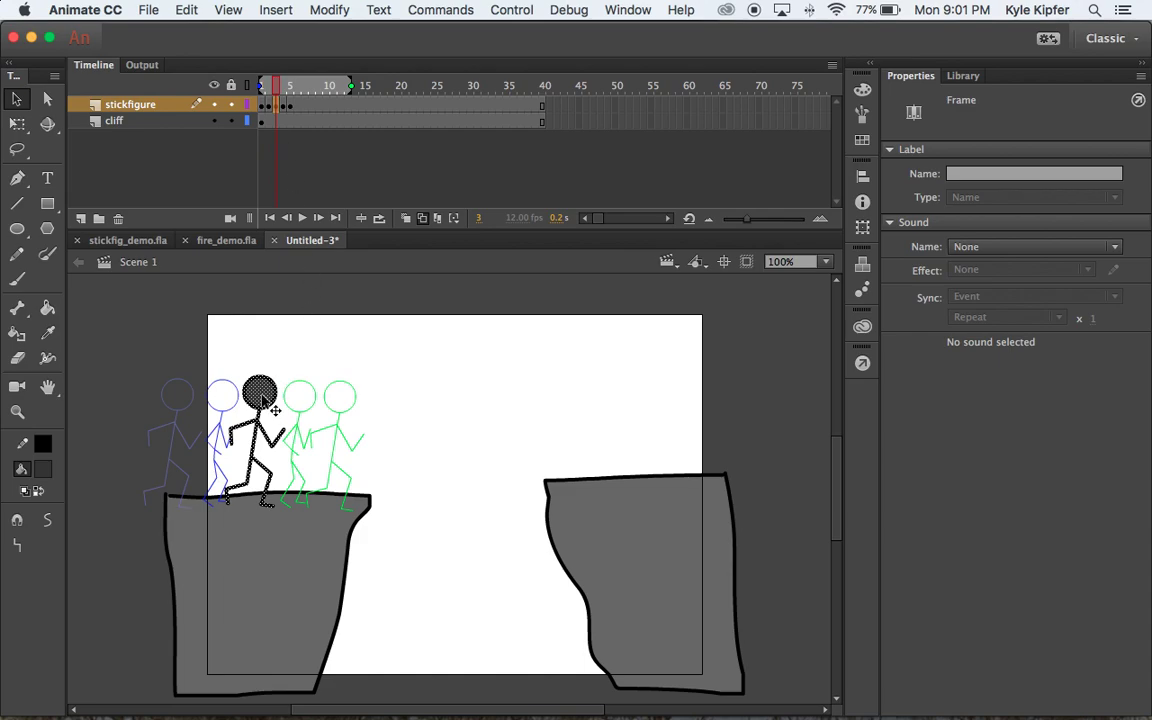
{"action": "double_click", "coordinate": [268, 405]}
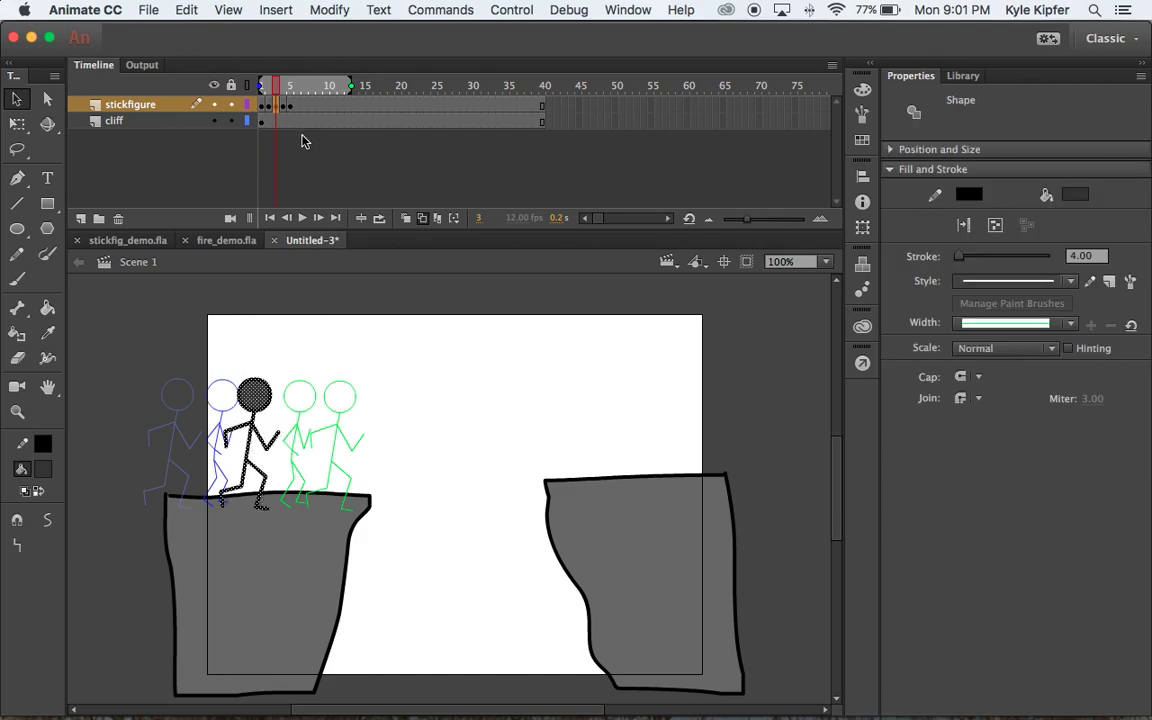
{"action": "left_click", "coordinate": [284, 106]}
{"action": "left_click_drag", "start_coordinate": [305, 400], "coordinate": [293, 400]}
{"action": "left_click", "coordinate": [292, 107]}
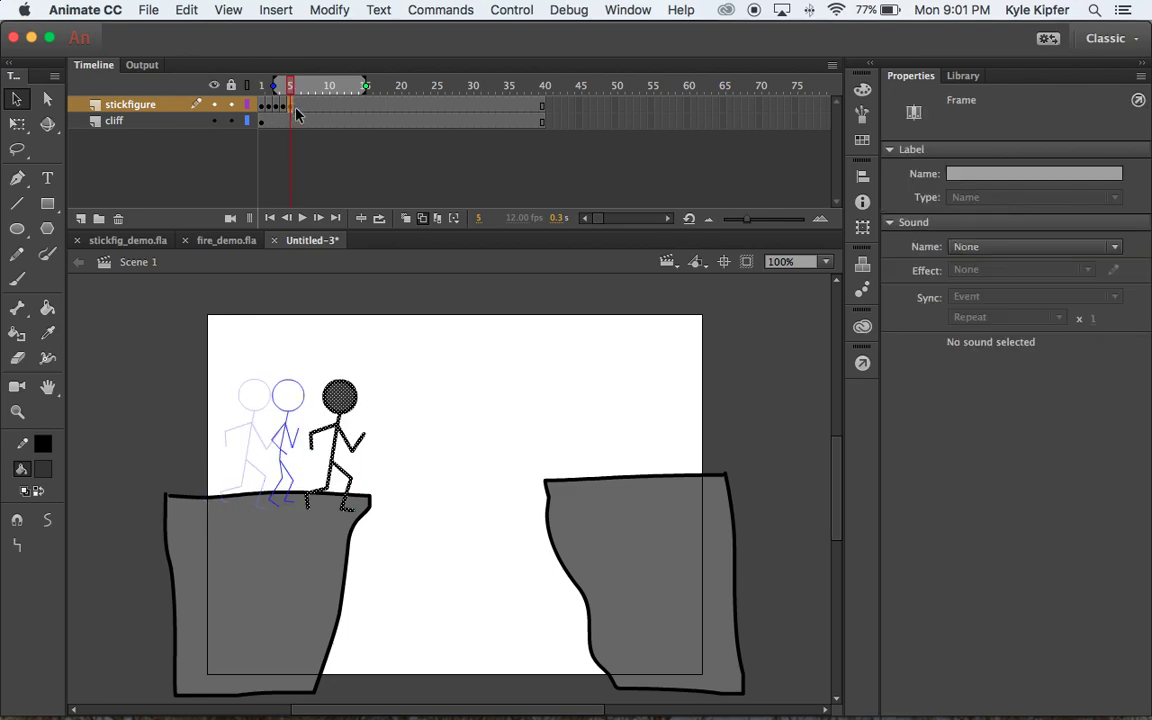
{"action": "left_click_drag", "start_coordinate": [357, 420], "coordinate": [338, 415]}
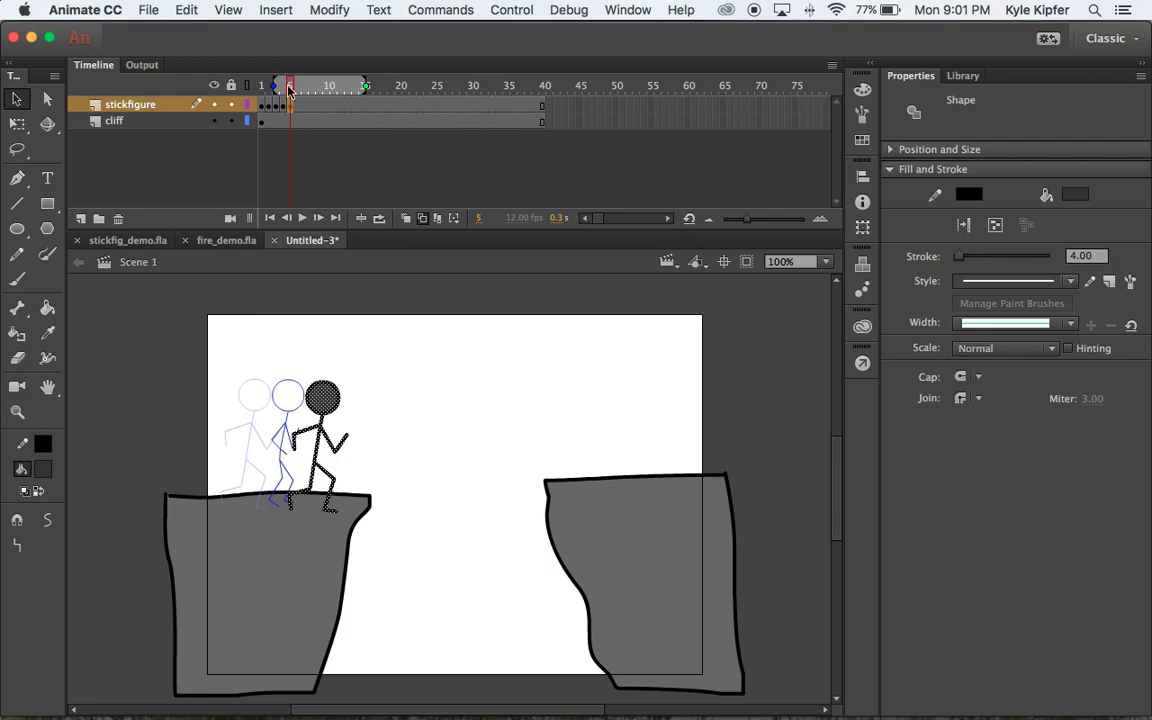
{"action": "mouse_move", "coordinate": [290, 88]}
{"action": "left_mouse_down"}
{"action": "mouse_move", "coordinate": [259, 88]}
{"action": "mouse_move", "coordinate": [290, 88]}
{"action": "left_mouse_up"}
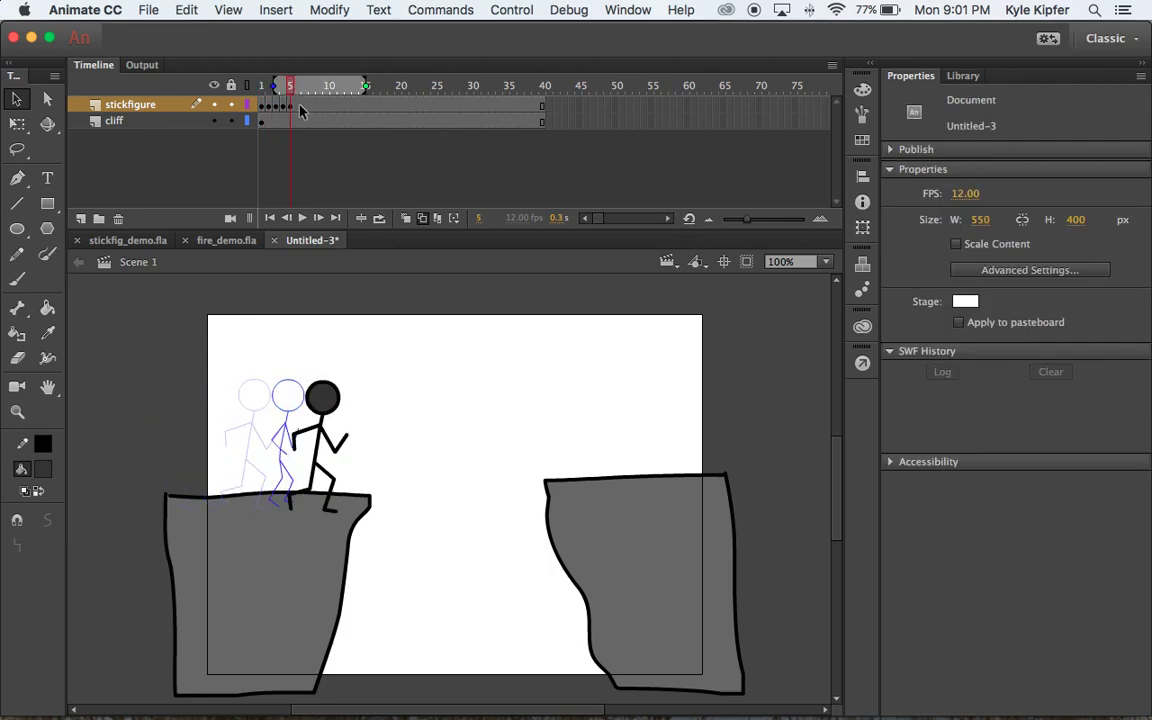
Add an empty keyframe at frame 6, copy only the frame 5 head into it and place it slightly lower and ahead.
{"action": "left_click", "coordinate": [298, 106]}
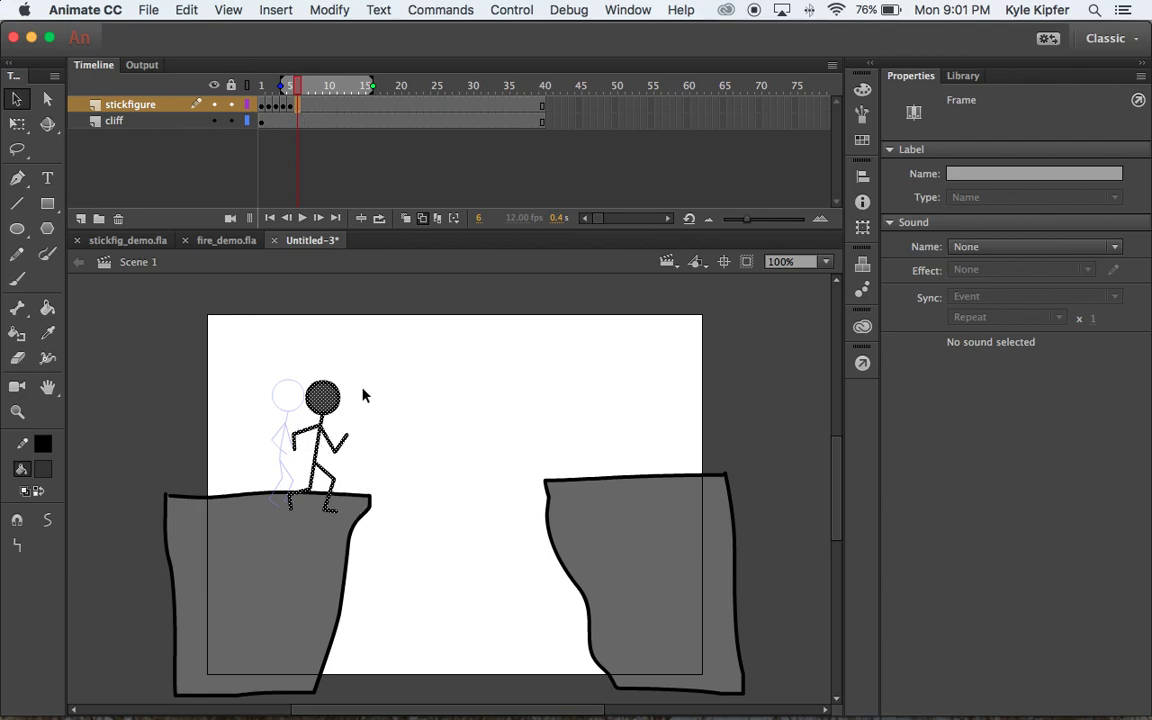
{"action": "key", "text": "Delete"}
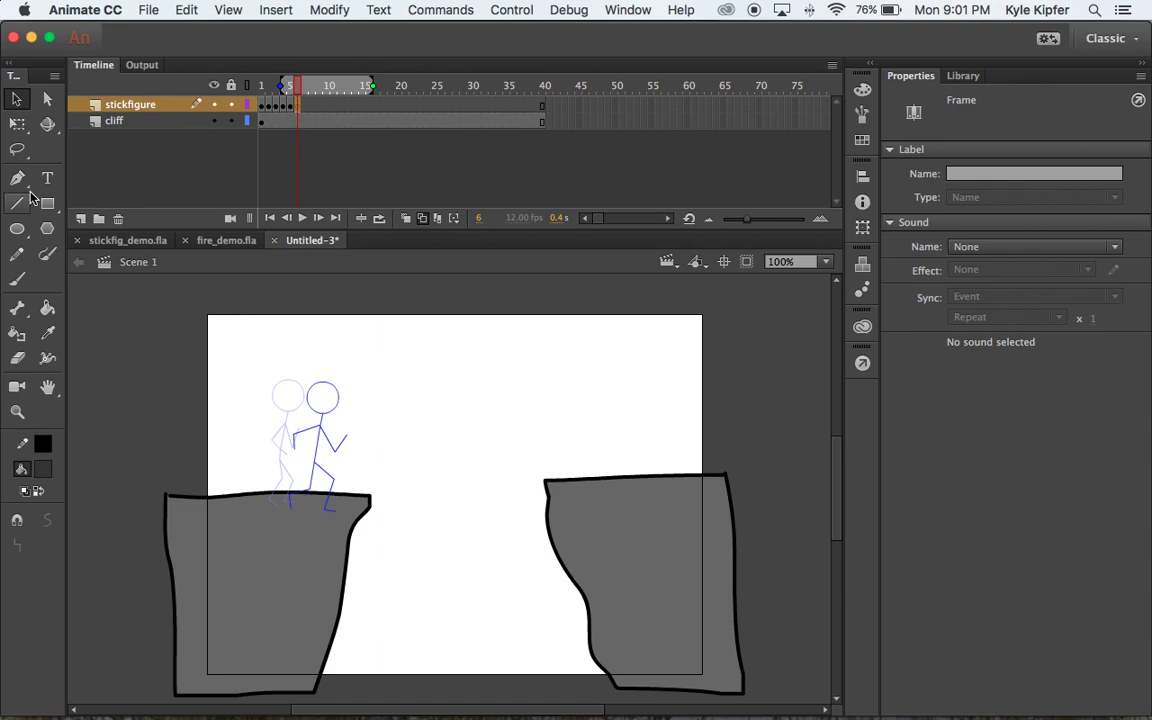
{"action": "left_click", "coordinate": [290, 105]}
{"action": "left_click", "coordinate": [383, 380]}
{"action": "left_click", "coordinate": [324, 400]}
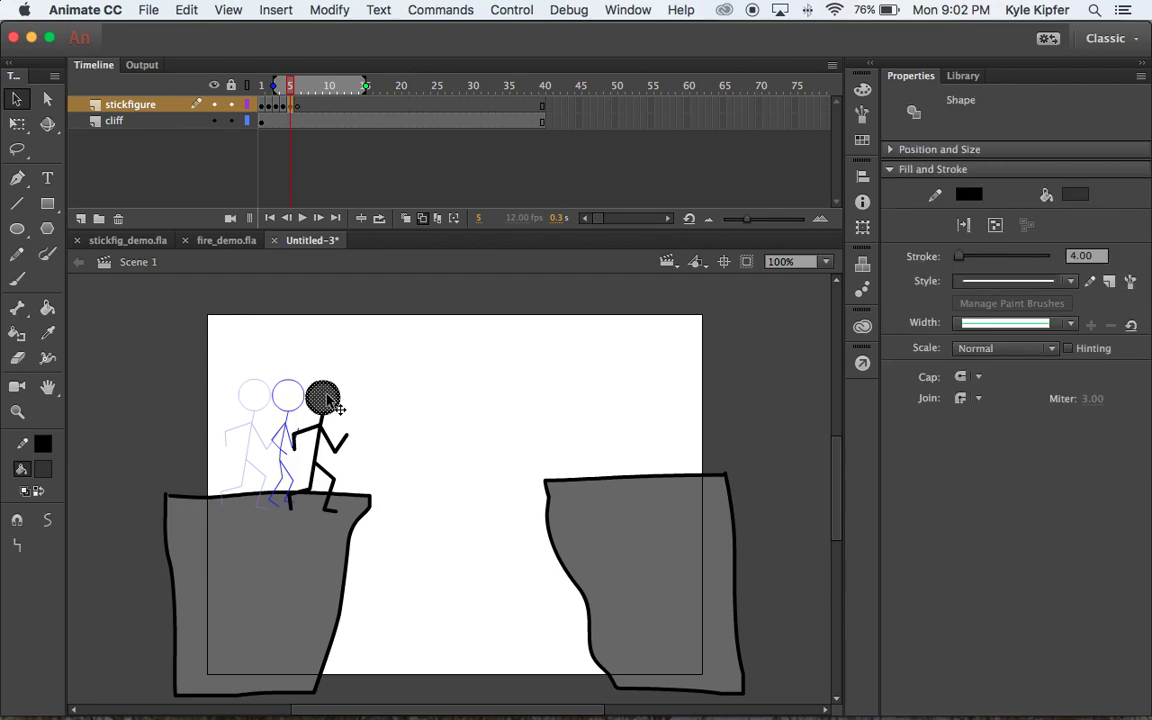
{"action": "left_click", "coordinate": [297, 105]}
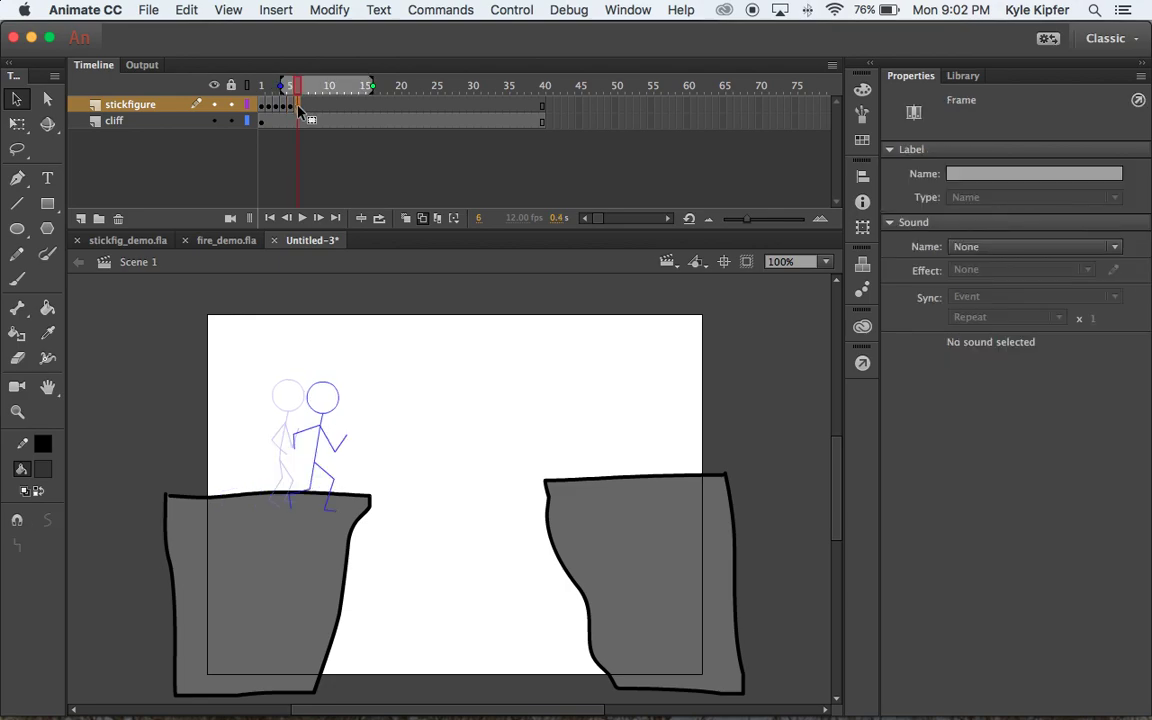
{"action": "key", "text": "super+v"}
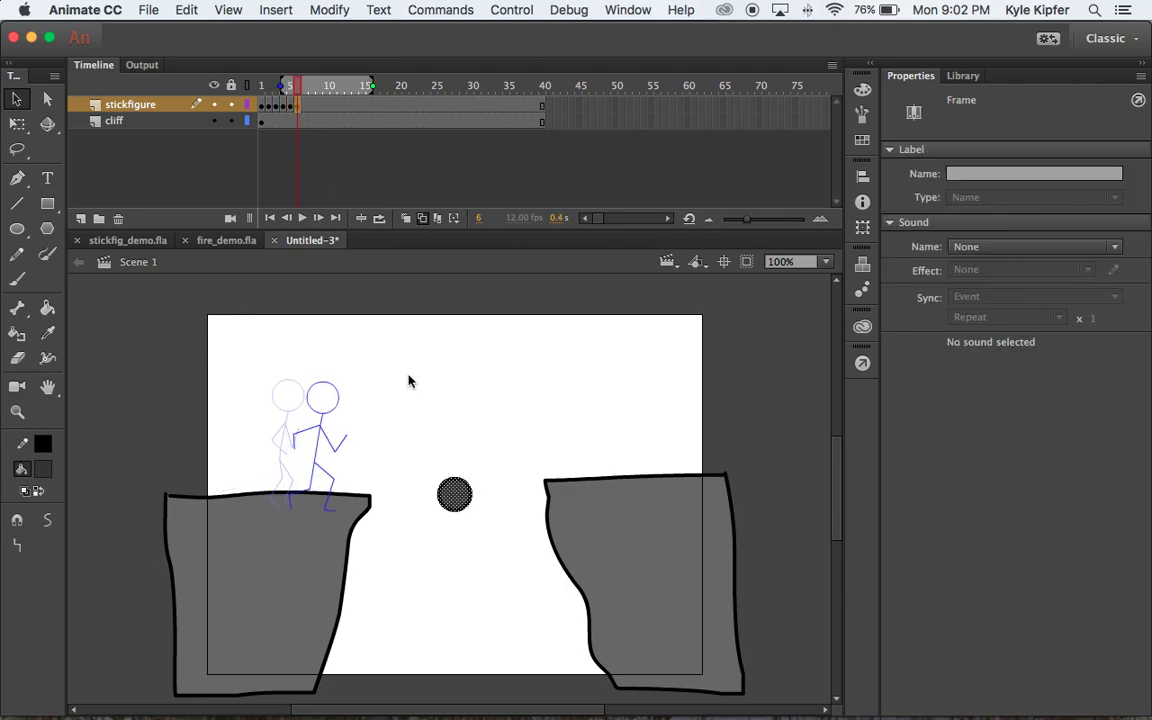
{"action": "left_click_drag", "start_coordinate": [465, 513], "coordinate": [370, 432]}
{"action": "left_click", "coordinate": [341, 342]}
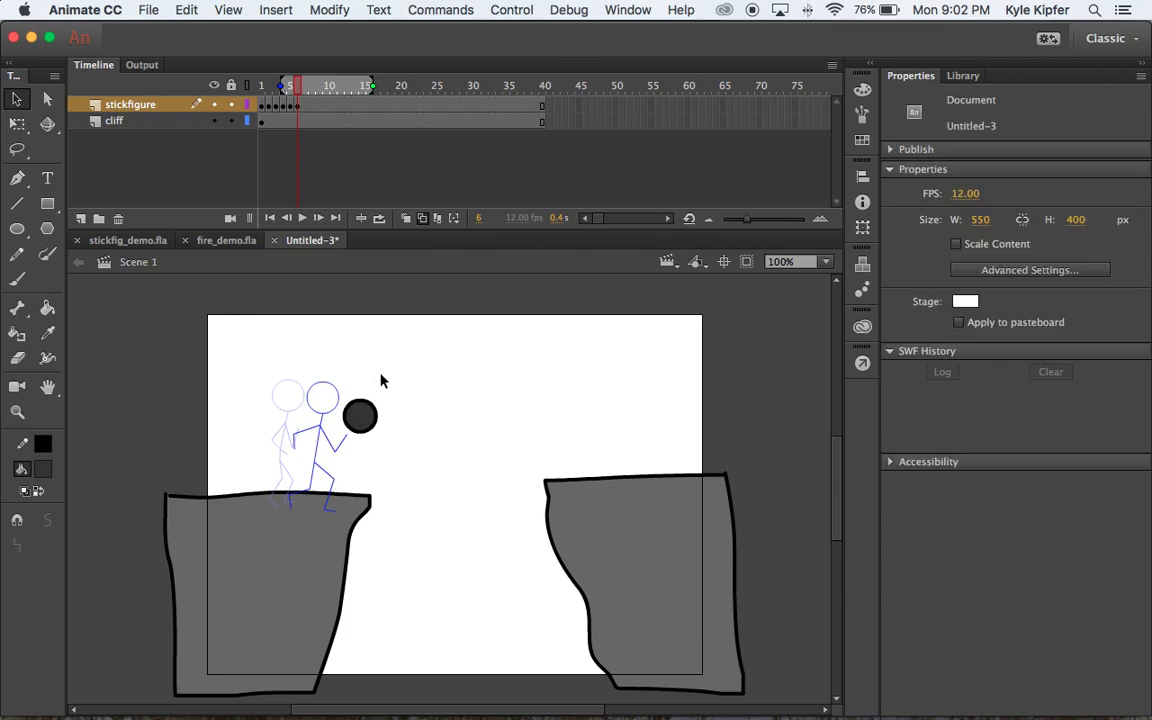
Draw the frame 6 figure's torso and one bent leg with the Pen tool, then lower the hip and knee into a crouch.
{"action": "left_click", "coordinate": [17, 178]}
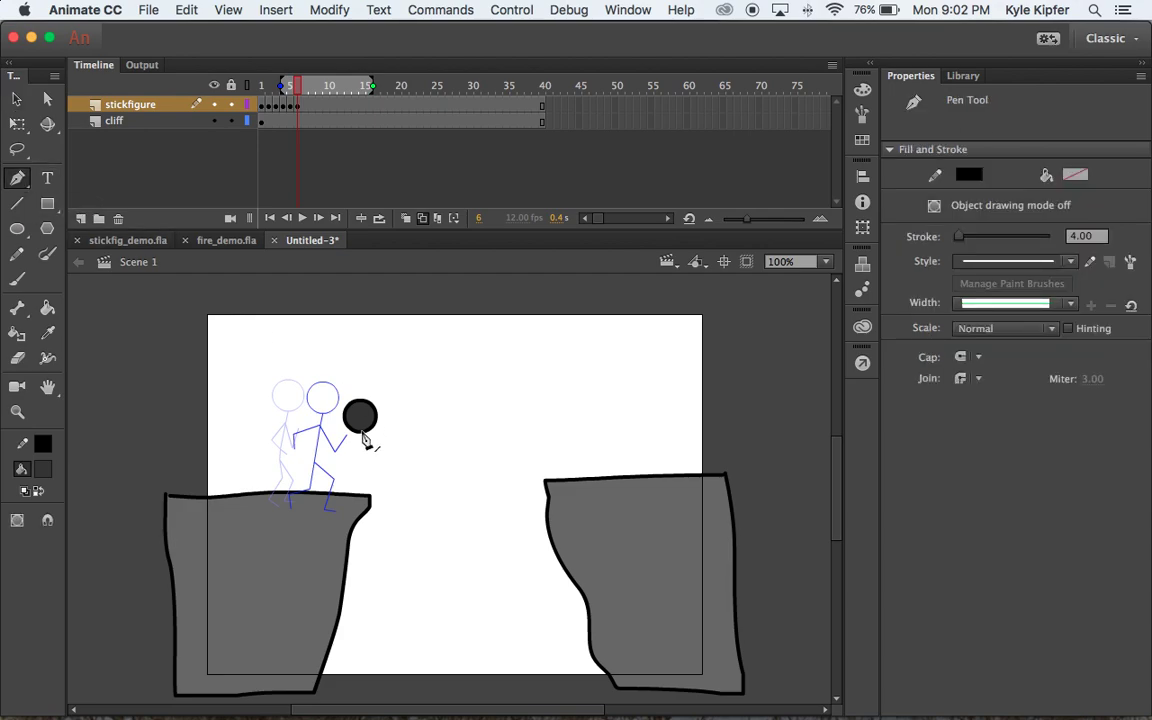
{"action": "left_click", "coordinate": [351, 436]}
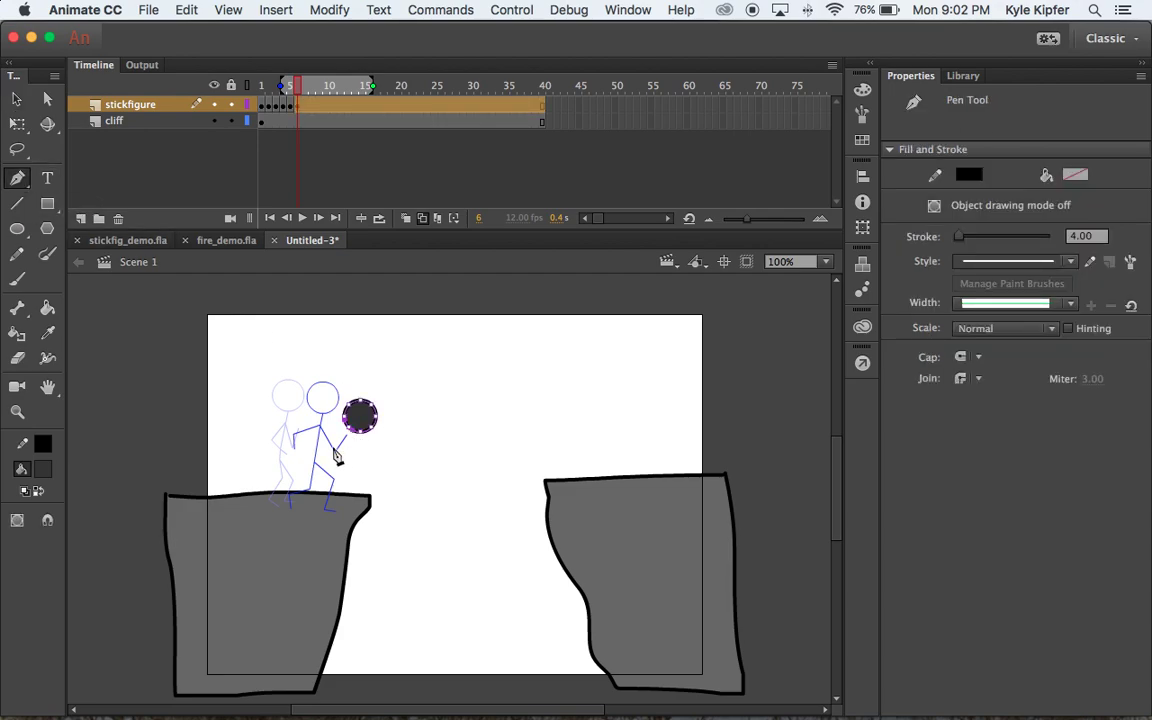
{"action": "left_click", "coordinate": [329, 460]}
{"action": "left_click", "coordinate": [352, 466]}
{"action": "left_click", "coordinate": [339, 506]}
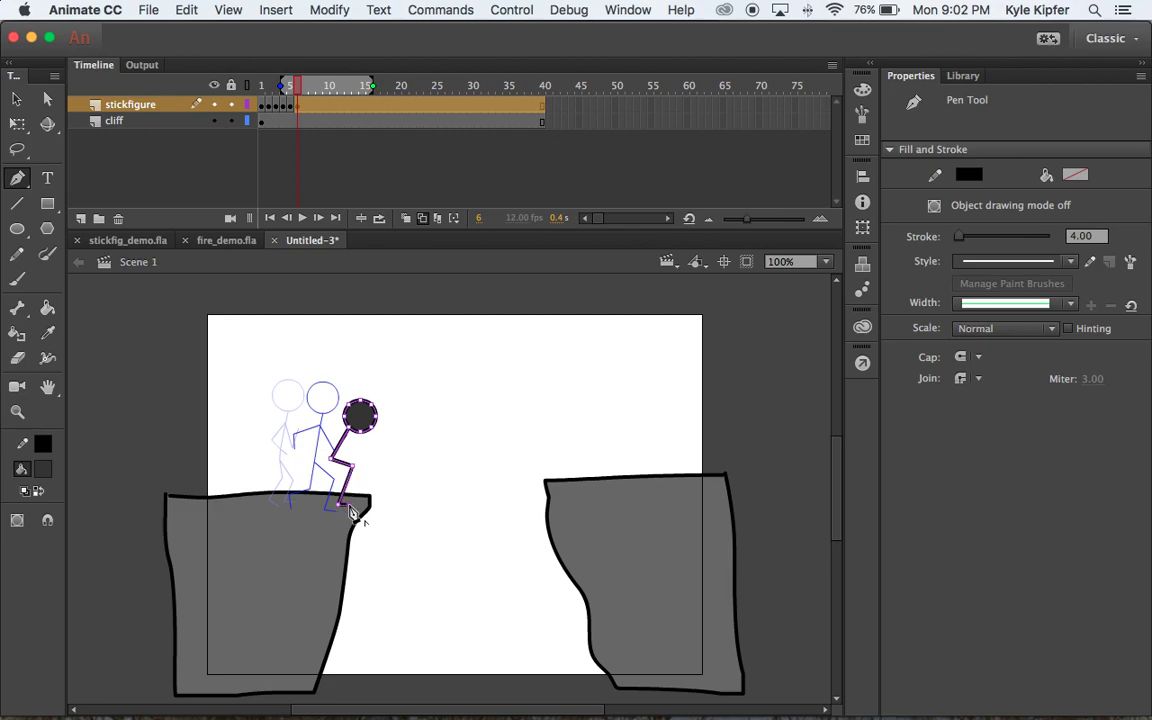
{"action": "key", "text": "v"}
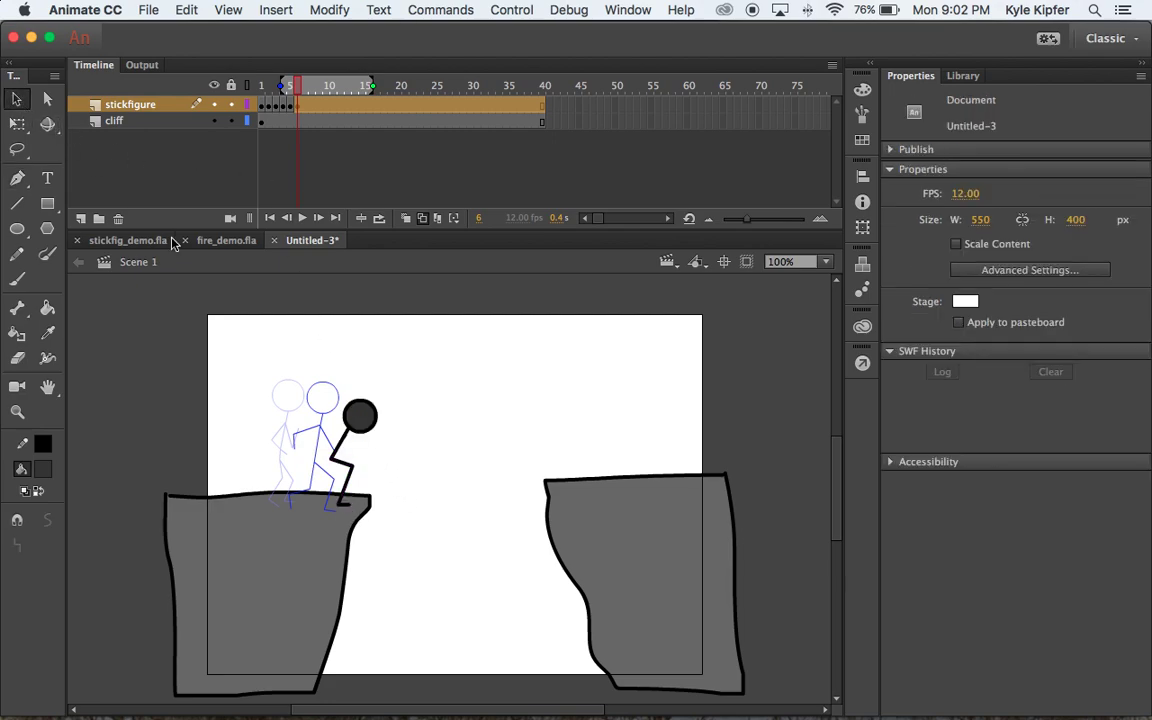
{"action": "left_click_drag", "start_coordinate": [330, 465], "coordinate": [327, 470]}
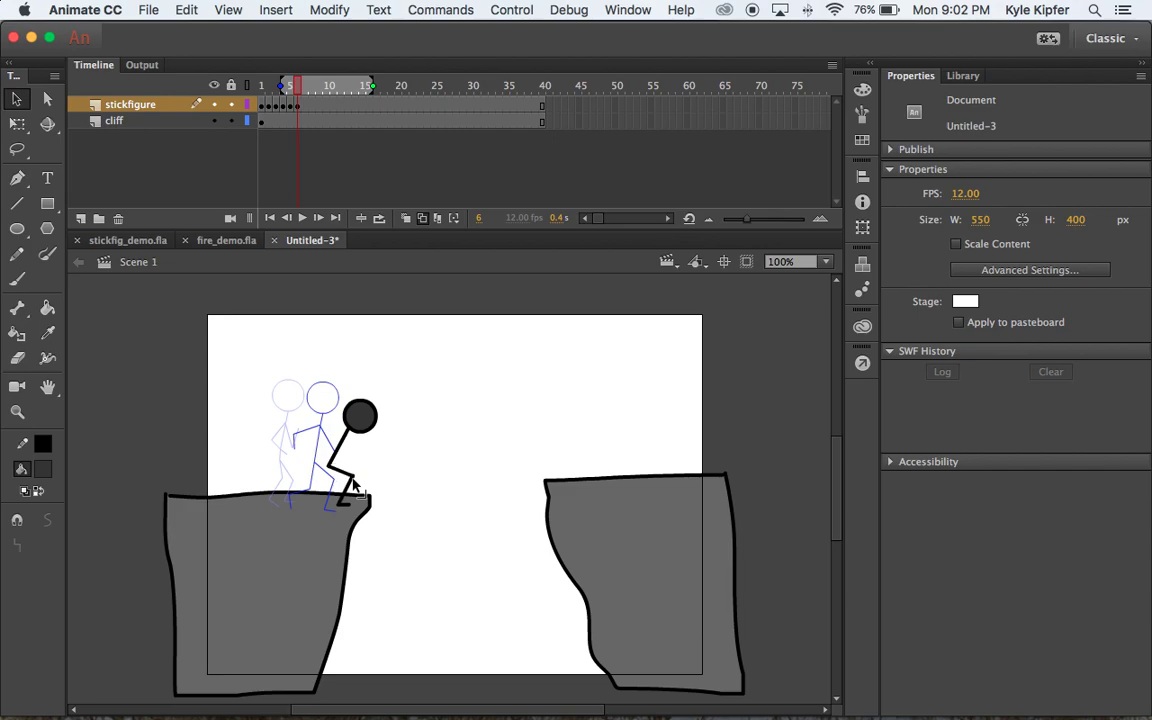
Draw two bent arms from the upper torso of the crouching frame 6 figure with the Pen tool.
{"action": "left_click", "coordinate": [17, 178]}
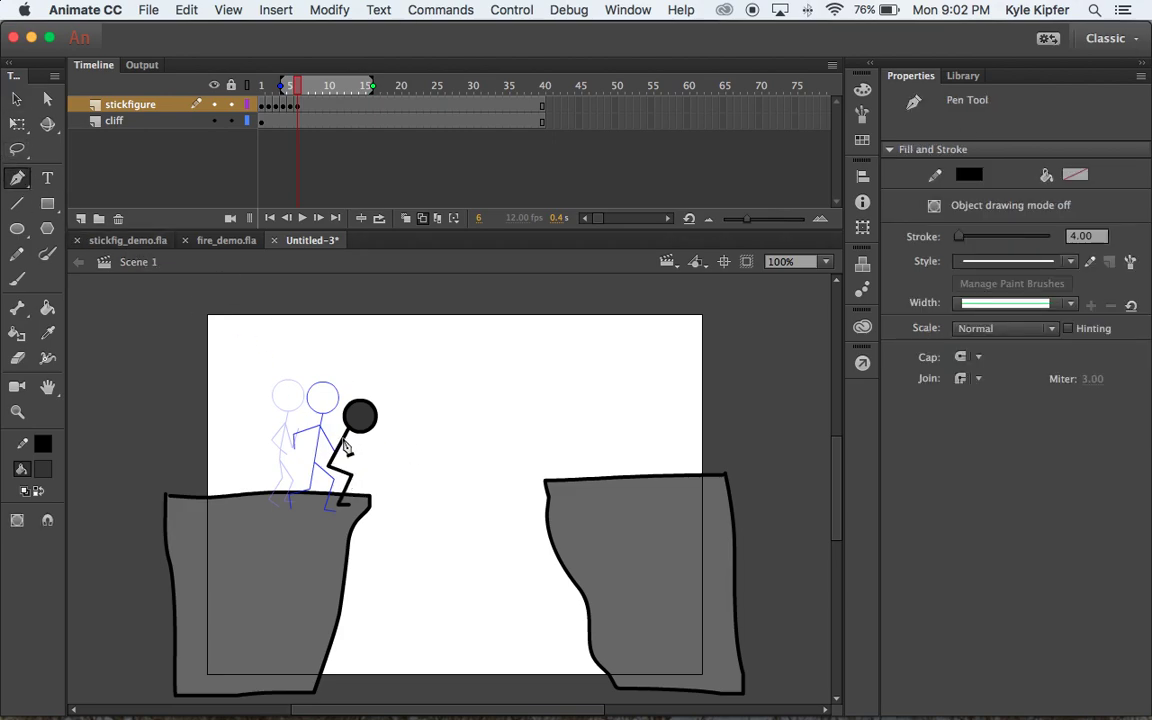
{"action": "left_click", "coordinate": [345, 447]}
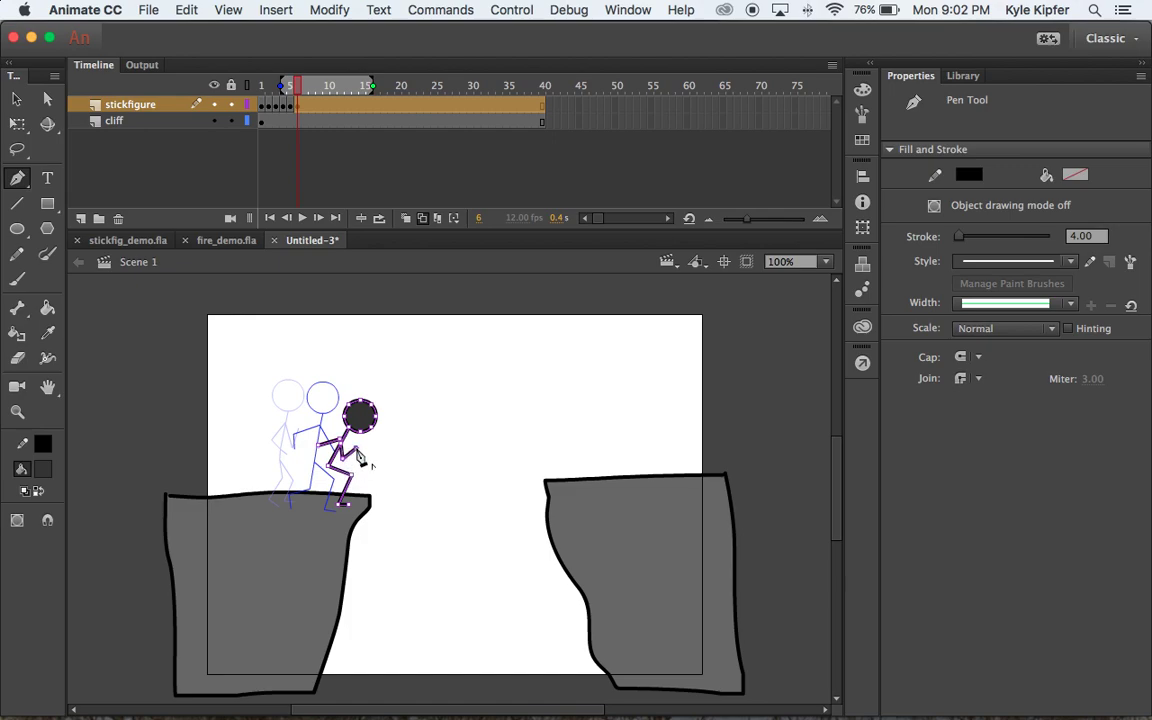
{"action": "left_click", "coordinate": [16, 98]}
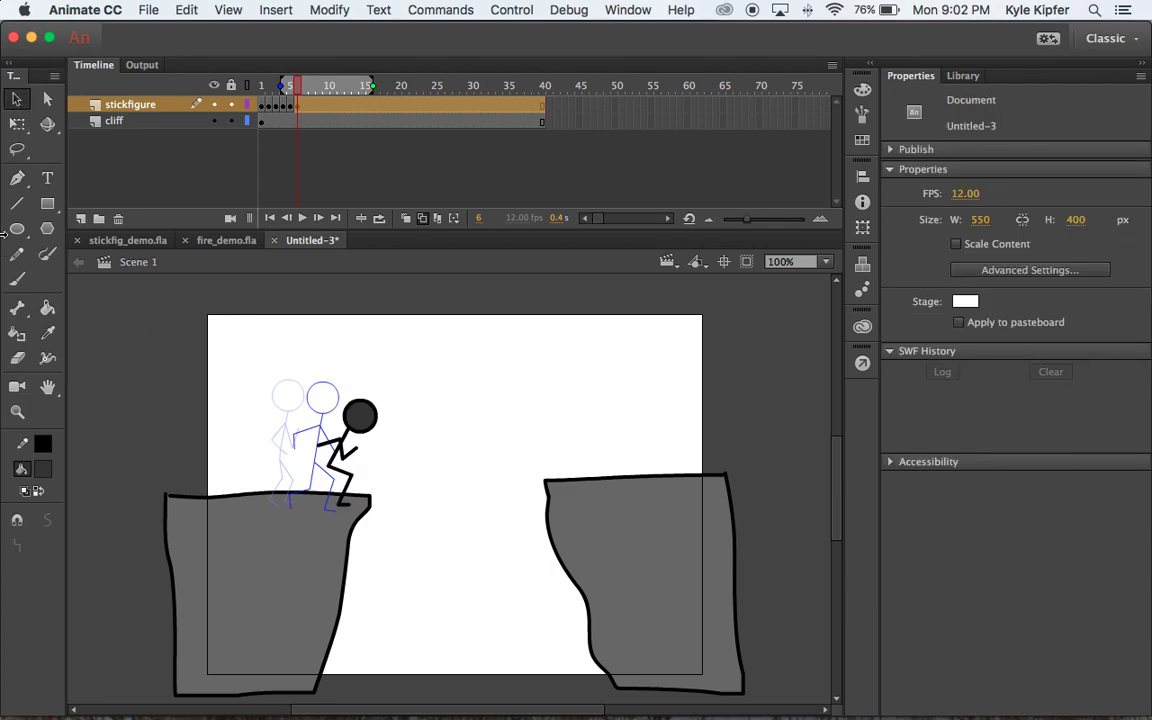
{"action": "left_click", "coordinate": [17, 177]}
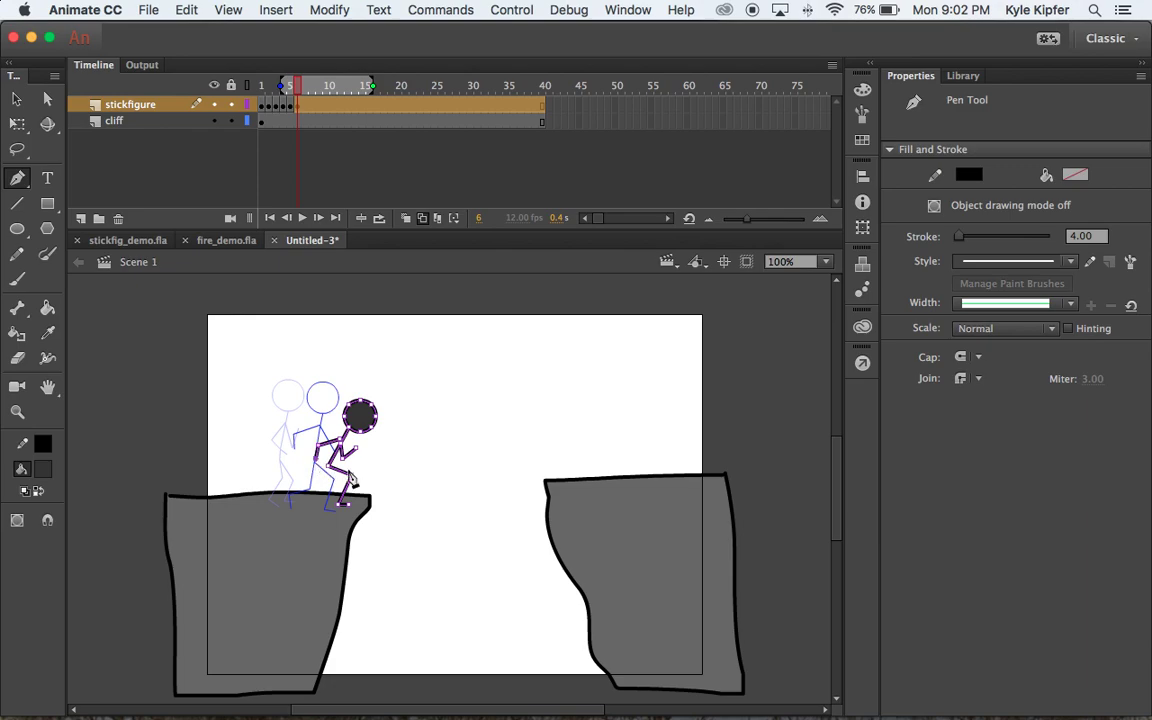
Try to draw a second bent leg reaching forward from the hip of the frame 6 figure with the Pen tool.
{"action": "left_click", "coordinate": [13, 99]}
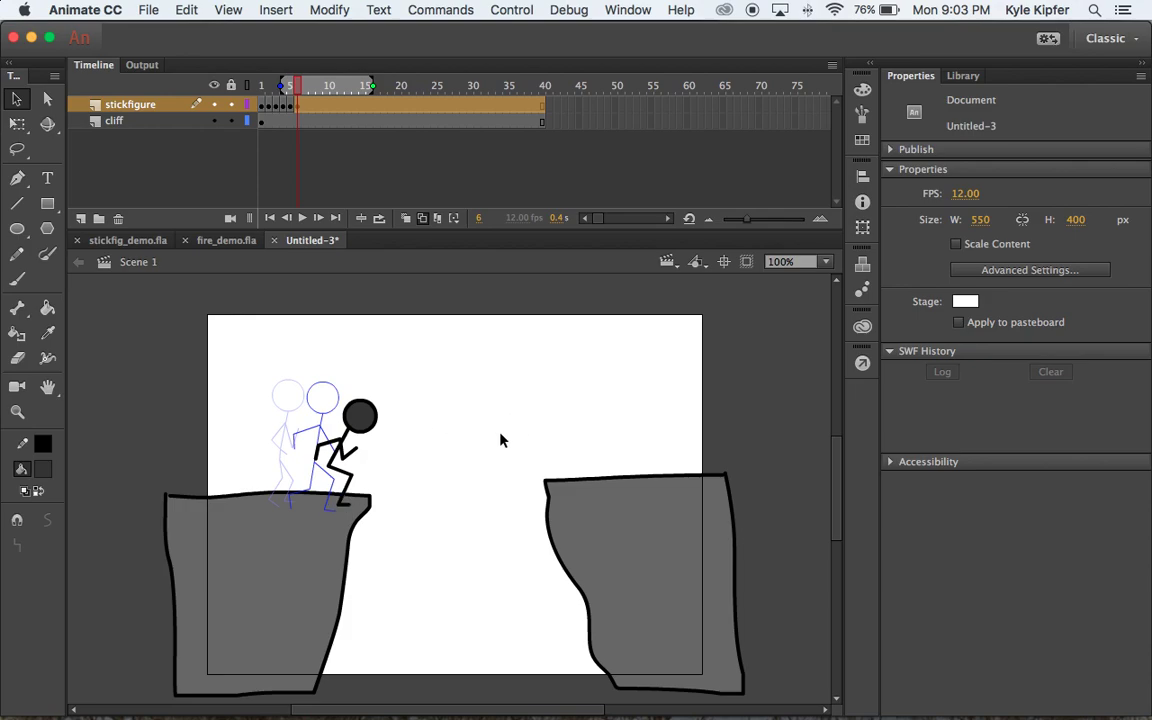
{"action": "left_click", "coordinate": [17, 180]}
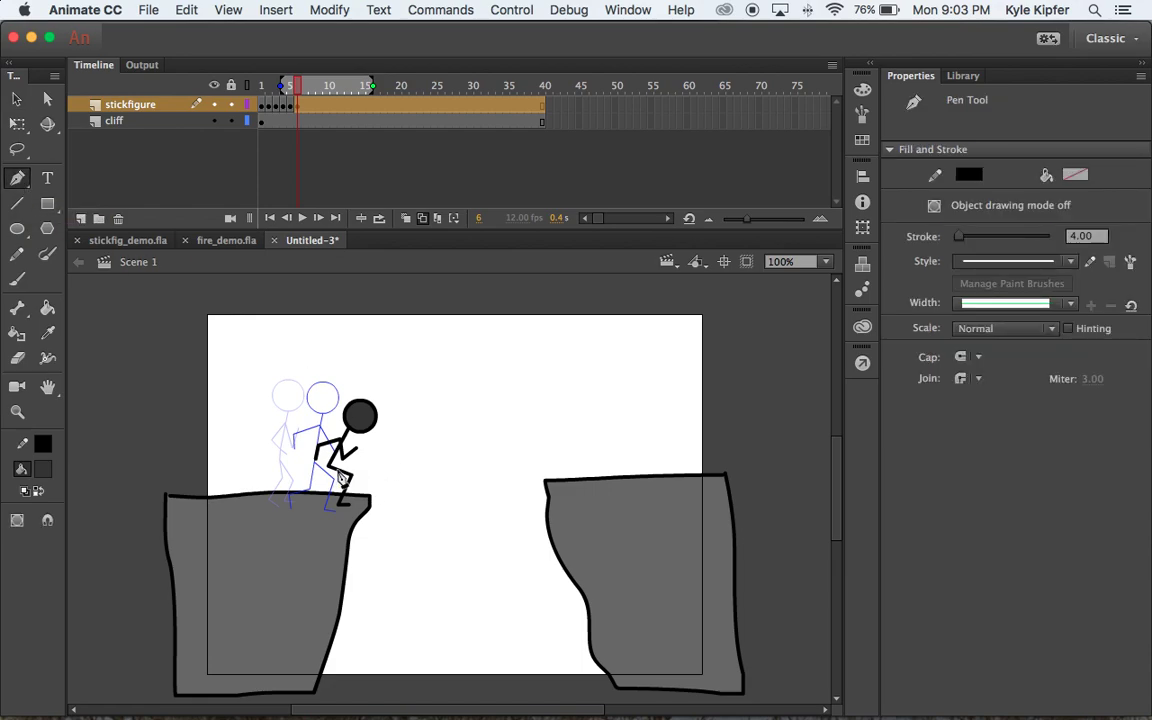
{"action": "left_click", "coordinate": [336, 476]}
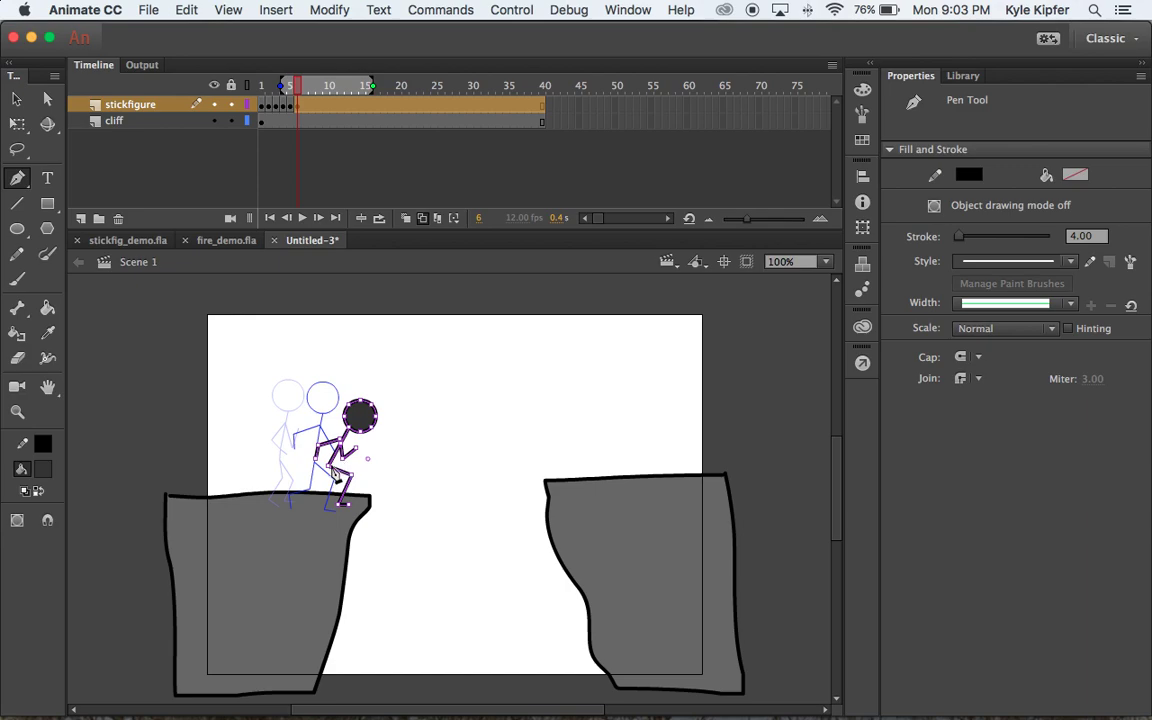
{"action": "left_click", "coordinate": [334, 476]}
{"action": "left_click", "coordinate": [16, 98]}
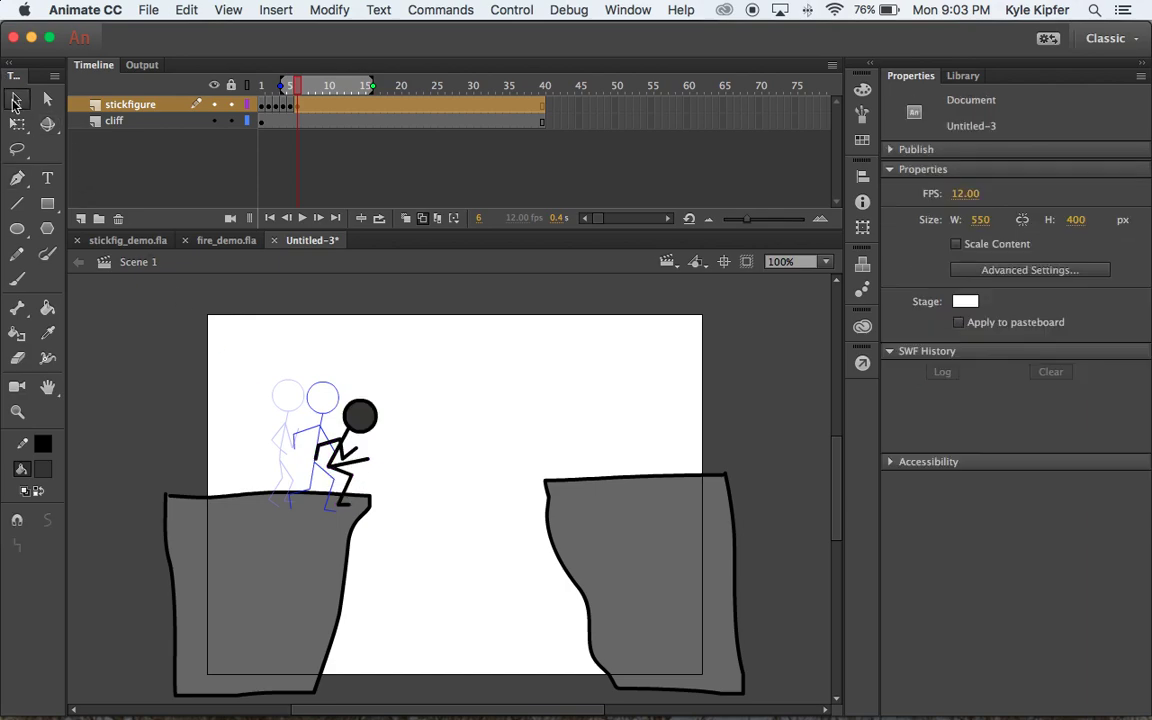
{"action": "left_click", "coordinate": [17, 178]}
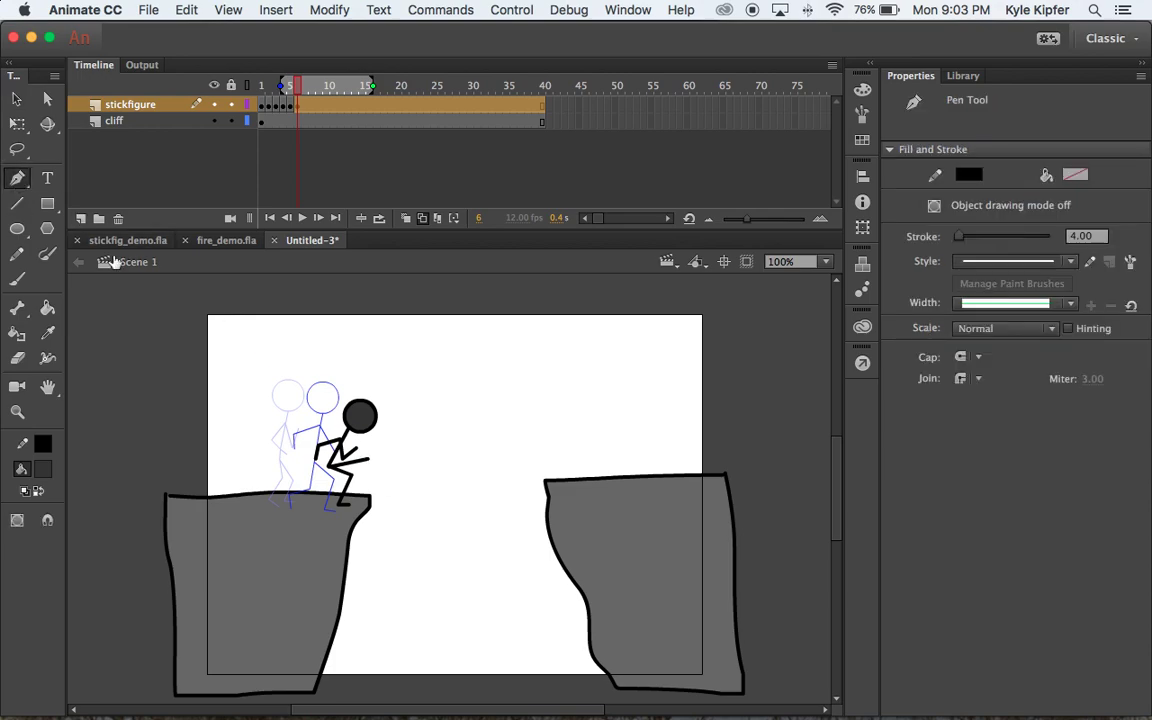
{"action": "left_click", "coordinate": [390, 486]}
{"action": "double_click", "coordinate": [395, 471]}
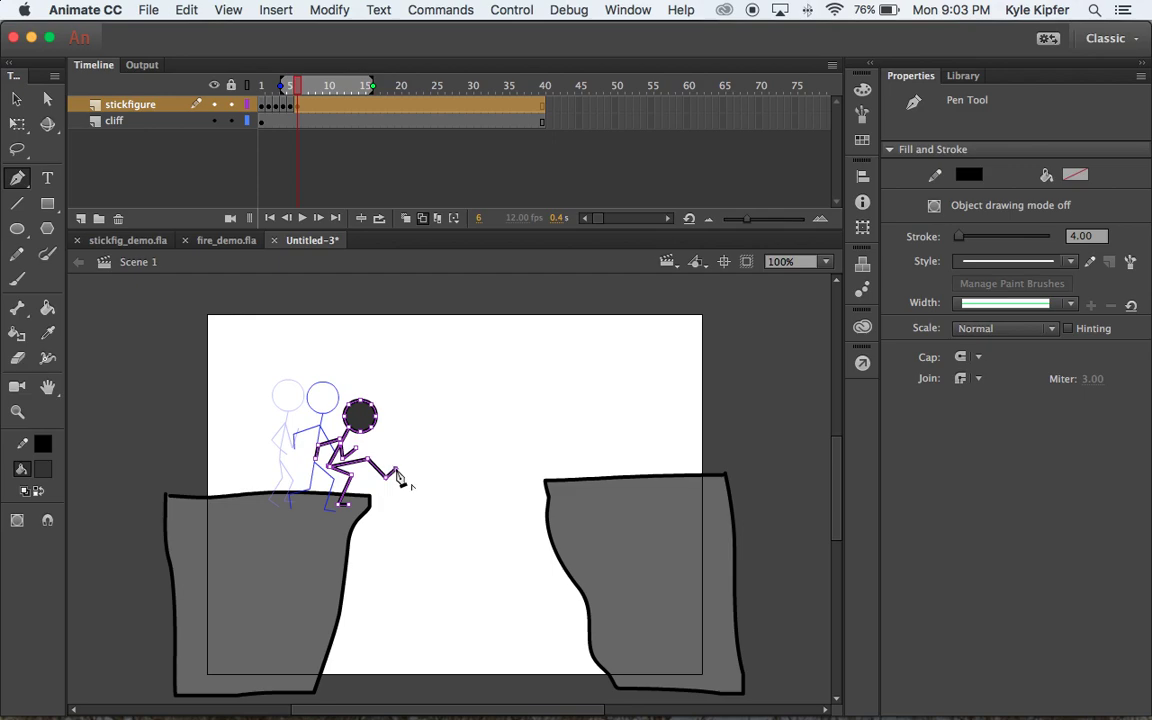
{"action": "key", "text": "super+z"}
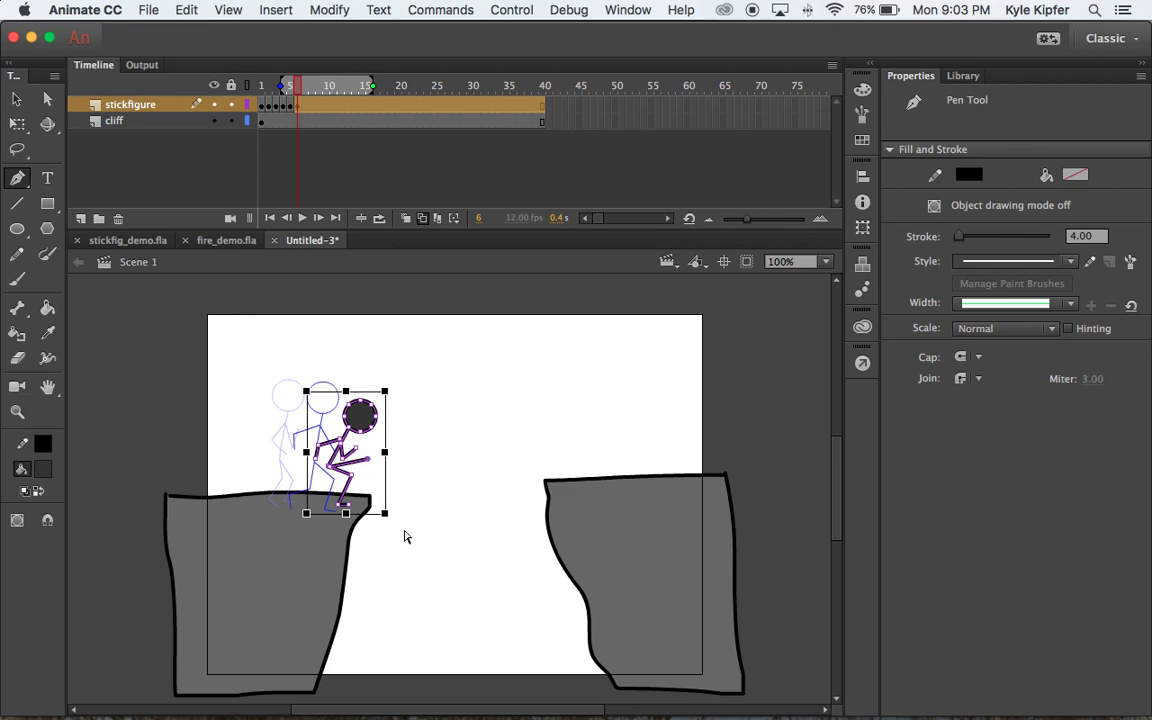
{"action": "key", "text": "v"}
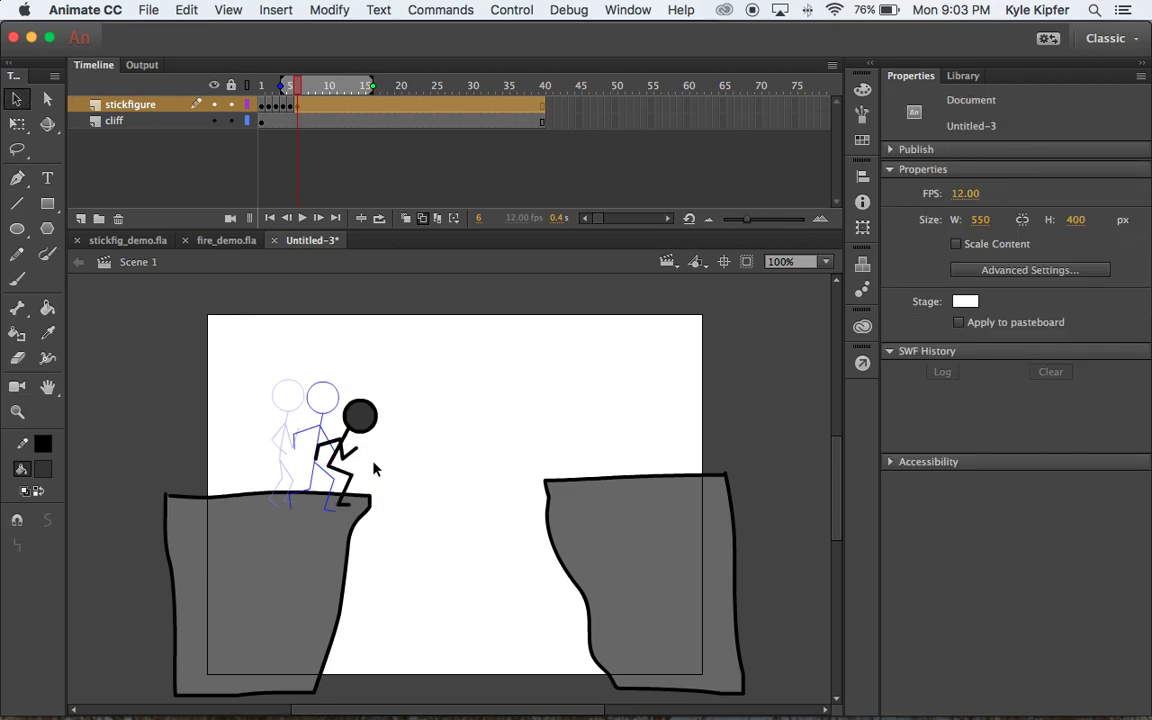
Add a keyframe at frame 7 of the stickfigure layer, clear it and paste a copy of the frame 6 figure.
{"action": "left_click", "coordinate": [306, 104]}
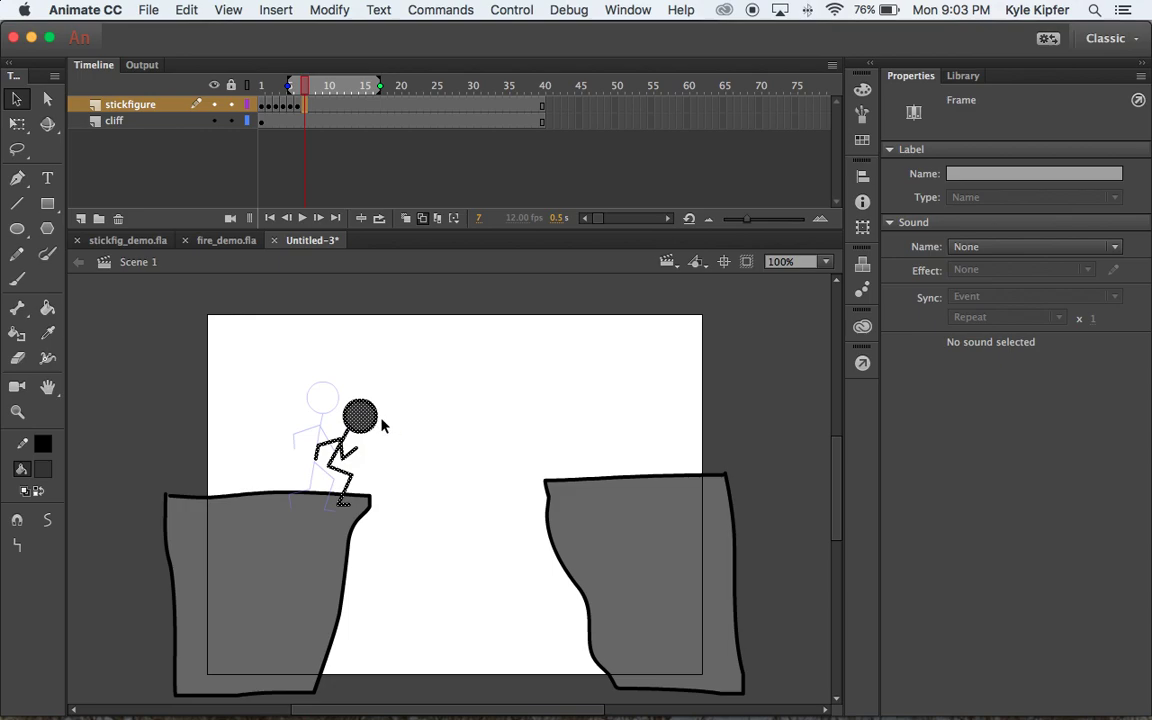
{"action": "key", "text": "Delete"}
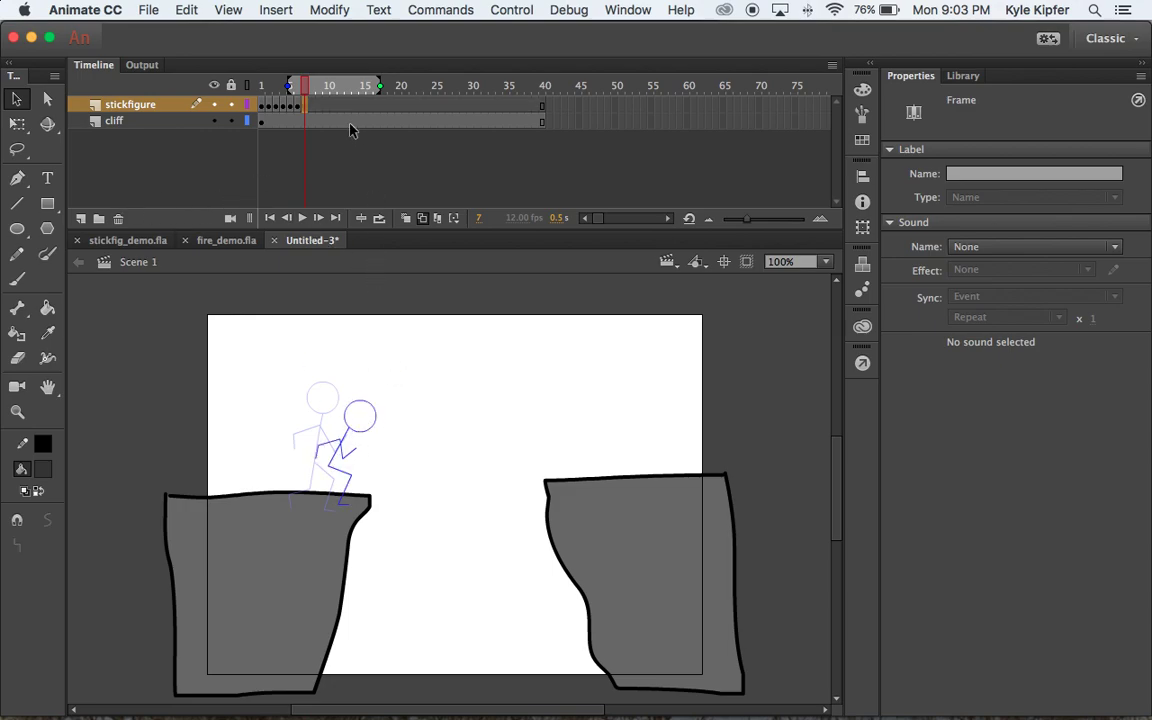
{"action": "left_click", "coordinate": [298, 105]}
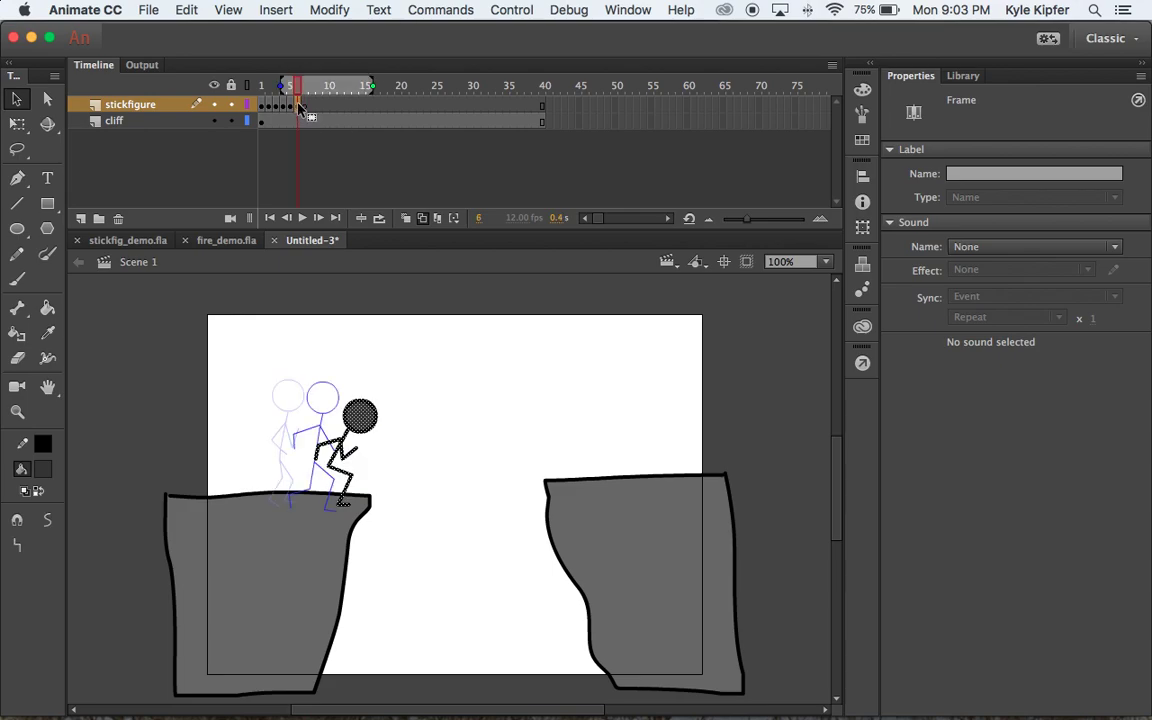
{"action": "left_click", "coordinate": [305, 106]}
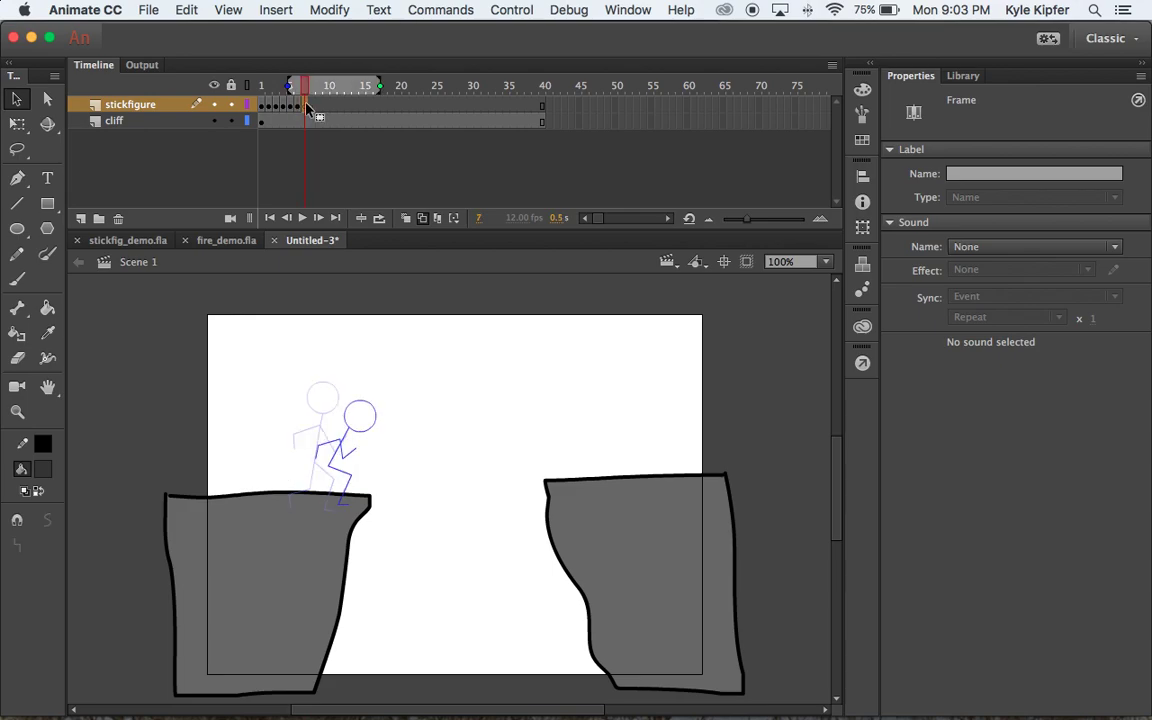
{"action": "key", "text": "super+v"}
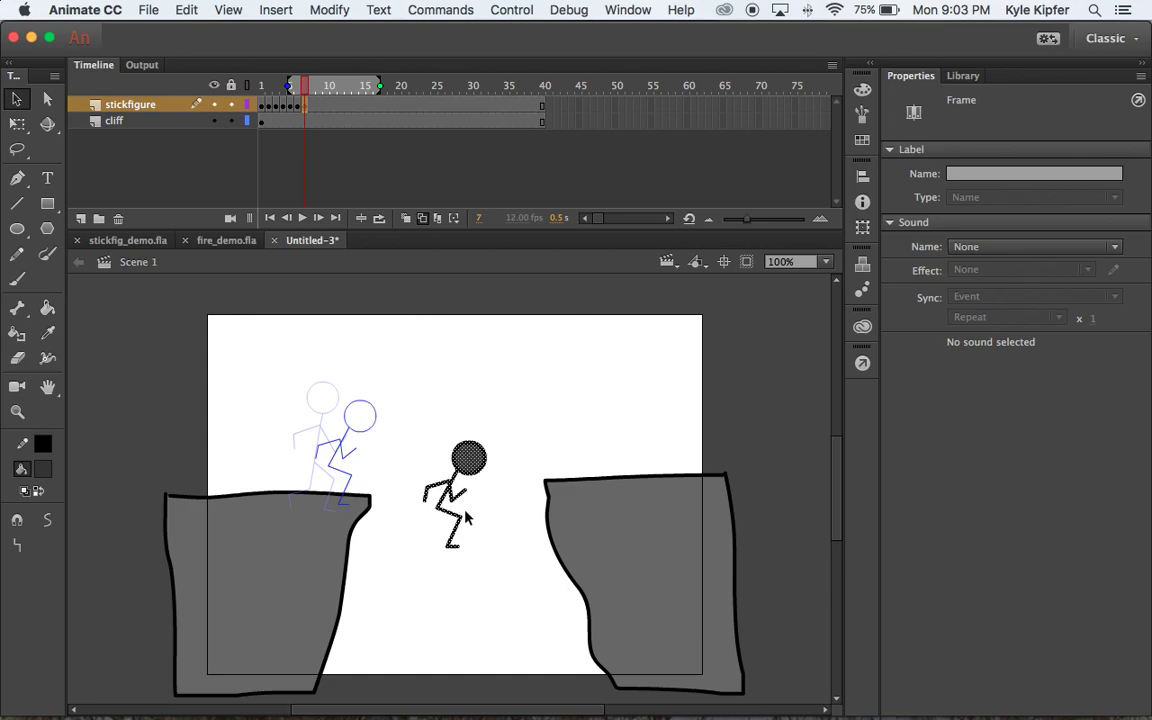
Try the frame 7 figure raised above the cliff edge with its knee pulled in, then delete that figure.
{"action": "left_click_drag", "start_coordinate": [472, 469], "coordinate": [408, 408]}
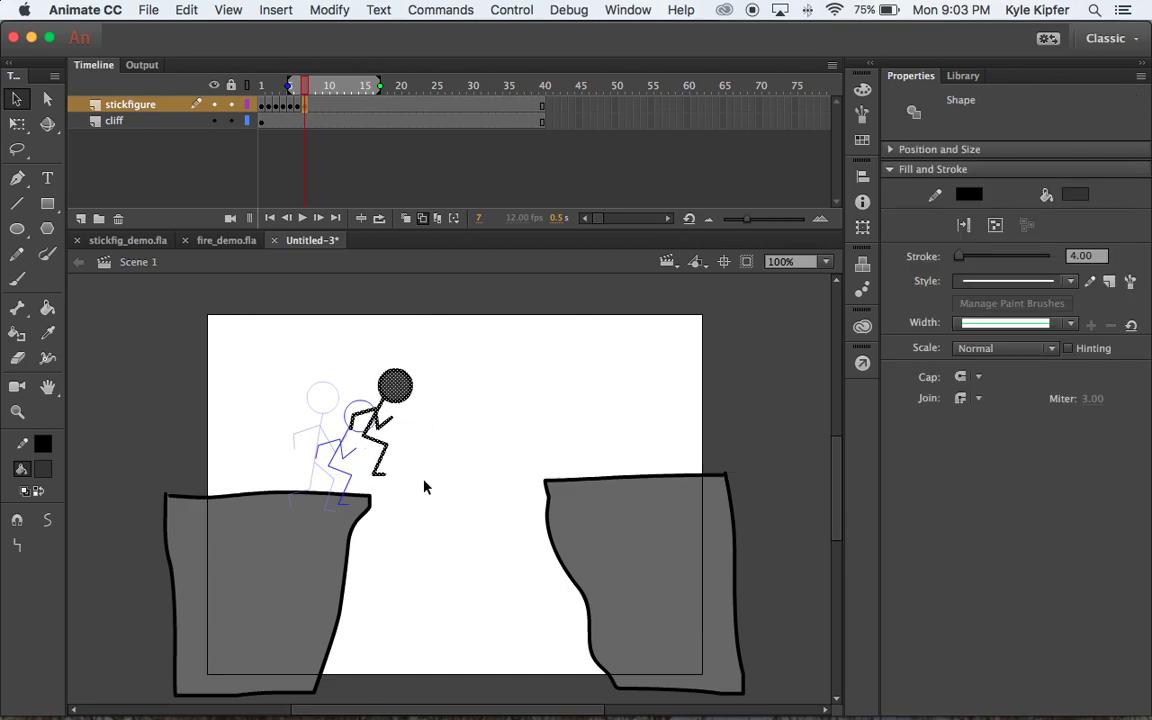
{"action": "left_click", "coordinate": [401, 491]}
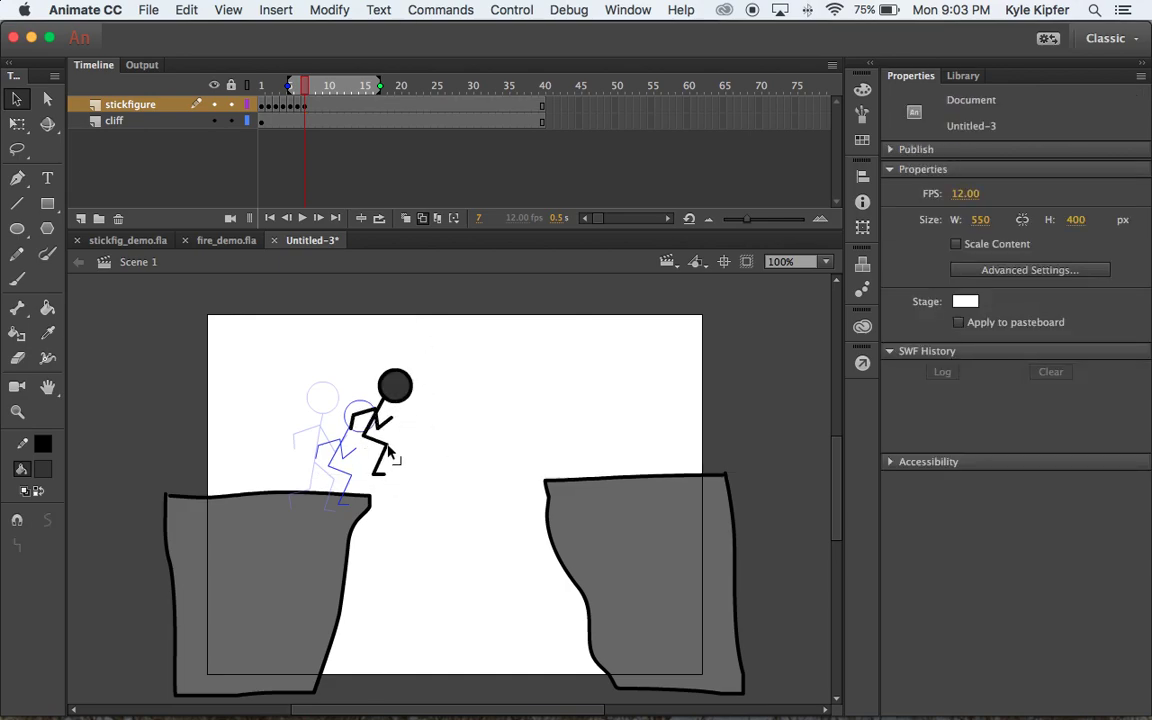
{"action": "left_click_drag", "start_coordinate": [388, 452], "coordinate": [380, 460]}
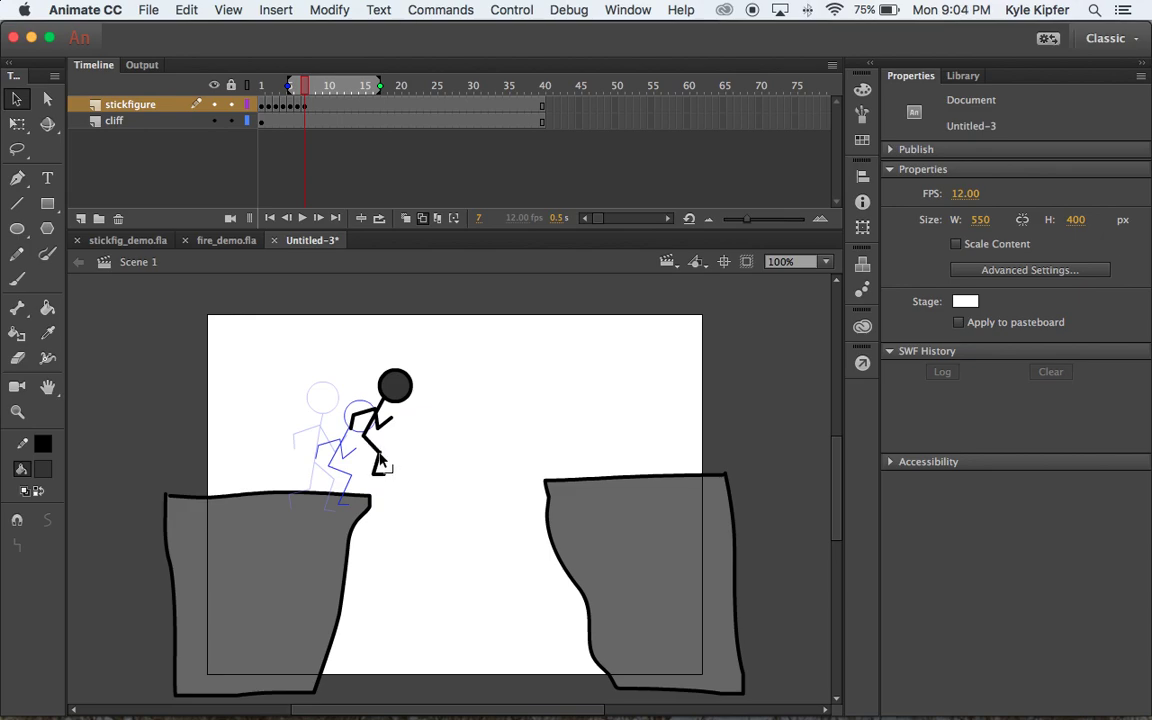
{"action": "left_click", "coordinate": [395, 387]}
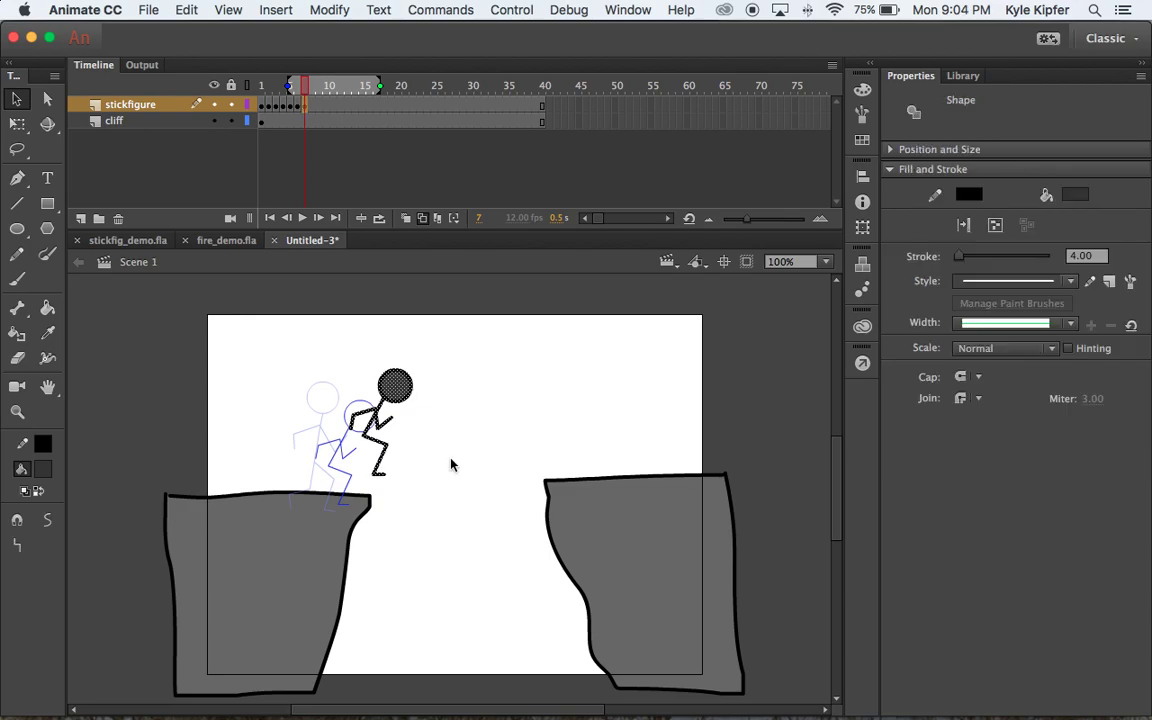
{"action": "left_click_drag", "start_coordinate": [380, 391], "coordinate": [452, 462]}
{"action": "key", "text": "Delete"}
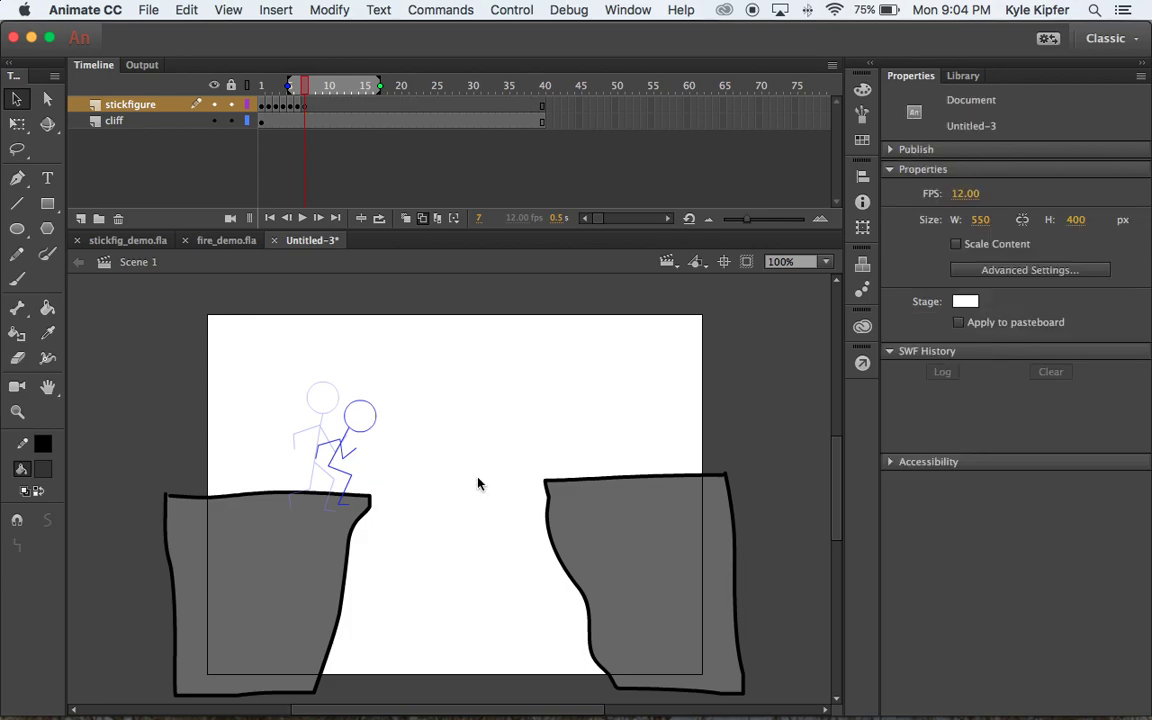
Paste the figure into frame 7 slightly ahead of the frame 6 pose and lower its hip and head into a deeper crouch.
{"action": "key", "text": "ctrl+z"}
{"action": "left_click_drag", "start_coordinate": [478, 466], "coordinate": [396, 429]}
{"action": "left_click", "coordinate": [422, 425]}
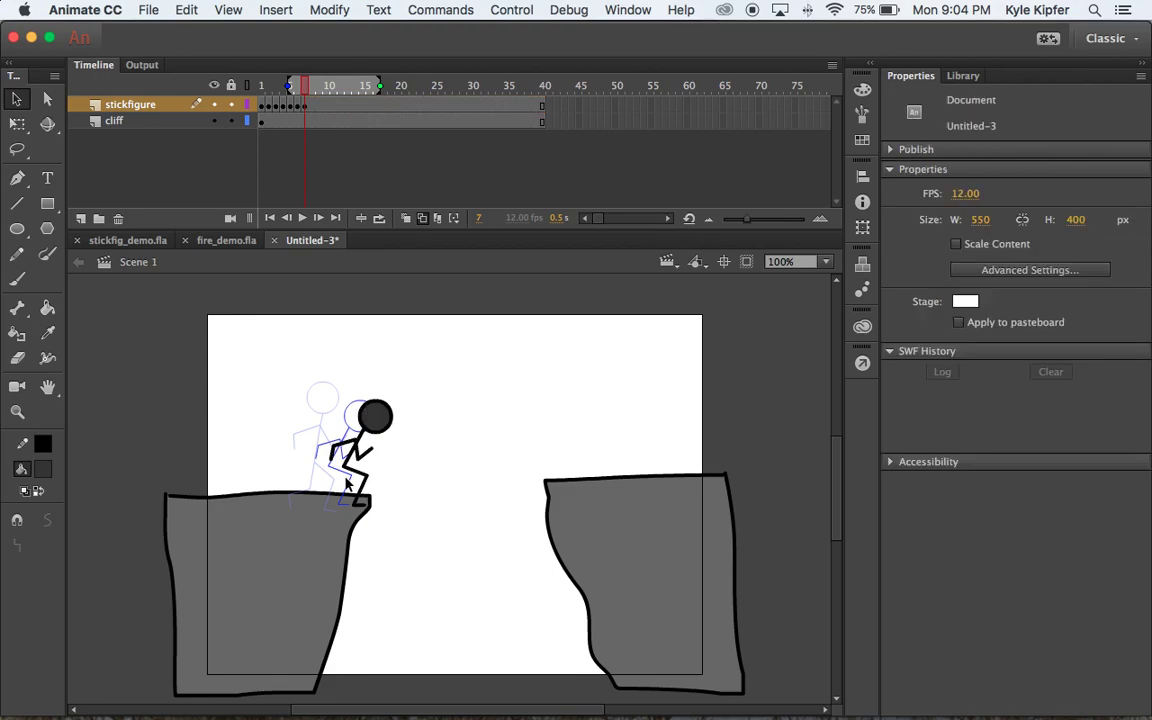
{"action": "left_click_drag", "start_coordinate": [345, 470], "coordinate": [346, 480]}
{"action": "left_click", "coordinate": [390, 428]}
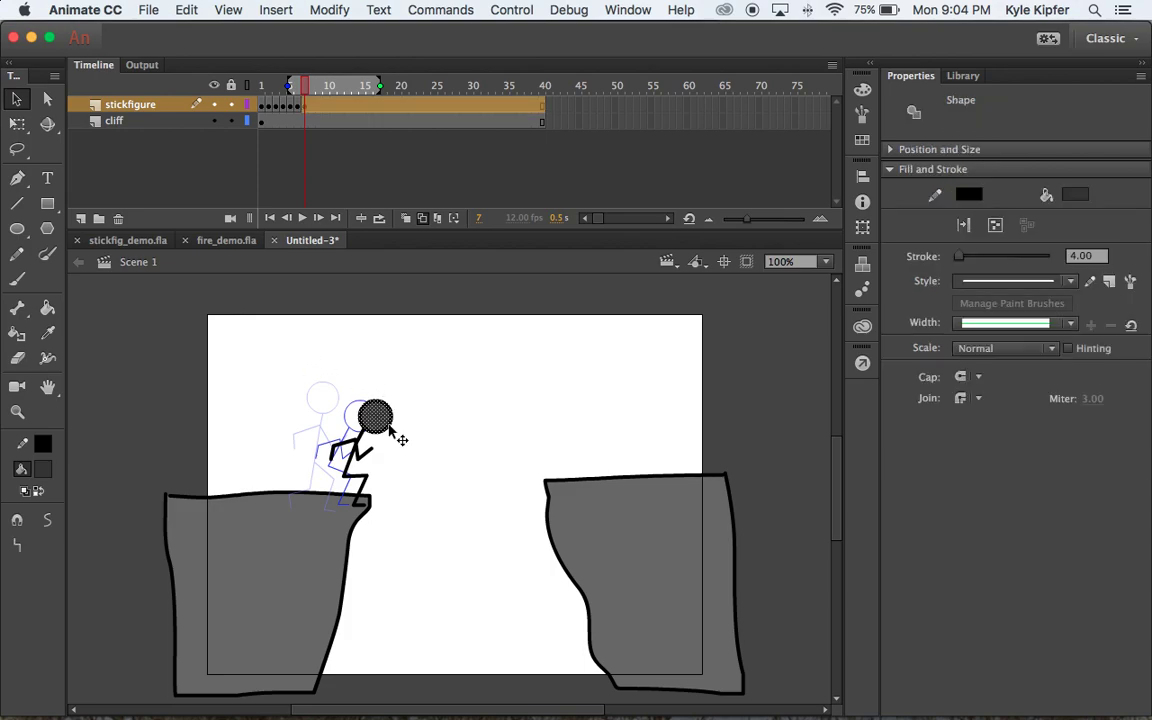
{"action": "left_click_drag", "start_coordinate": [397, 430], "coordinate": [391, 436]}
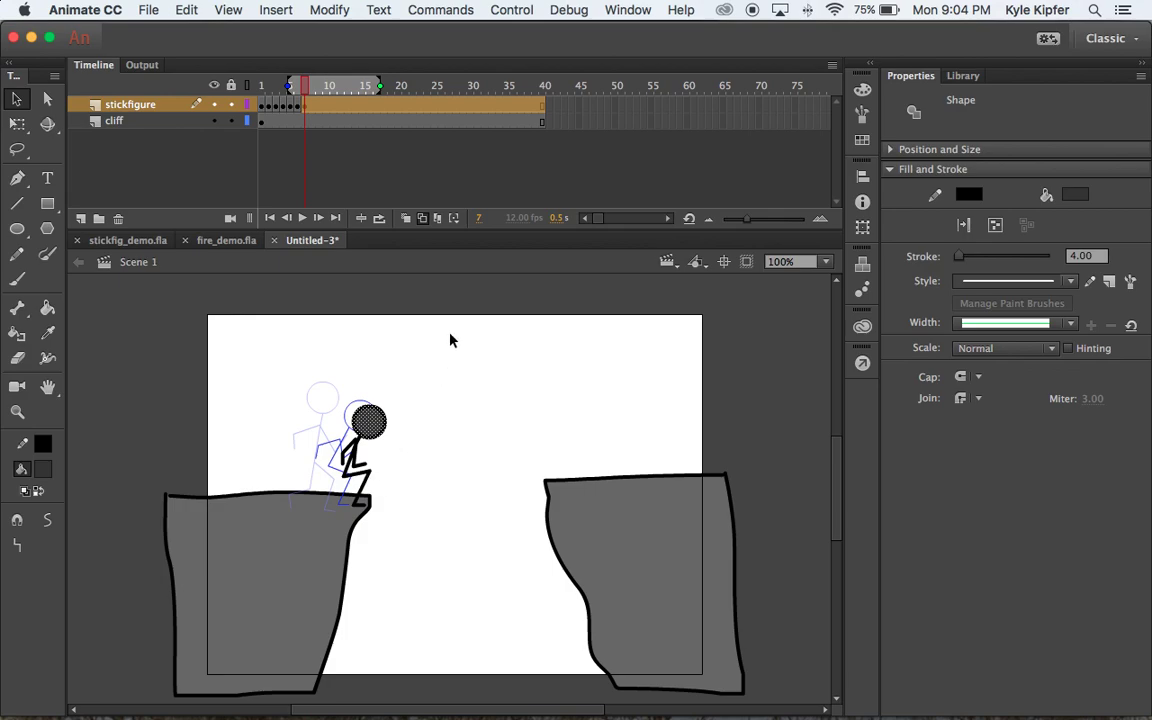
Add a keyframe at frame 8 of the stickfigure layer and clear the figure from it.
{"action": "left_click", "coordinate": [284, 88]}
{"action": "left_click_drag", "start_coordinate": [284, 88], "coordinate": [313, 88]}
{"action": "left_click", "coordinate": [311, 105]}
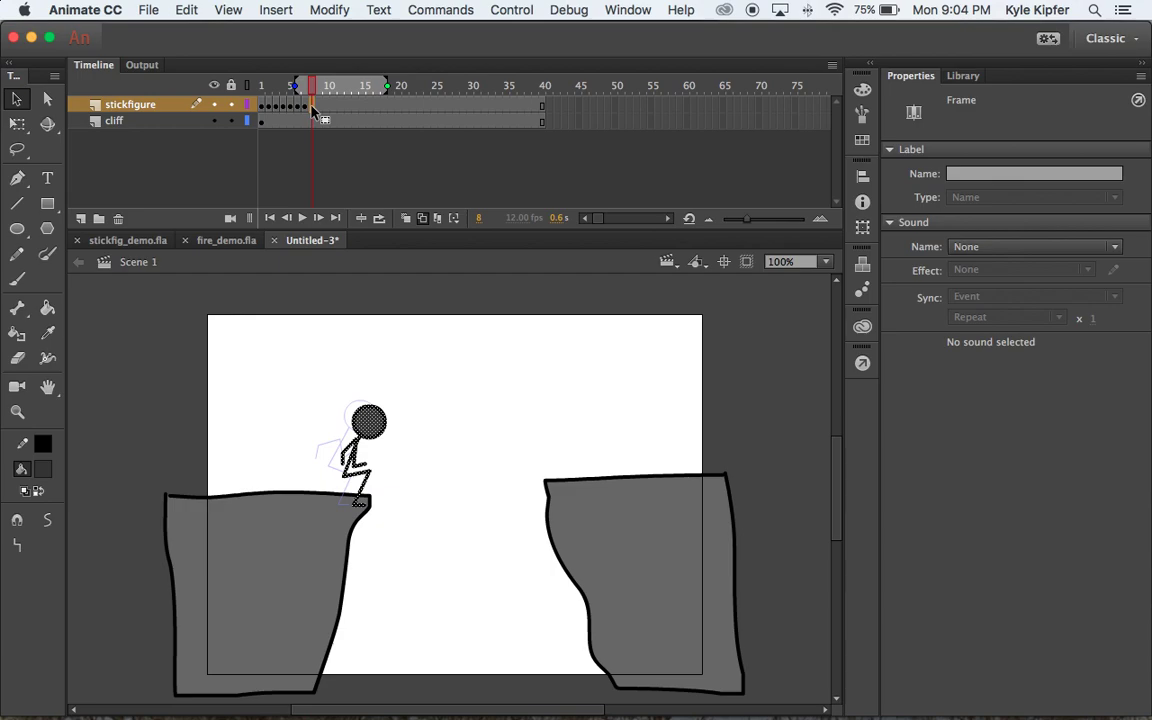
{"action": "key", "text": "Delete"}
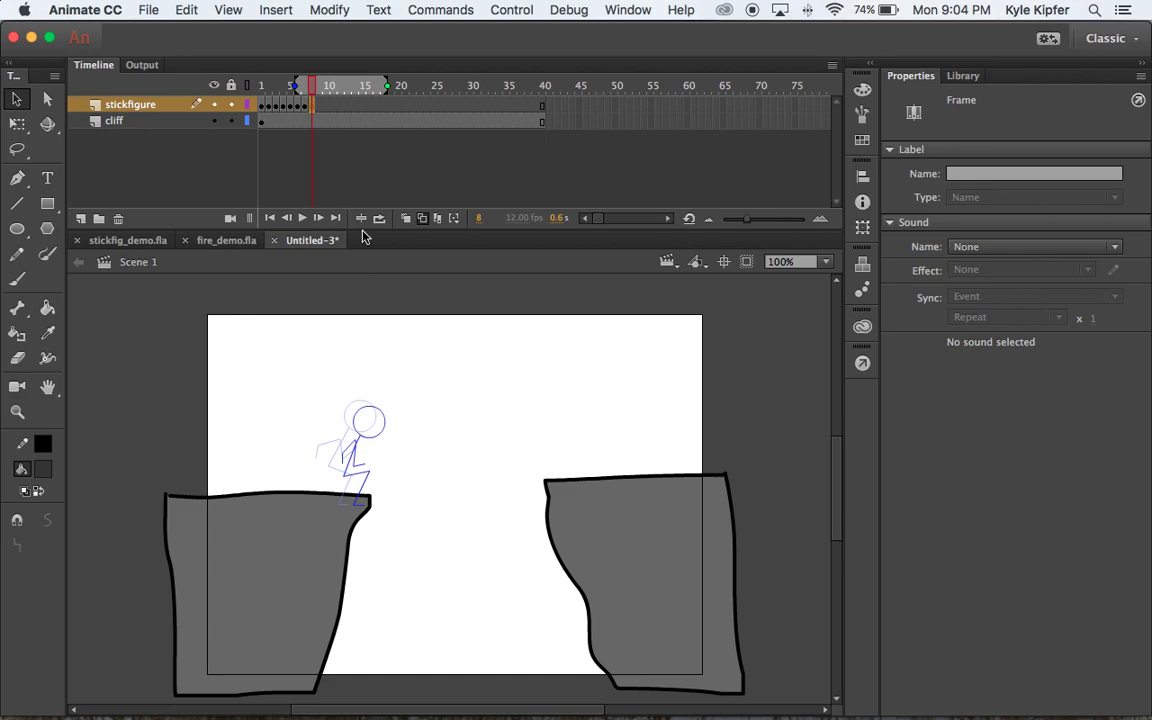
Copy only the head from frame 7 into frame 8 and place it above and ahead of the crouching figure.
{"action": "left_click", "coordinate": [304, 106]}
{"action": "left_click", "coordinate": [437, 406]}
{"action": "left_click", "coordinate": [376, 430]}
{"action": "double_click", "coordinate": [378, 431]}
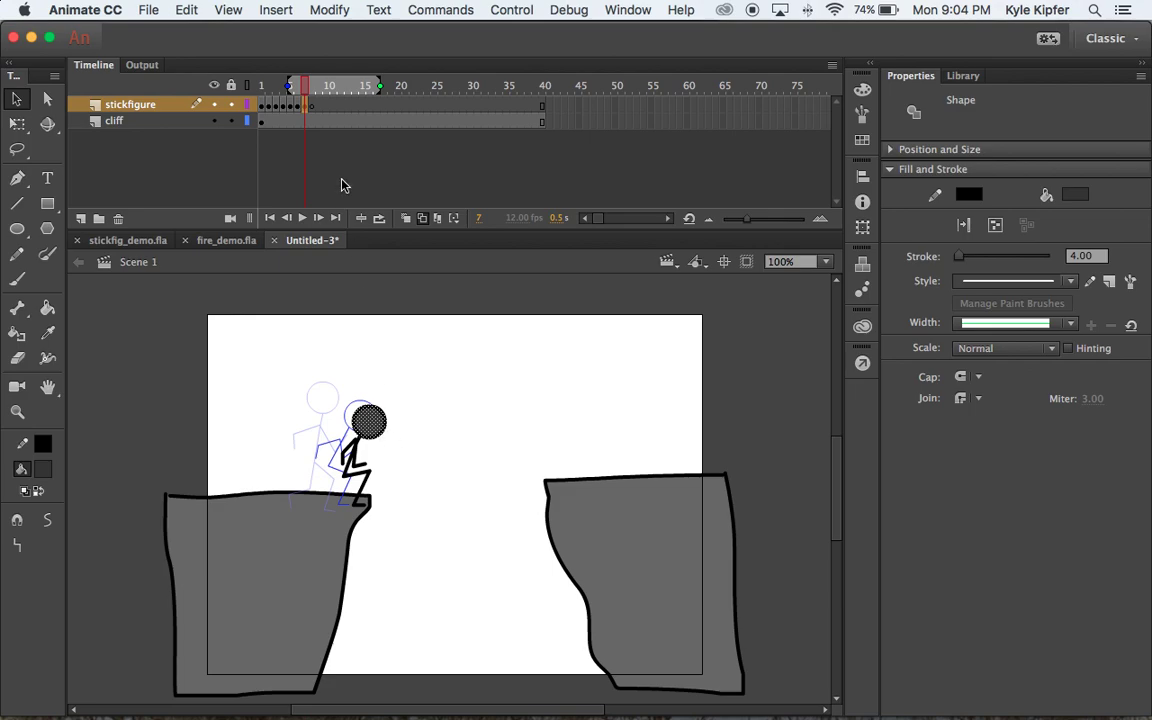
{"action": "left_click", "coordinate": [312, 106]}
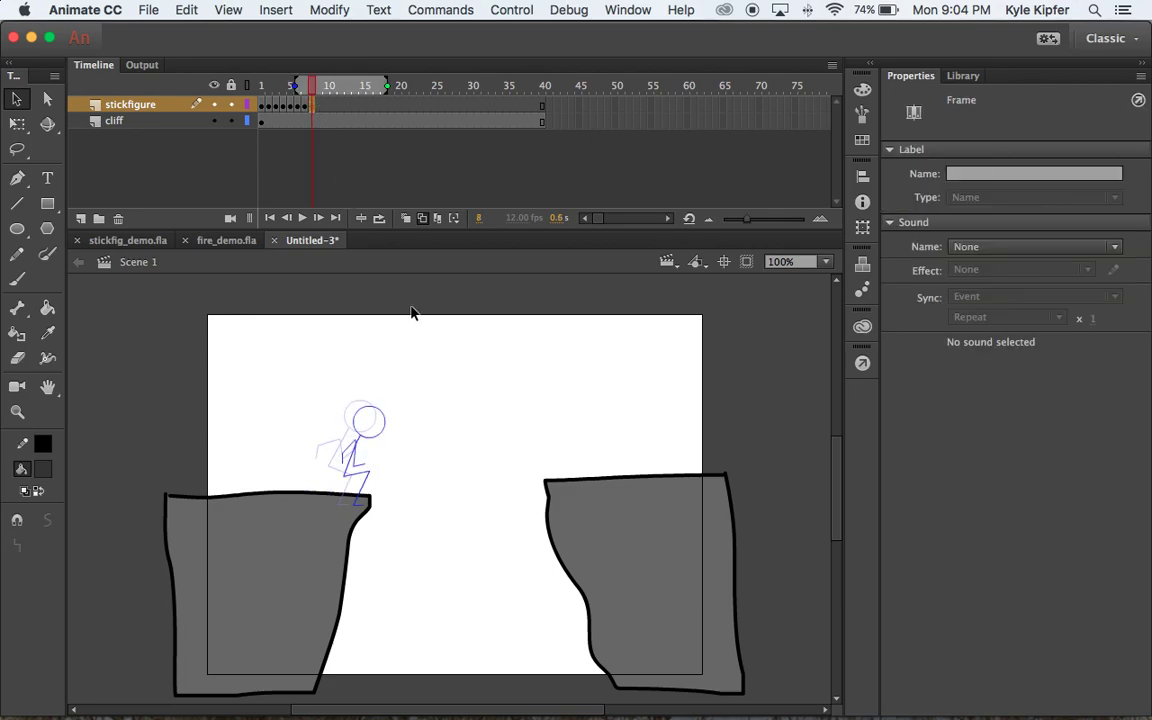
{"action": "key", "text": "ctrl+v"}
{"action": "left_click_drag", "start_coordinate": [461, 507], "coordinate": [400, 396]}
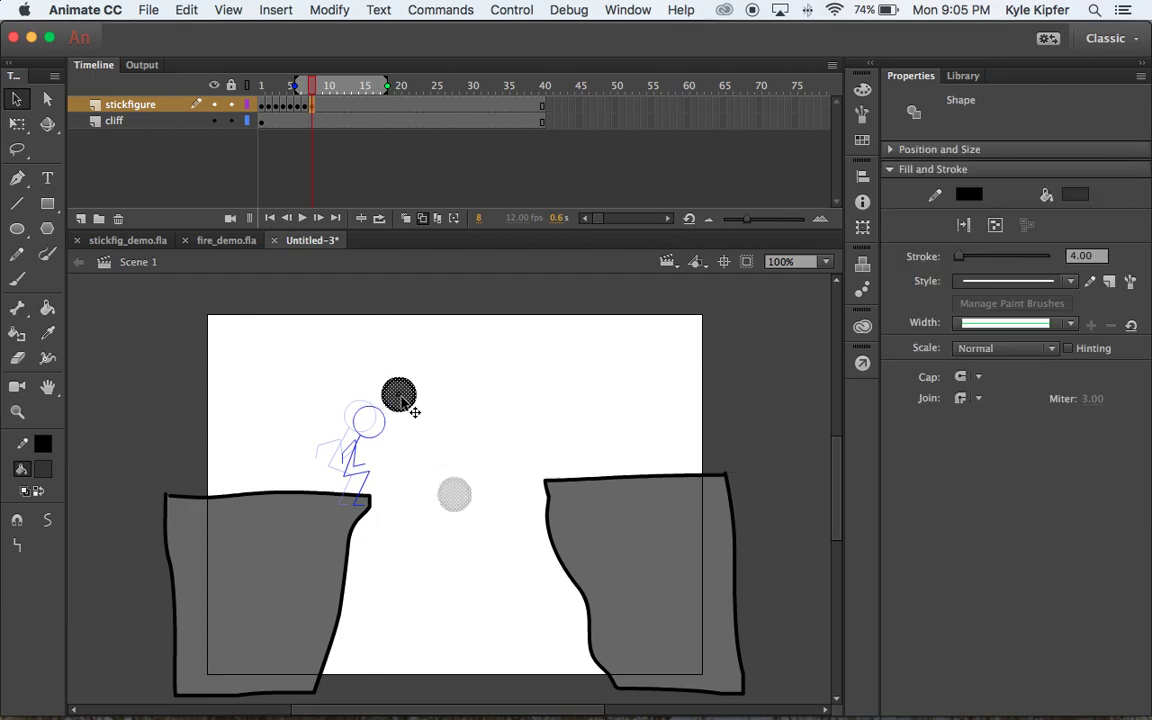
{"action": "left_click", "coordinate": [222, 345]}
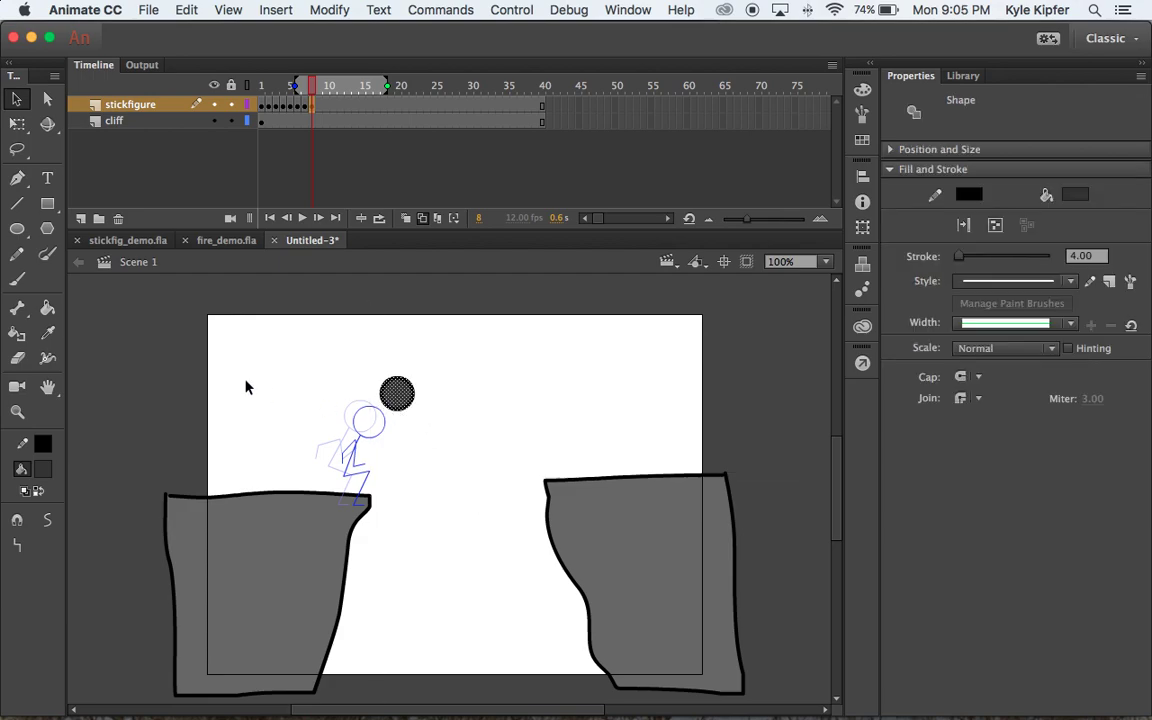
Draw the frame 8 figure's slanted torso and bent front leg with foot using the Pen tool, then adjust the foot's end.
{"action": "left_click", "coordinate": [17, 178]}
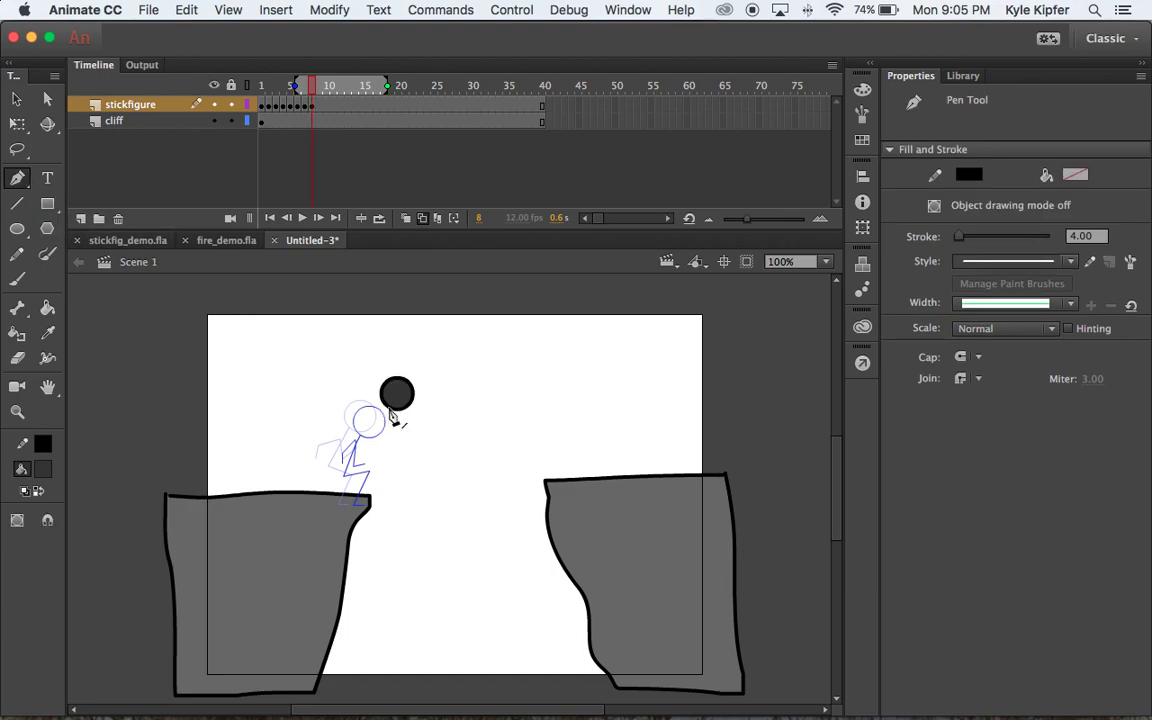
{"action": "left_click", "coordinate": [391, 411]}
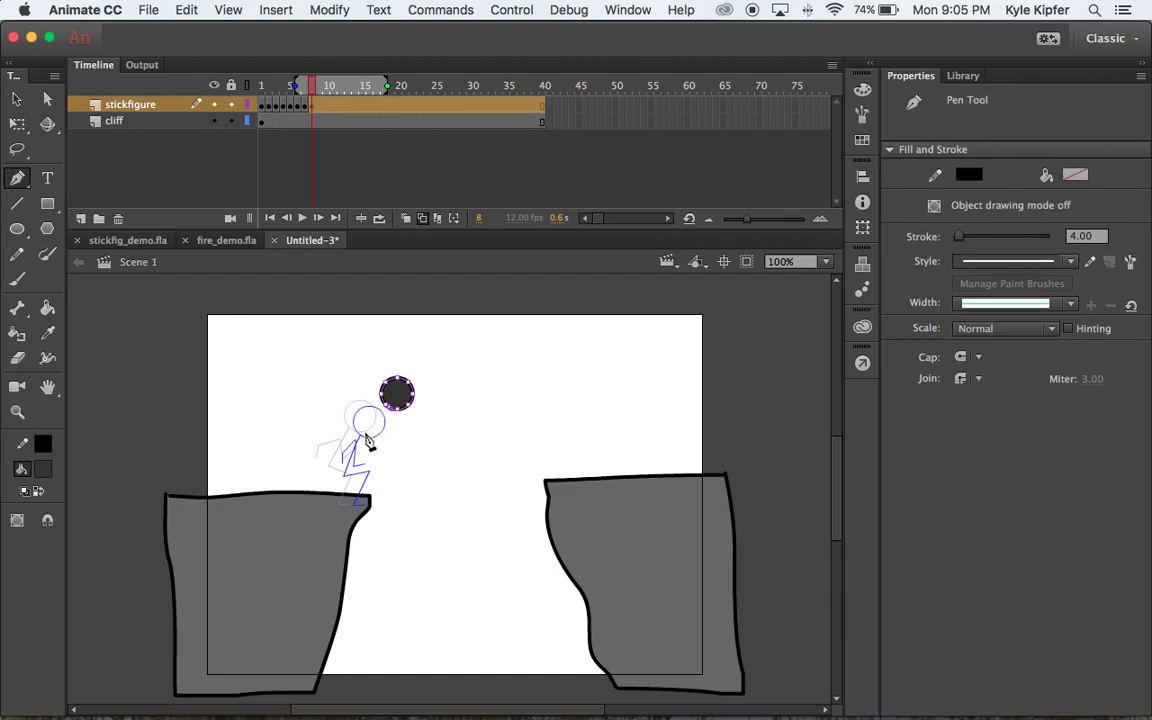
{"action": "left_click", "coordinate": [364, 444]}
{"action": "left_click", "coordinate": [383, 444]}
{"action": "left_click", "coordinate": [383, 465]}
{"action": "double_click", "coordinate": [393, 468]}
{"action": "left_click", "coordinate": [15, 100]}
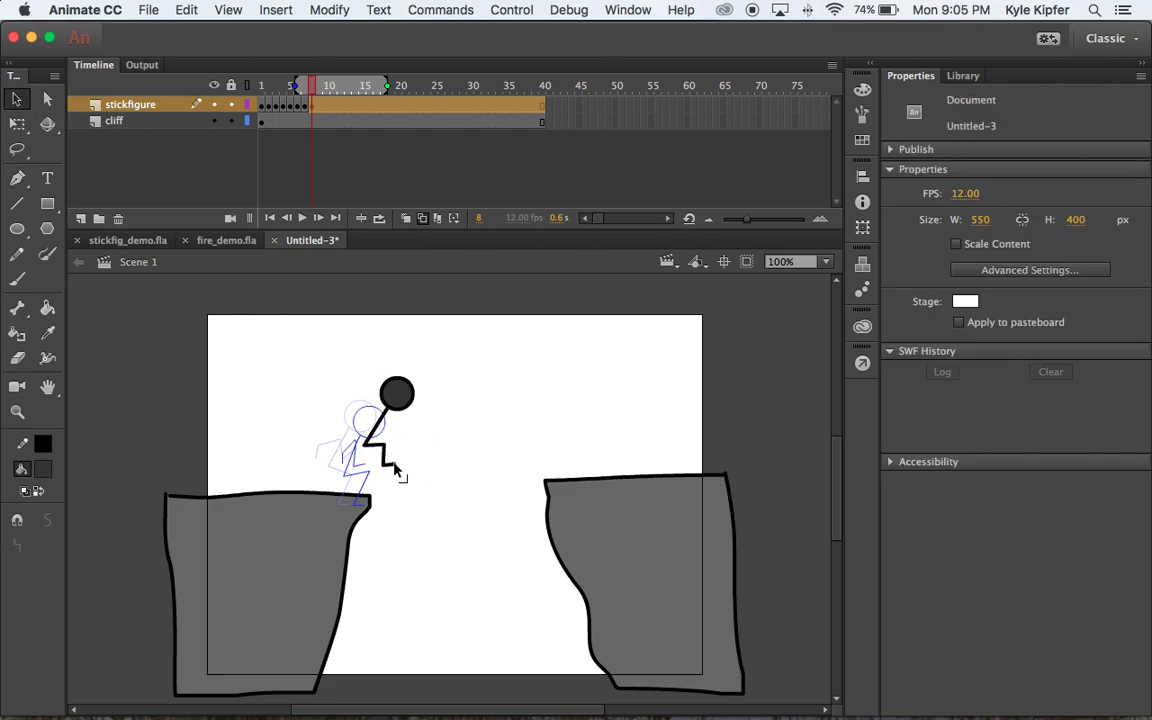
{"action": "left_click_drag", "start_coordinate": [393, 466], "coordinate": [395, 462]}
Draw the frame 8 figure's rear leg stretching from the hip back down to the cliff edge with the Pen tool.
{"action": "left_click", "coordinate": [18, 179]}
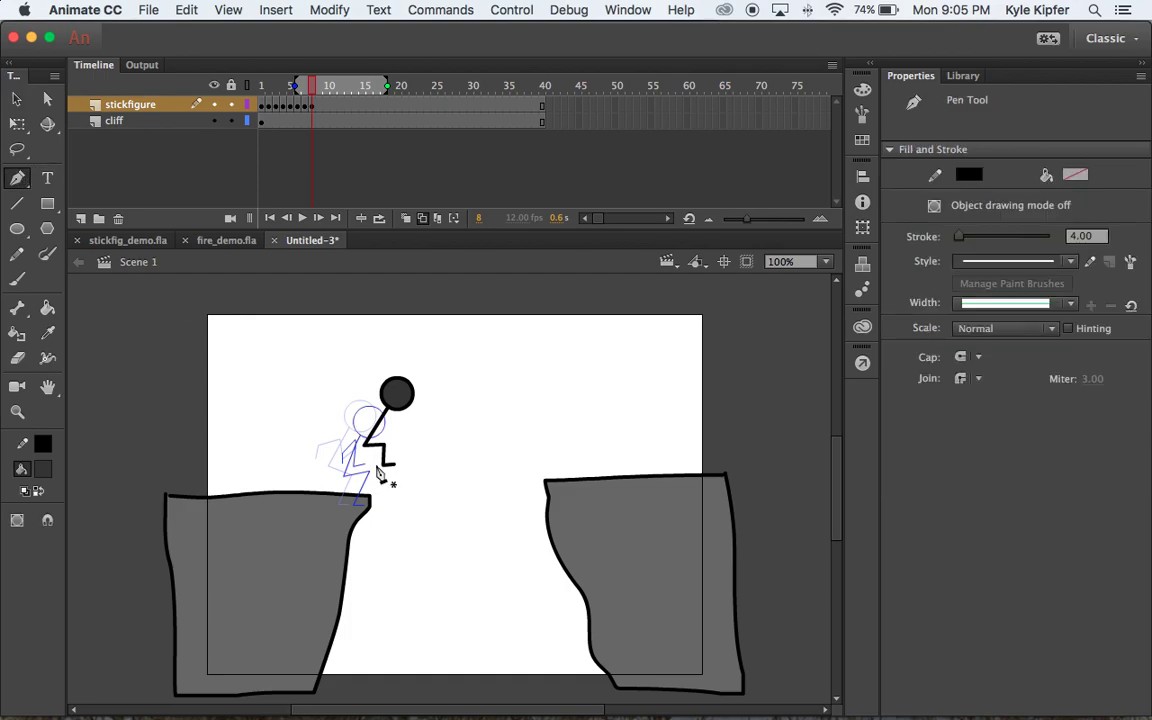
{"action": "left_click", "coordinate": [350, 490]}
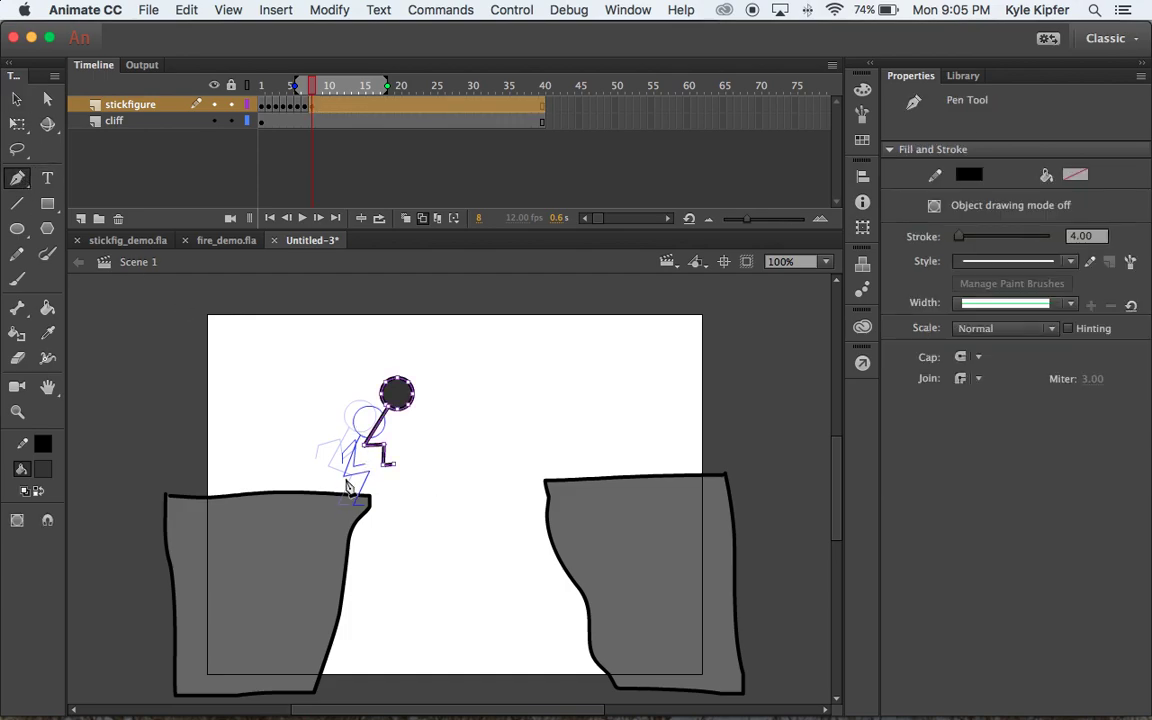
{"action": "left_click", "coordinate": [342, 490]}
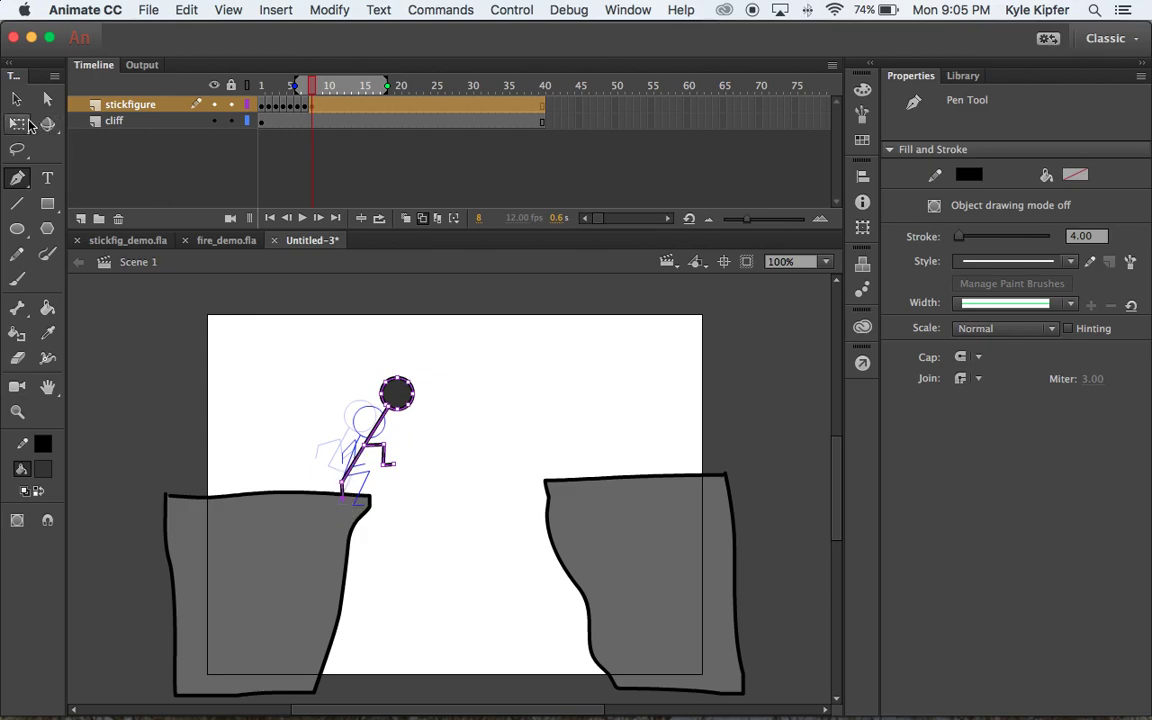
{"action": "left_click", "coordinate": [17, 100]}
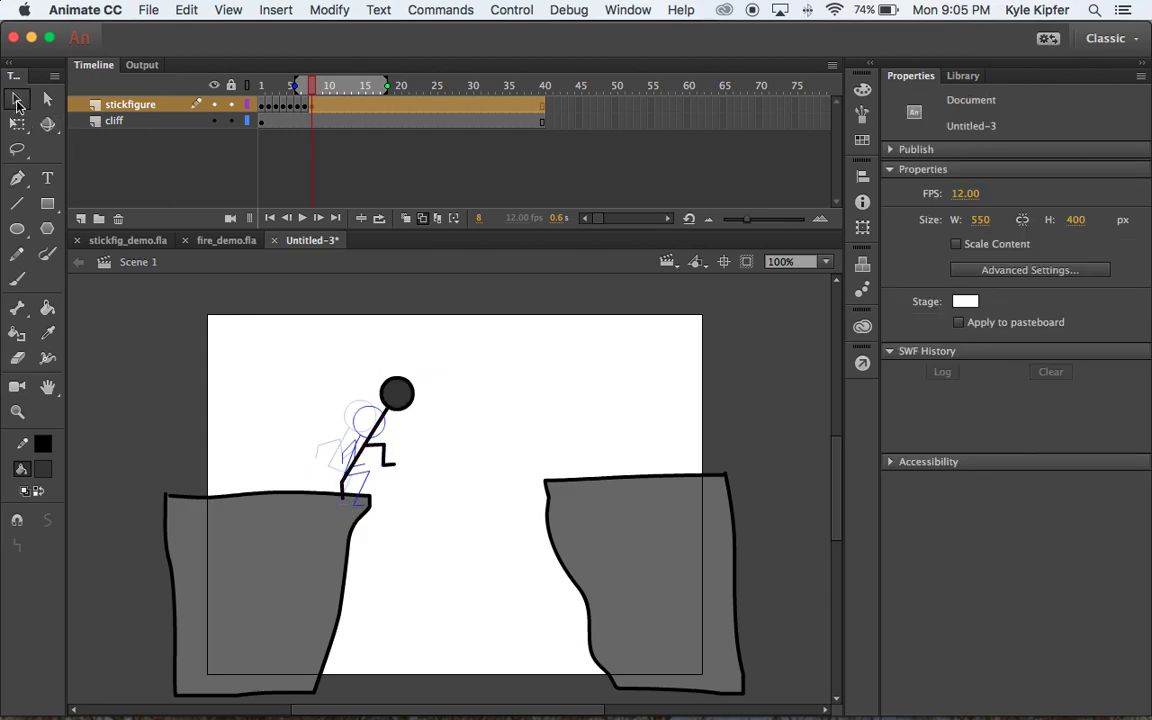
{"action": "left_click", "coordinate": [18, 180]}
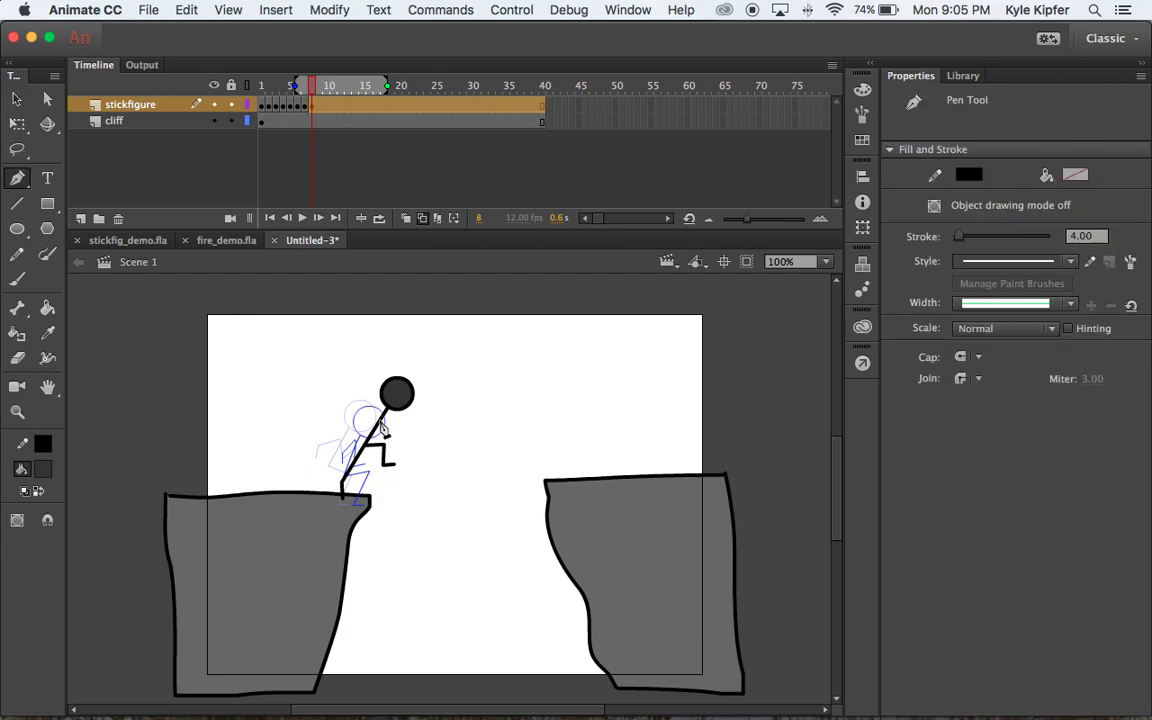
Draw the frame 8 figure's first upper arm reaching forward from just below the head with the Pen tool.
{"action": "left_click", "coordinate": [381, 427]}
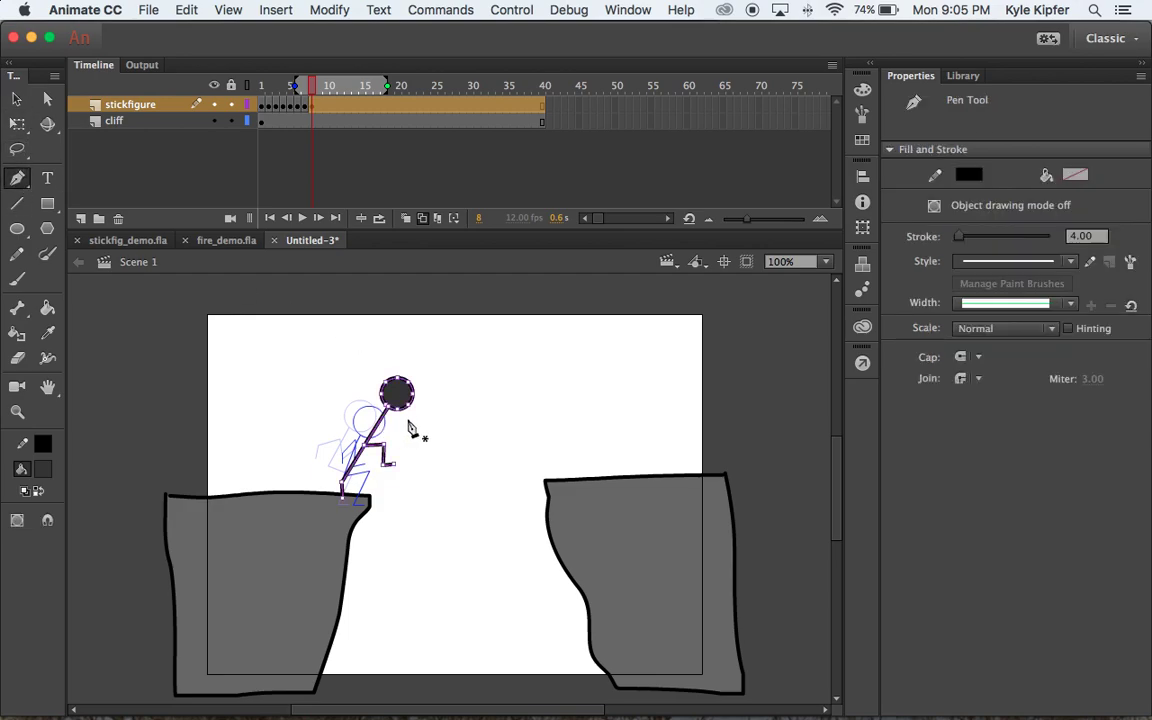
{"action": "left_click", "coordinate": [407, 418]}
{"action": "left_click", "coordinate": [382, 428]}
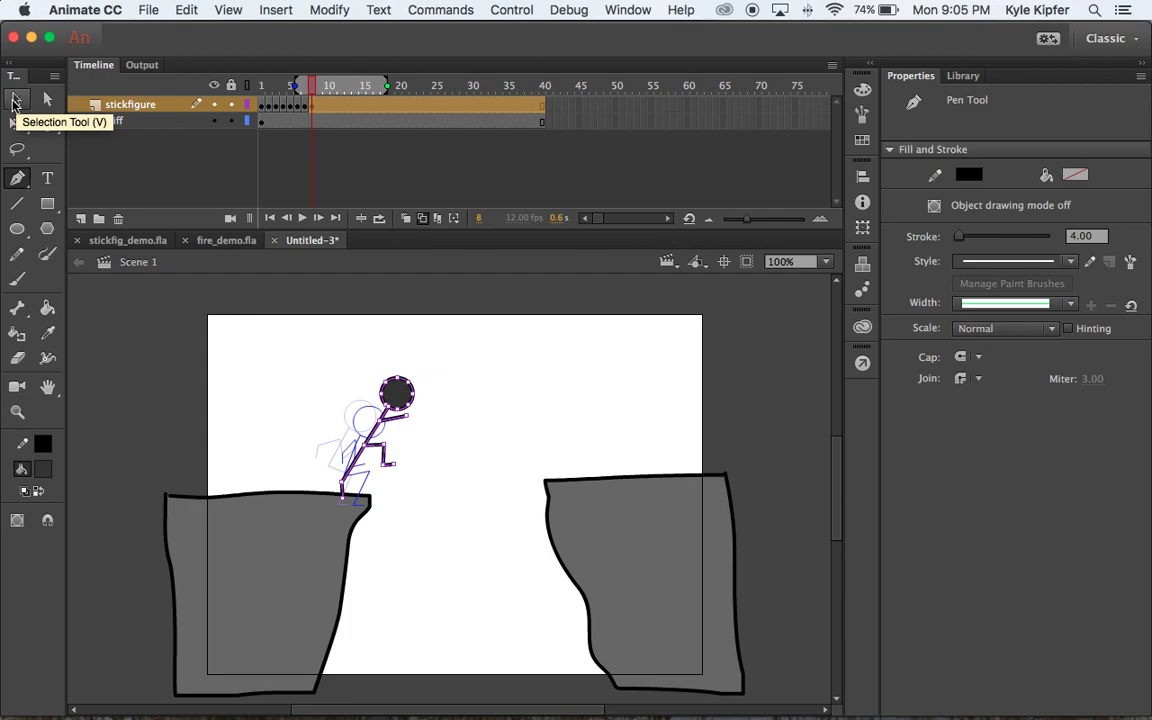
{"action": "left_click", "coordinate": [14, 101]}
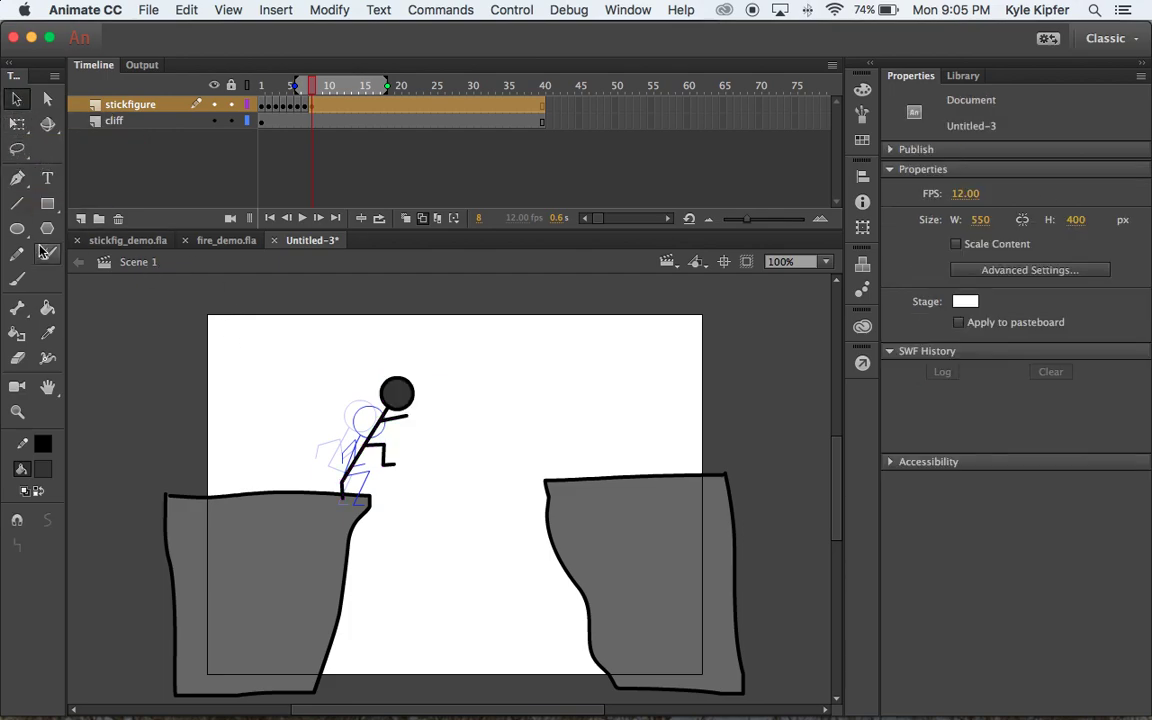
Draw the frame 8 figure's second arm below the first, with upper arm and forearm both pointing forward, using the Pen tool.
{"action": "left_click", "coordinate": [17, 178]}
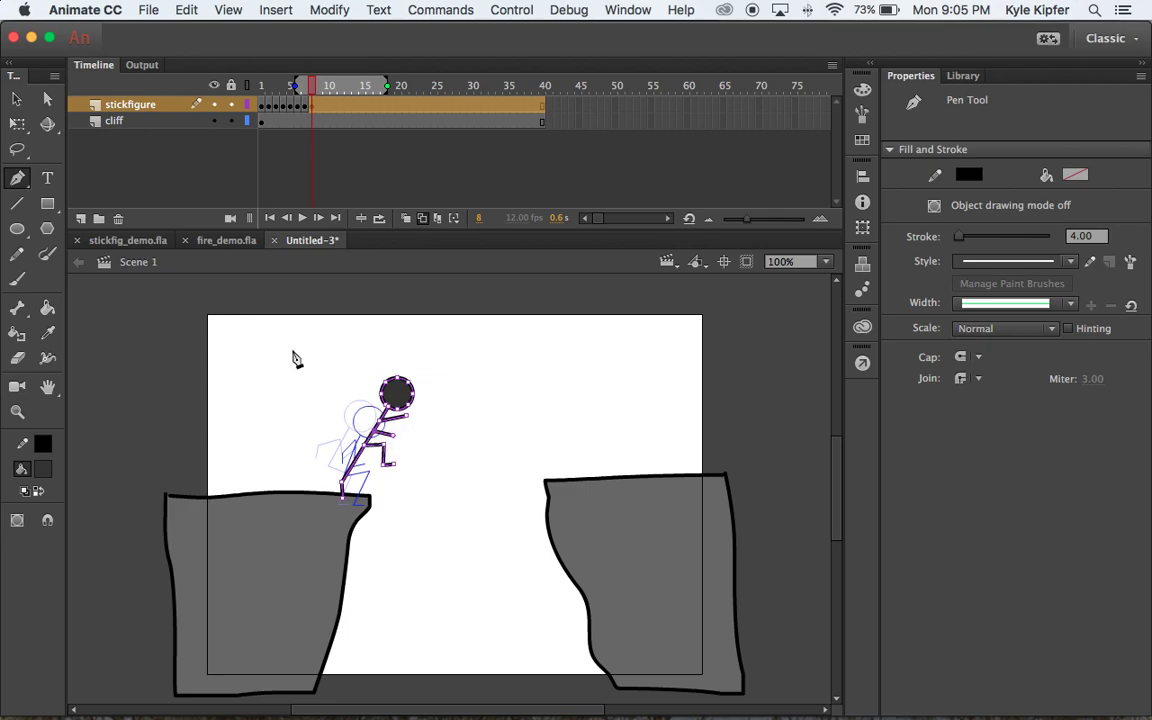
{"action": "left_click", "coordinate": [16, 99]}
{"action": "left_click", "coordinate": [19, 180]}
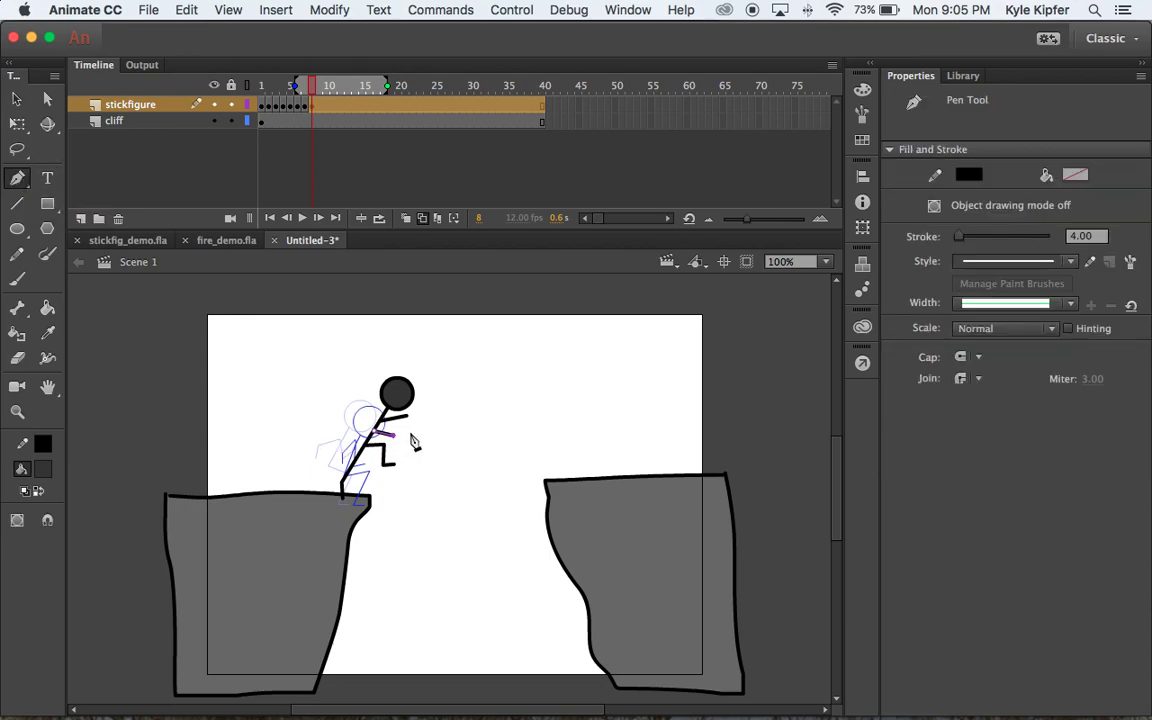
{"action": "left_click", "coordinate": [410, 434]}
{"action": "left_click", "coordinate": [16, 99]}
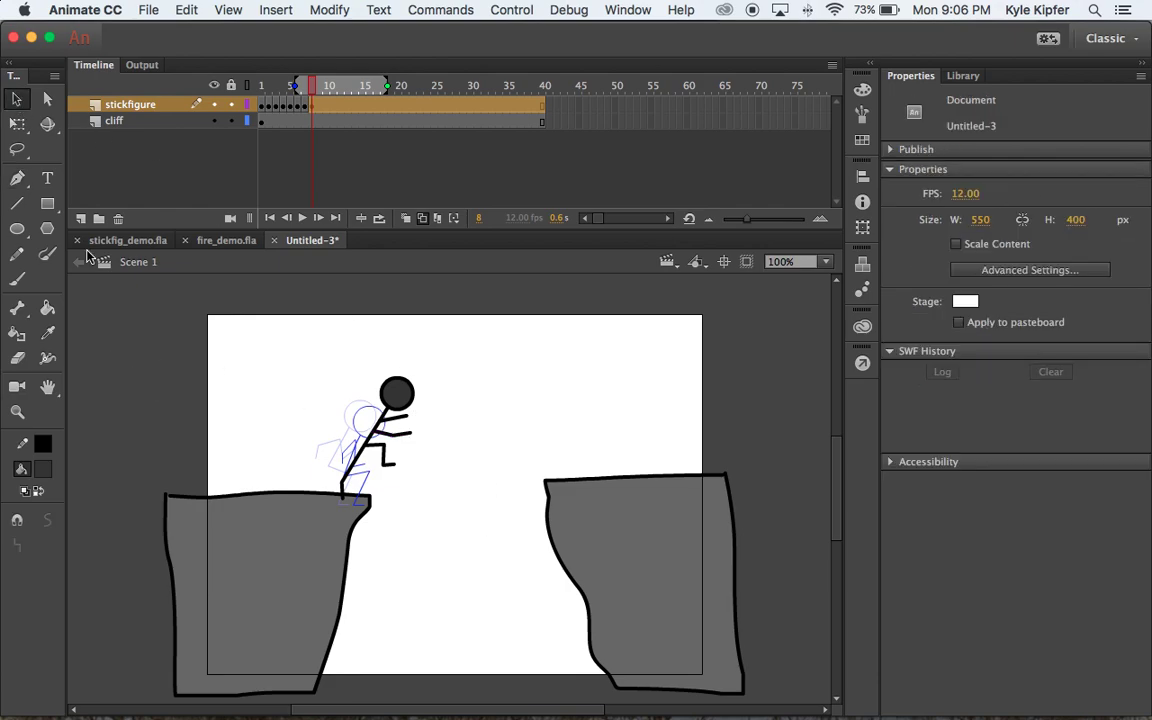
Extend the frame 8 figure's first arm with a forearm angled upward, then pull the arm into a lower, shorter bend.
{"action": "left_click", "coordinate": [17, 178]}
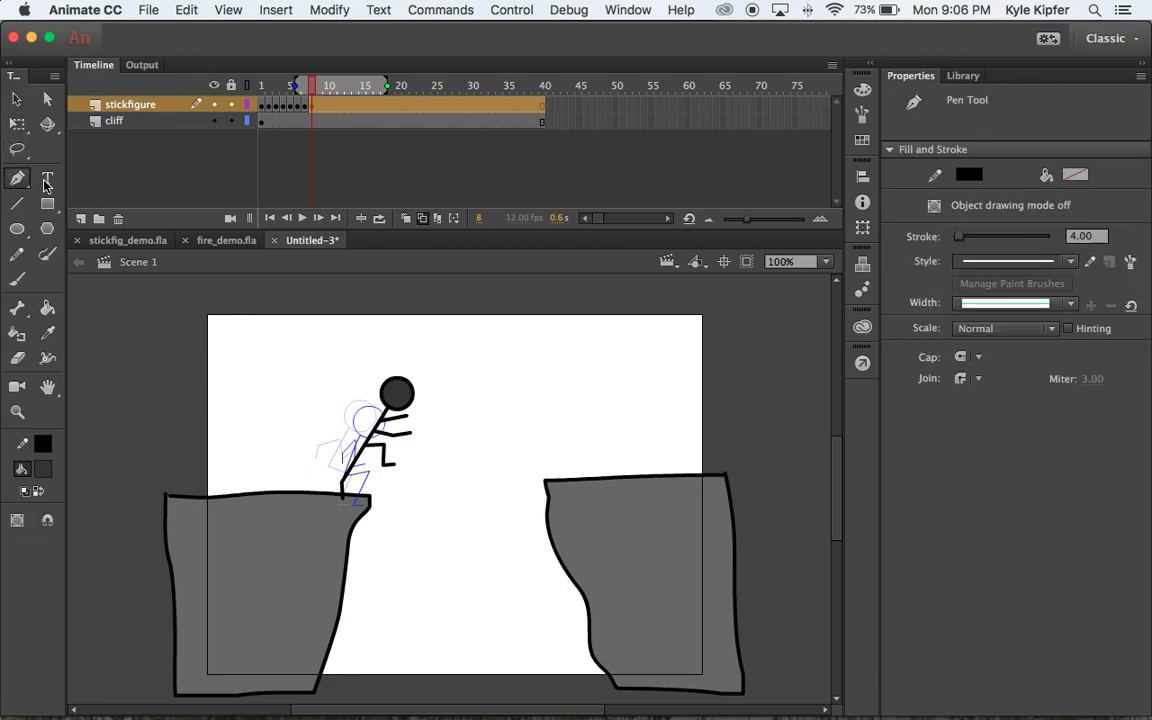
{"action": "left_click", "coordinate": [427, 396]}
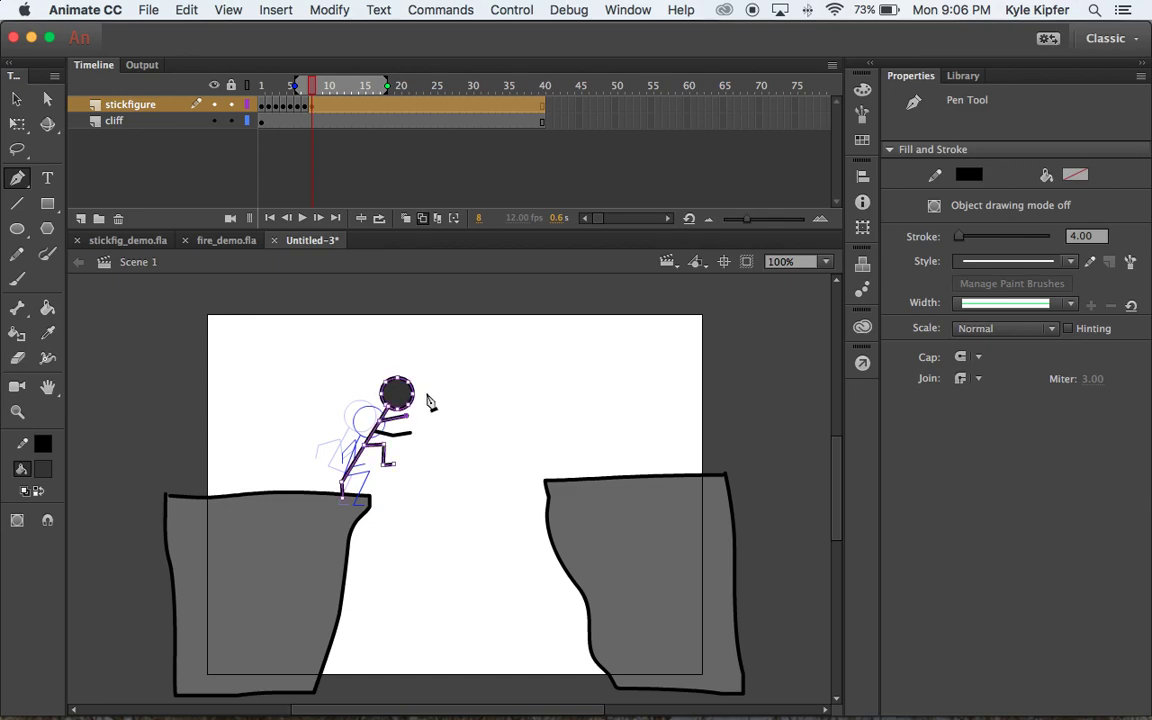
{"action": "key", "text": "v"}
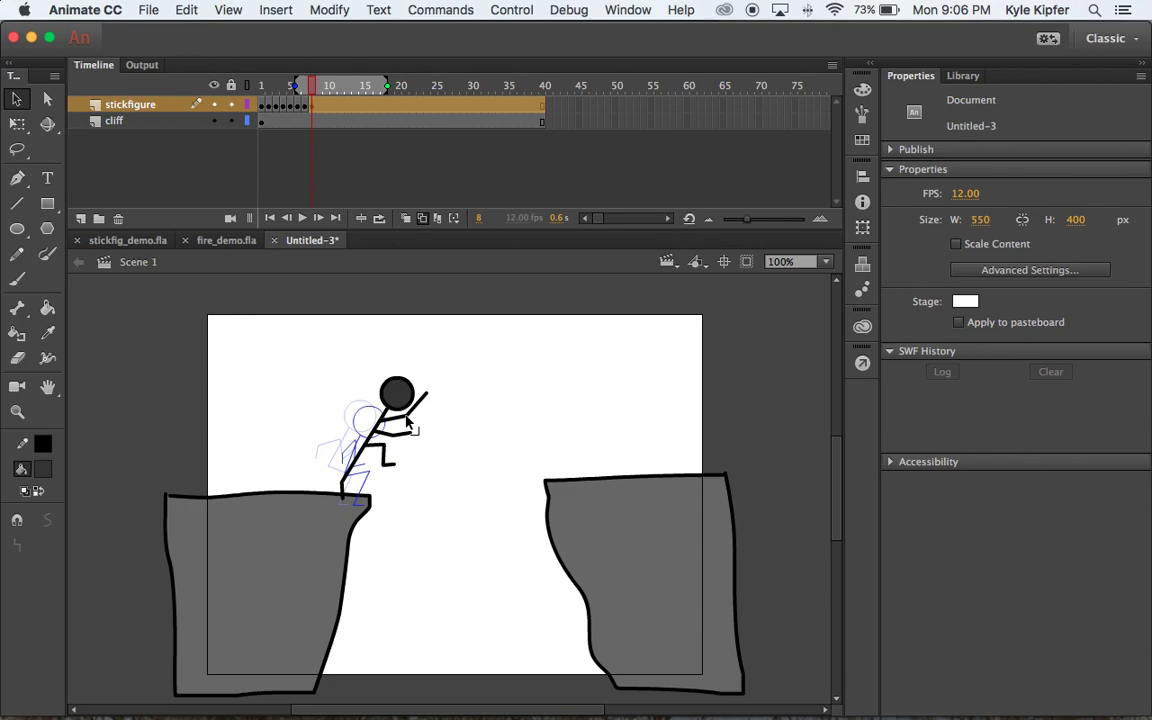
{"action": "left_click_drag", "start_coordinate": [407, 428], "coordinate": [421, 408]}
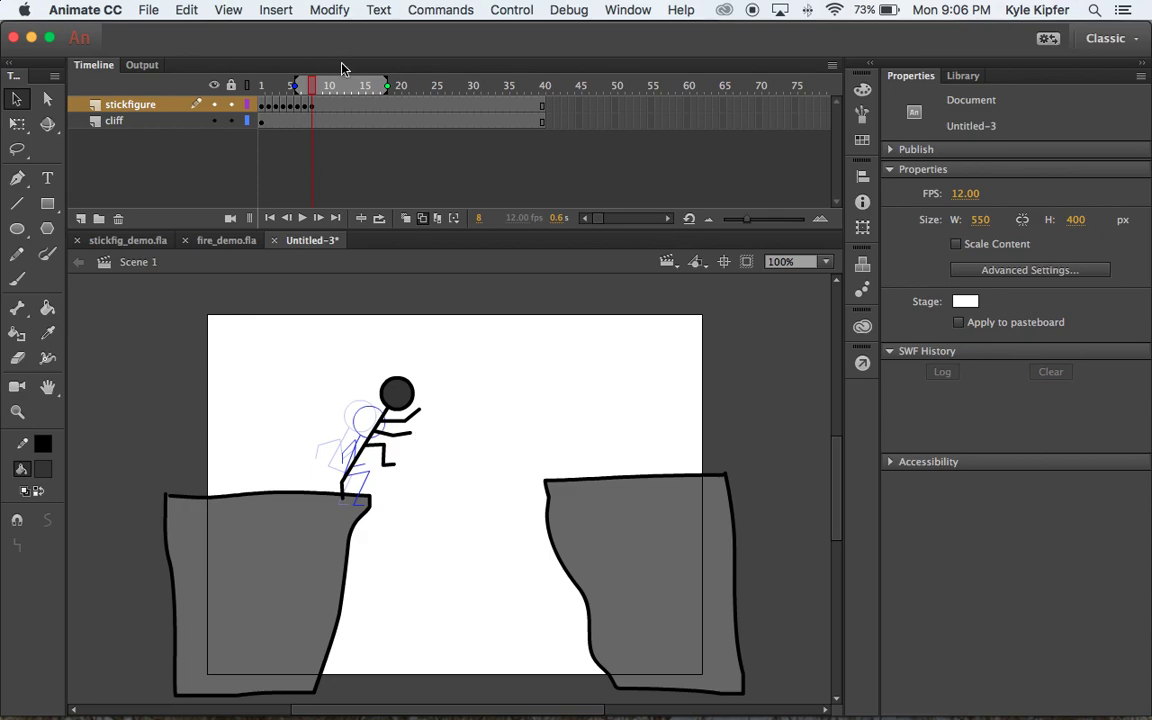
Scrub through frames 8 to 11, then test the movie to review the run and take-off and close the preview.
{"action": "mouse_move", "coordinate": [312, 86]}
{"action": "left_mouse_down"}
{"action": "mouse_move", "coordinate": [265, 88]}
{"action": "mouse_move", "coordinate": [318, 84]}
{"action": "left_mouse_up"}
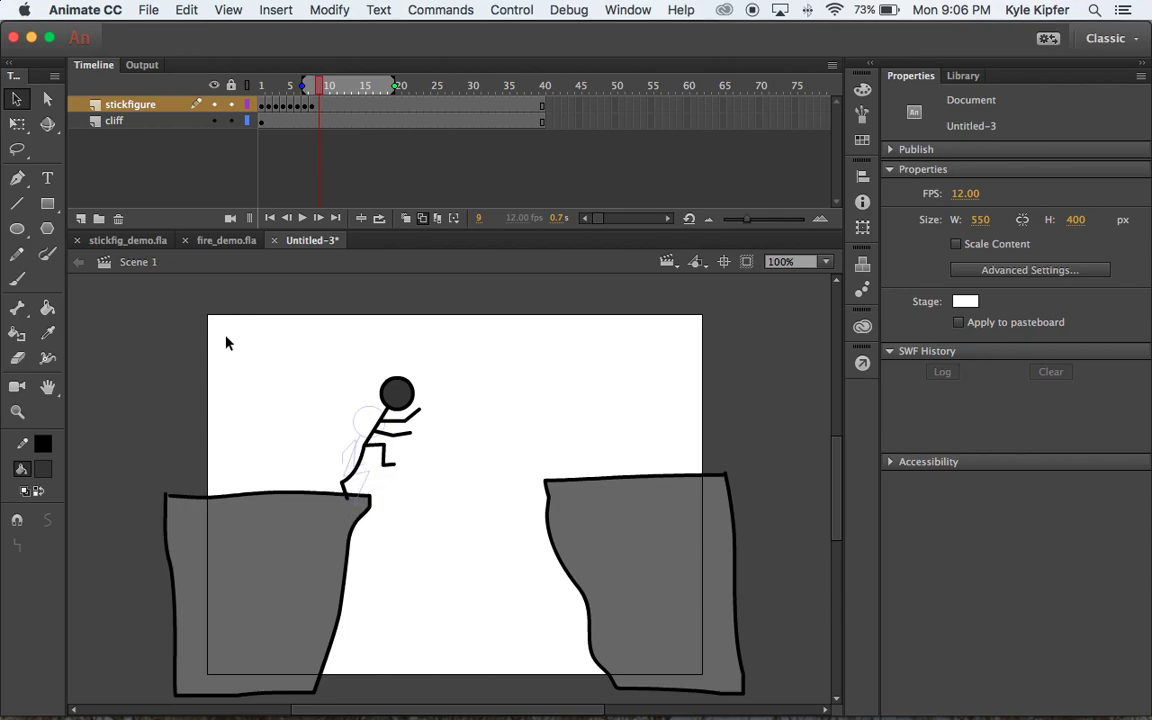
{"action": "left_click", "coordinate": [311, 87]}
{"action": "left_click_drag", "start_coordinate": [311, 87], "coordinate": [335, 87]}
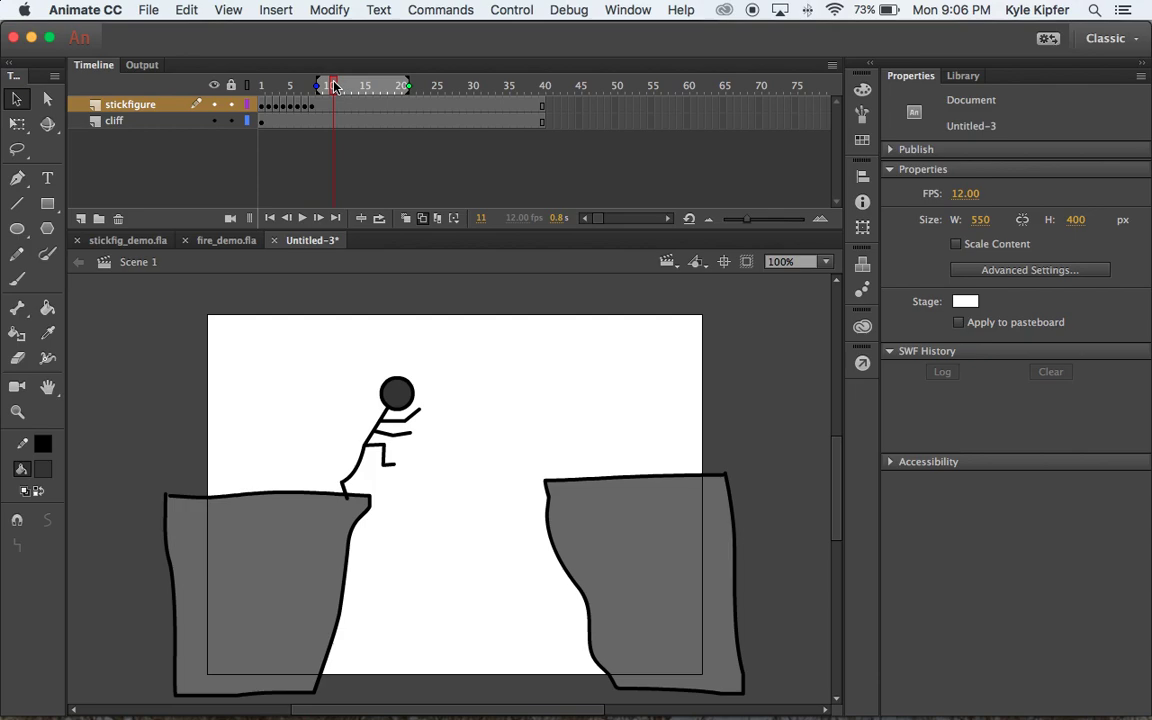
{"action": "key", "text": "super+Return"}
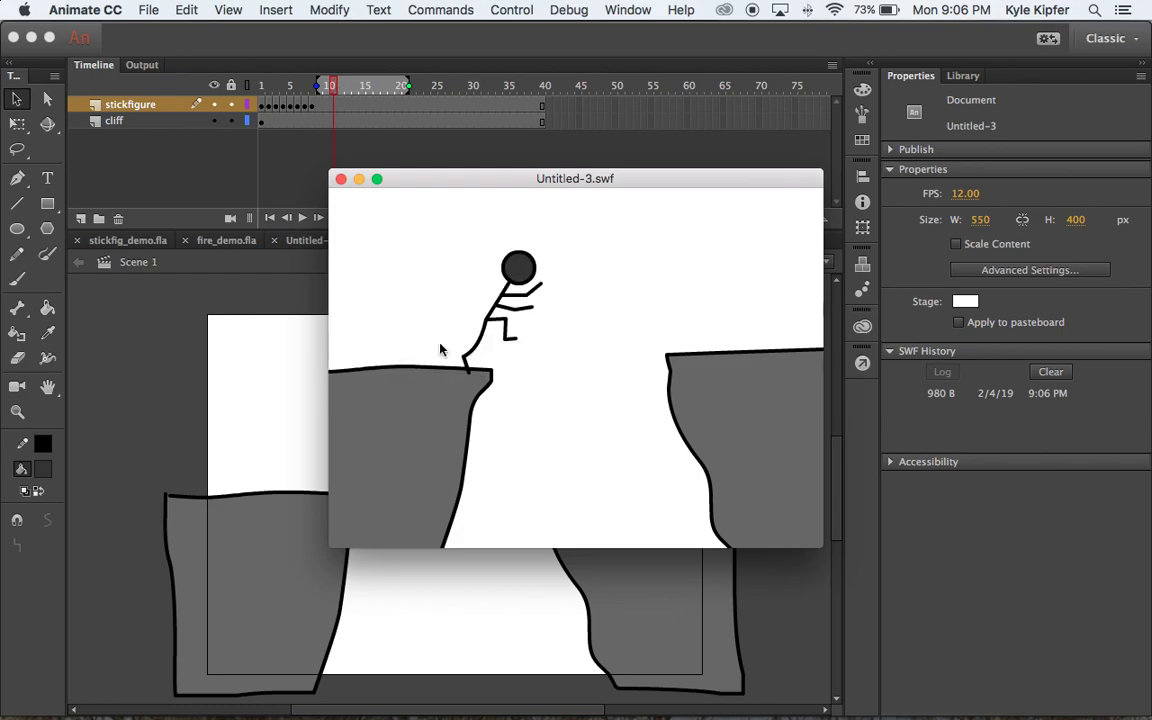
{"action": "left_click", "coordinate": [341, 181]}
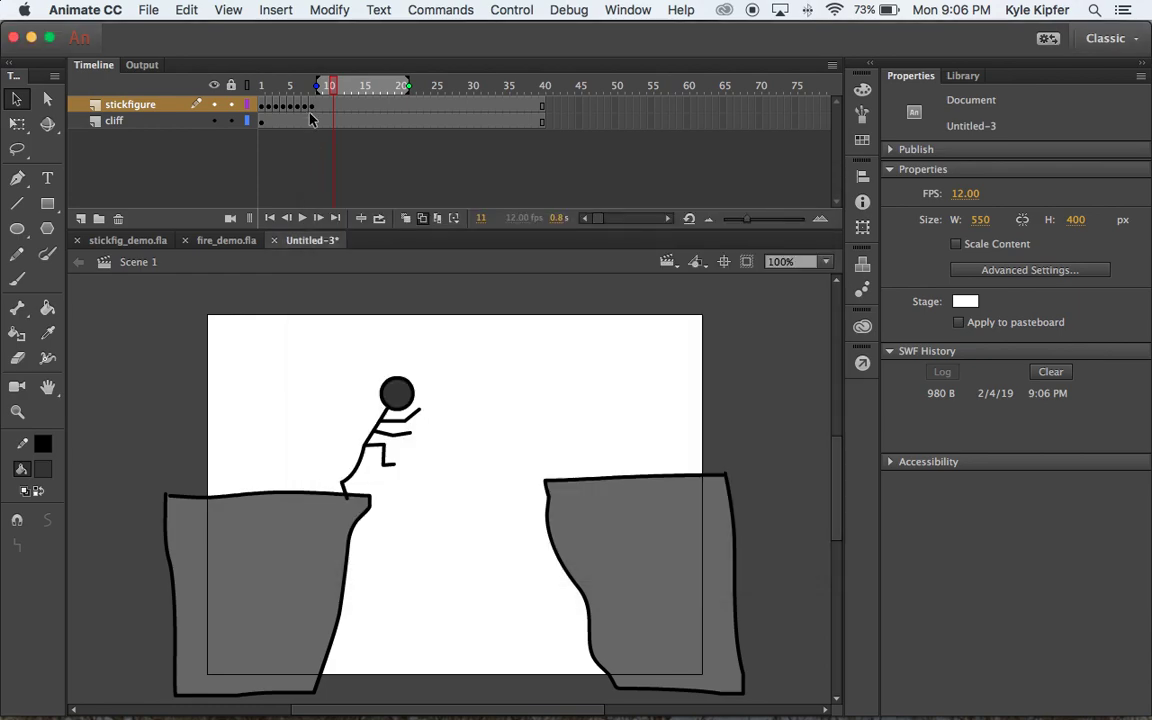
Add a keyframe at frame 9 of the stickfigure layer and move the whole figure up and forward off the cliff.
{"action": "left_click", "coordinate": [318, 105]}
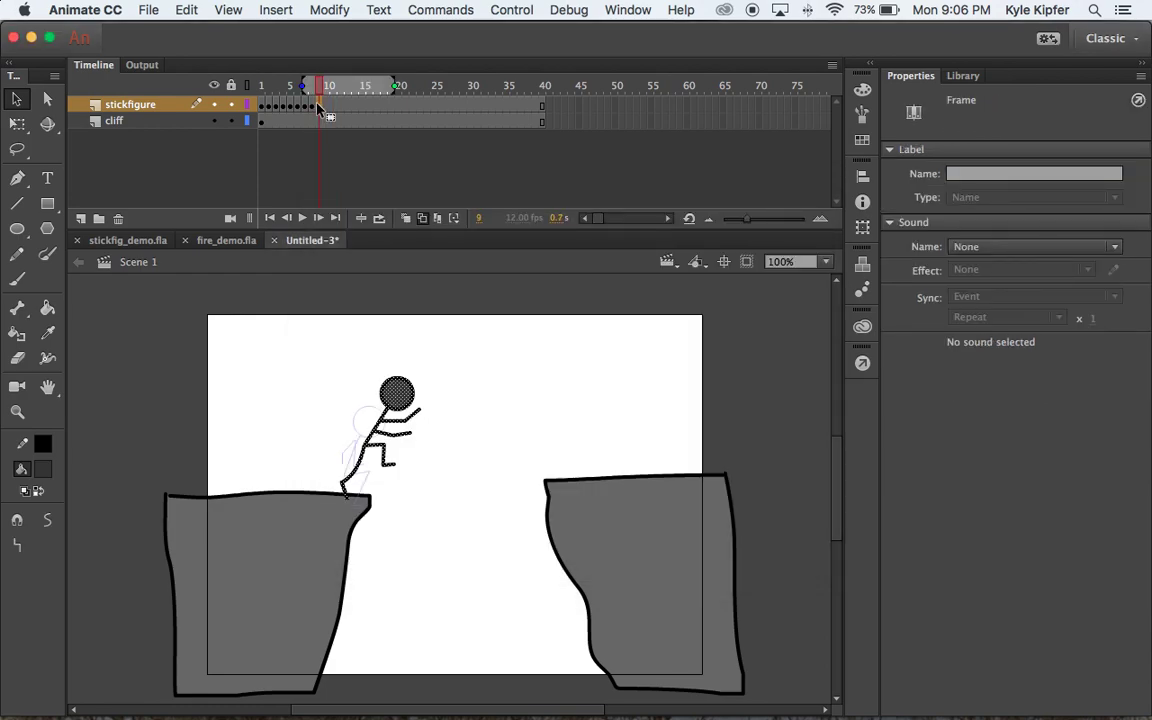
{"action": "left_click", "coordinate": [318, 106]}
{"action": "key", "text": "period"}
{"action": "left_click", "coordinate": [318, 106]}
{"action": "left_click", "coordinate": [312, 106]}
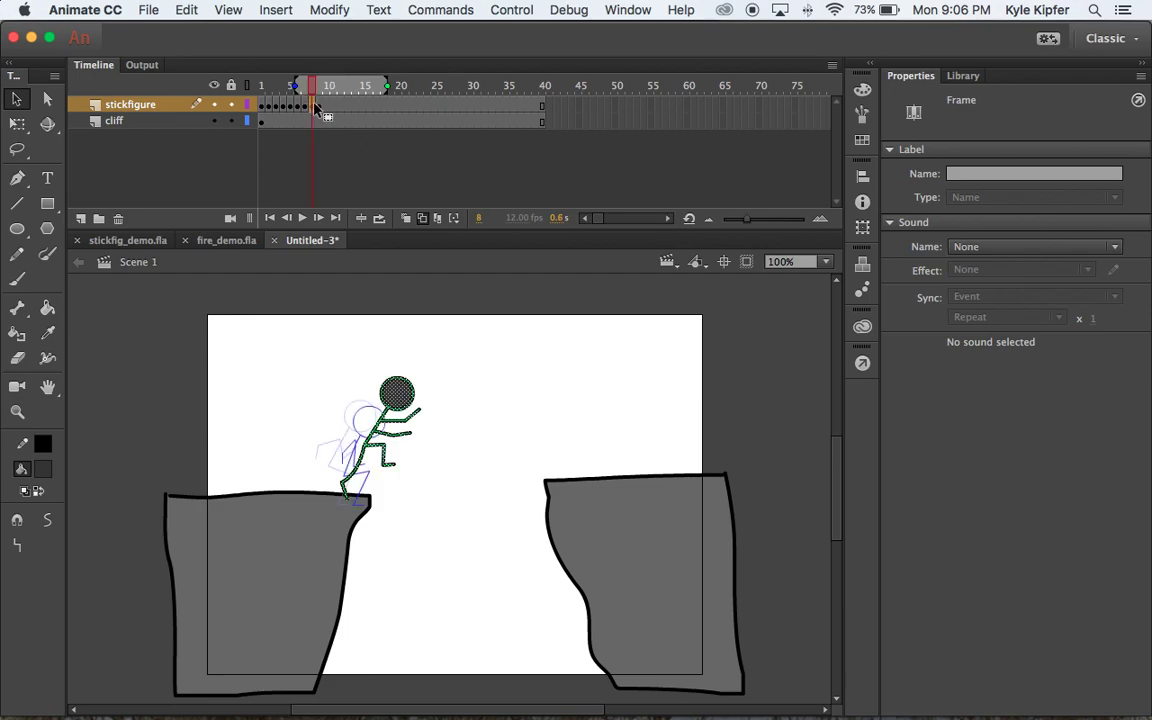
{"action": "left_click", "coordinate": [319, 106]}
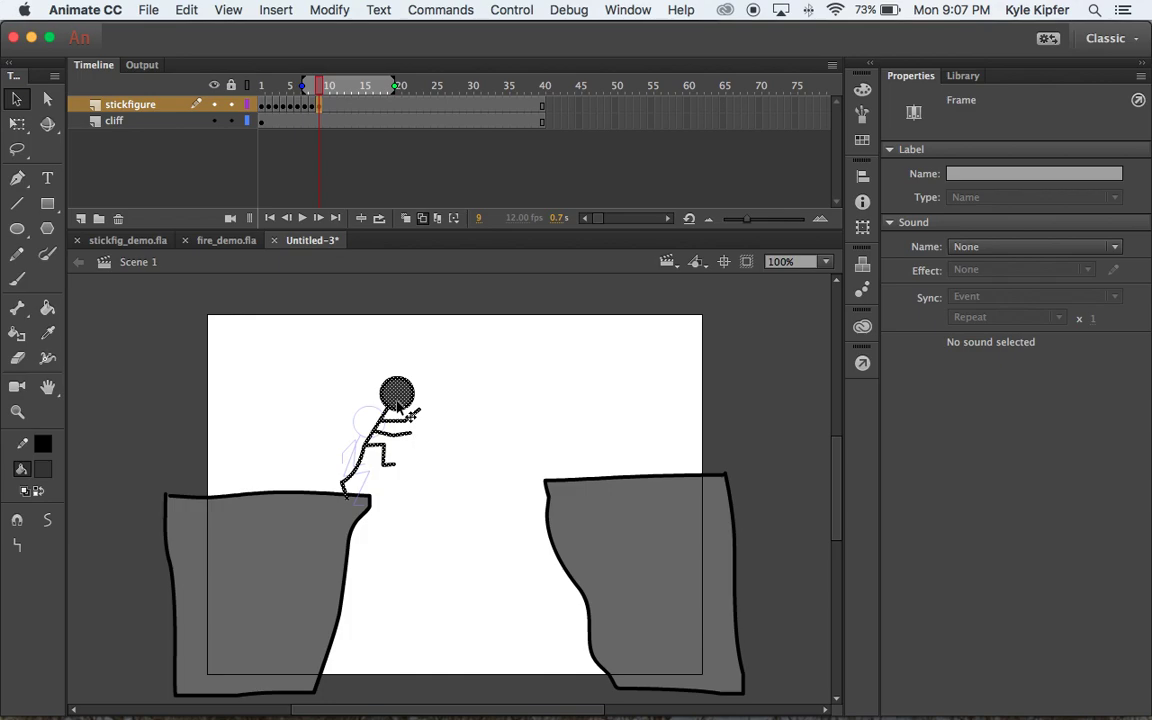
{"action": "left_click_drag", "start_coordinate": [397, 405], "coordinate": [437, 386]}
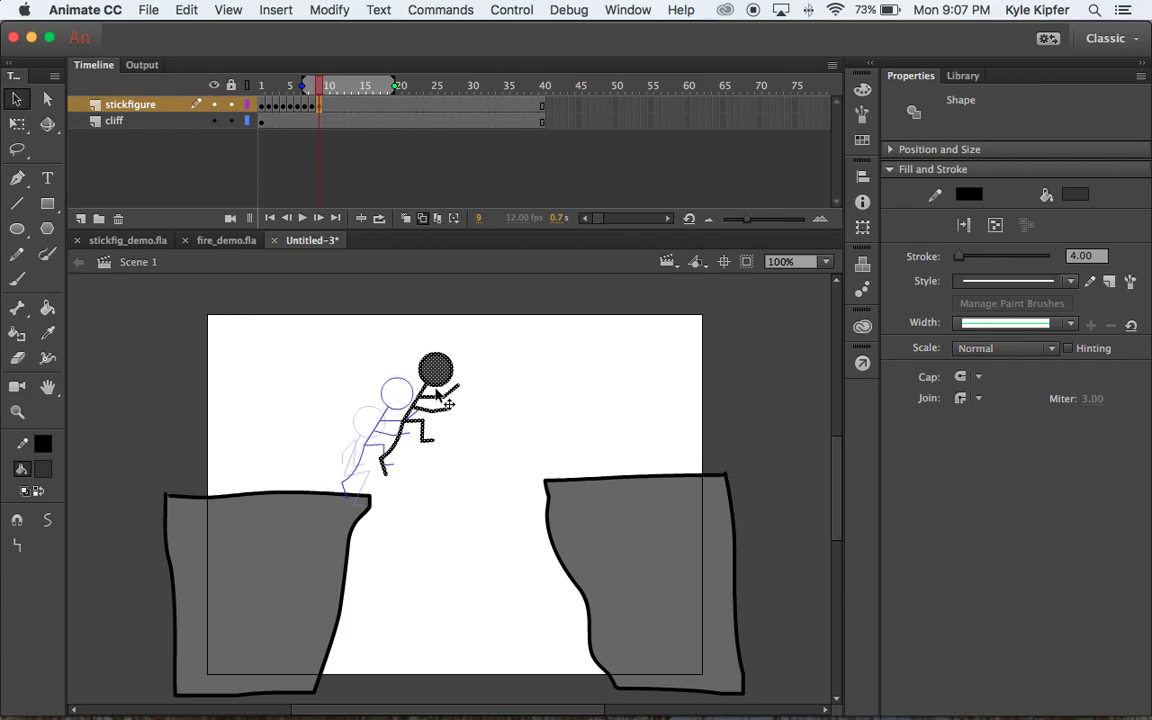
Reshape the frame 9 figure by swinging the front leg downward and back and angling the lower forearm upward.
{"action": "left_click", "coordinate": [495, 450]}
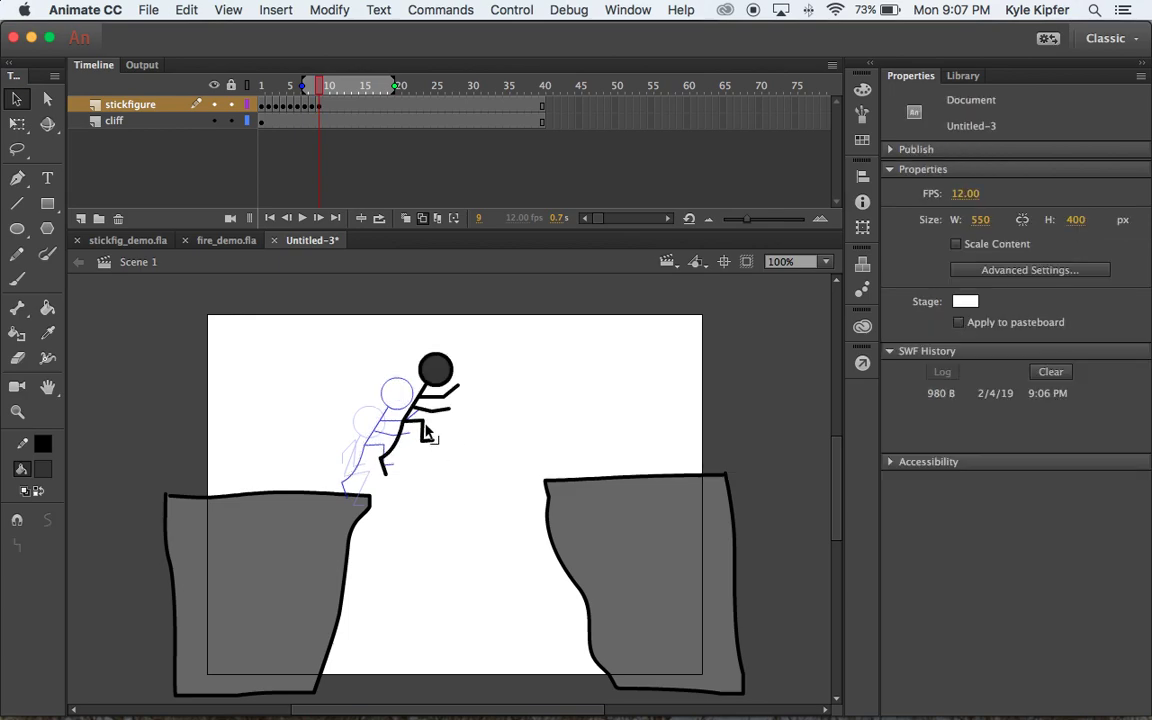
{"action": "left_click_drag", "start_coordinate": [423, 428], "coordinate": [410, 462]}
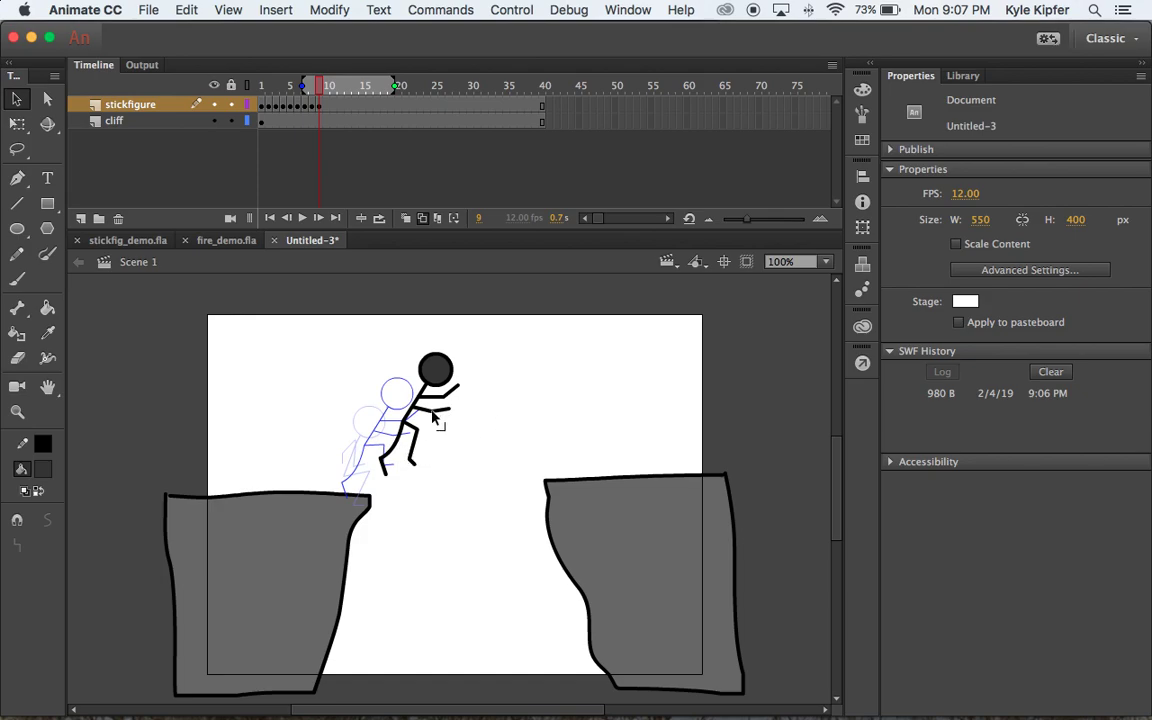
{"action": "left_click_drag", "start_coordinate": [432, 412], "coordinate": [455, 394]}
Add a keyframe at frame 10, move the figure forward over the gap, and rotate it counterclockwise into a more upright pose.
{"action": "left_click", "coordinate": [326, 90]}
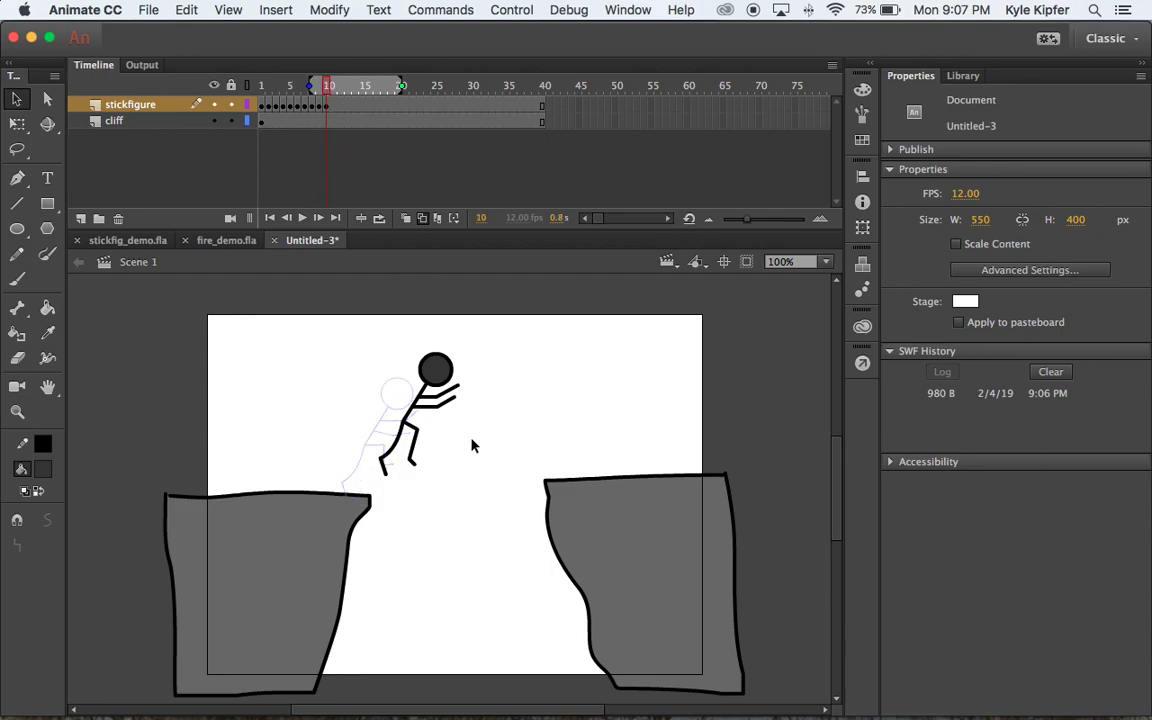
{"action": "left_click", "coordinate": [326, 105]}
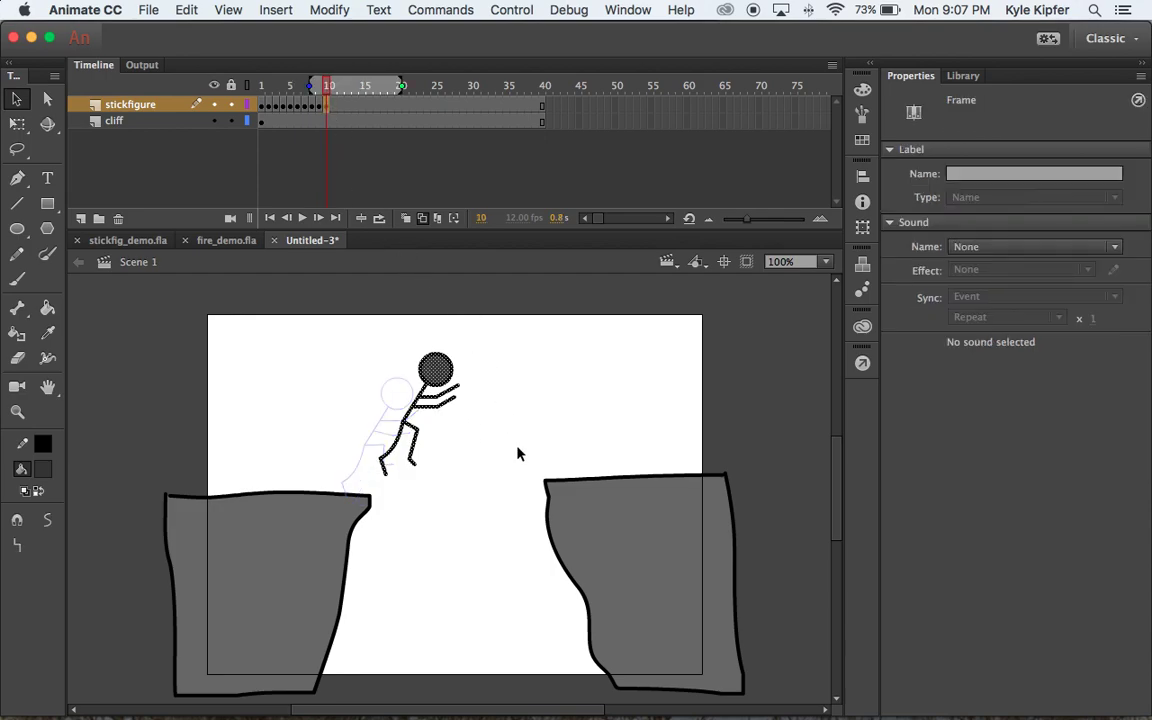
{"action": "left_click_drag", "start_coordinate": [441, 376], "coordinate": [475, 371]}
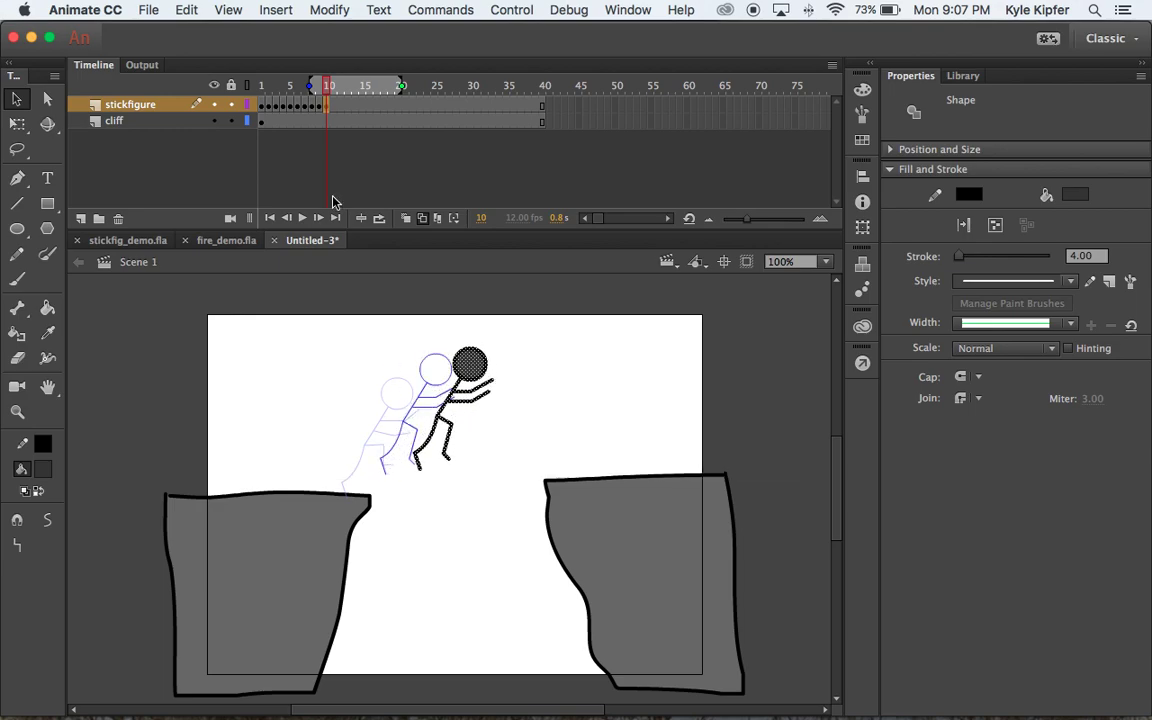
{"action": "left_click", "coordinate": [17, 123]}
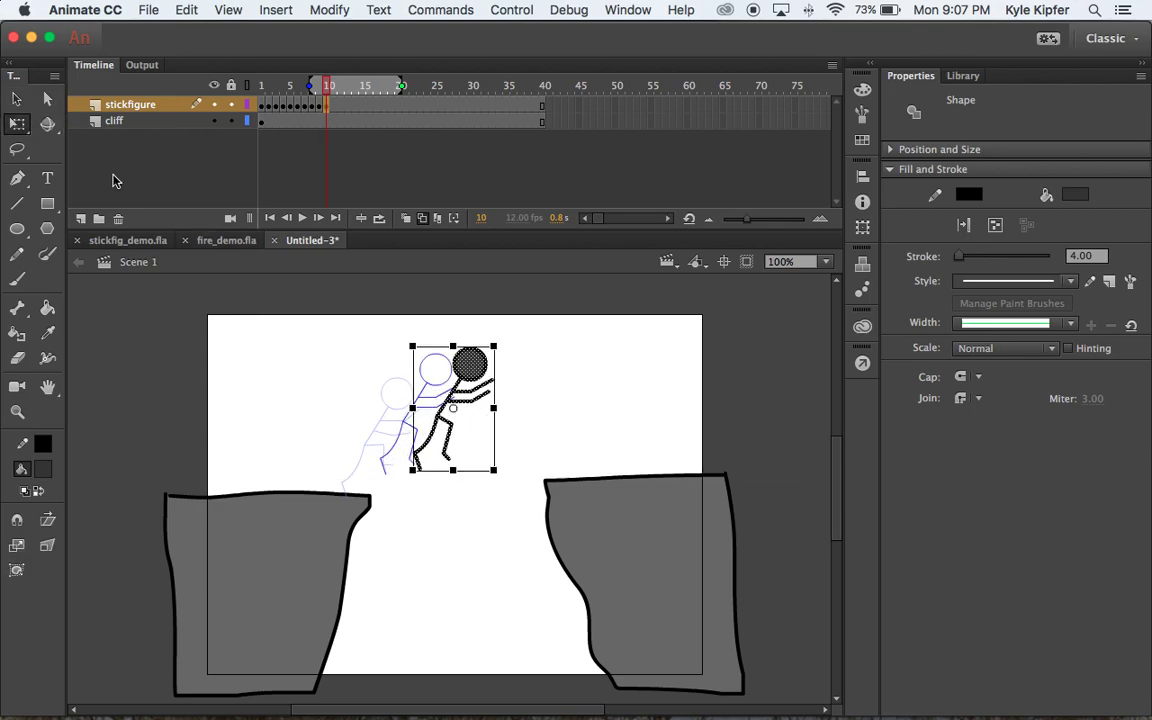
{"action": "left_click_drag", "start_coordinate": [411, 489], "coordinate": [446, 504]}
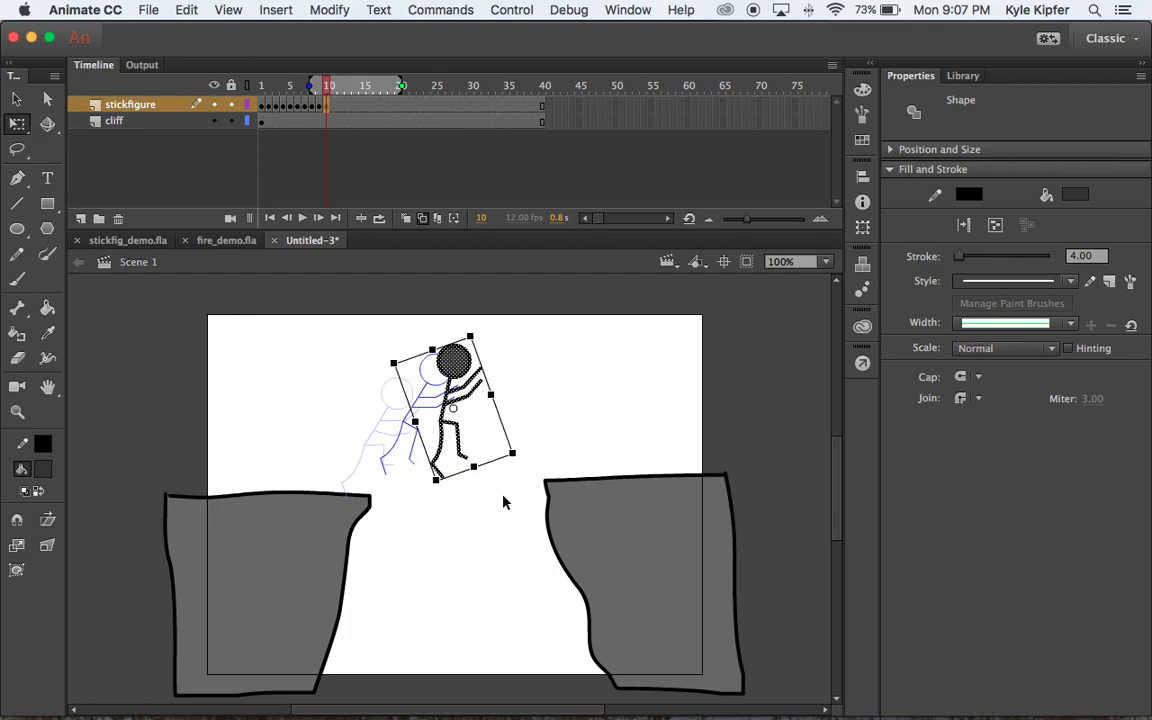
Add a keyframe at frame 11, move the figure forward and slightly down, and rotate it counterclockwise until the torso is vertical.
{"action": "left_click", "coordinate": [335, 110]}
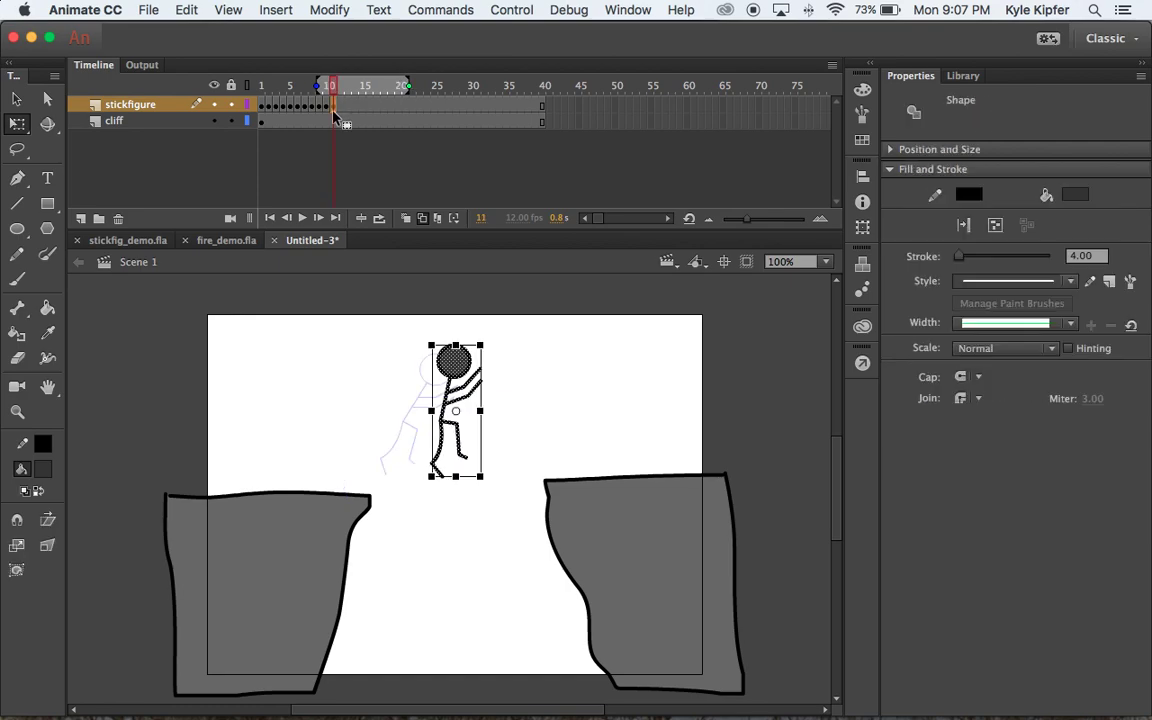
{"action": "left_click_drag", "start_coordinate": [463, 372], "coordinate": [496, 380]}
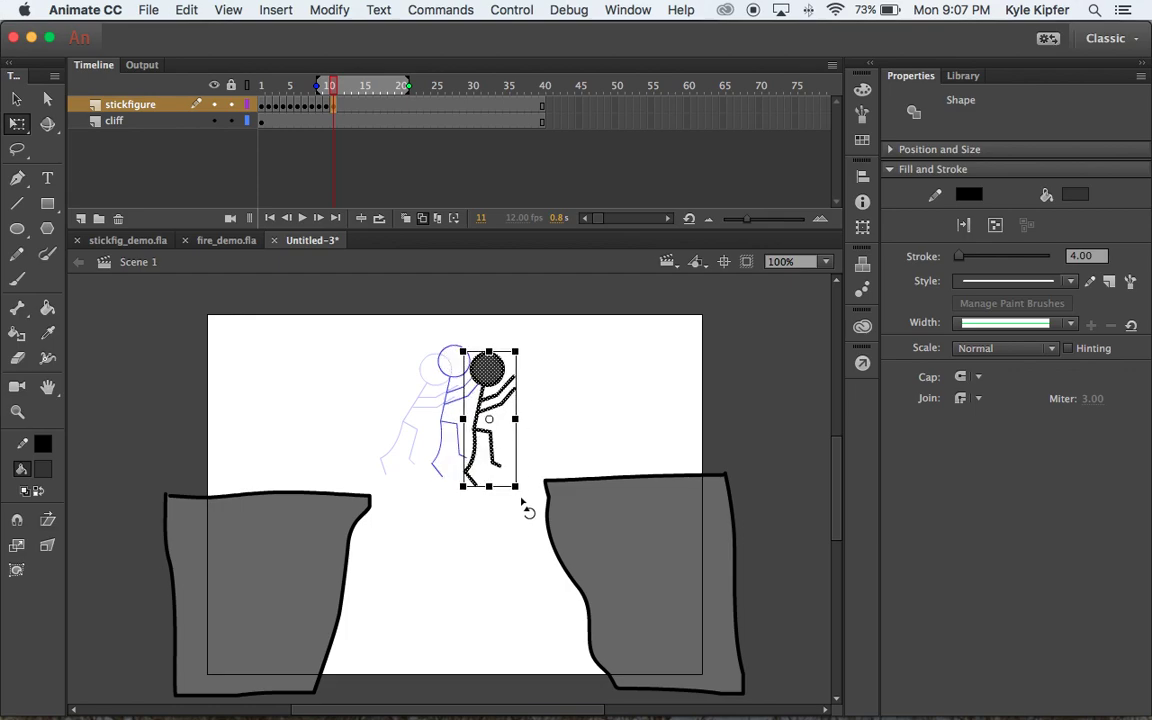
{"action": "left_click_drag", "start_coordinate": [527, 505], "coordinate": [536, 492]}
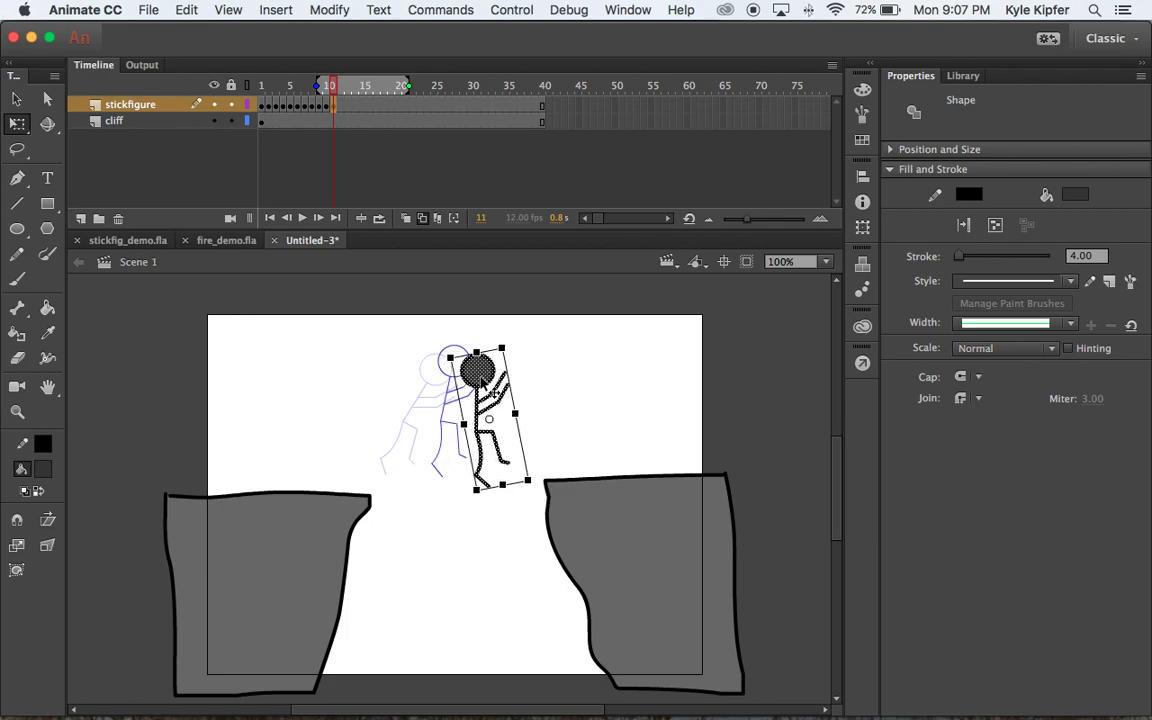
{"action": "left_click_drag", "start_coordinate": [482, 390], "coordinate": [495, 377]}
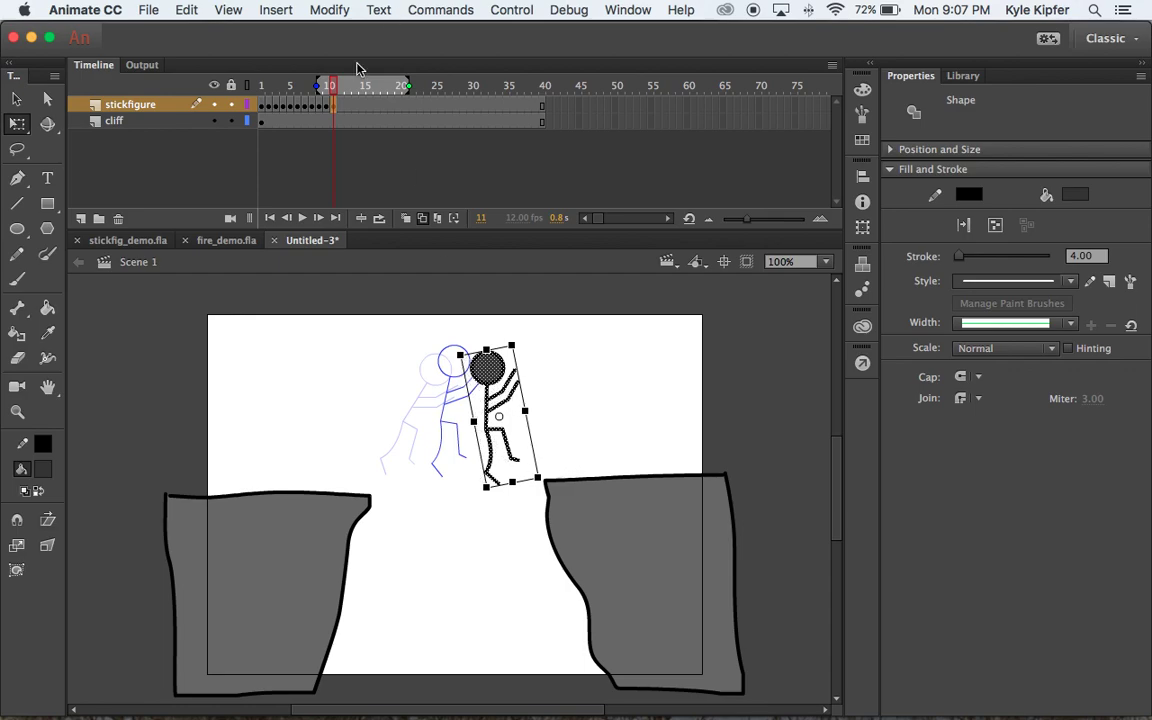
Add a keyframe at frame 12 and move the figure forward and slightly down toward the far cliff.
{"action": "key", "text": "F6"}
{"action": "left_click_drag", "start_coordinate": [492, 383], "coordinate": [531, 387]}
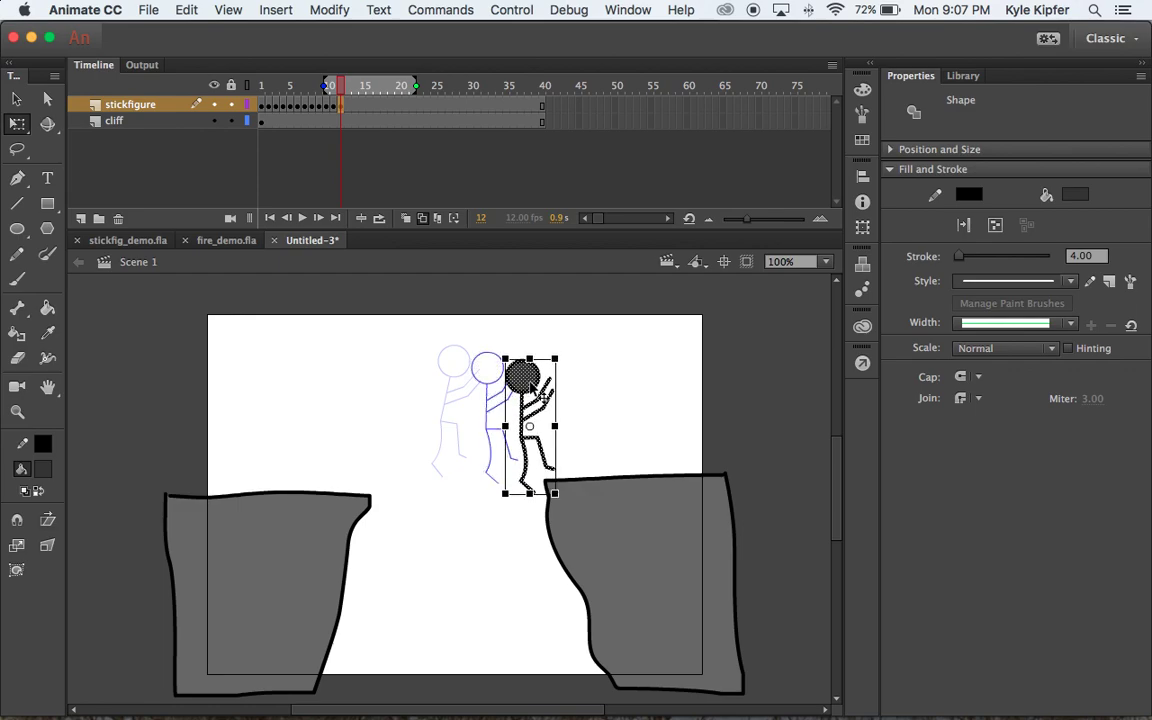
Reshape the frame 12 figure by lifting both legs above the far cliff's edge and bending the lower arm at the elbow.
{"action": "left_click", "coordinate": [605, 449]}
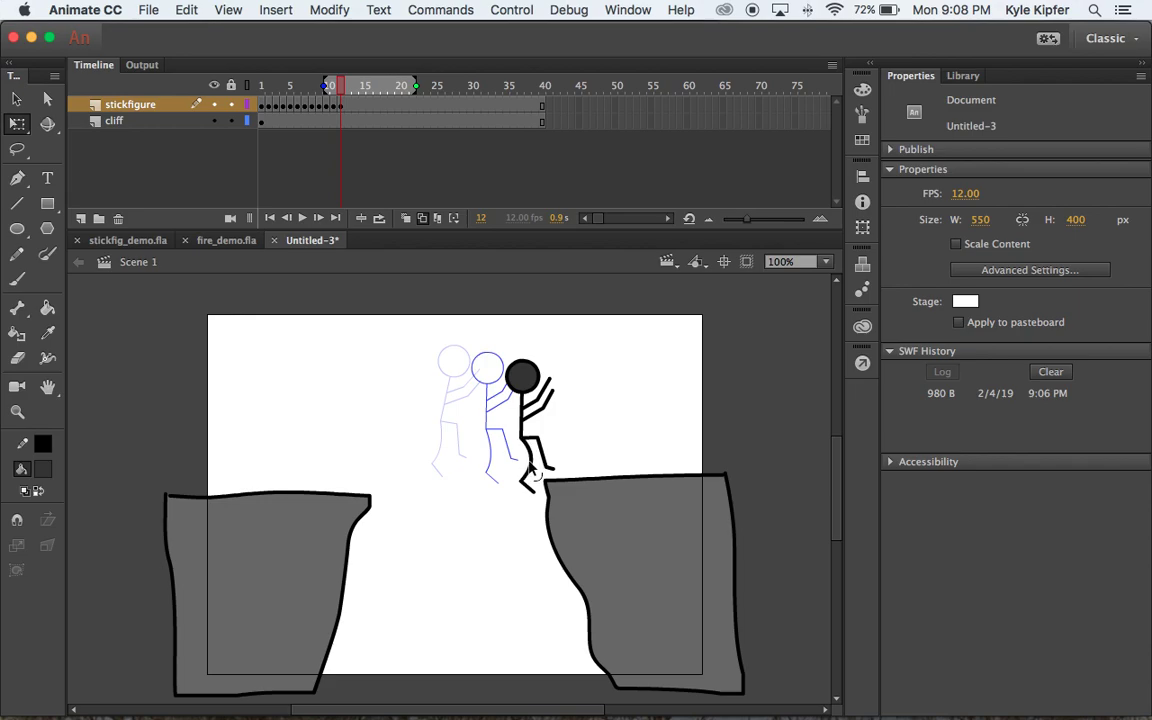
{"action": "left_click_drag", "start_coordinate": [520, 488], "coordinate": [552, 462]}
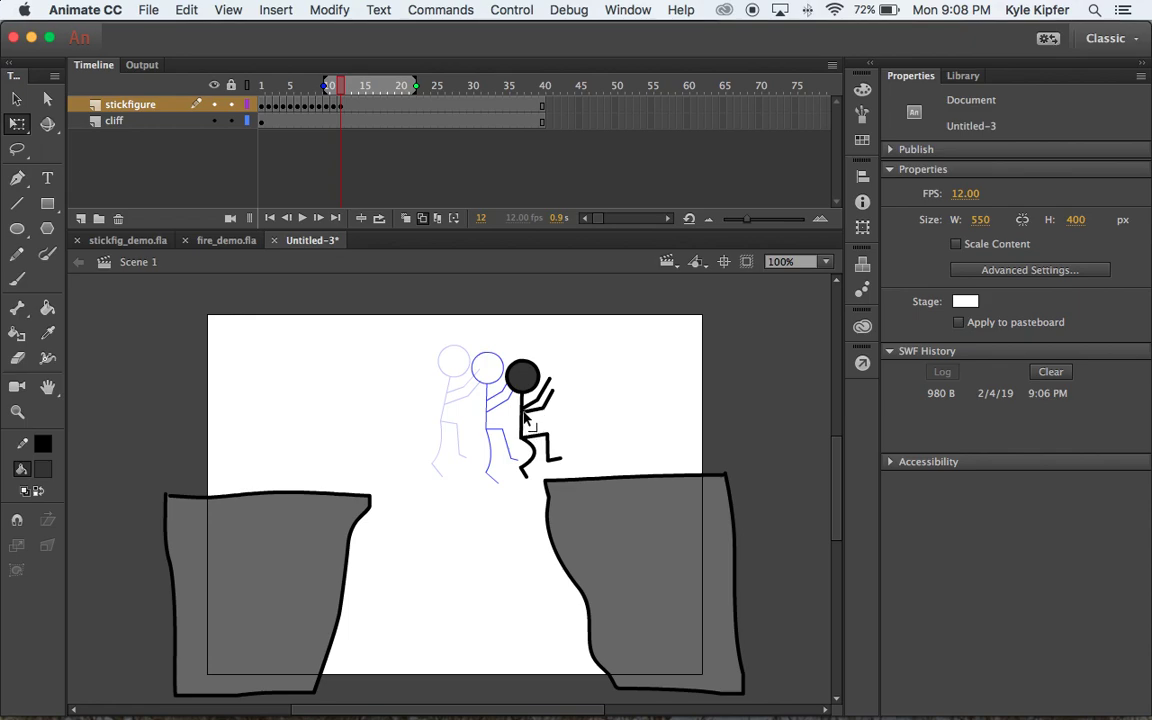
{"action": "mouse_move", "coordinate": [555, 398]}
{"action": "left_mouse_down"}
{"action": "mouse_move", "coordinate": [538, 422]}
{"action": "mouse_move", "coordinate": [553, 416]}
{"action": "mouse_move", "coordinate": [546, 405]}
{"action": "left_mouse_up"}
Insert a blank keyframe at frame 13 of the stickfigure layer.
{"action": "mouse_move", "coordinate": [340, 86]}
{"action": "left_mouse_down"}
{"action": "mouse_move", "coordinate": [296, 86]}
{"action": "mouse_move", "coordinate": [364, 86]}
{"action": "mouse_move", "coordinate": [347, 86]}
{"action": "left_mouse_up"}
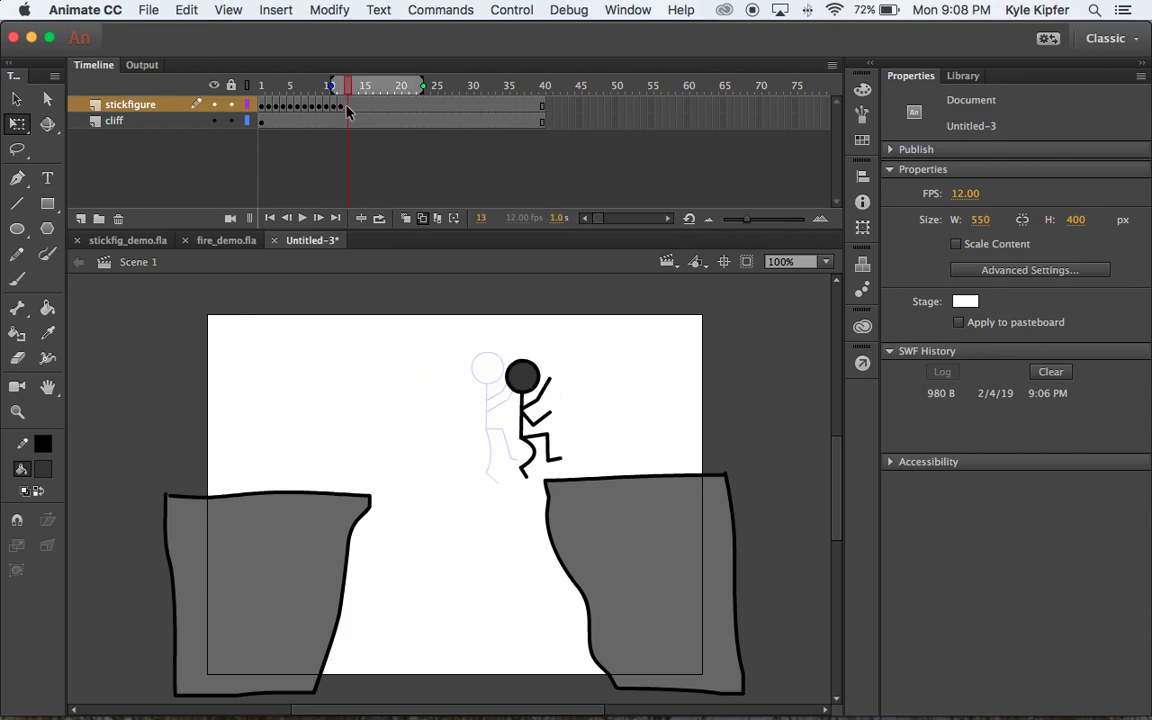
{"action": "left_click", "coordinate": [340, 104]}
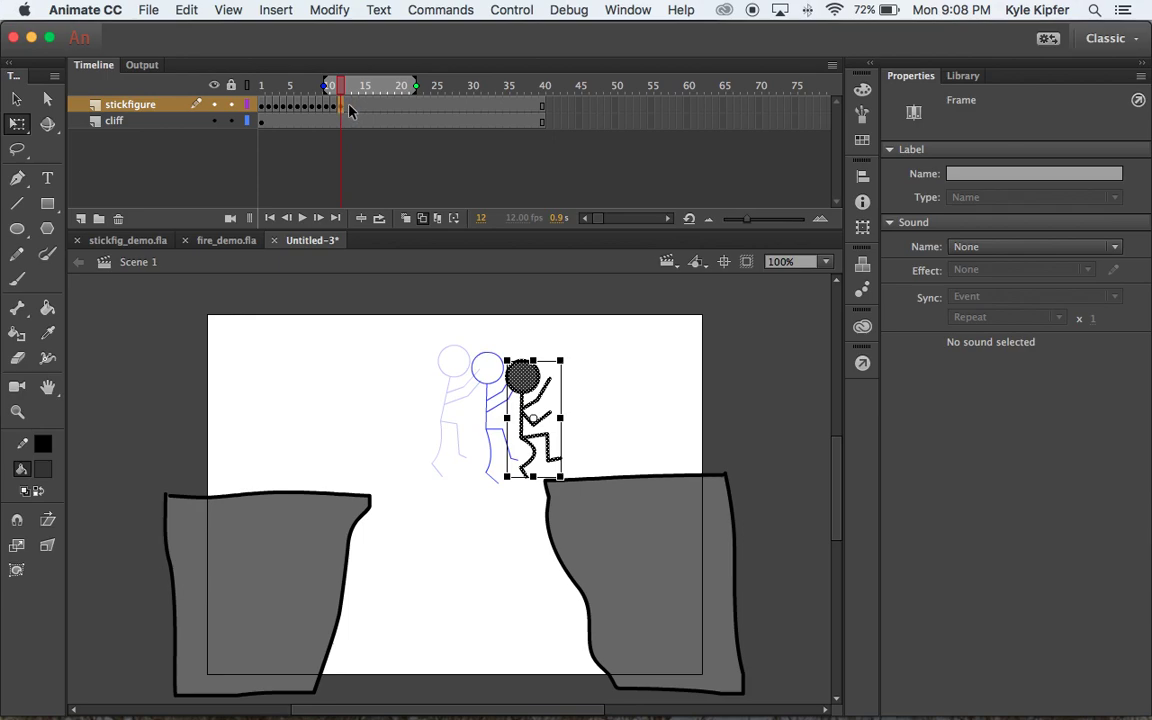
{"action": "left_click", "coordinate": [349, 106]}
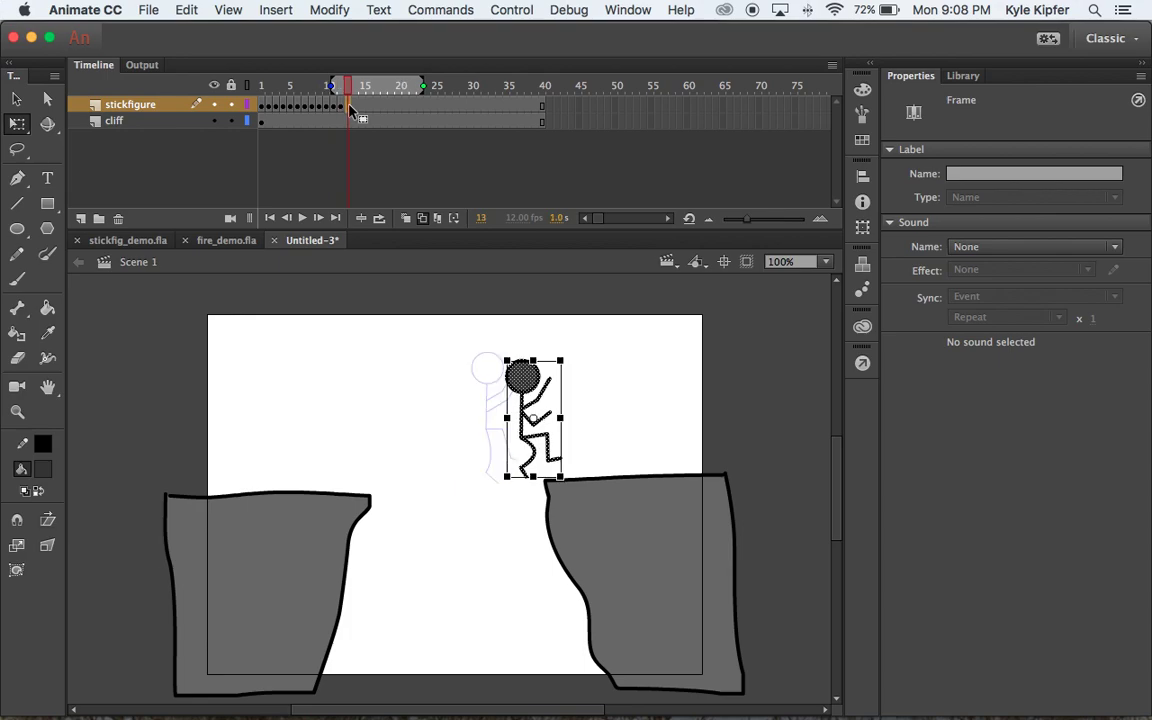
{"action": "key", "text": "F7"}
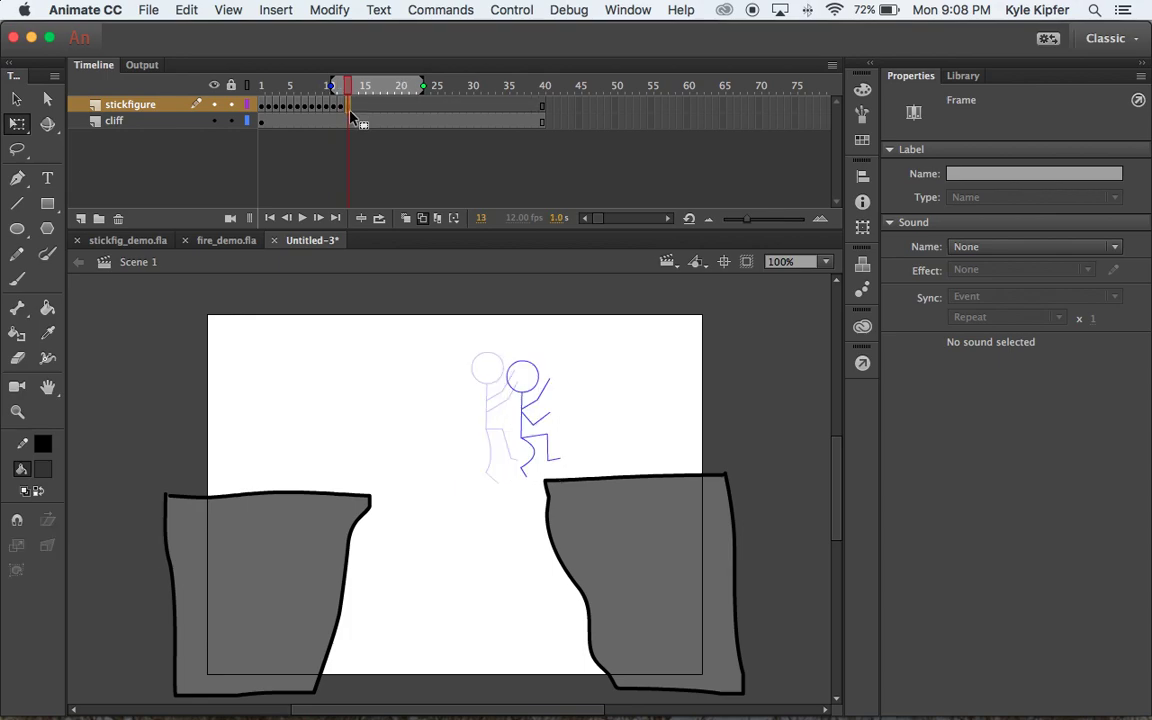
Copy the crouching figure from frame 7 into frame 13, place it on the far cliff's near edge, and add a blank keyframe at frame 14.
{"action": "left_click", "coordinate": [320, 106]}
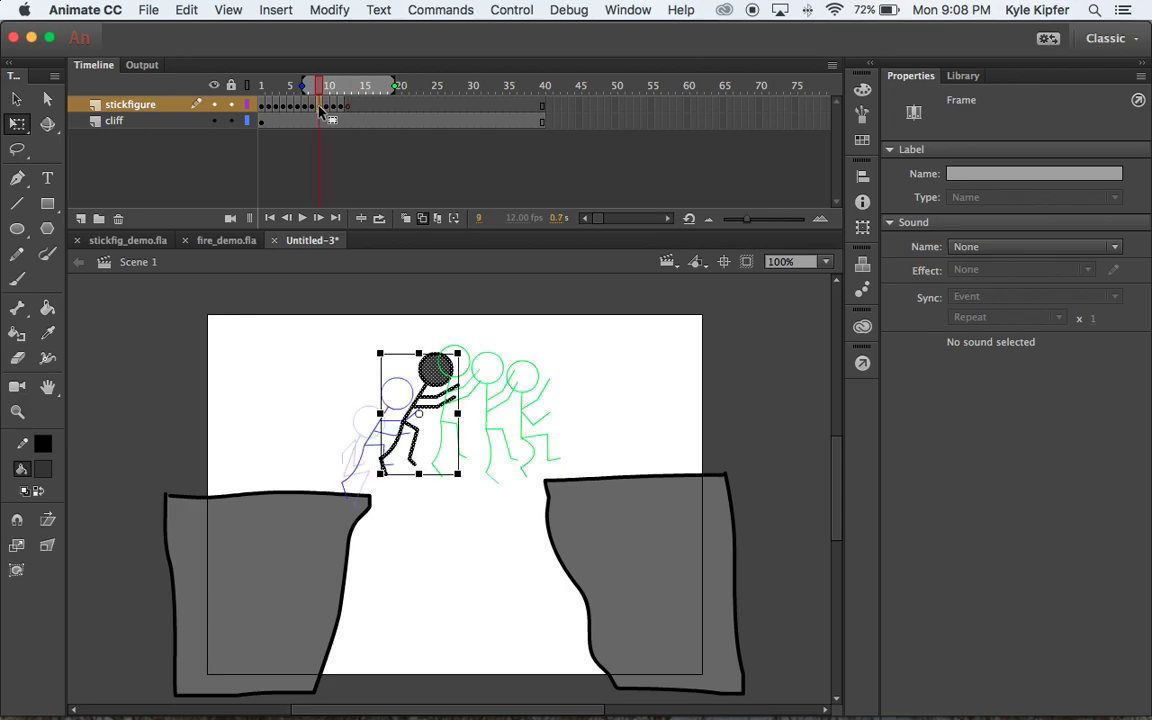
{"action": "left_click", "coordinate": [308, 106]}
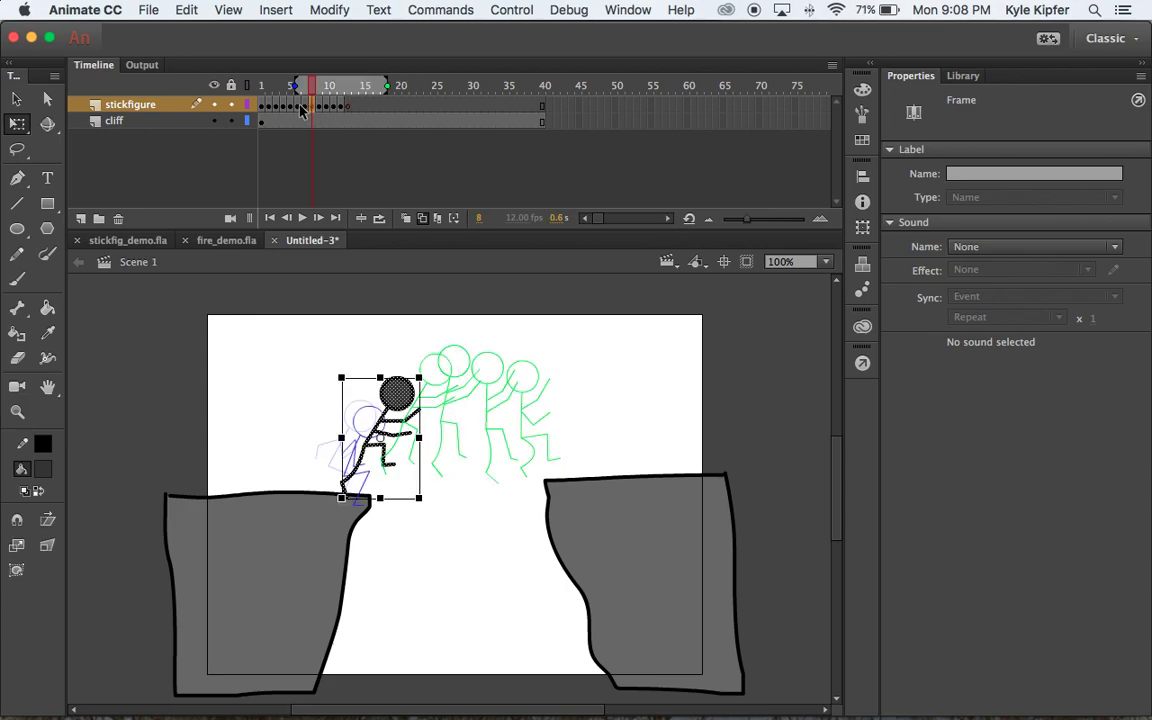
{"action": "left_click", "coordinate": [297, 106]}
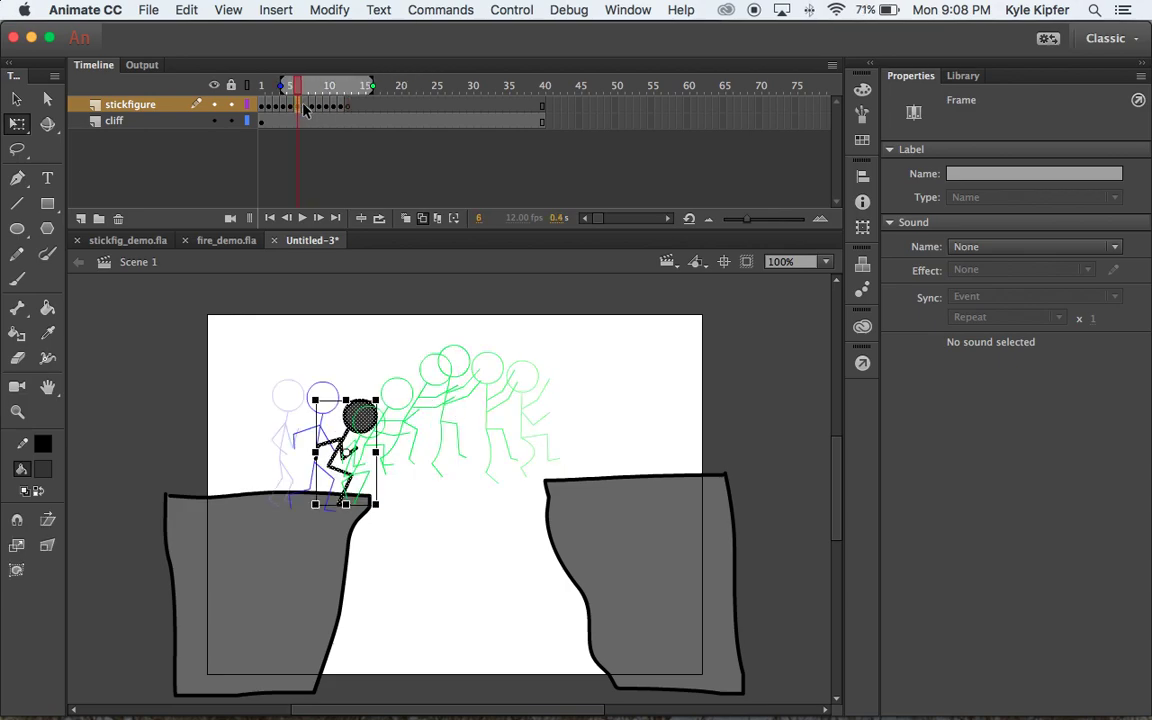
{"action": "left_click", "coordinate": [304, 106]}
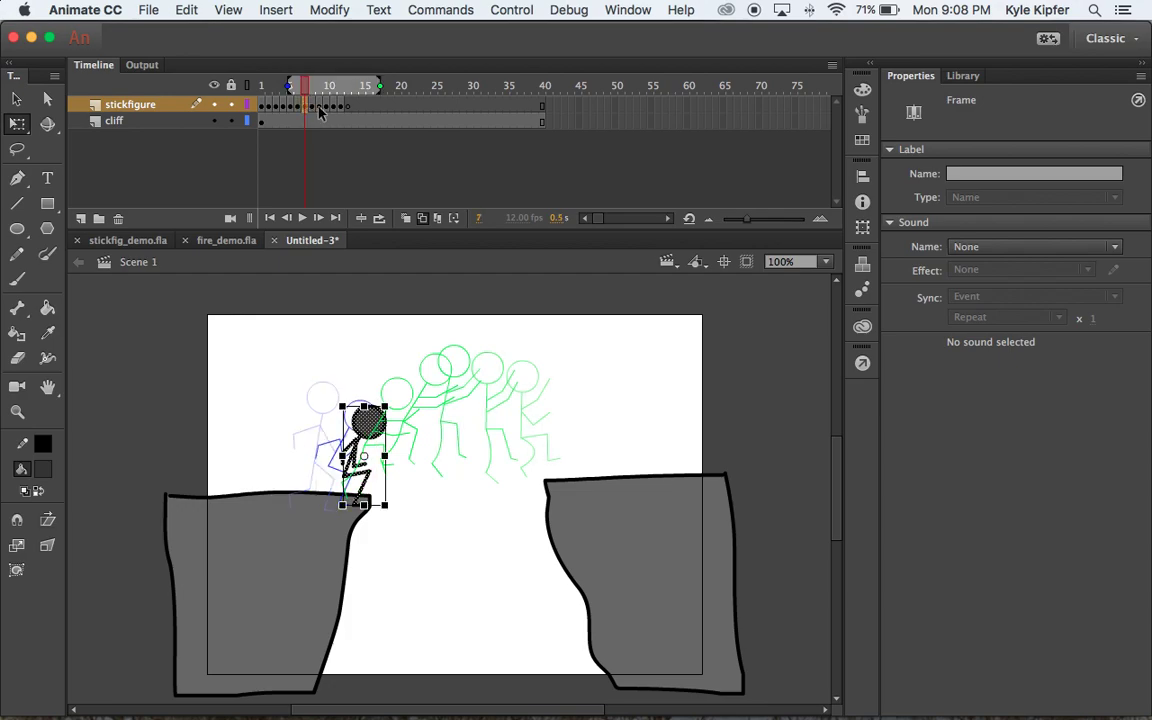
{"action": "left_click", "coordinate": [348, 106]}
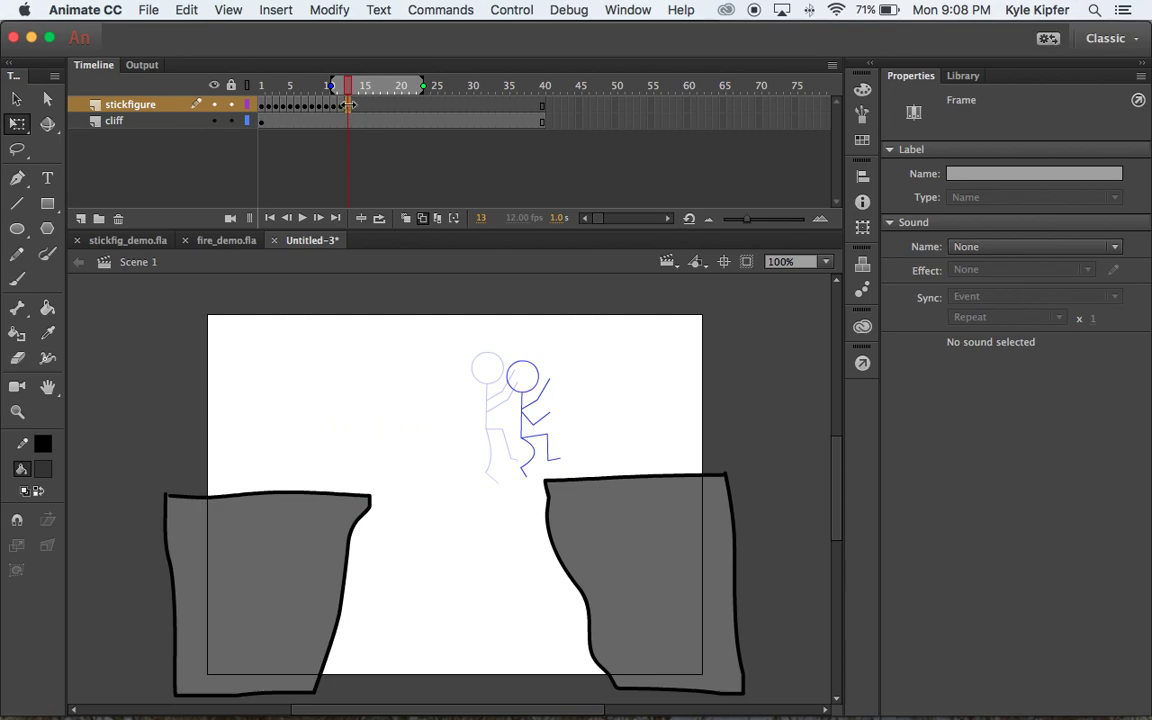
{"action": "key", "text": "ctrl+v"}
{"action": "left_click_drag", "start_coordinate": [453, 469], "coordinate": [575, 427]}
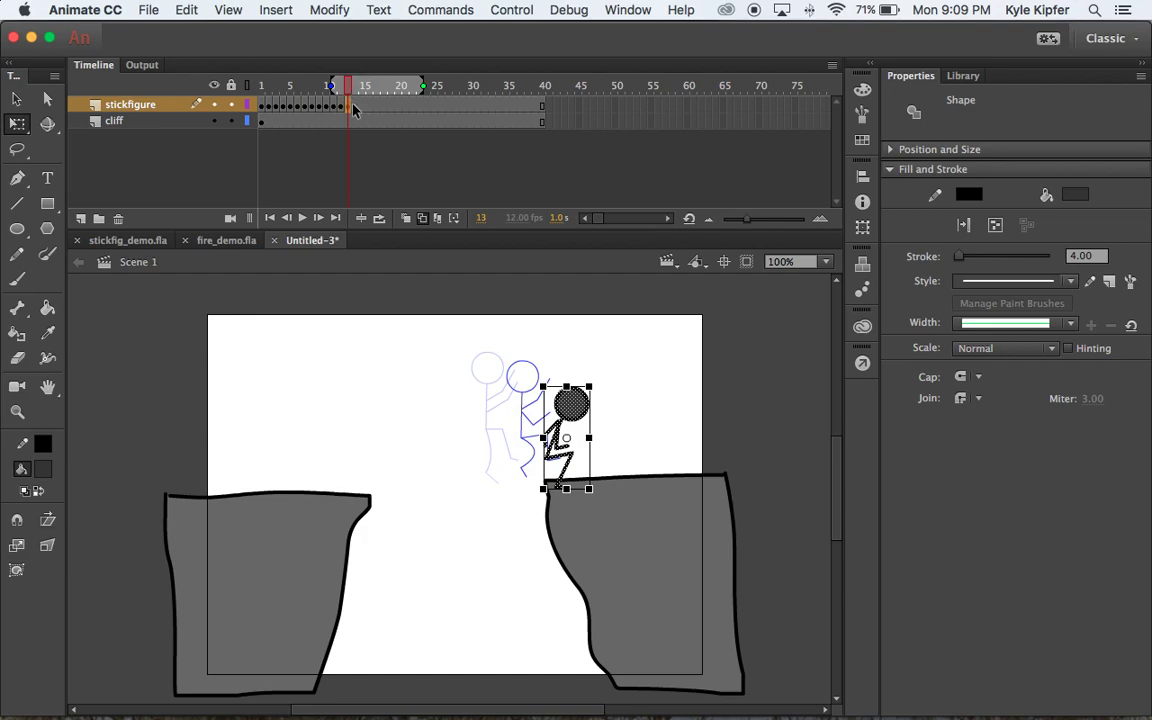
{"action": "key", "text": "Return"}
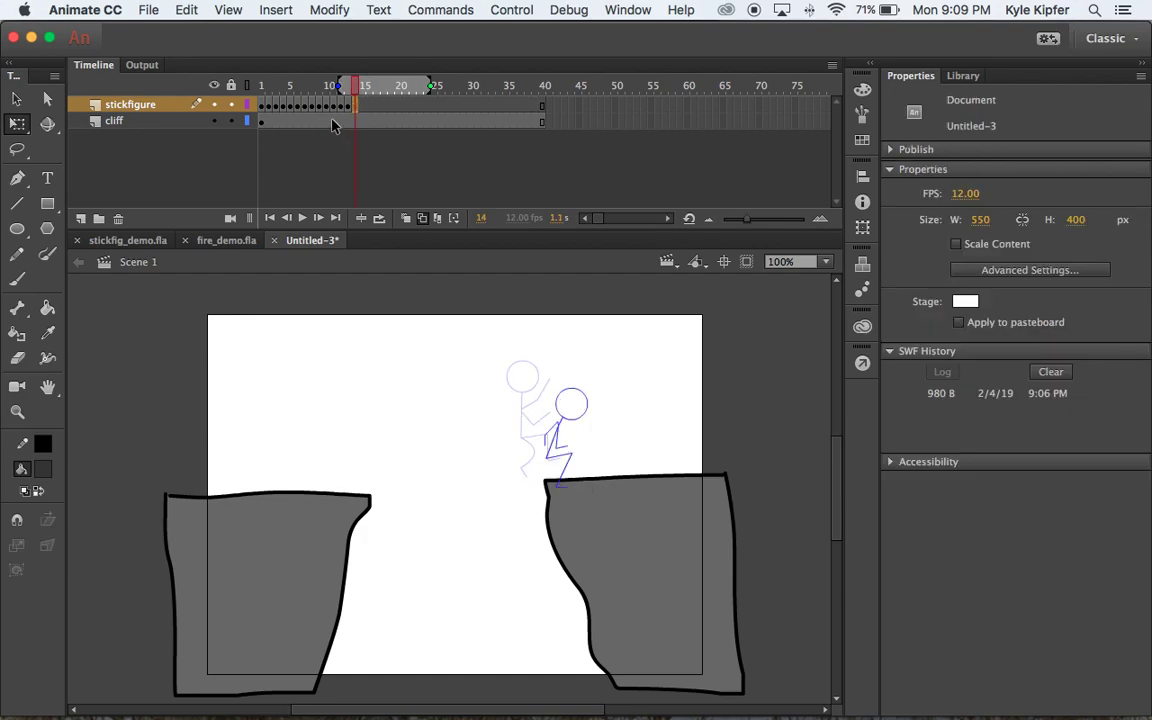
Copy the frame 7 crouching figure into frame 14 and place it slightly ahead of the frame 13 figure on the far cliff.
{"action": "left_click", "coordinate": [326, 105]}
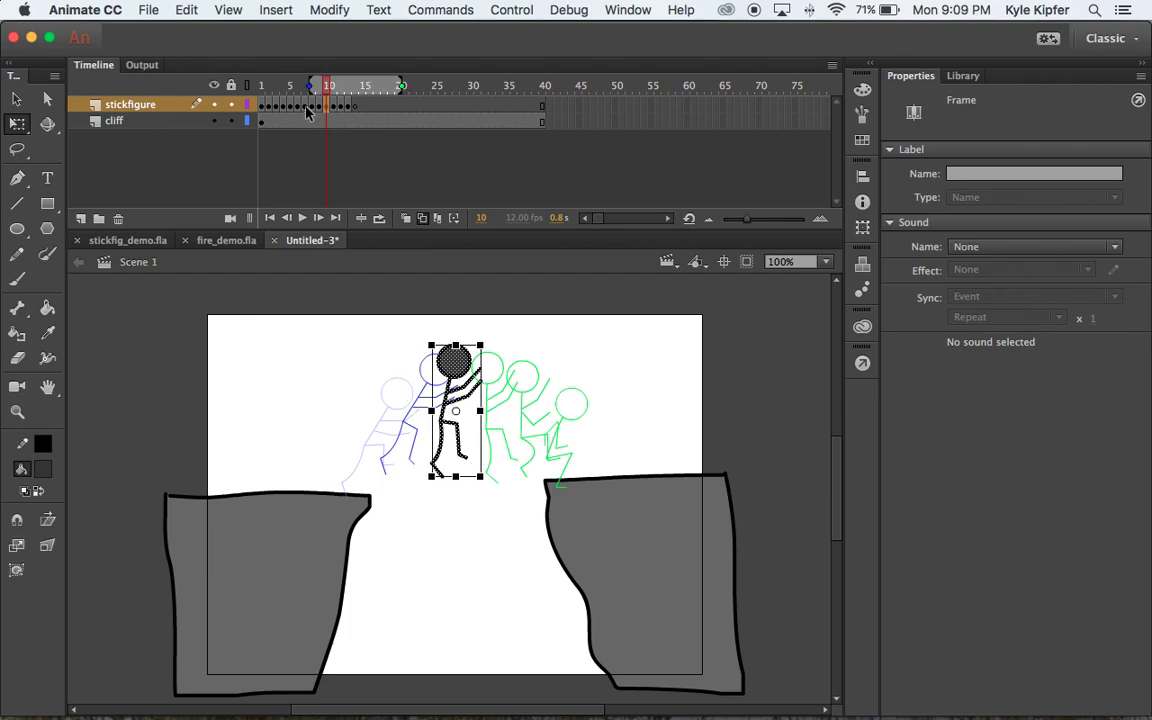
{"action": "left_click", "coordinate": [306, 106]}
{"action": "left_click", "coordinate": [275, 105]}
{"action": "left_click", "coordinate": [305, 111]}
{"action": "left_click", "coordinate": [305, 111]}
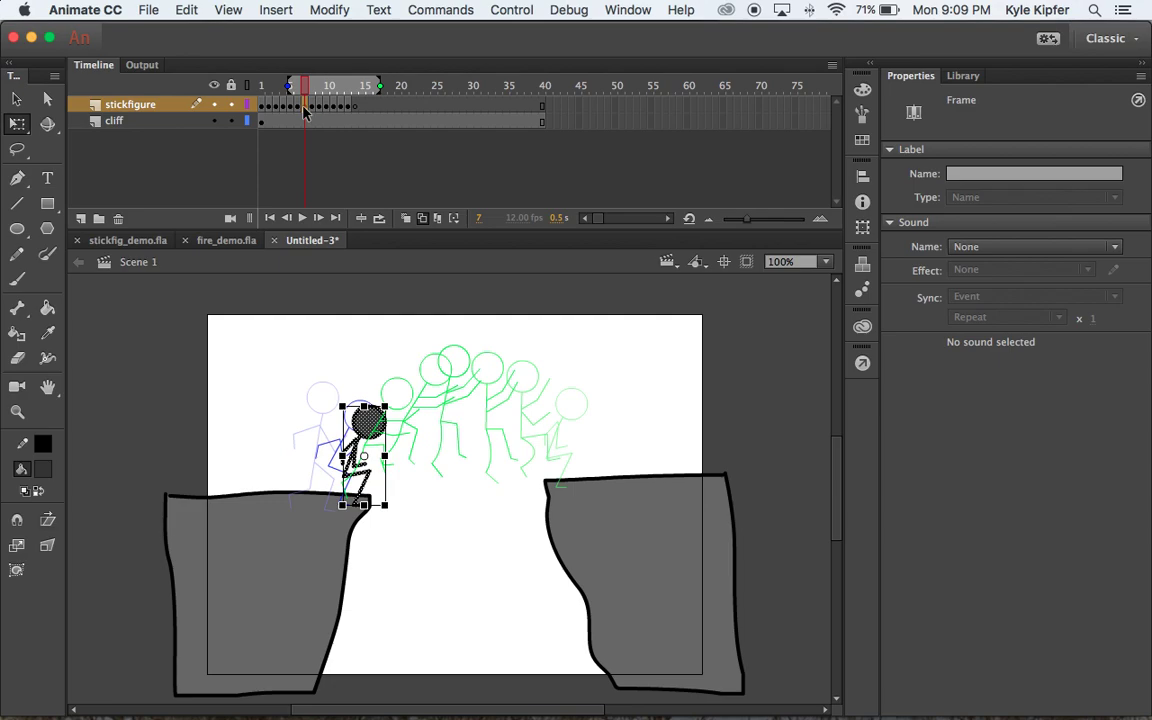
{"action": "left_click", "coordinate": [355, 107]}
{"action": "key", "text": "ctrl+v"}
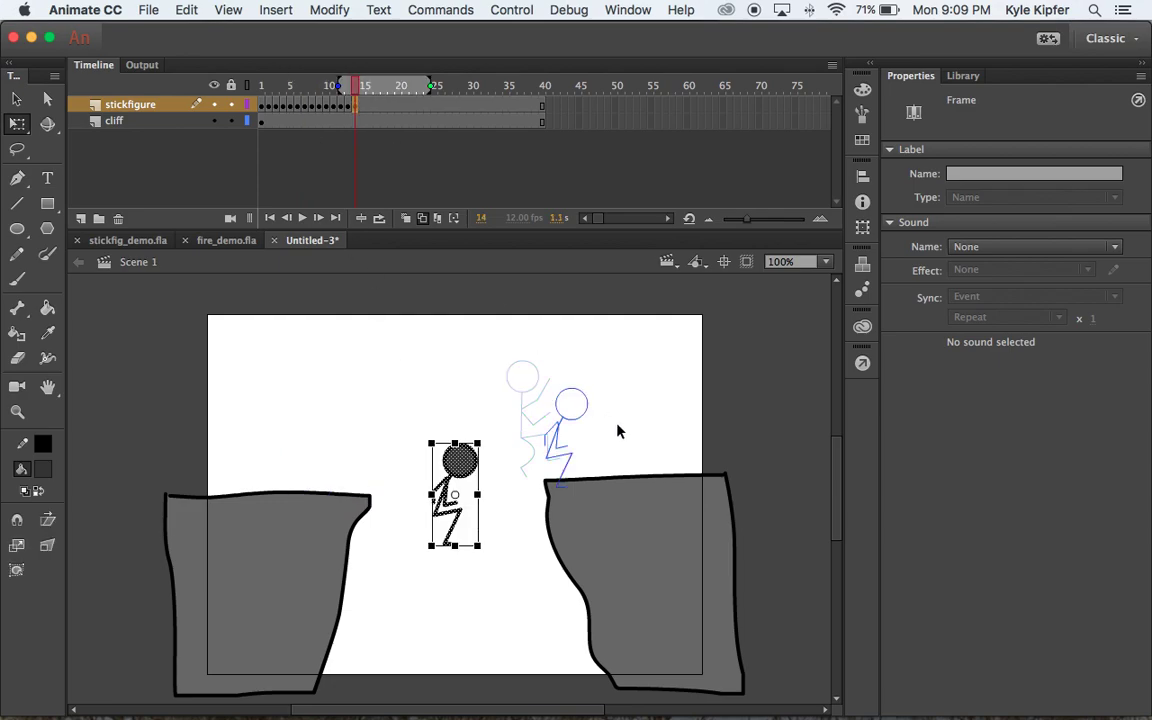
{"action": "left_click_drag", "start_coordinate": [480, 463], "coordinate": [600, 416]}
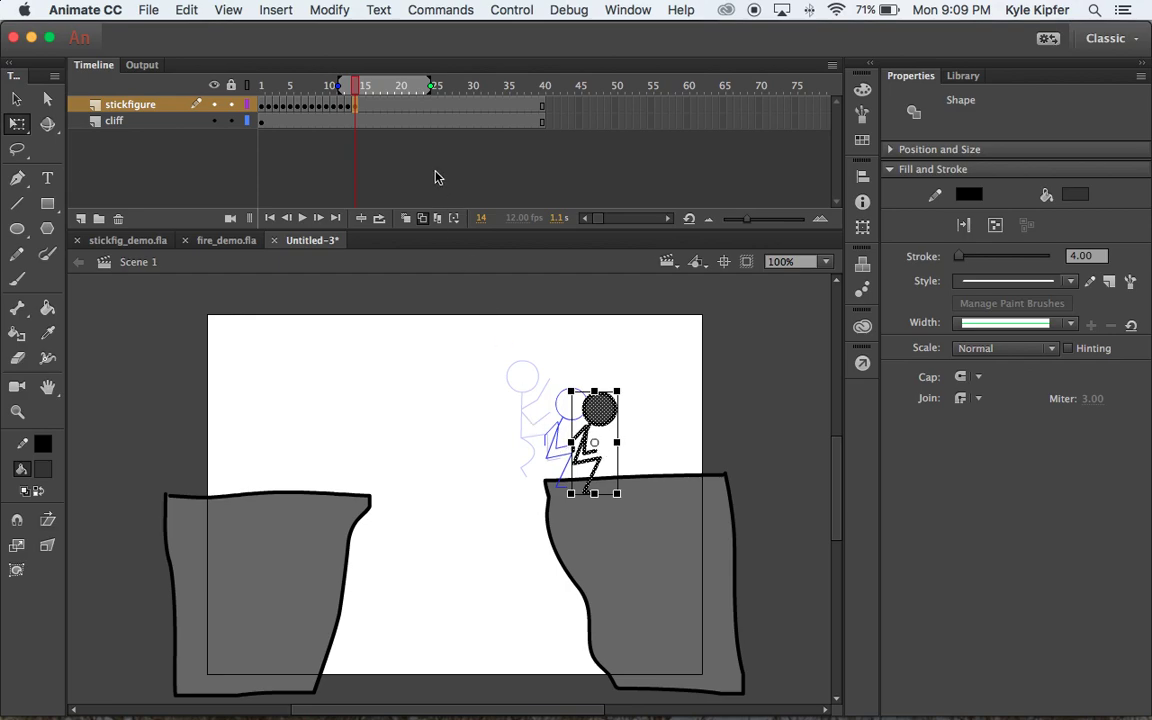
Replace the frame 14 figure with a copy of the crouching figure from frame 6, placed slightly ahead of the frame 13 figure.
{"action": "left_click", "coordinate": [306, 105]}
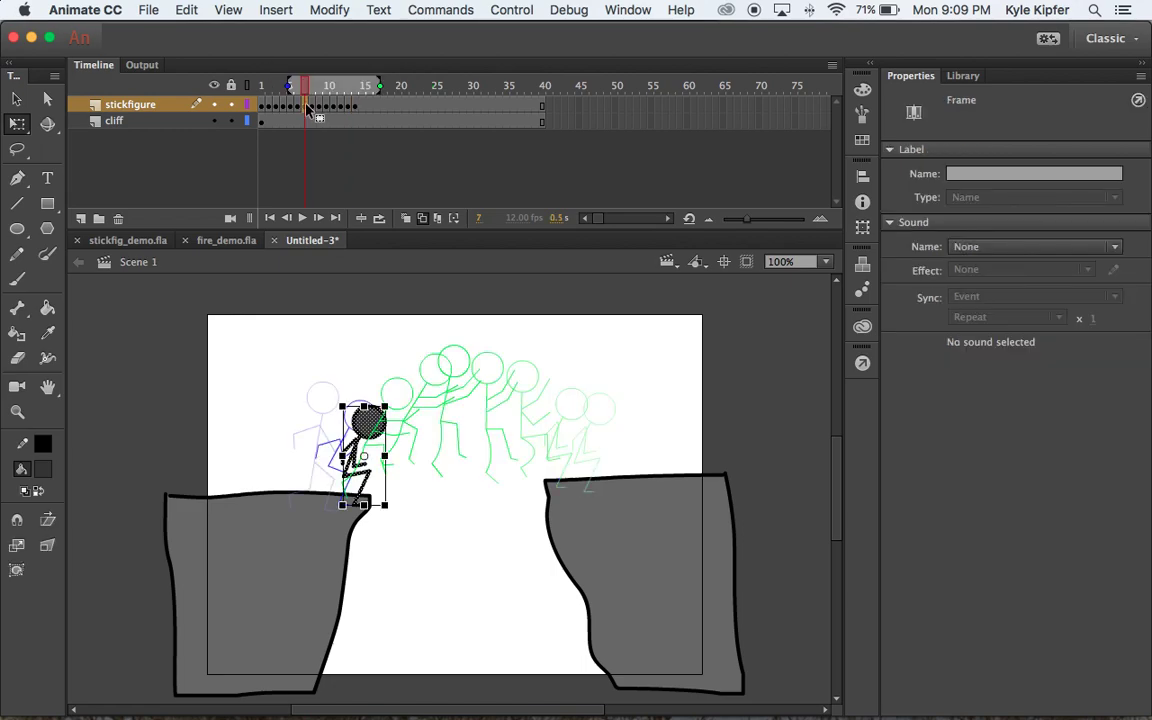
{"action": "left_click_drag", "start_coordinate": [311, 108], "coordinate": [348, 108]}
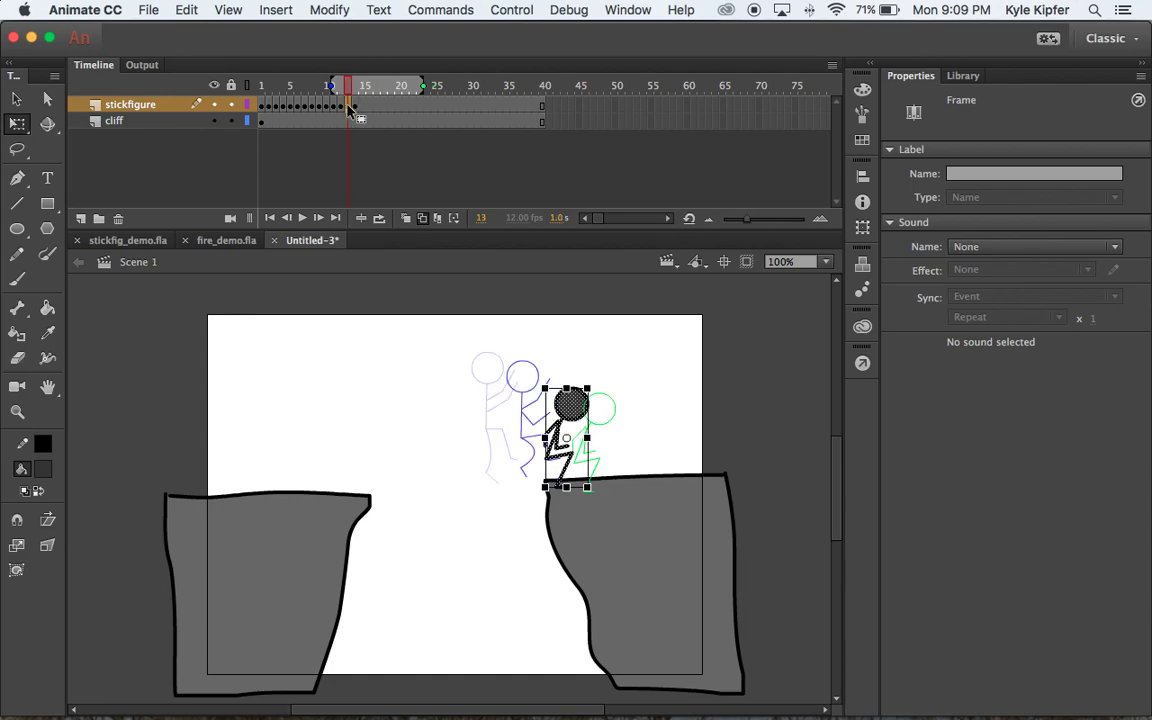
{"action": "left_click", "coordinate": [289, 108]}
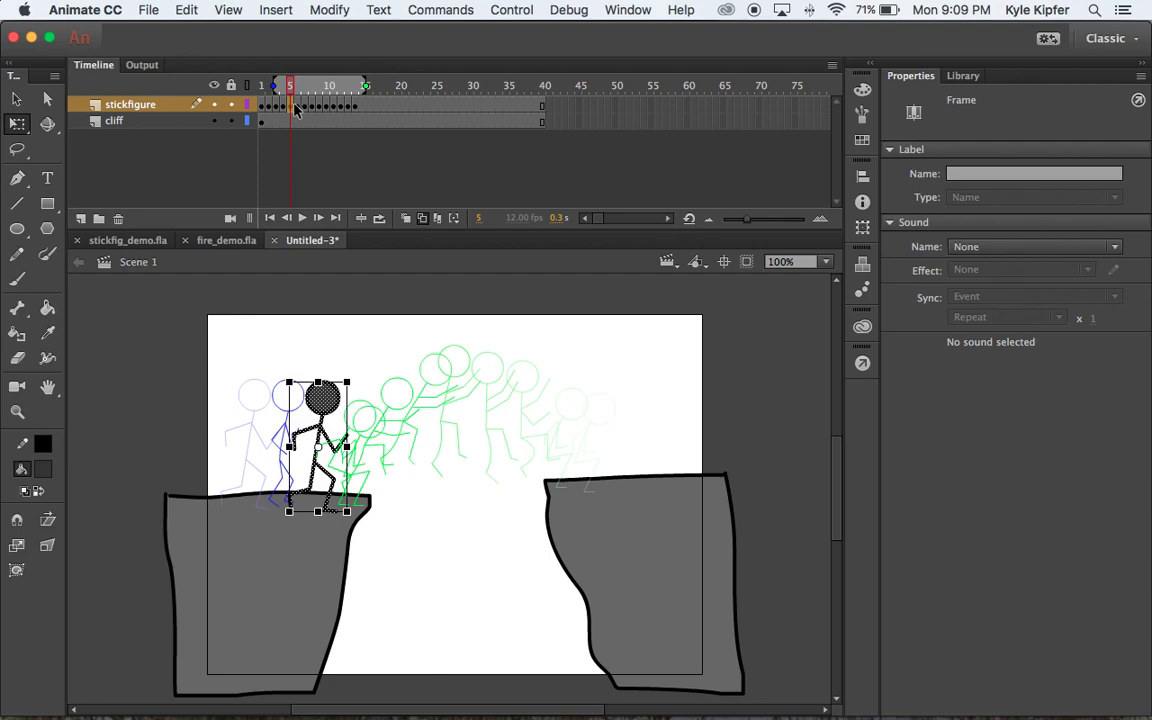
{"action": "left_click", "coordinate": [295, 108]}
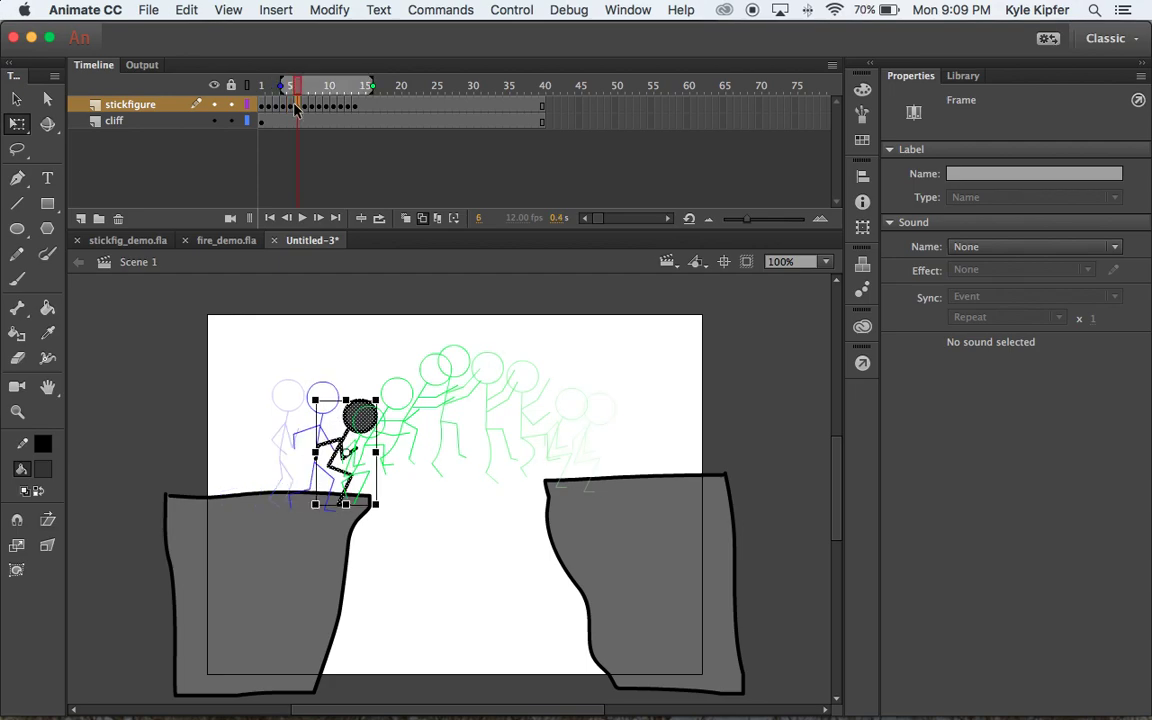
{"action": "left_click", "coordinate": [357, 108]}
{"action": "key", "text": "ctrl+x"}
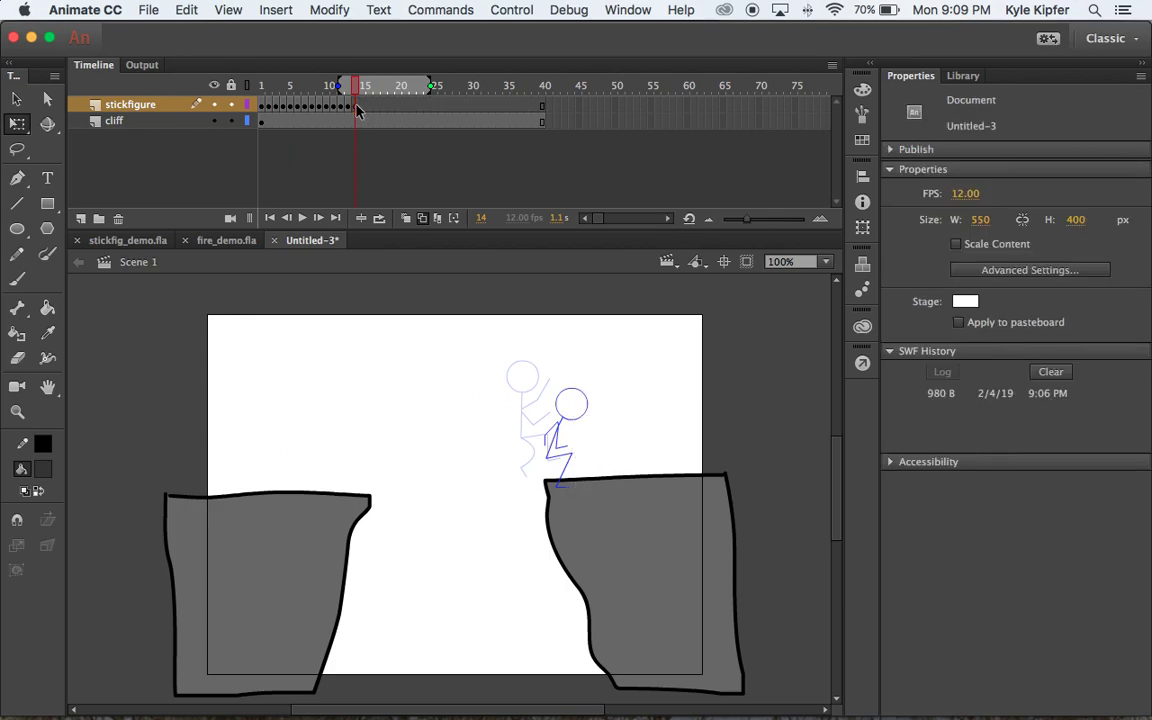
{"action": "key", "text": "ctrl+v"}
{"action": "left_click_drag", "start_coordinate": [490, 474], "coordinate": [613, 421]}
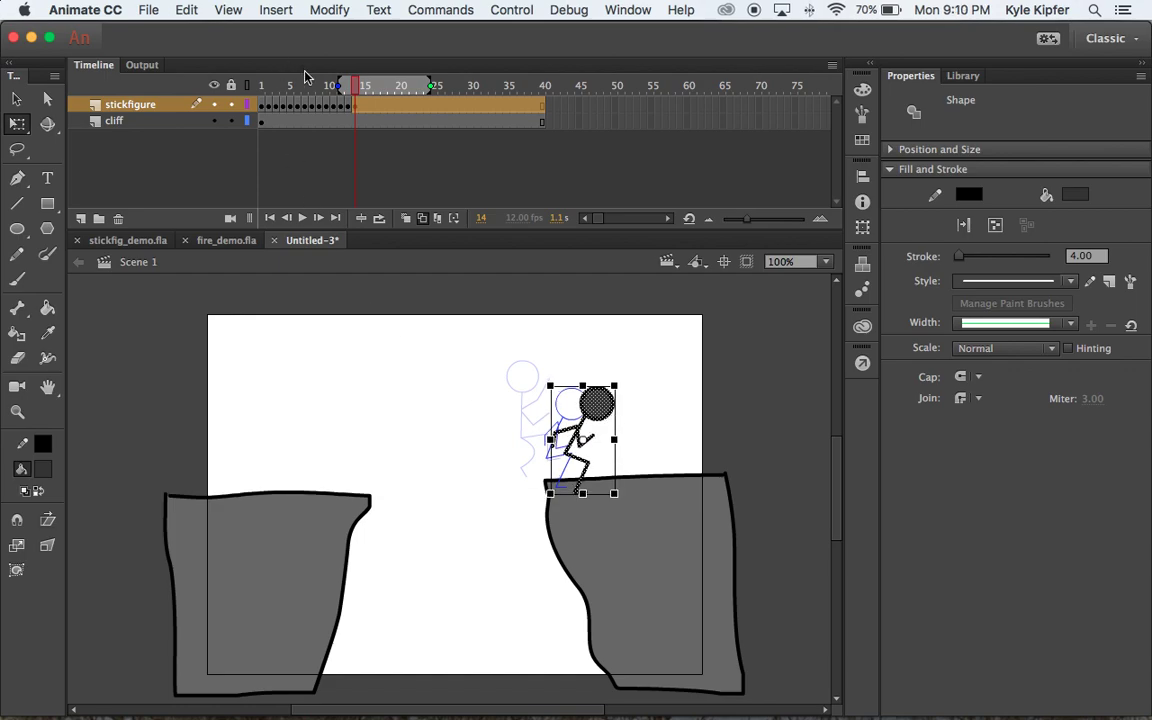
Copy the running figure from frame 1 into a blank keyframe at frame 15 and place it ahead of the crouching pose on the far cliff.
{"action": "left_click", "coordinate": [262, 106]}
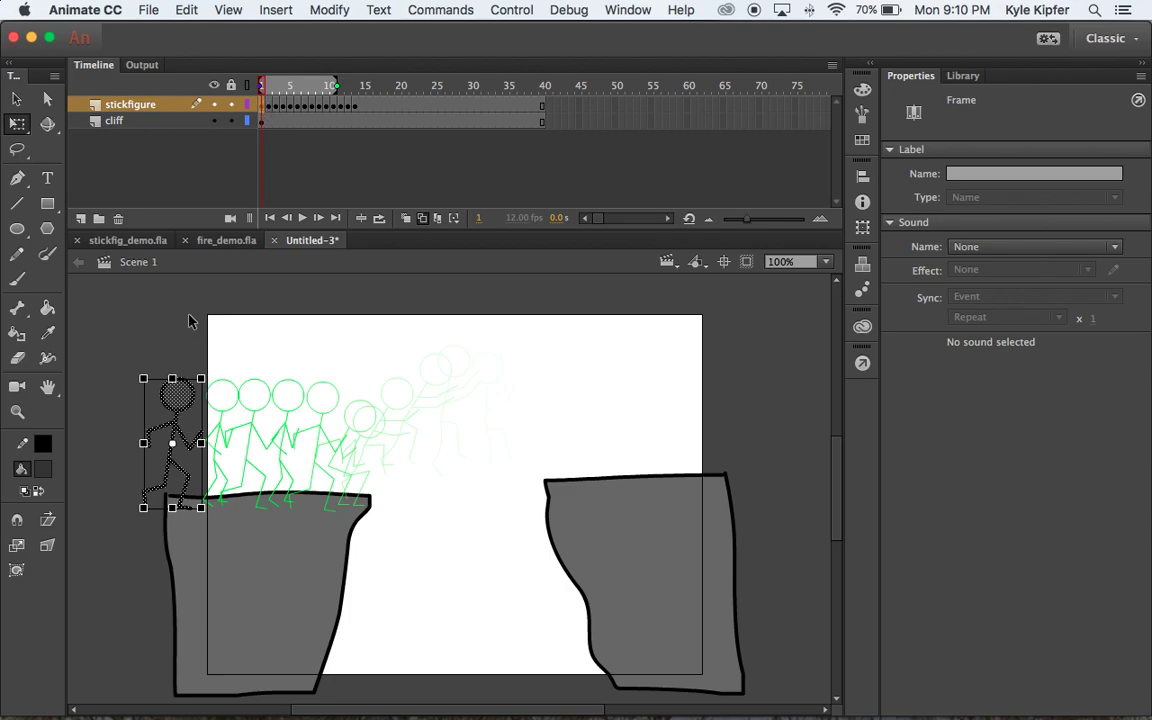
{"action": "left_click", "coordinate": [362, 106]}
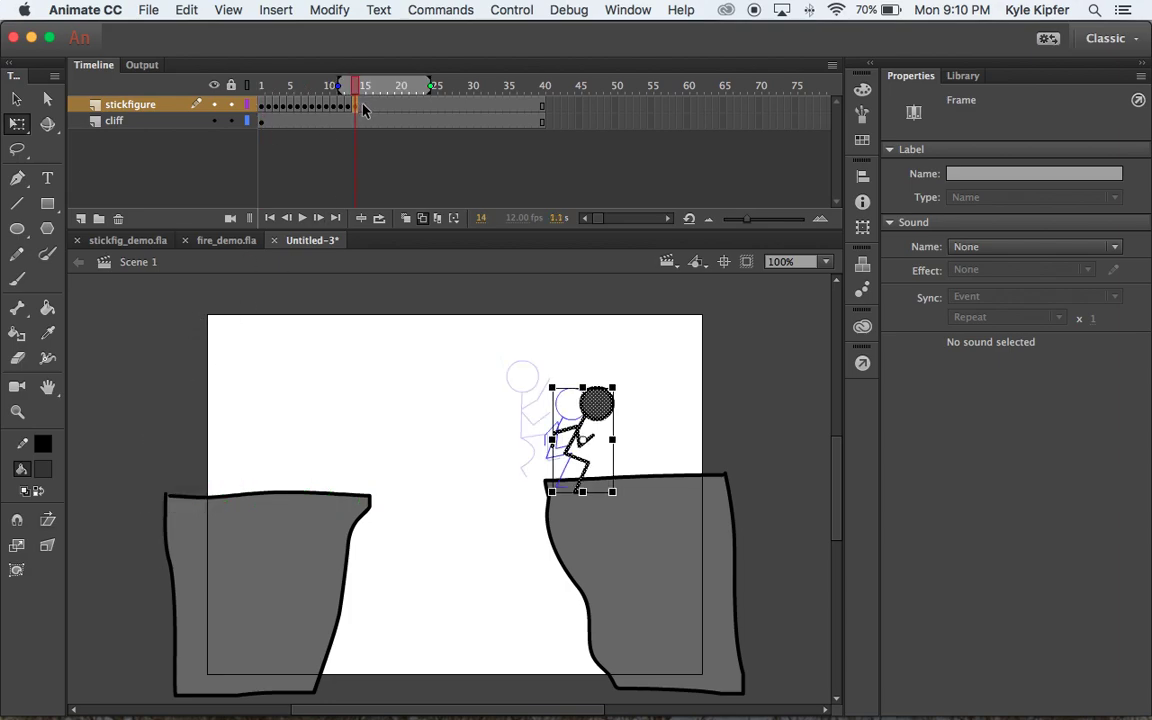
{"action": "key", "text": "Delete"}
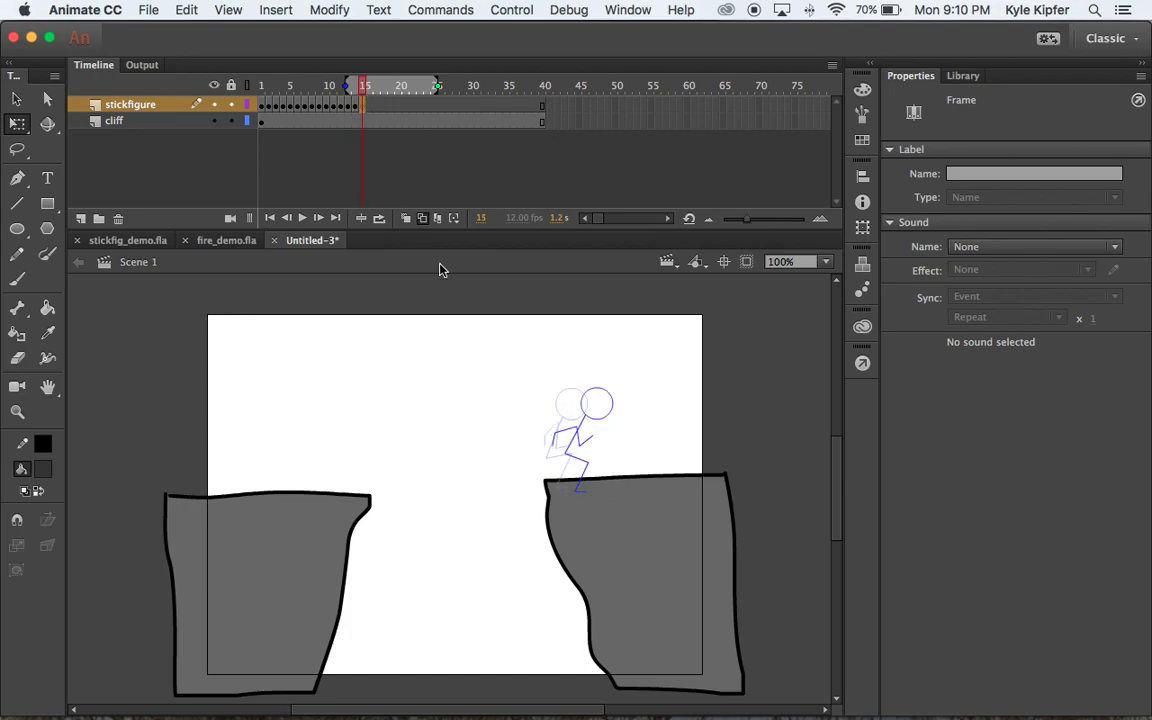
{"action": "key", "text": "ctrl+v"}
{"action": "left_click_drag", "start_coordinate": [474, 455], "coordinate": [630, 390]}
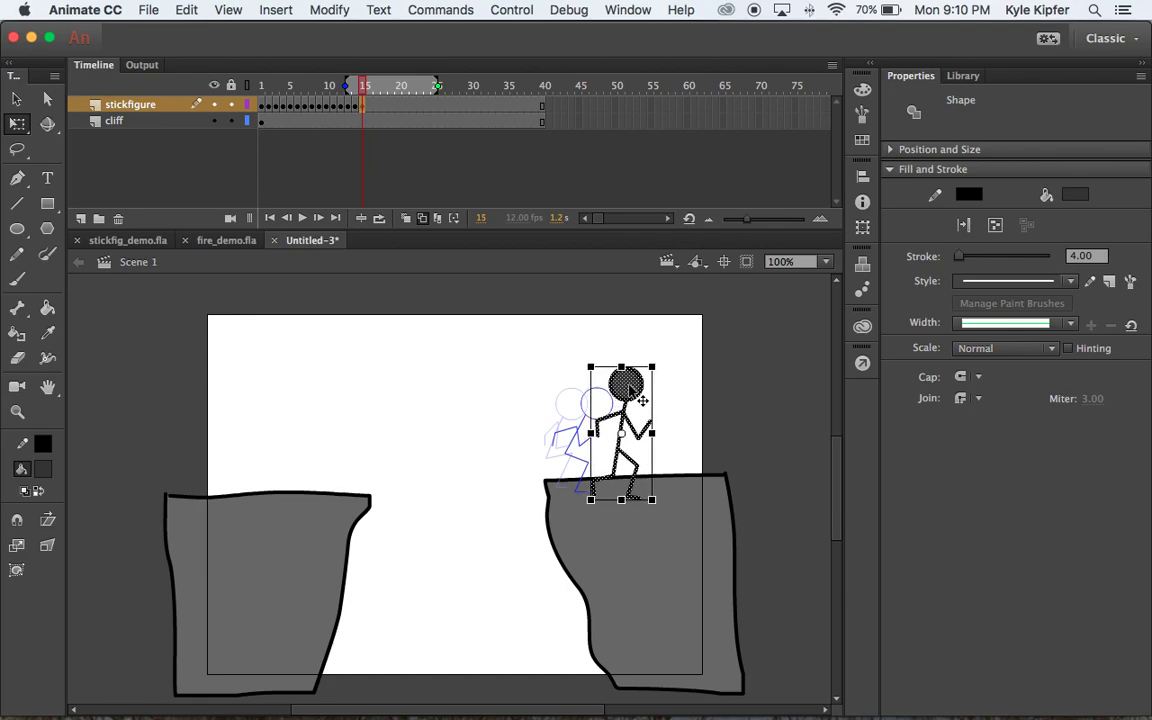
Copy the figure from frame 2 into a blank keyframe at frame 16 and place it one stride ahead on the far cliff.
{"action": "left_click", "coordinate": [269, 105]}
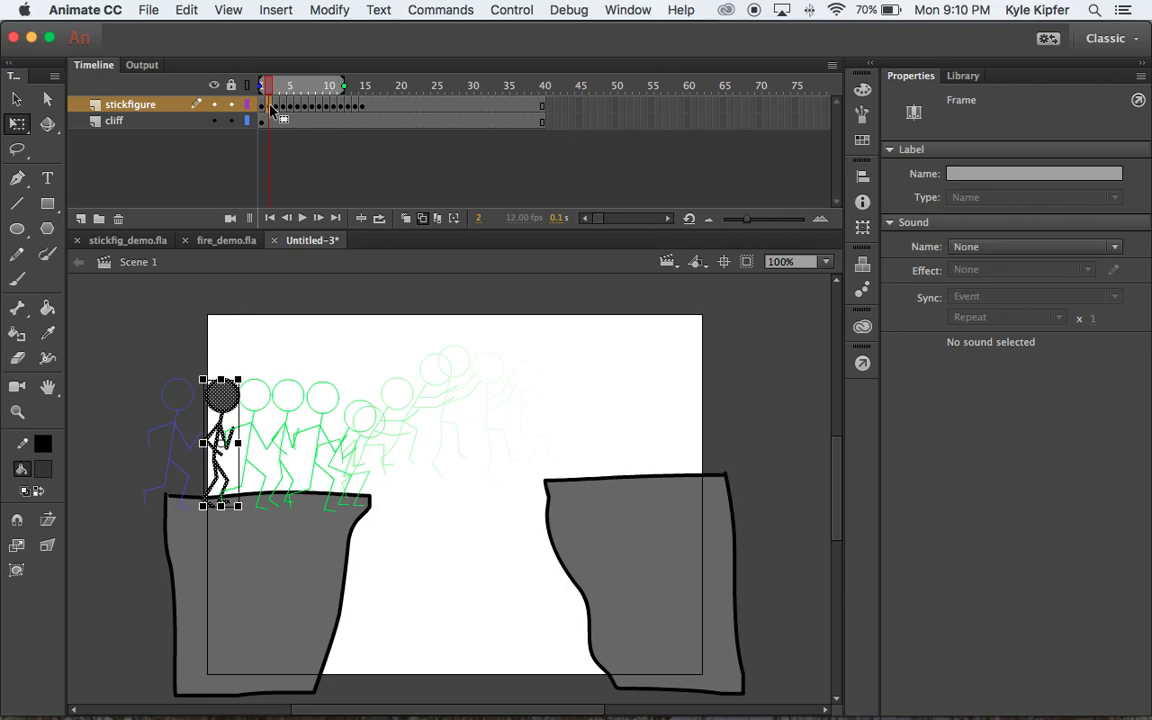
{"action": "left_click", "coordinate": [369, 108]}
{"action": "key", "text": "F7"}
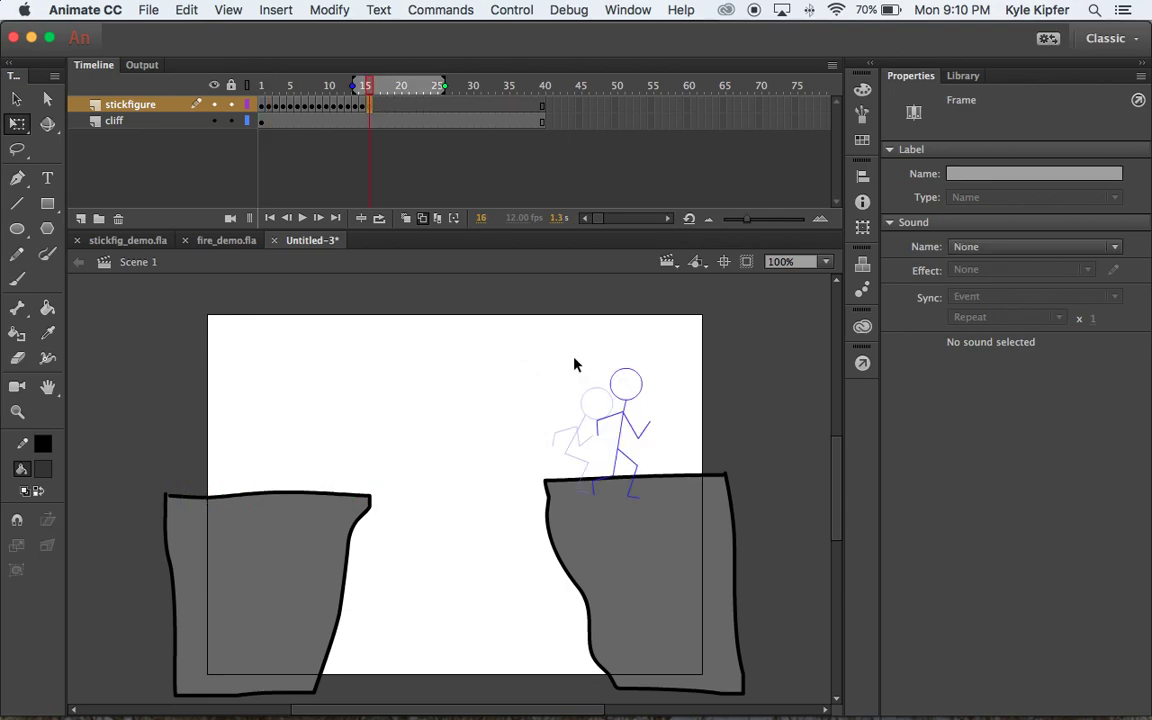
{"action": "key", "text": "super+v"}
{"action": "left_click_drag", "start_coordinate": [477, 464], "coordinate": [680, 403]}
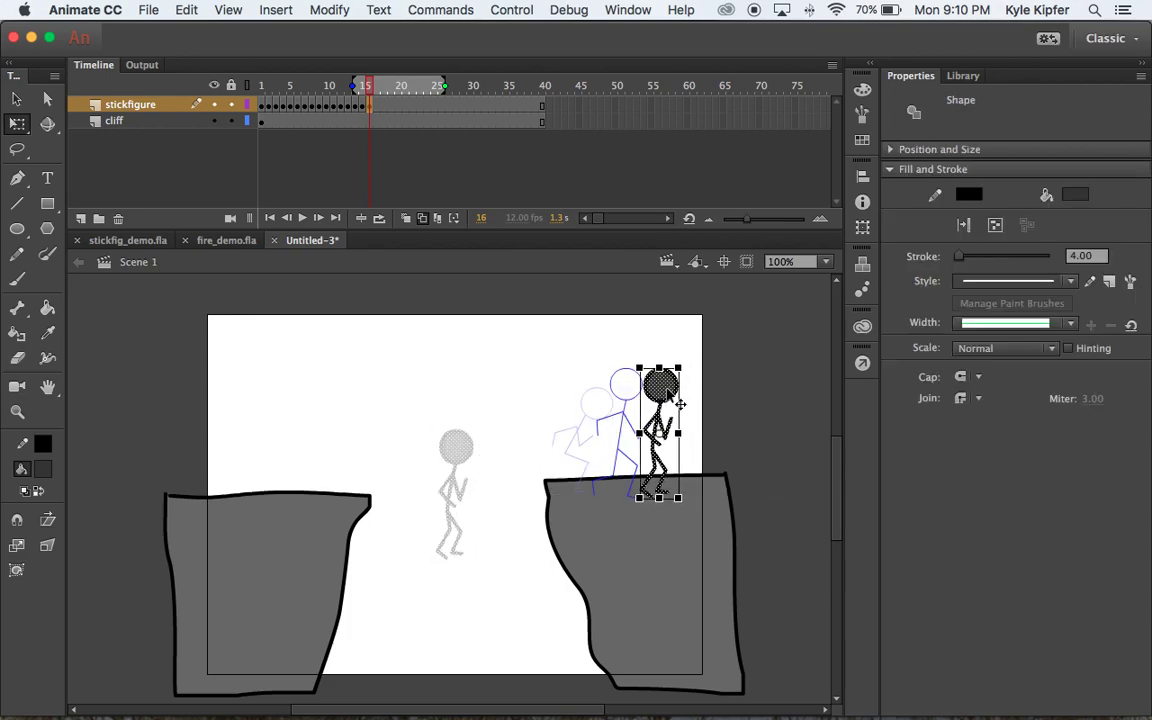
Copy the frame 15 running figure into a blank keyframe at frame 17 and place it one stride ahead, overlapping the stage's edge.
{"action": "left_click", "coordinate": [363, 106]}
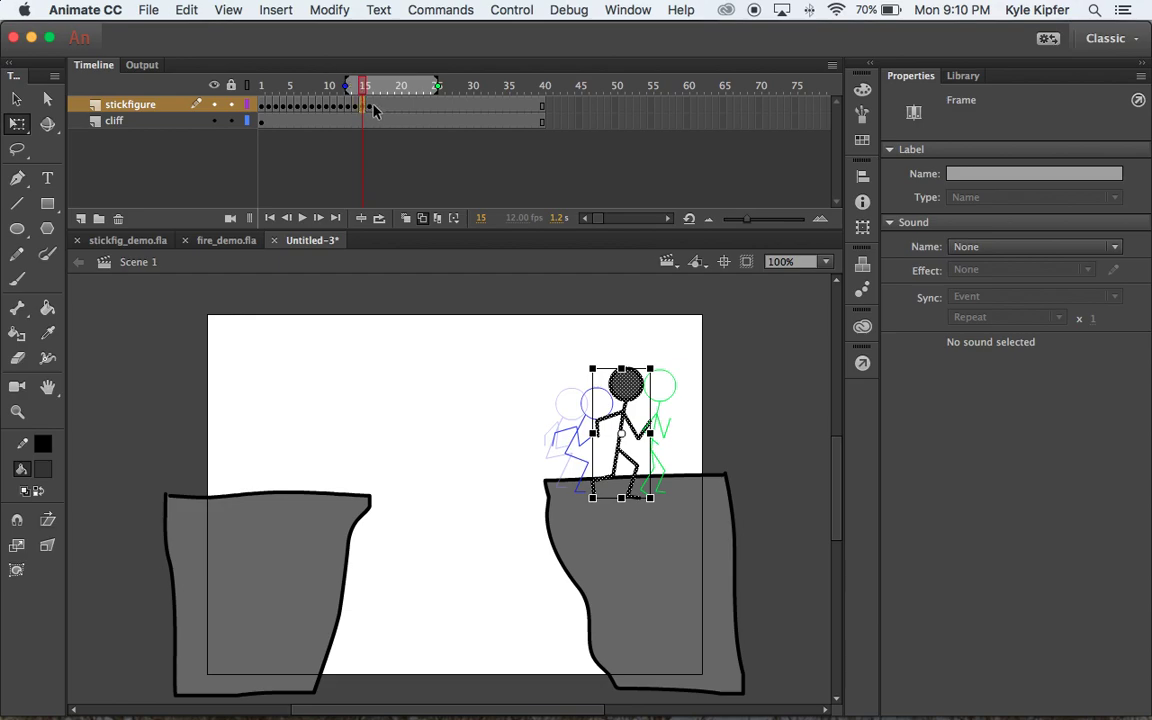
{"action": "left_click", "coordinate": [377, 105]}
{"action": "key", "text": "F7"}
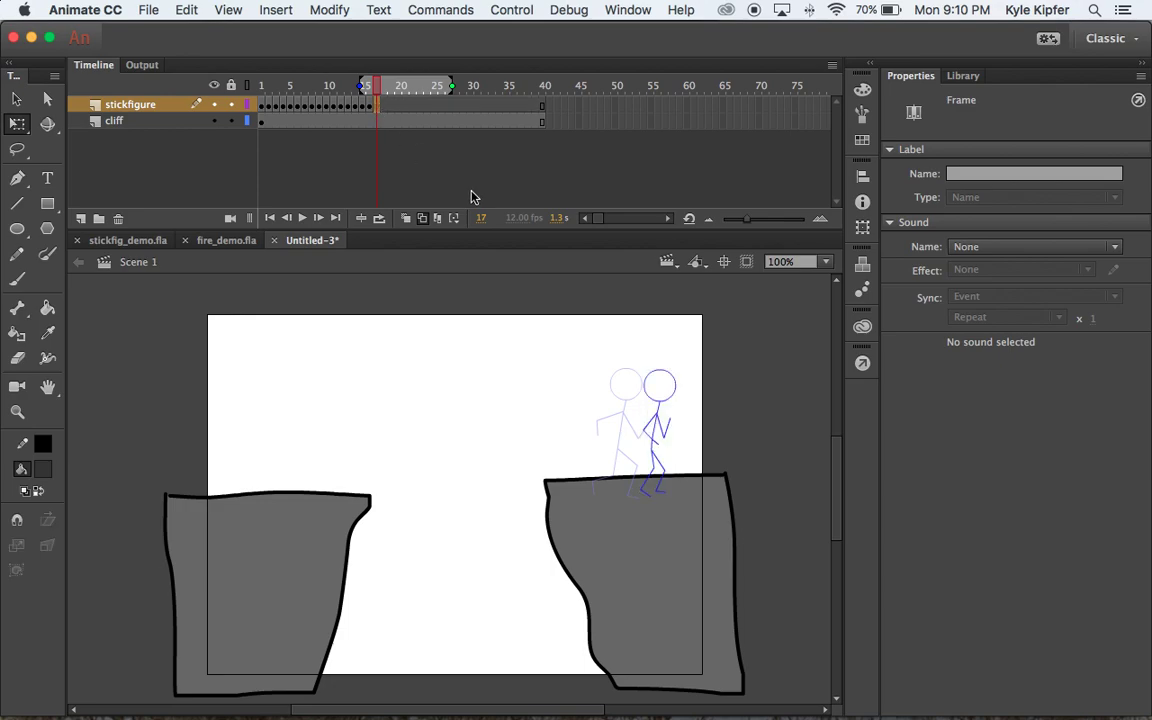
{"action": "key", "text": "ctrl+v"}
{"action": "left_click_drag", "start_coordinate": [482, 448], "coordinate": [705, 400]}
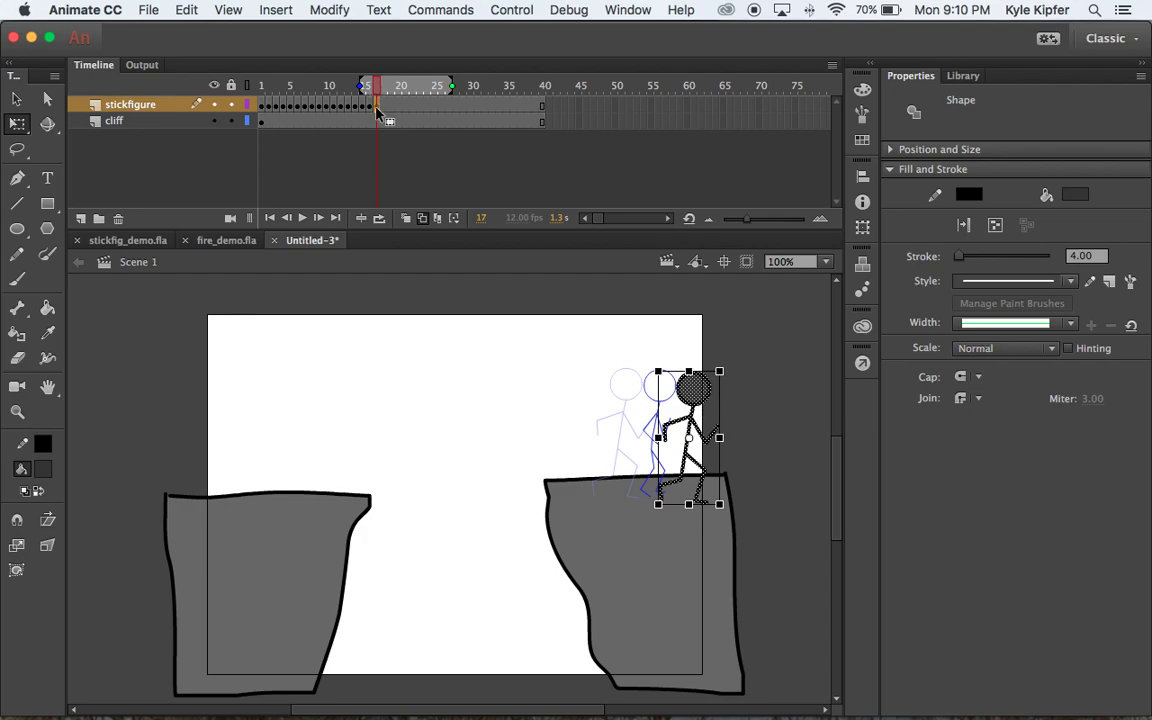
Copy the frame 16 figure into a blank keyframe at frame 18 and place it one stride ahead, just past the stage's edge.
{"action": "key", "text": "F7"}
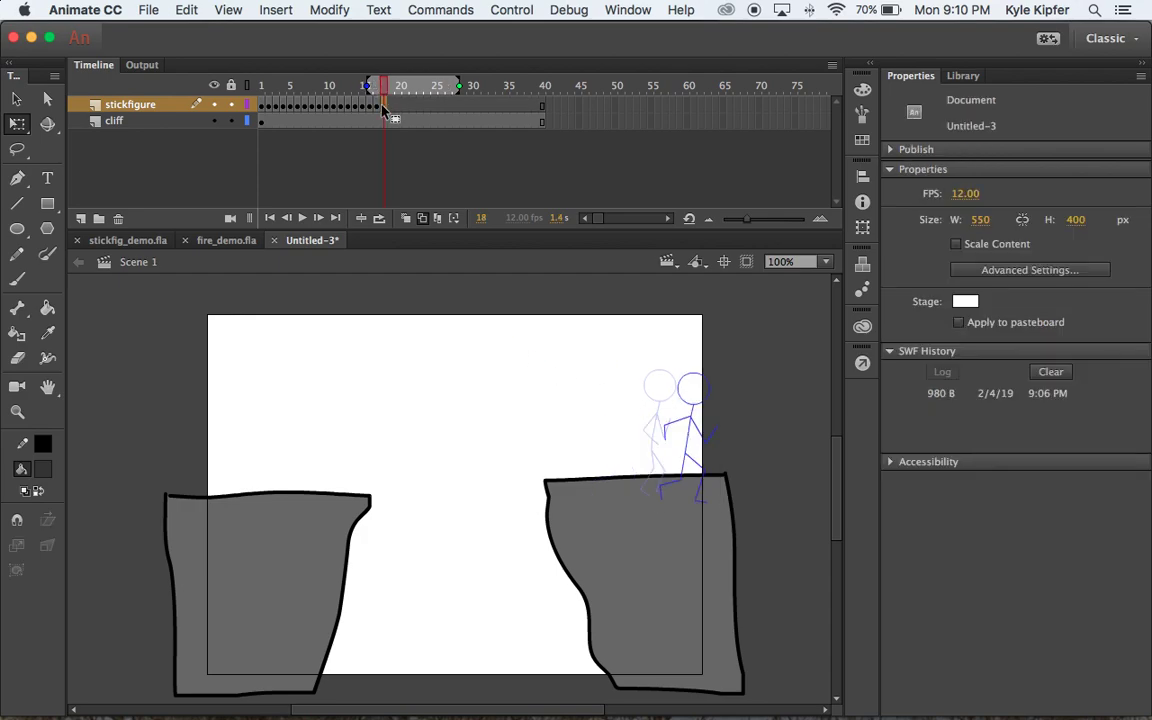
{"action": "left_click", "coordinate": [376, 106]}
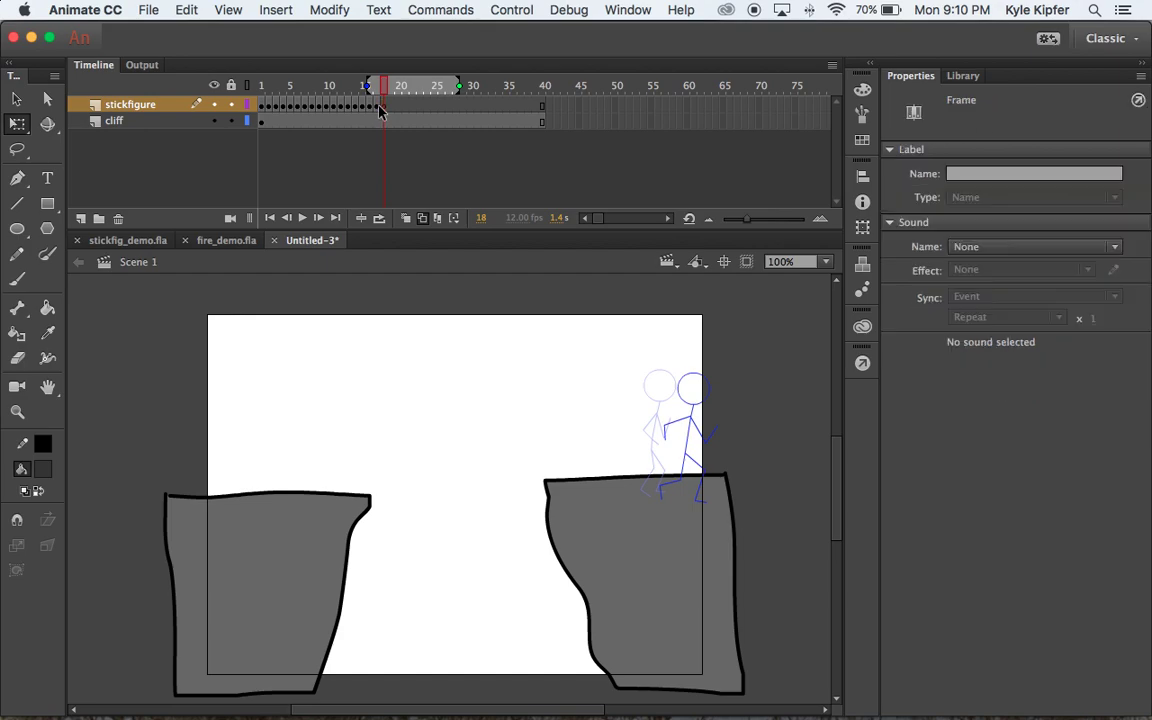
{"action": "left_click", "coordinate": [370, 106]}
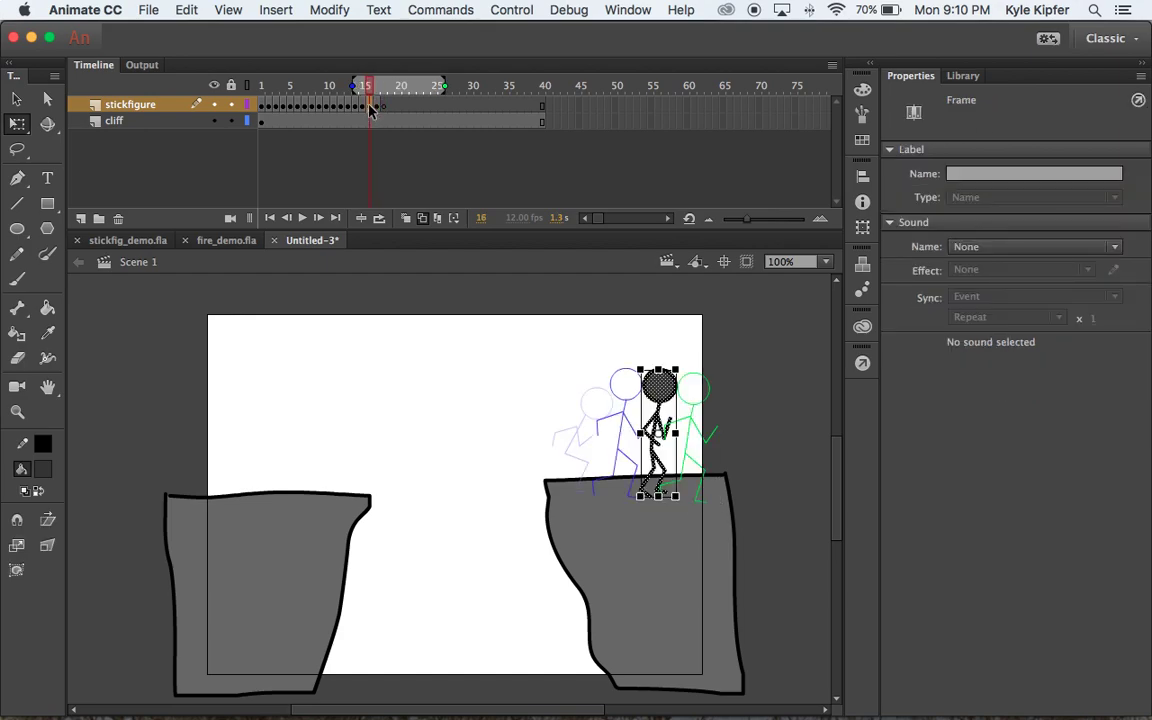
{"action": "key", "text": "super+v"}
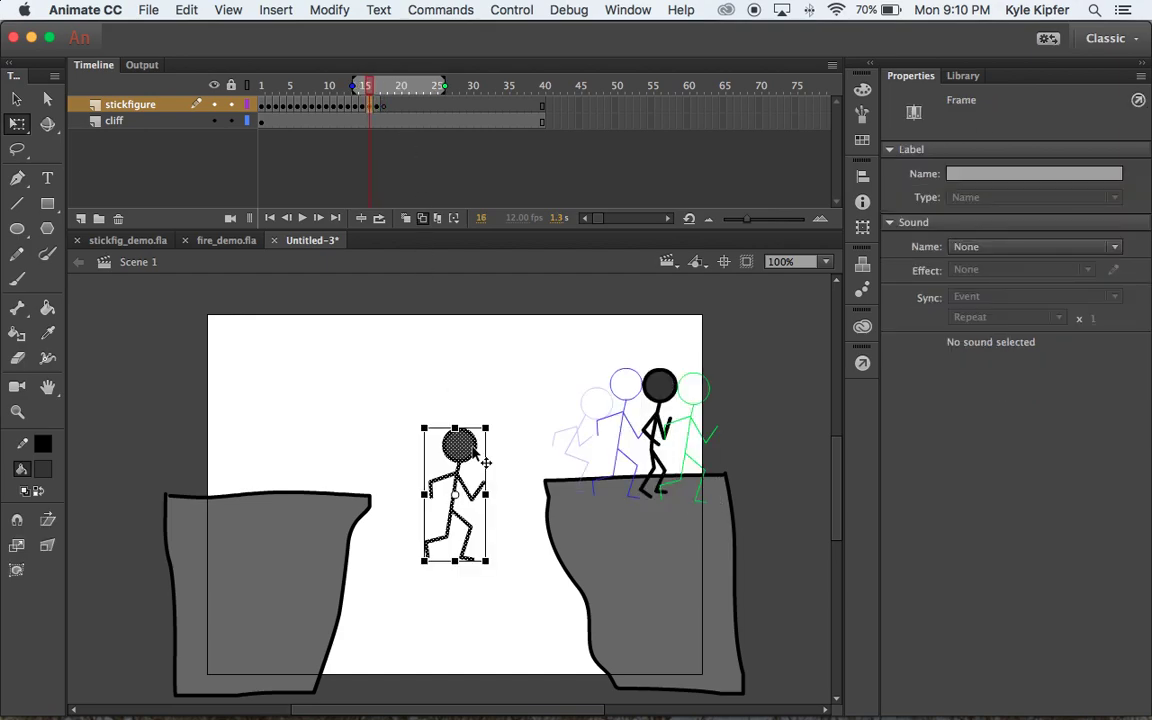
{"action": "key", "text": "super+z"}
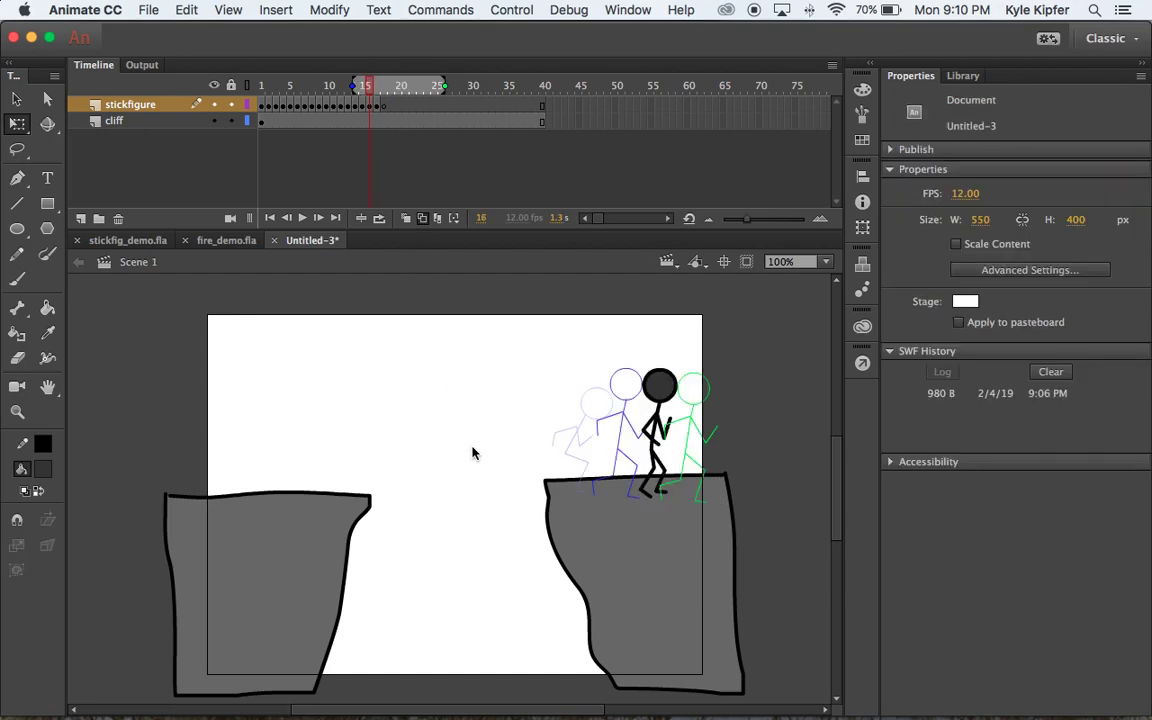
{"action": "left_click", "coordinate": [370, 106]}
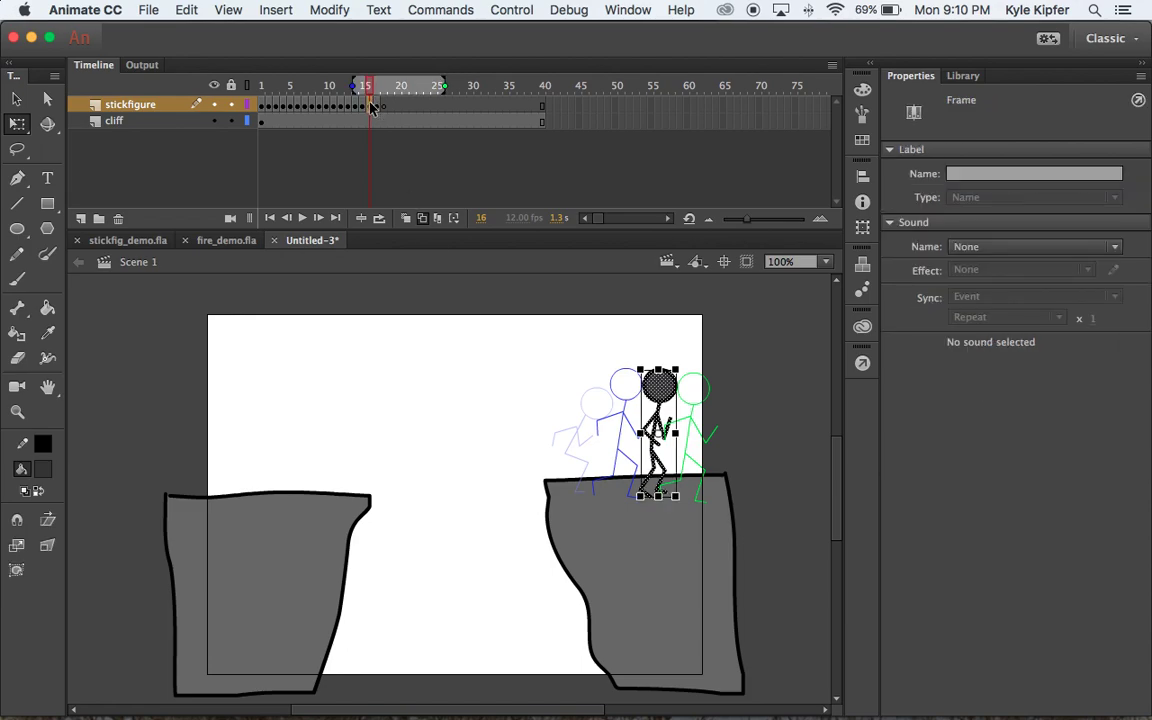
{"action": "left_click", "coordinate": [389, 107]}
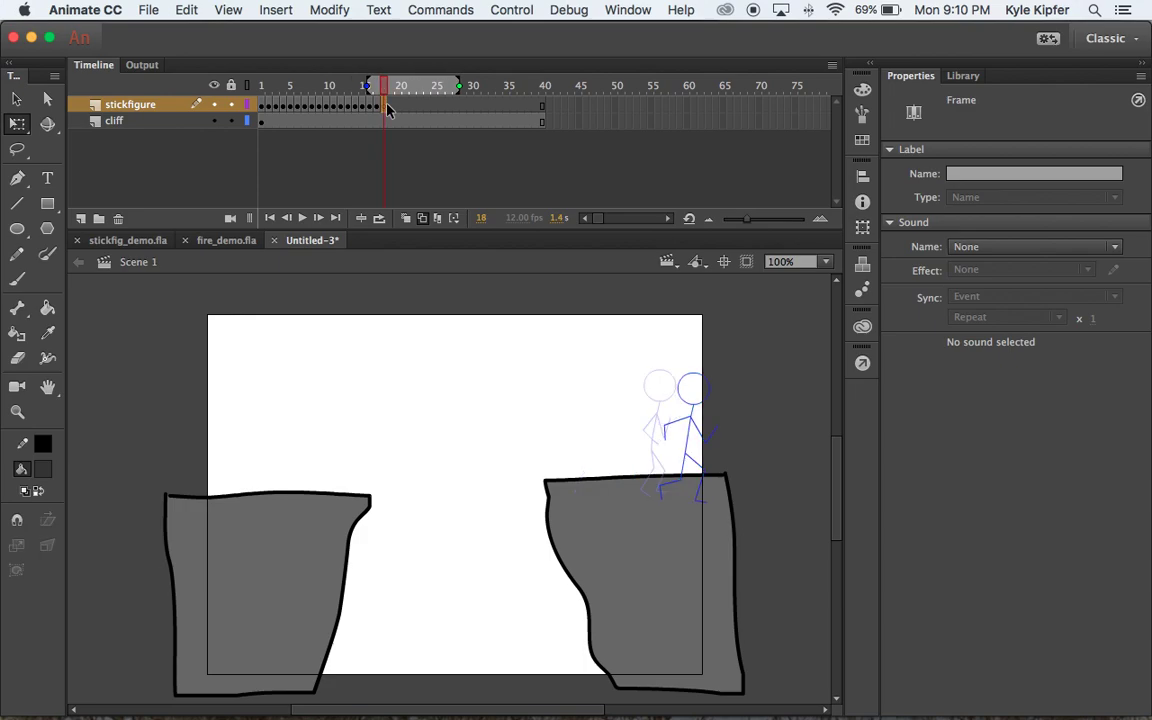
{"action": "key", "text": "super+v"}
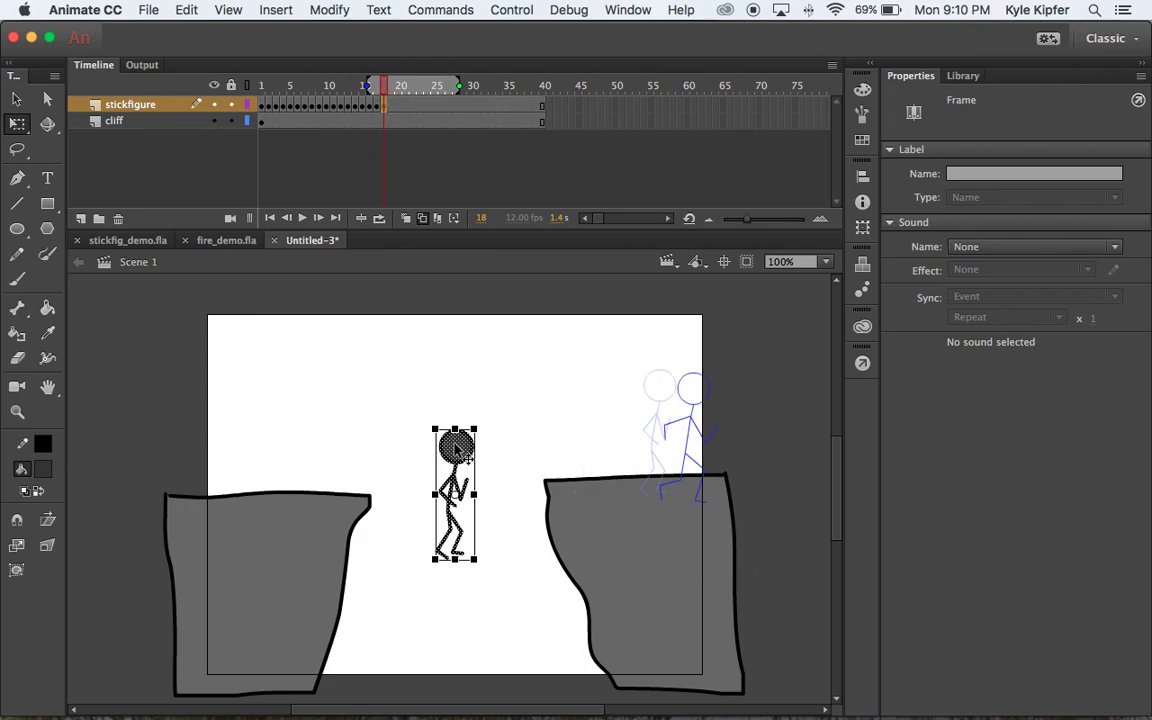
{"action": "left_click_drag", "start_coordinate": [474, 466], "coordinate": [740, 403]}
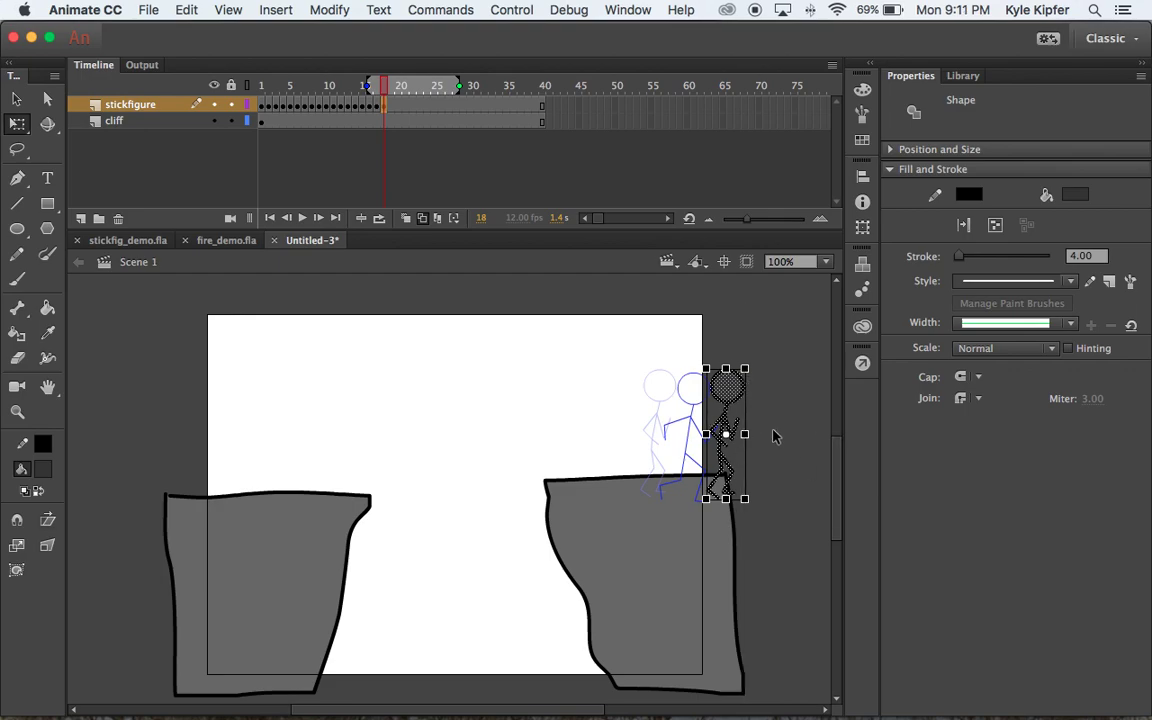
{"action": "left_click", "coordinate": [783, 390]}
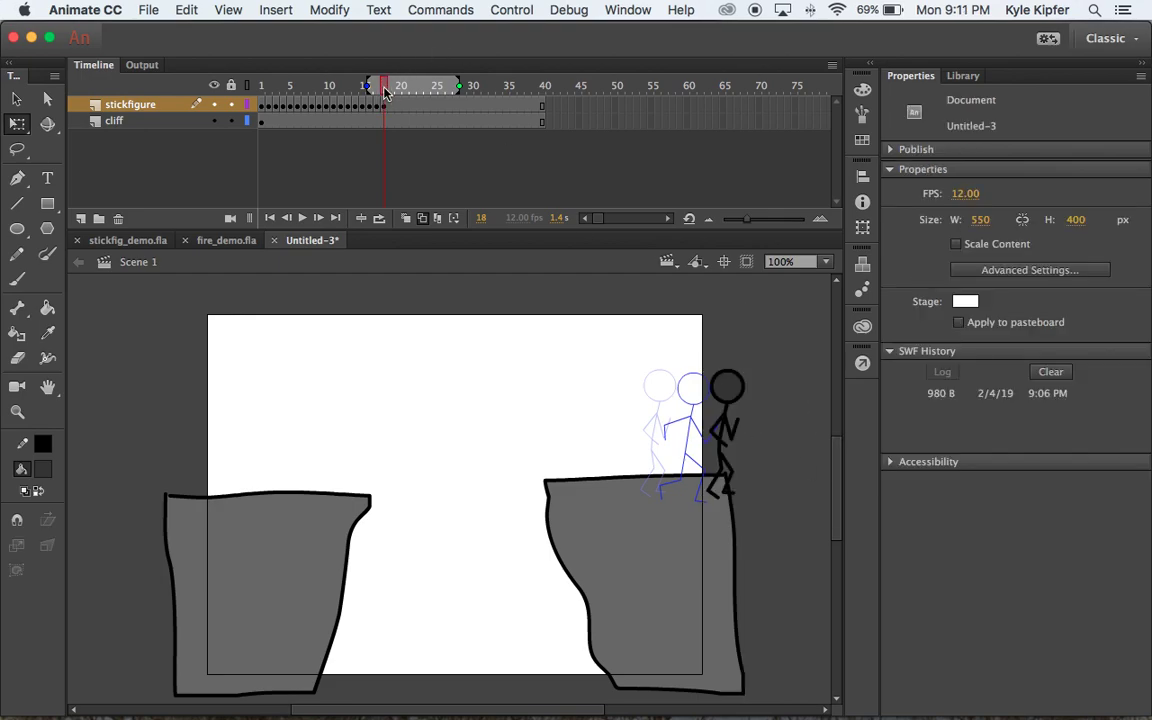
Return to frame 1, test the movie to watch the whole run and leap, and close the preview.
{"action": "left_click_drag", "start_coordinate": [385, 88], "coordinate": [211, 83]}
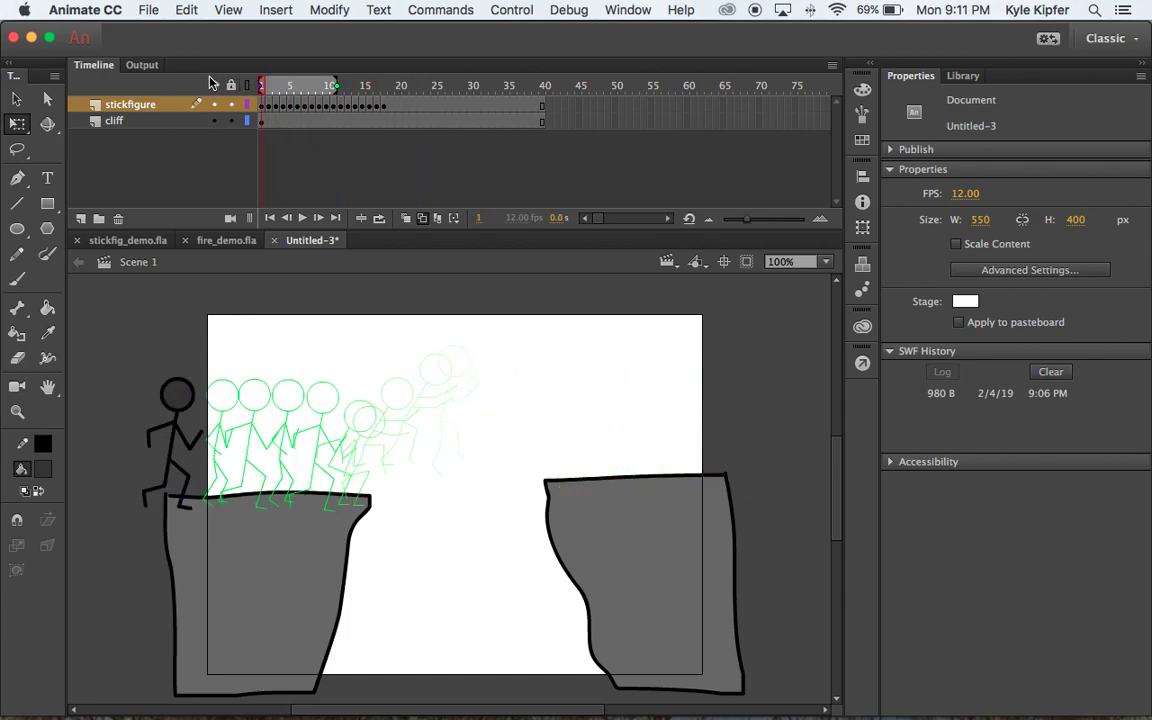
{"action": "key", "text": "super+Return"}
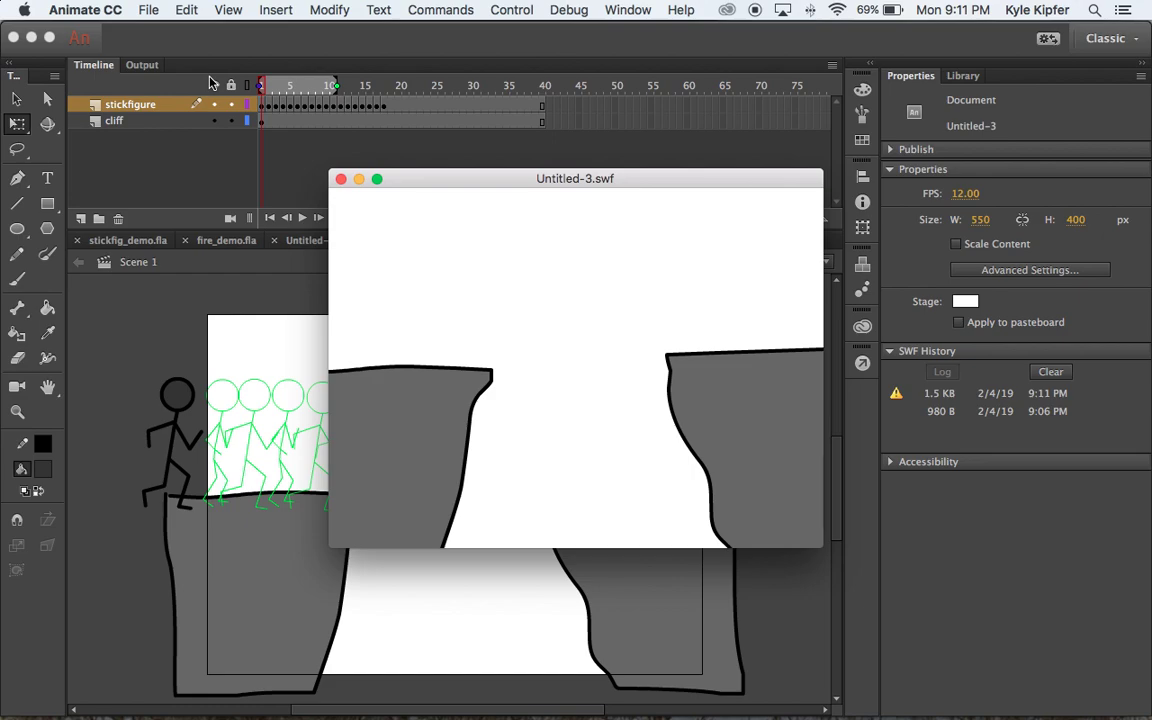
{"action": "left_click", "coordinate": [340, 179]}
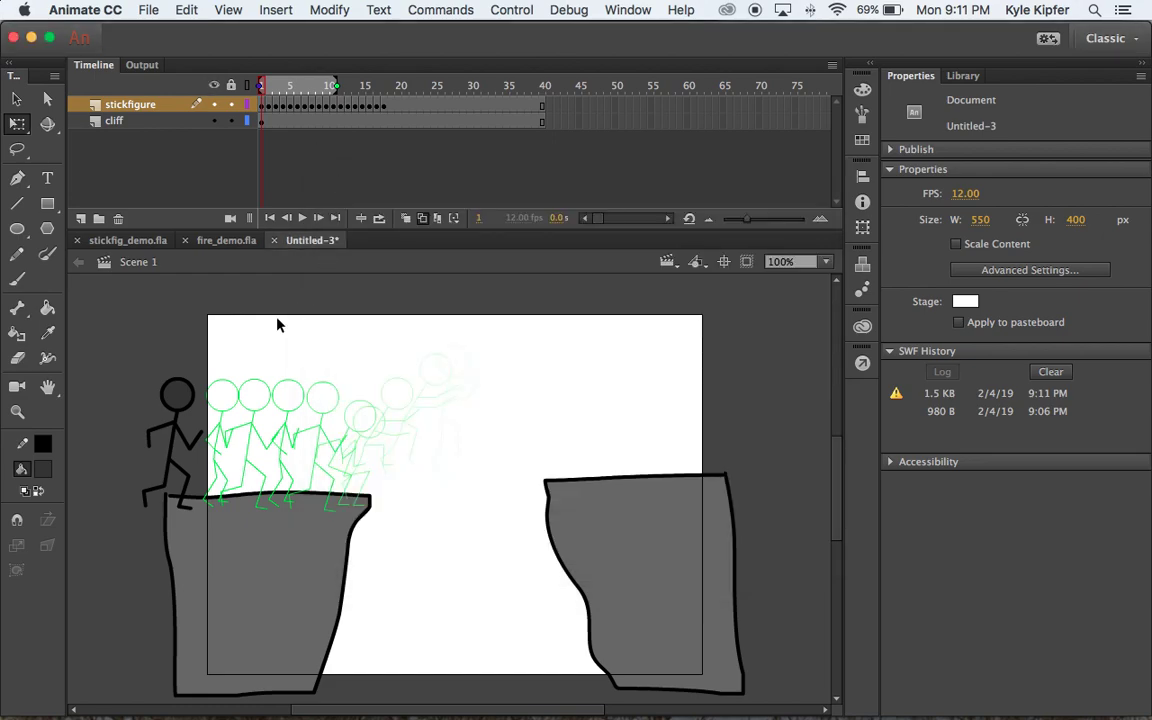
Open fire_demo.fla and examine the frames inside its fire movie clip, ending back in Scene 1.
{"action": "left_click", "coordinate": [230, 240]}
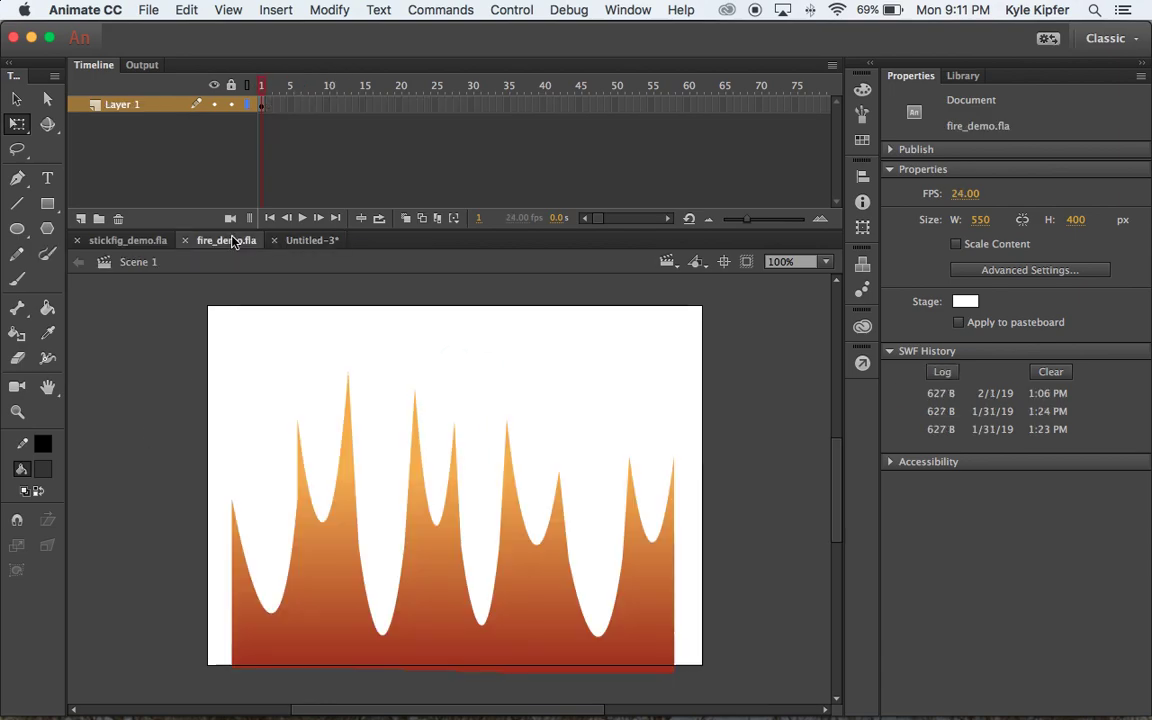
{"action": "left_click", "coordinate": [340, 573]}
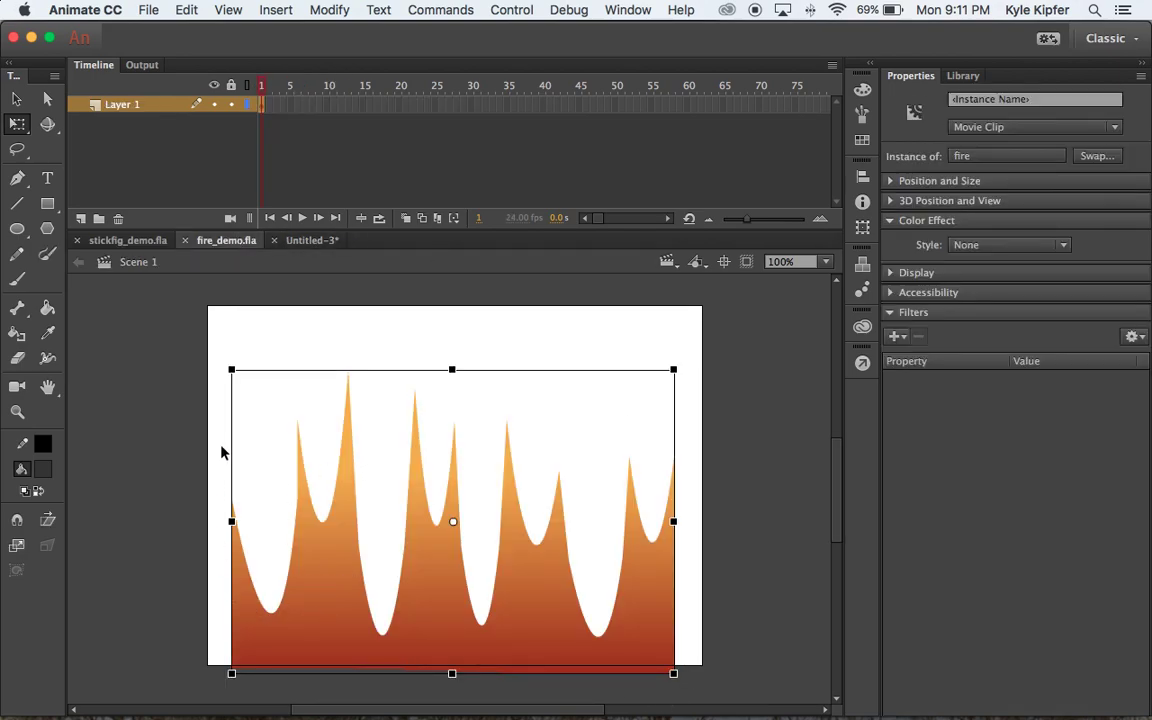
{"action": "left_click", "coordinate": [165, 419]}
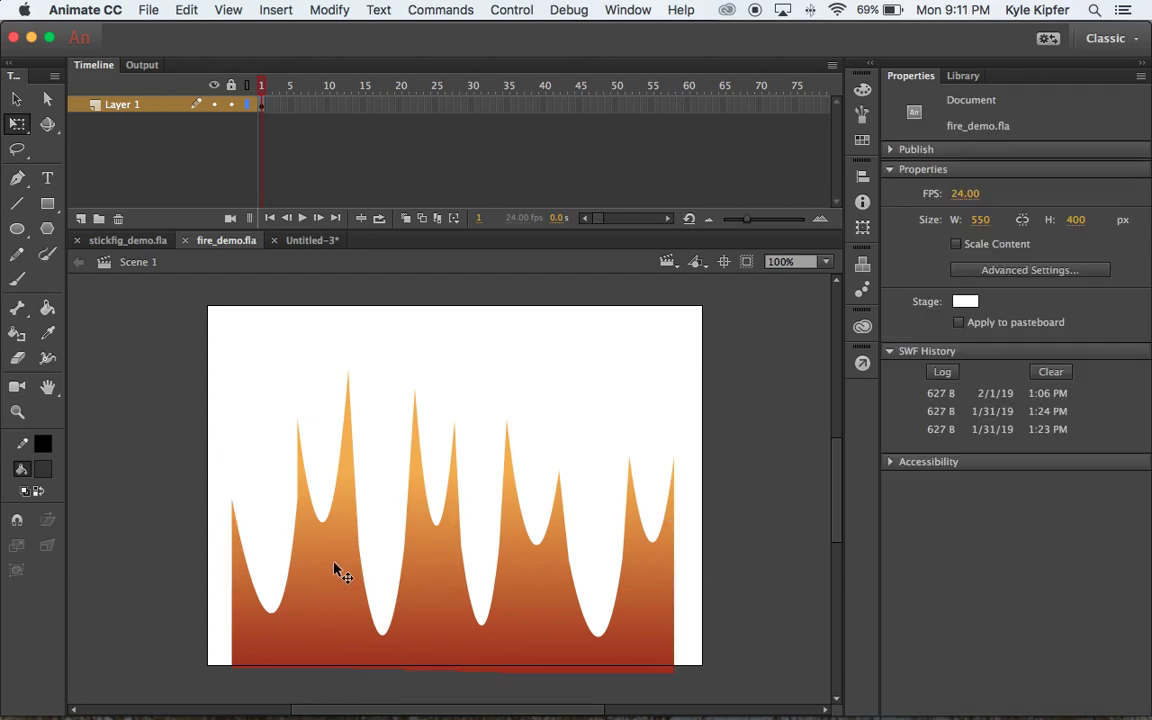
{"action": "double_click", "coordinate": [340, 573]}
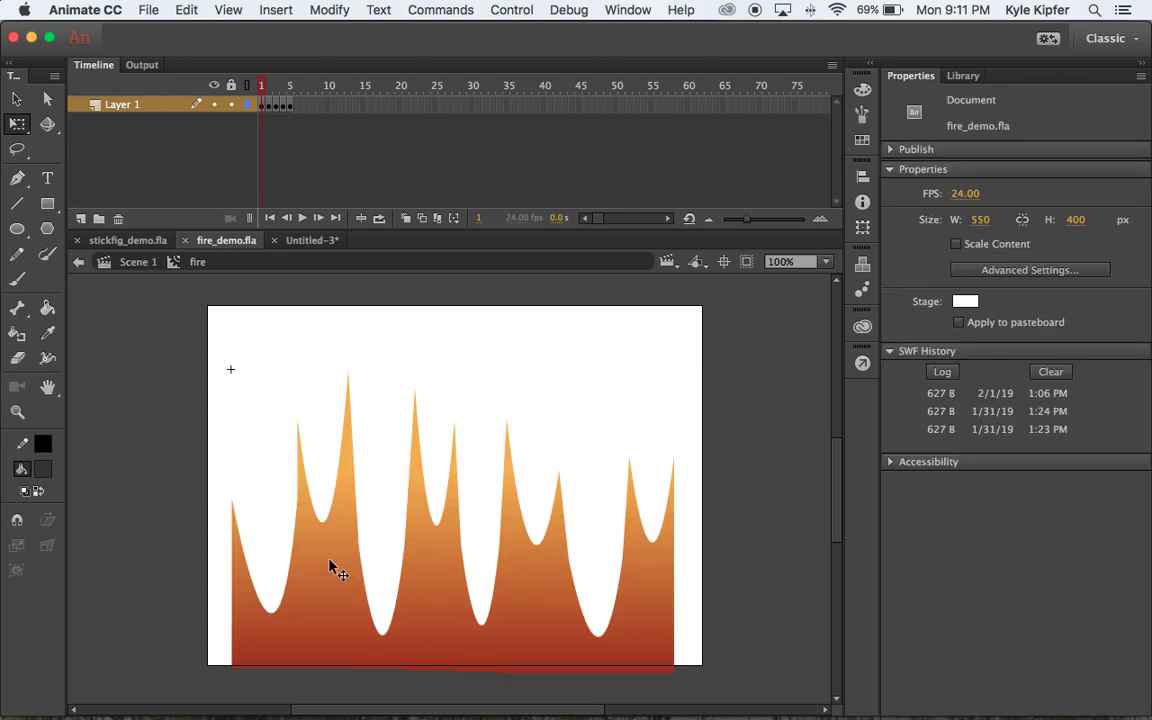
{"action": "left_click_drag", "start_coordinate": [263, 88], "coordinate": [298, 88]}
{"action": "left_click", "coordinate": [263, 88]}
{"action": "left_click", "coordinate": [138, 262]}
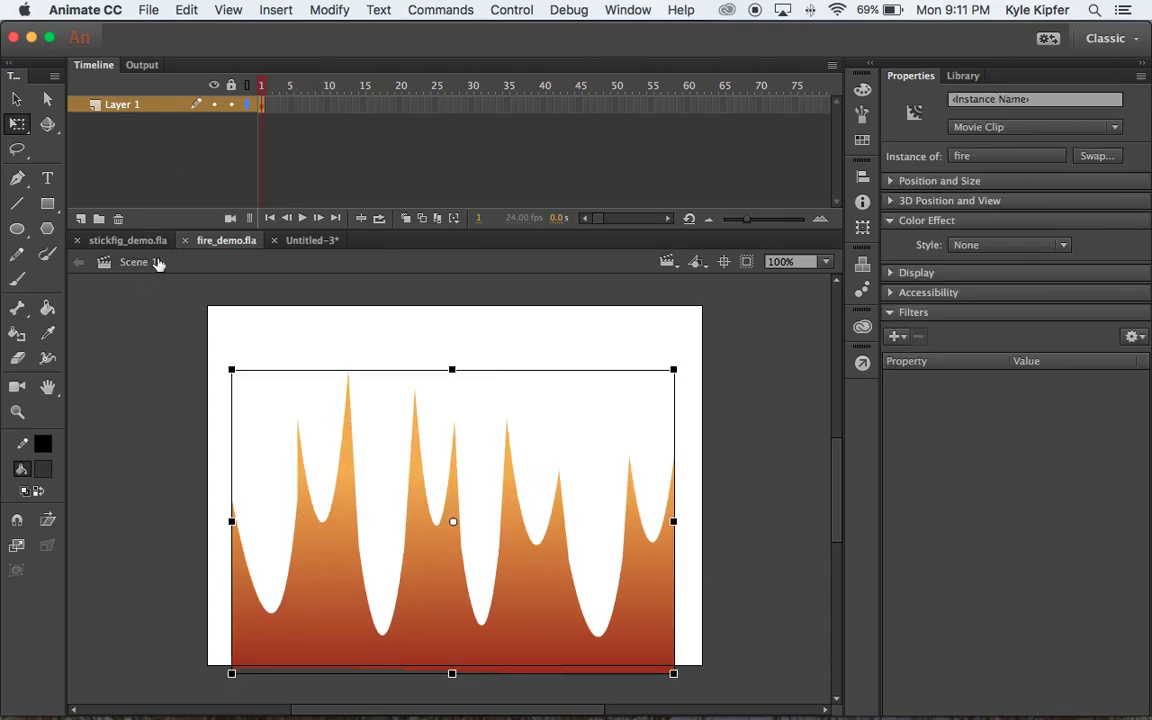
Select the fire movie clip on the fire_demo.fla stage and copy it.
{"action": "left_click", "coordinate": [128, 455]}
{"action": "left_click", "coordinate": [17, 99]}
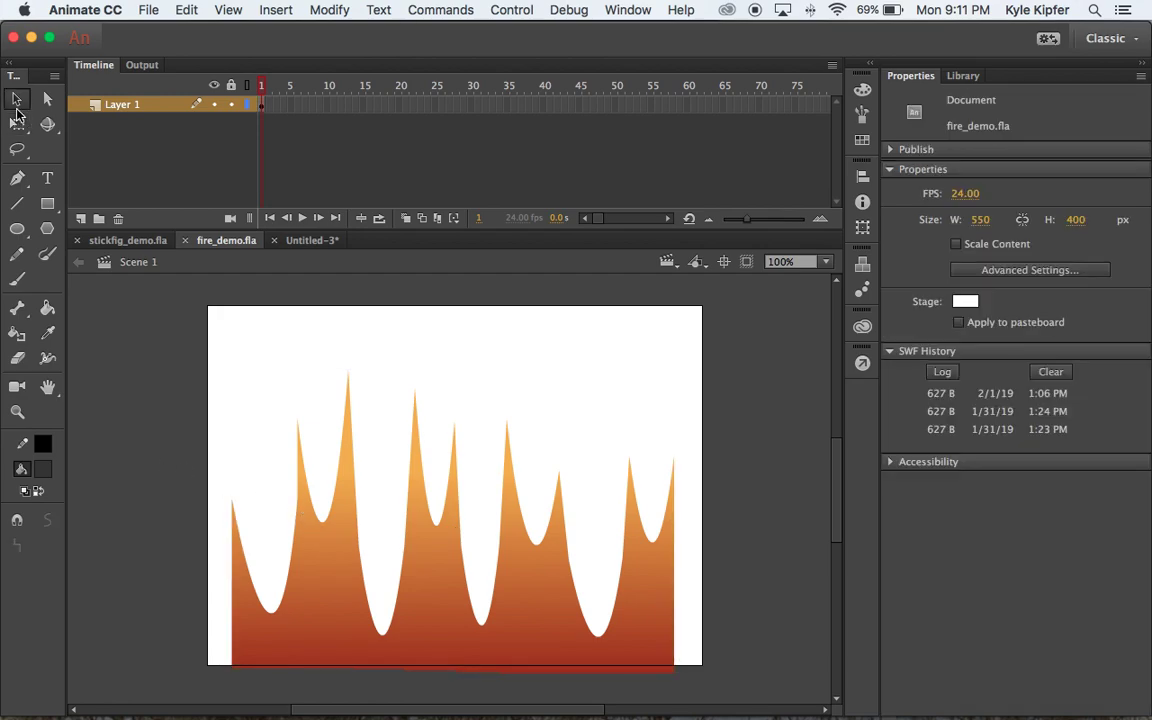
{"action": "left_click", "coordinate": [461, 606]}
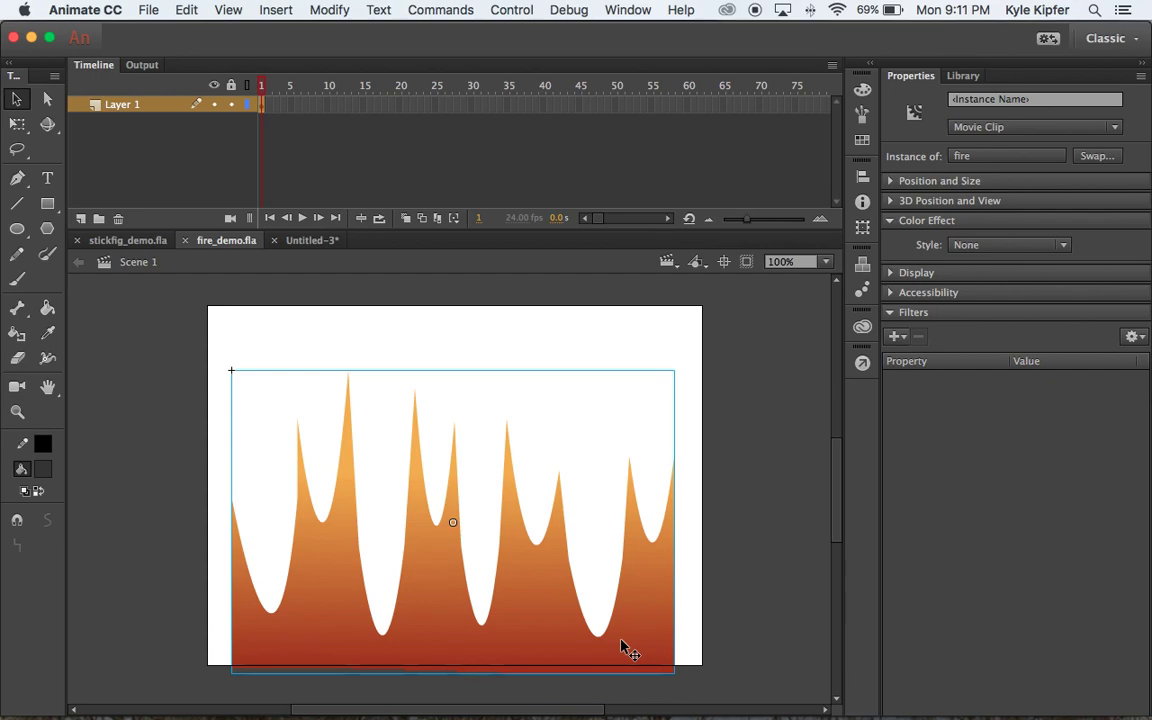
Add a new layer named fire to the Untitled-3 document and paste the copied fire movie clip into it.
{"action": "left_click", "coordinate": [310, 241]}
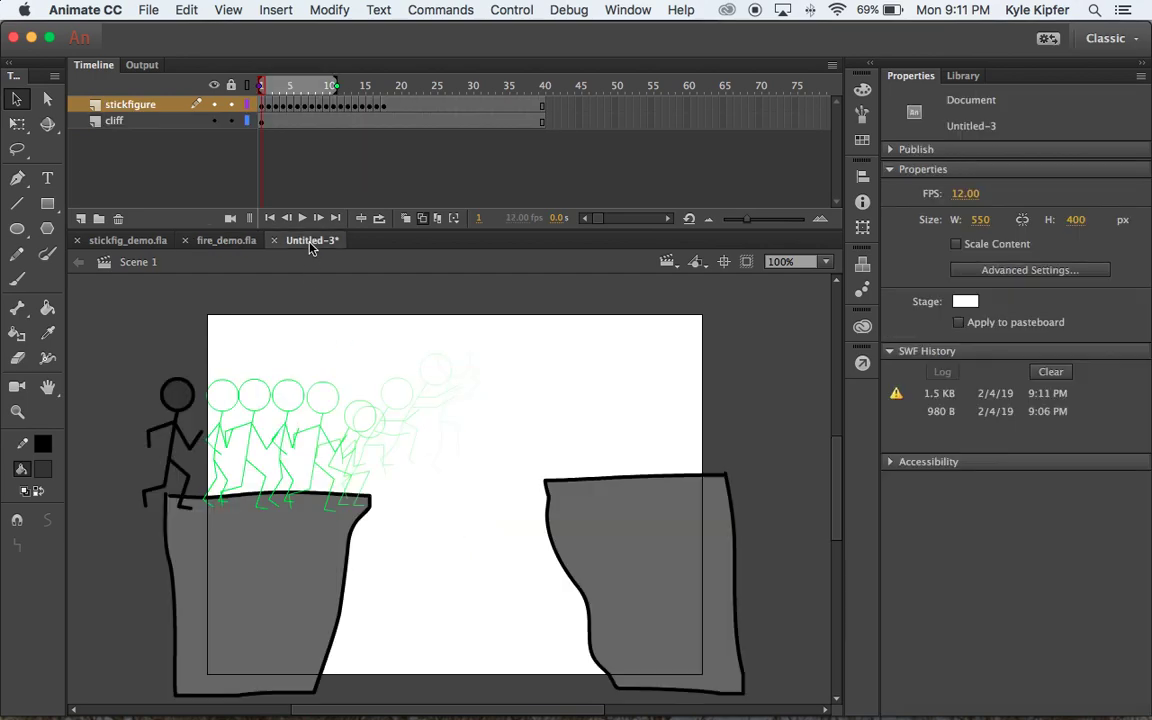
{"action": "left_click", "coordinate": [80, 218]}
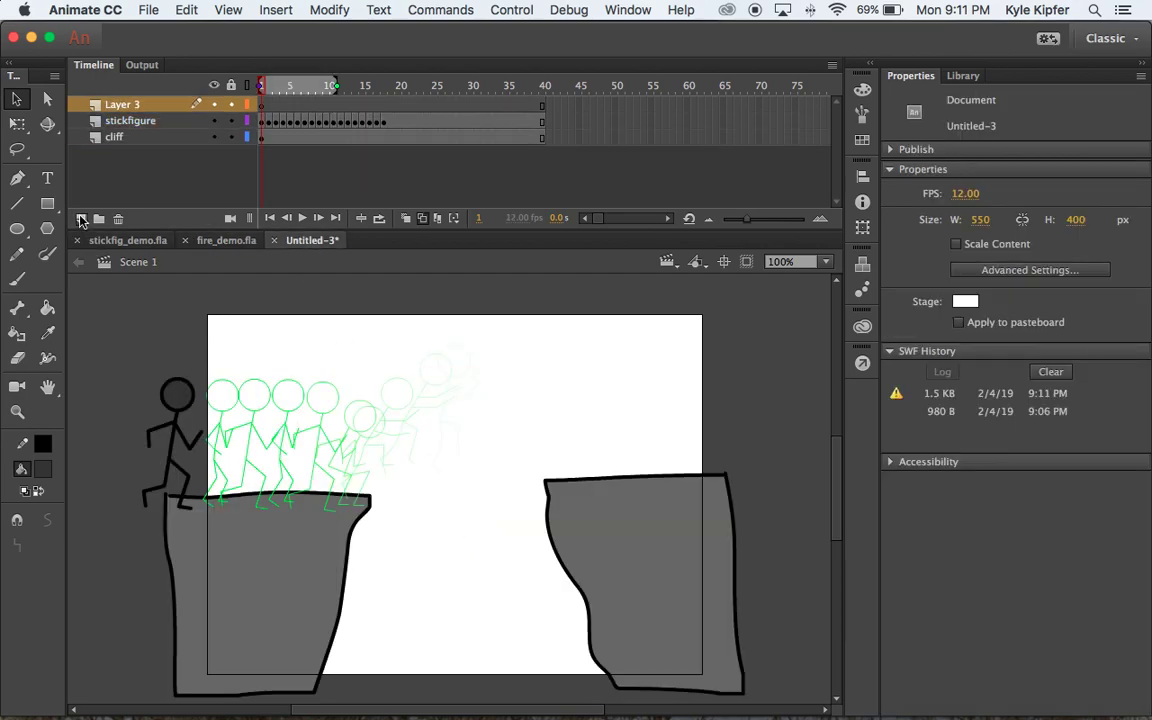
{"action": "double_click", "coordinate": [122, 104]}
{"action": "type", "text": "fire"}
{"action": "key", "text": "Return"}
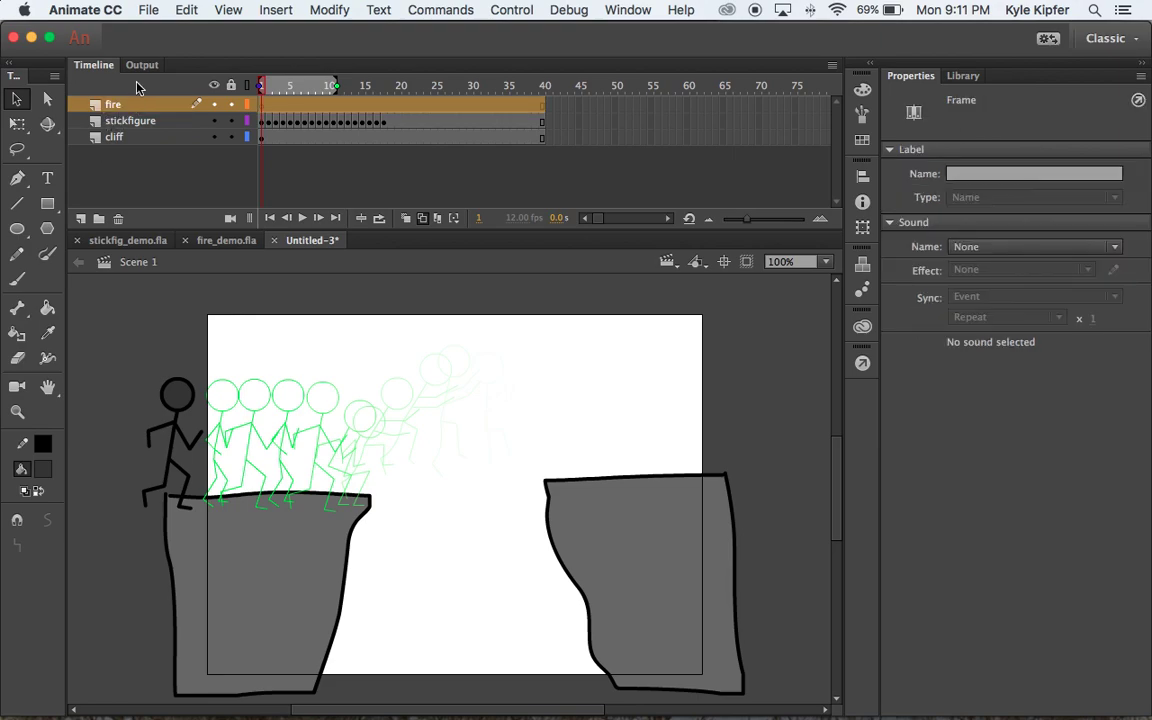
{"action": "key", "text": "super+v"}
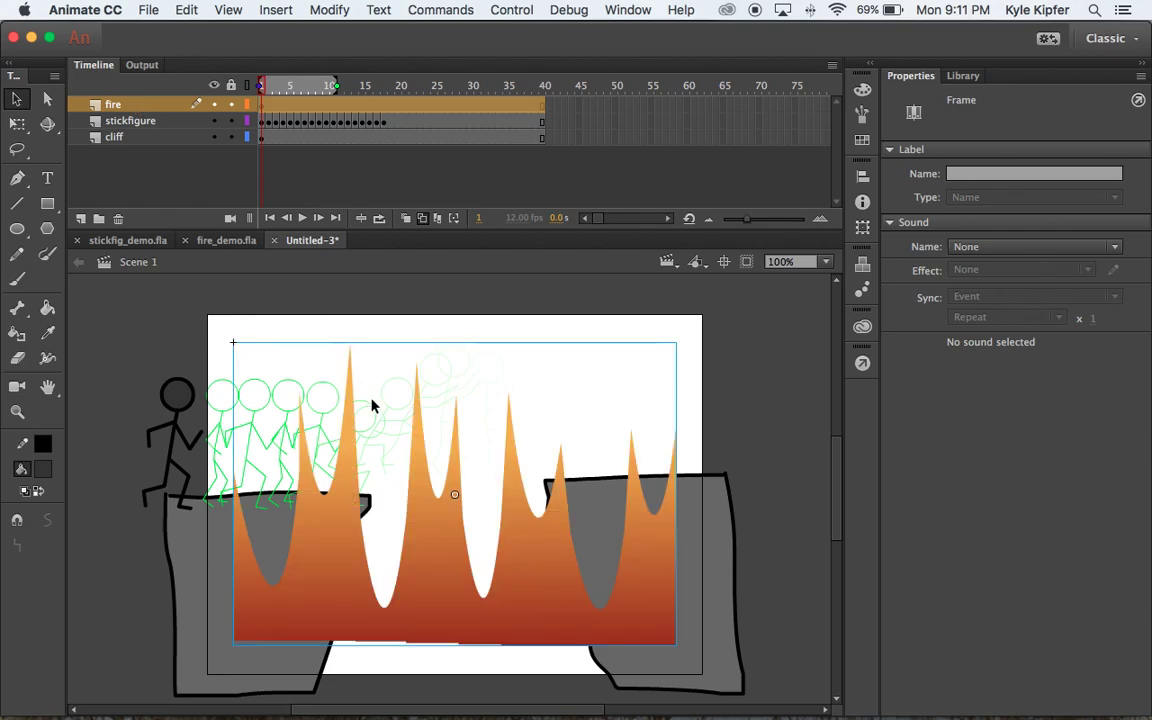
Shrink the fire with Free Transform and place it in the gap, with its flame tips just below the cliff tops.
{"action": "left_click", "coordinate": [17, 123]}
{"action": "left_click_drag", "start_coordinate": [455, 342], "coordinate": [459, 370]}
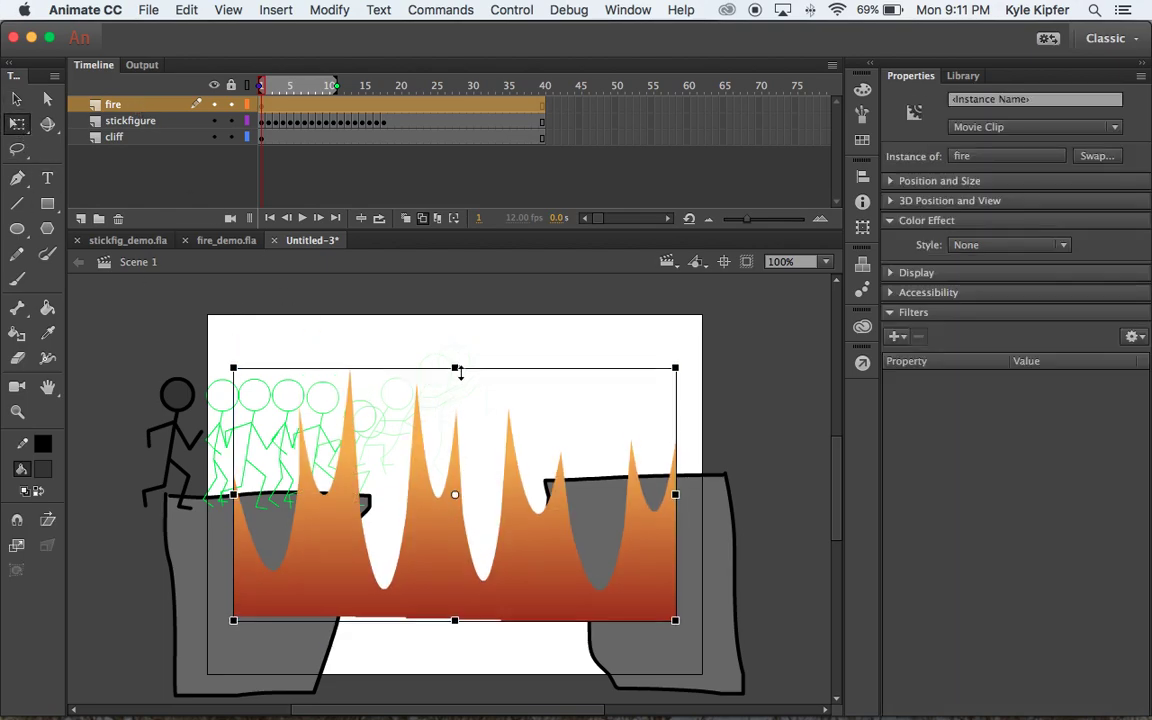
{"action": "left_click_drag", "start_coordinate": [437, 576], "coordinate": [441, 645]}
{"action": "left_click_drag", "start_coordinate": [686, 583], "coordinate": [626, 585]}
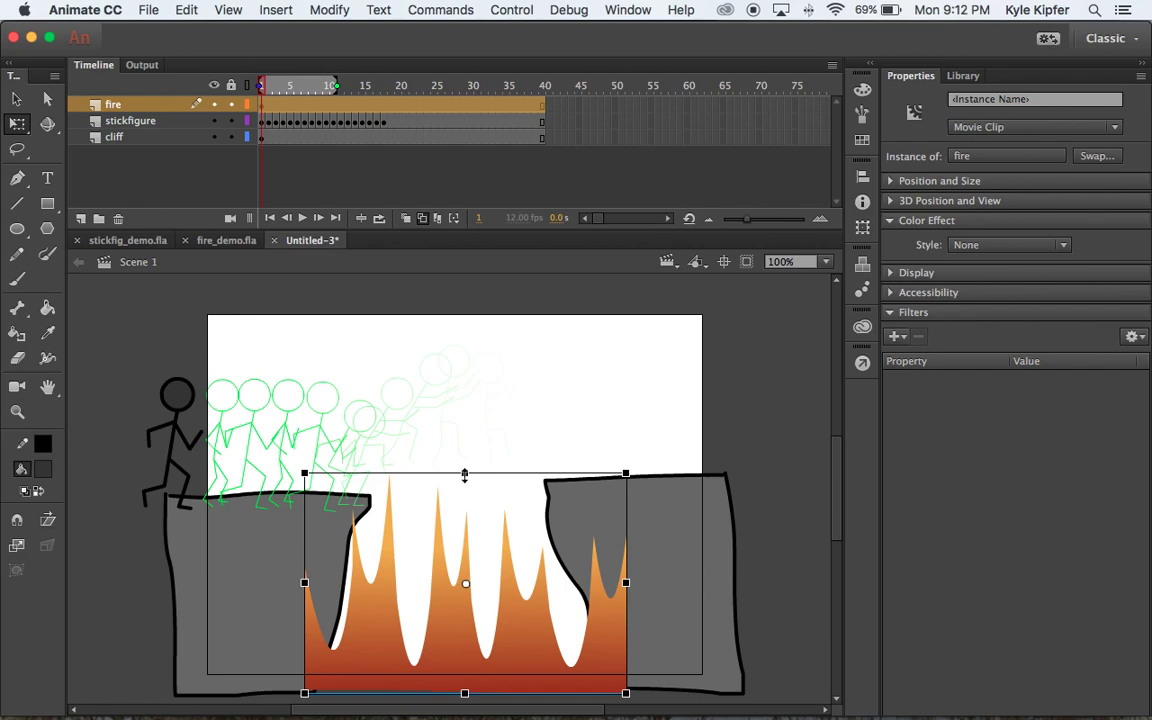
{"action": "left_click_drag", "start_coordinate": [464, 472], "coordinate": [464, 491]}
{"action": "left_click_drag", "start_coordinate": [530, 632], "coordinate": [532, 649]}
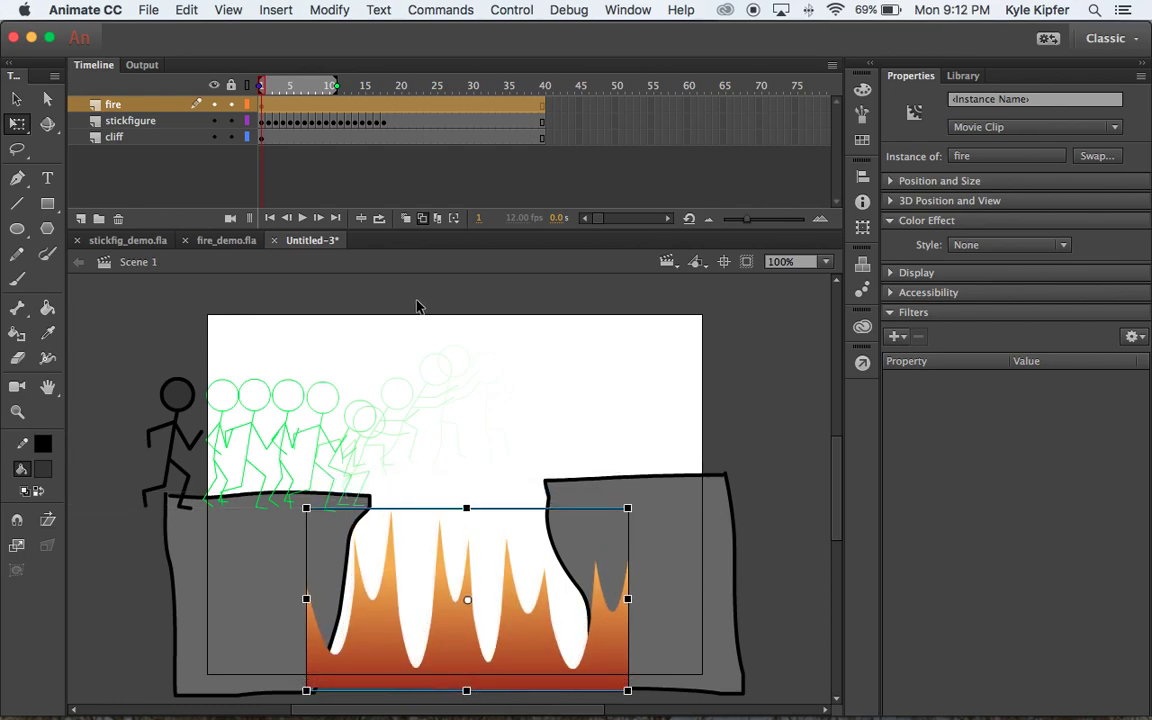
Move the fire layer below the cliff layer, and test the movie with the flames behind the cliffs.
{"action": "left_click_drag", "start_coordinate": [130, 107], "coordinate": [129, 146]}
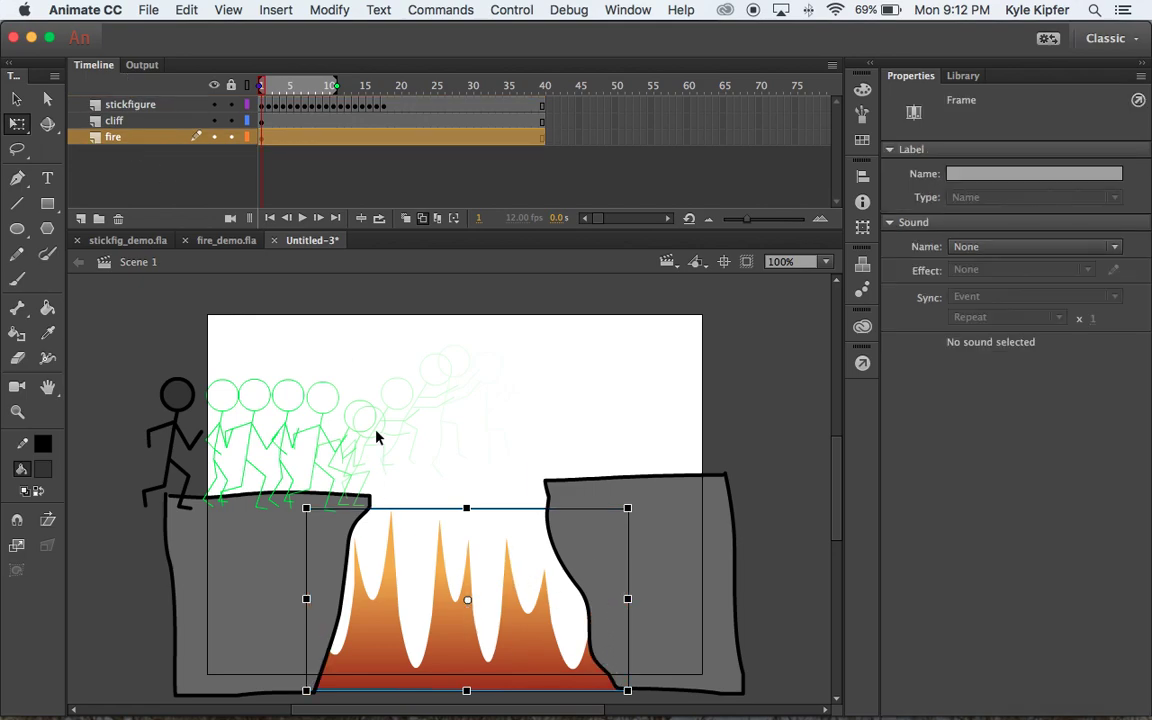
{"action": "left_click", "coordinate": [666, 388]}
{"action": "key", "text": "super+Return"}
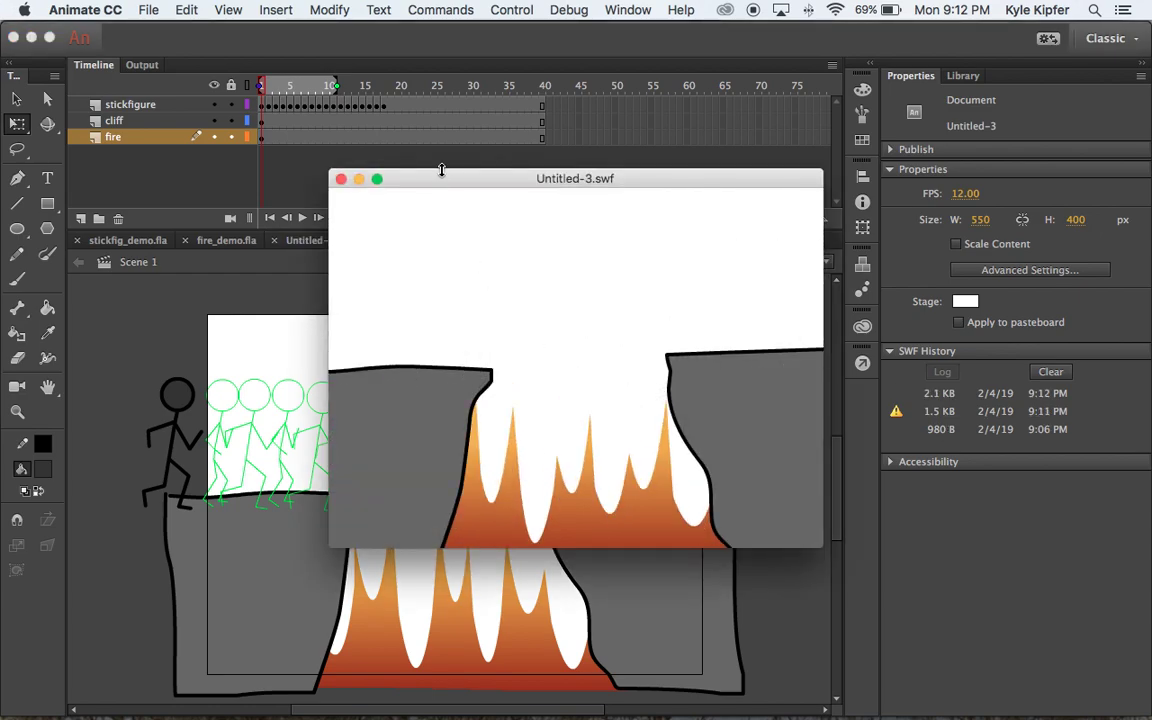
{"action": "left_click", "coordinate": [341, 180]}
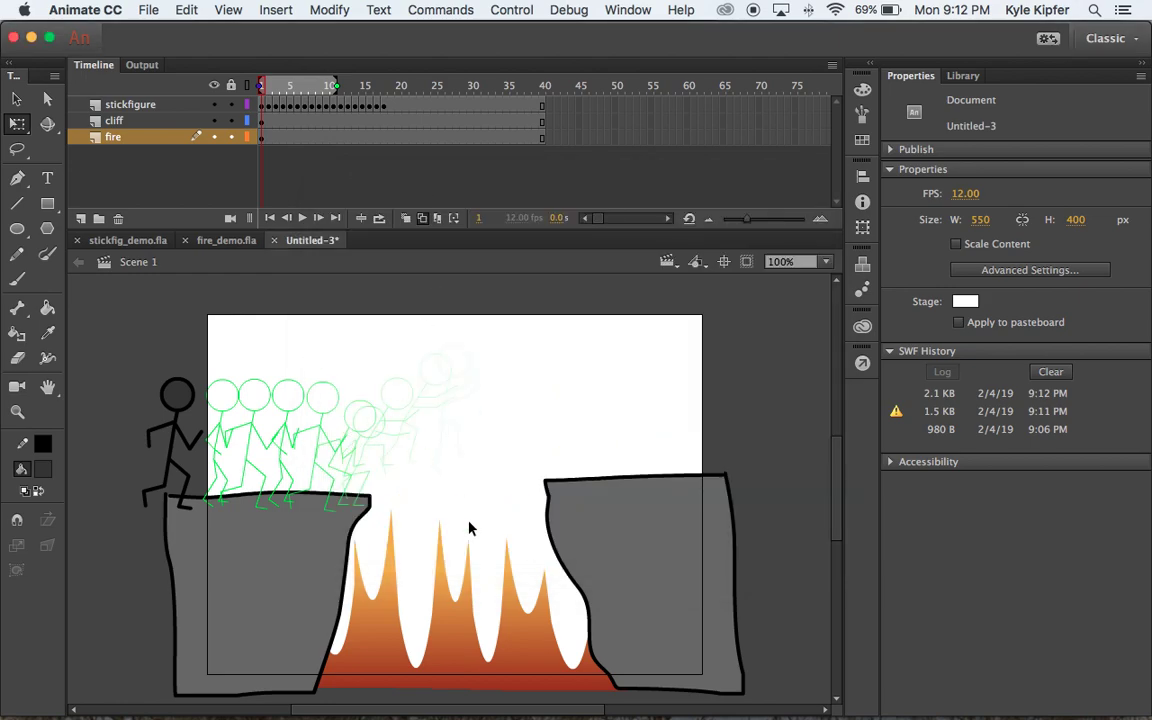
Duplicate the fire, place a flattened, horizontally mirrored copy at the base of the gap, and test the movie.
{"action": "left_click", "coordinate": [463, 668]}
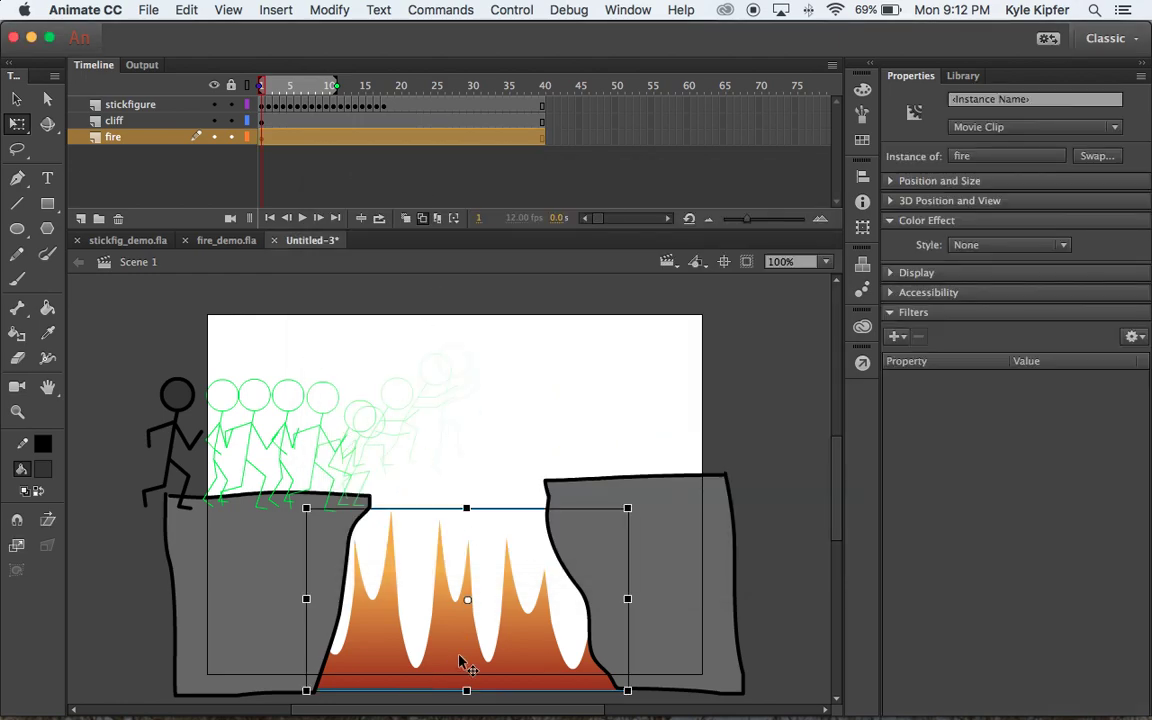
{"action": "left_click_drag", "start_coordinate": [459, 662], "coordinate": [446, 557]}
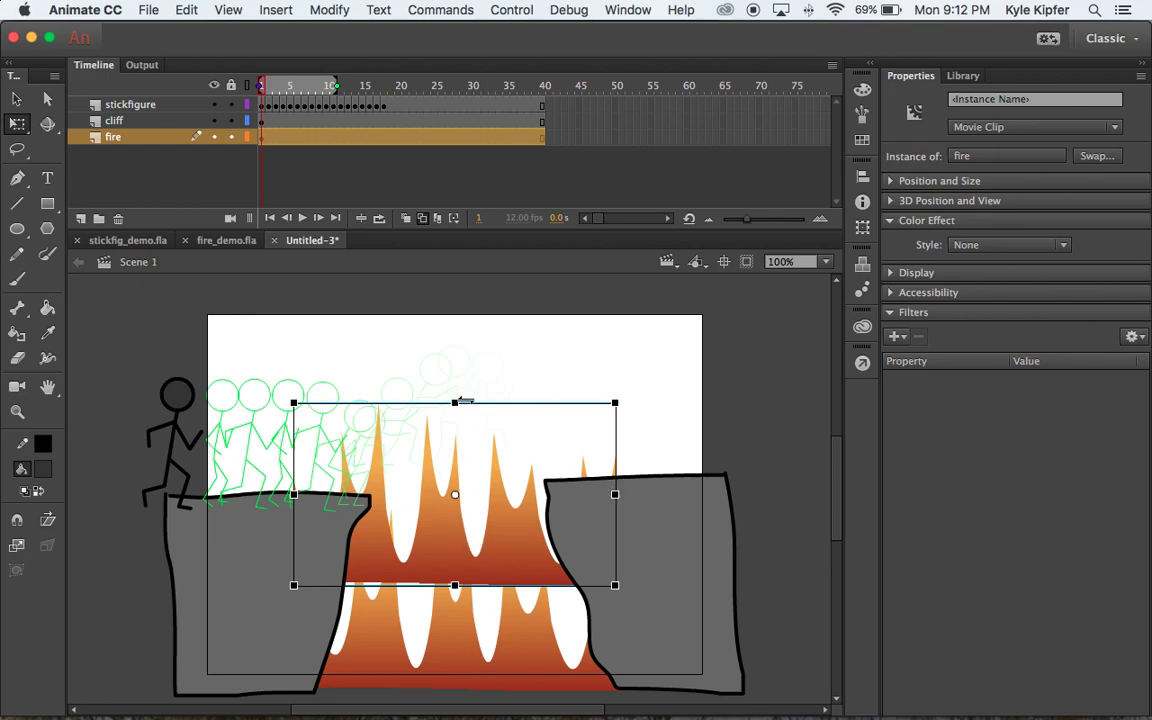
{"action": "left_click_drag", "start_coordinate": [454, 403], "coordinate": [456, 457]}
{"action": "left_click_drag", "start_coordinate": [510, 520], "coordinate": [531, 673]}
{"action": "left_click_drag", "start_coordinate": [635, 647], "coordinate": [323, 647]}
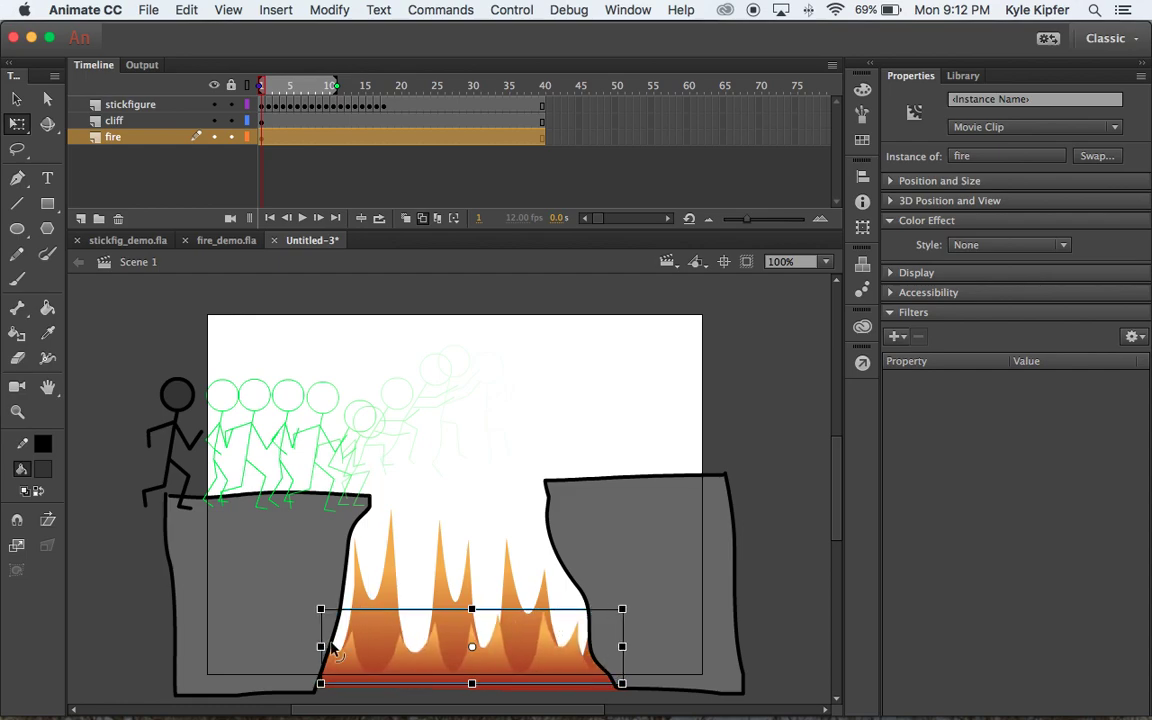
{"action": "left_click_drag", "start_coordinate": [504, 681], "coordinate": [510, 678]}
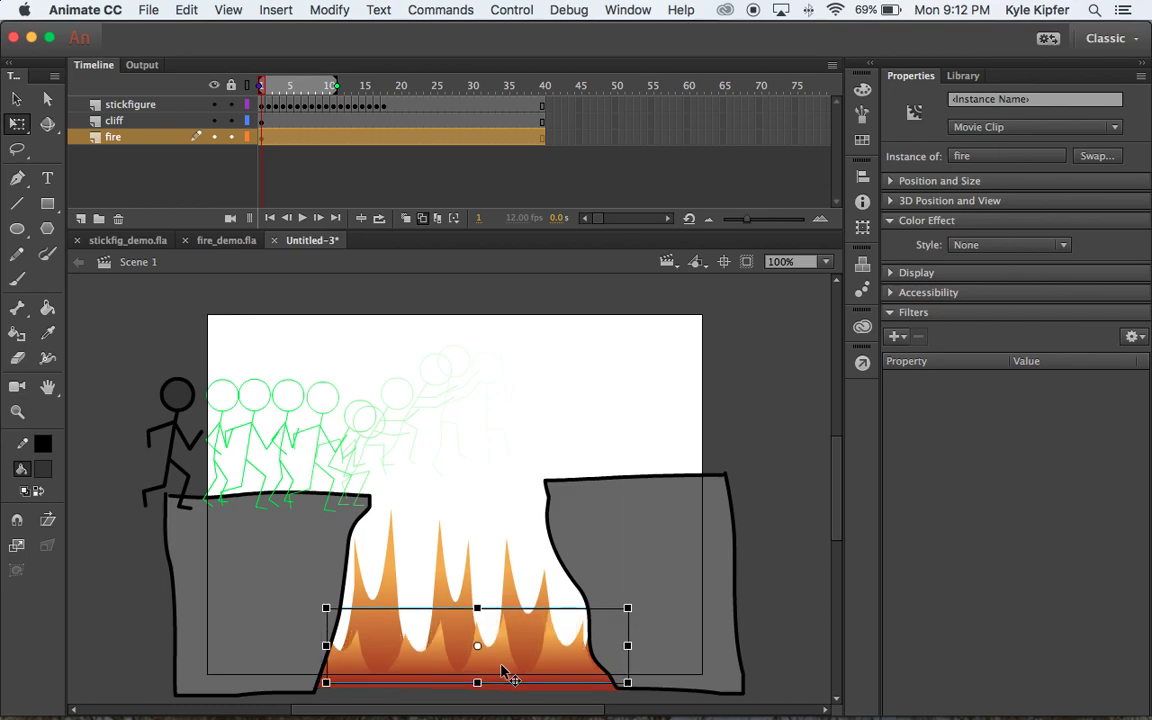
{"action": "key", "text": "super+Return"}
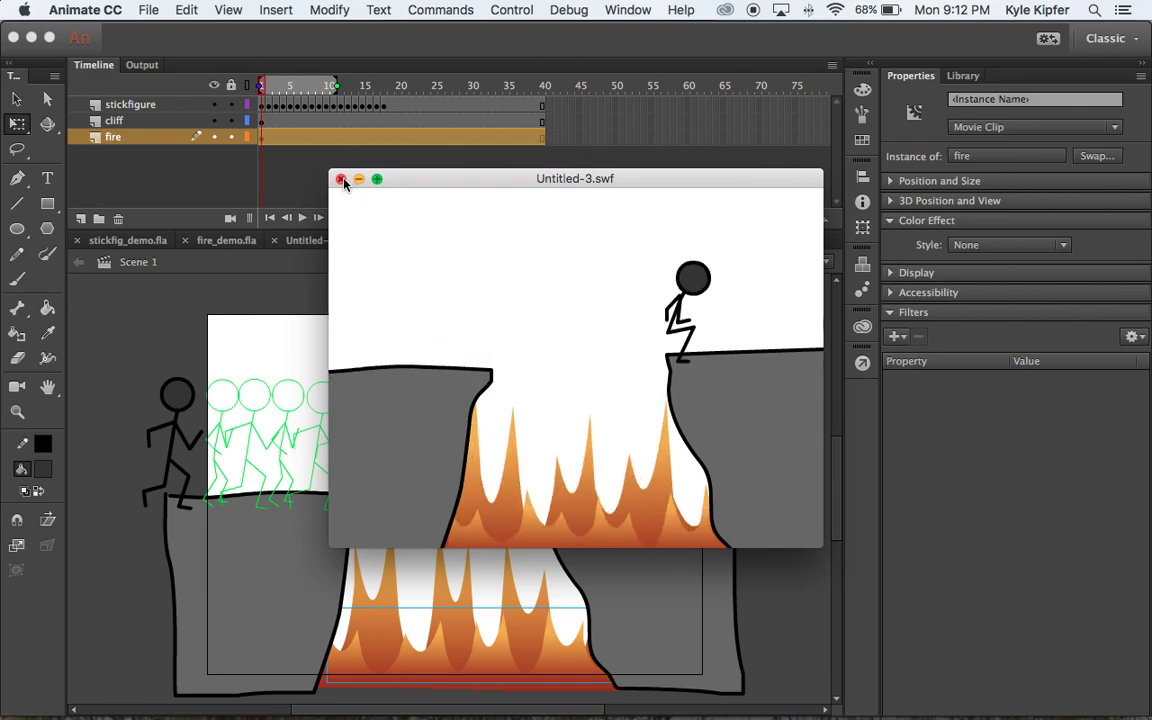
{"action": "mouse_move", "coordinate": [393, 690]}
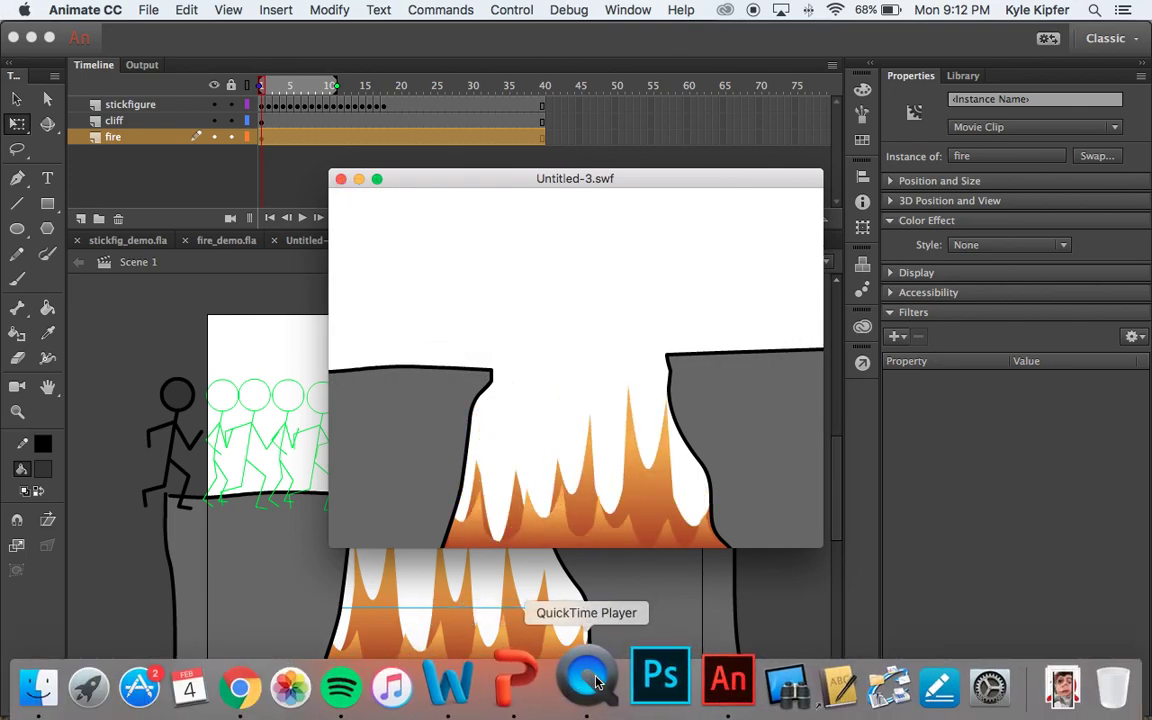
{"action": "right_click", "coordinate": [580, 682]}
{"action": "left_click", "coordinate": [651, 452]}
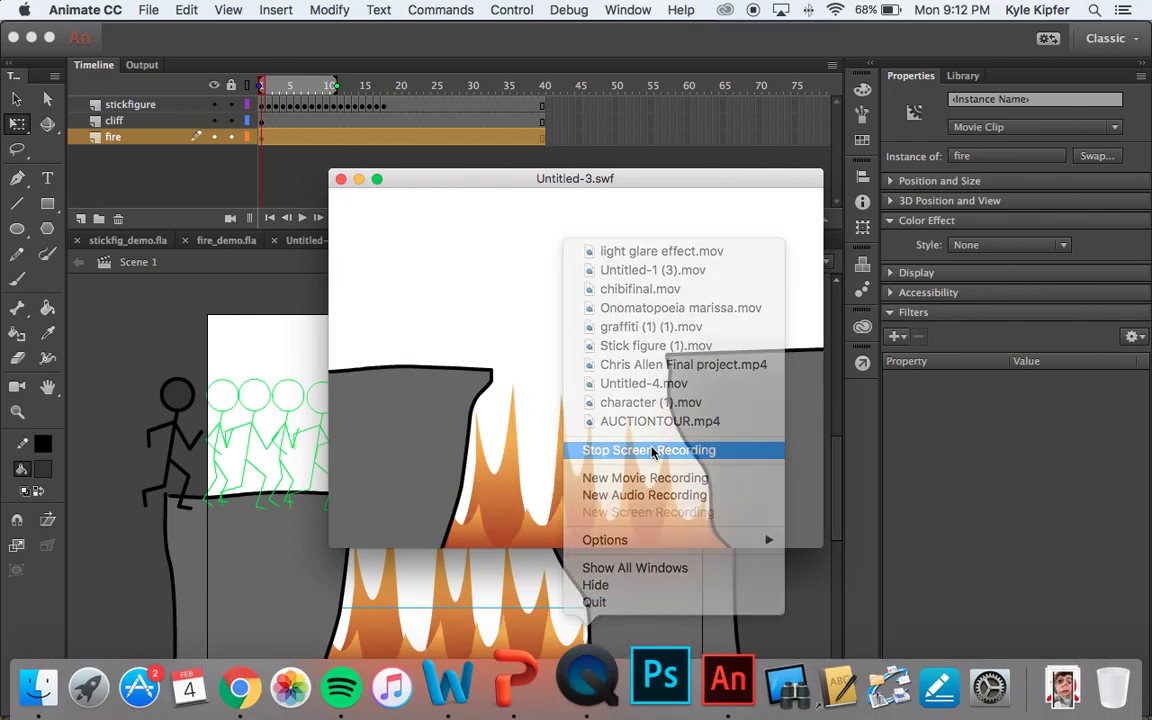